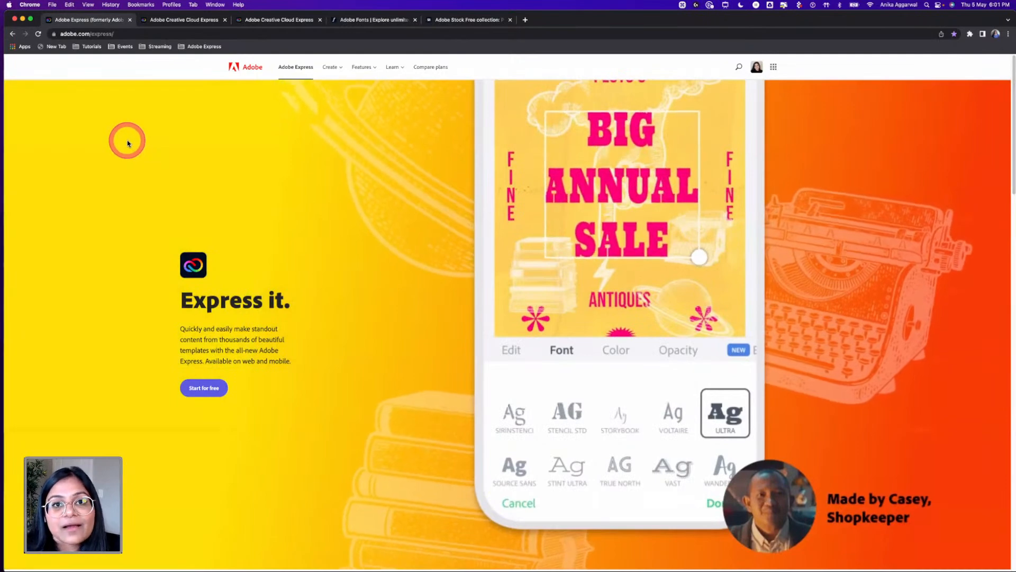
Step: Review the Adobe Express landing page, including its templates, Quick Actions, design tools and collaboration sections
scroll(474, 237, "down", 3)
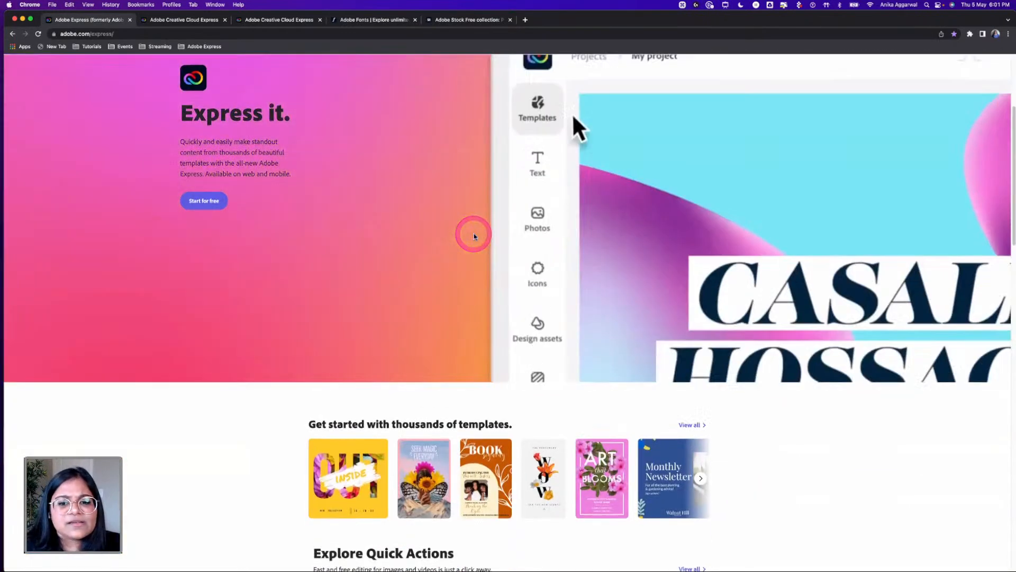
scroll(479, 243, "up", 1)
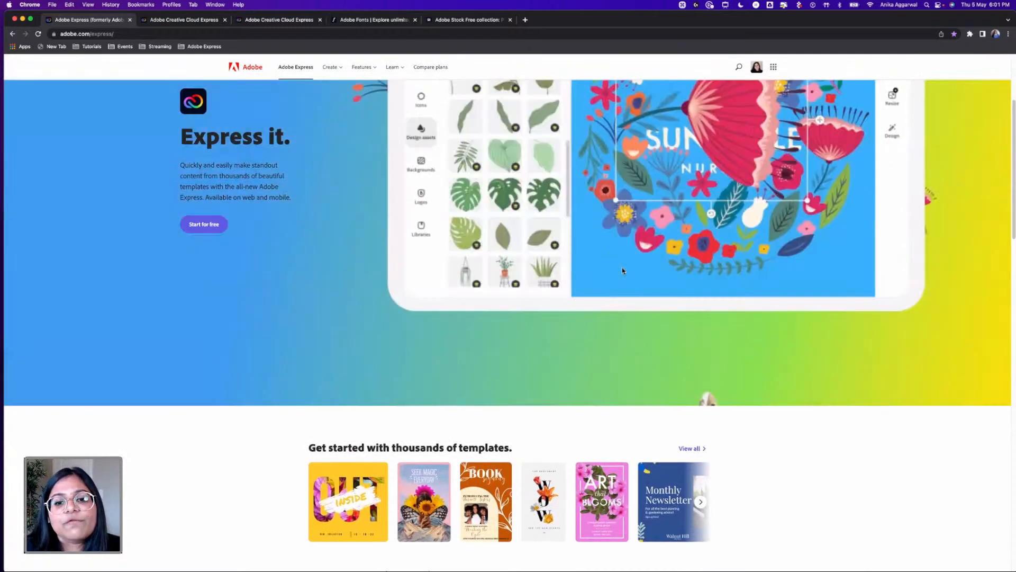
scroll(650, 300, "down", 5)
scroll(653, 304, "down", 4)
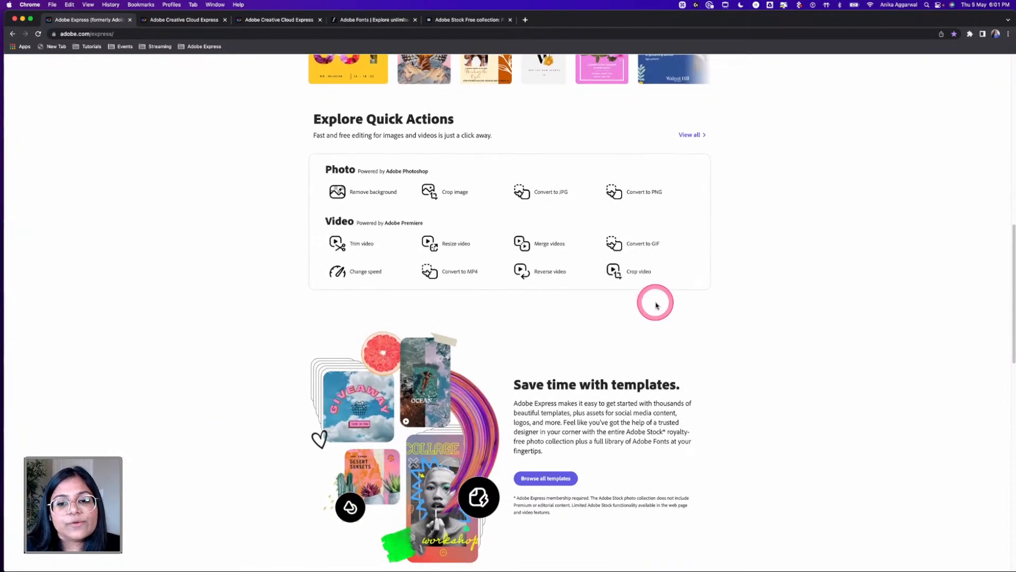
scroll(655, 305, "down", 1)
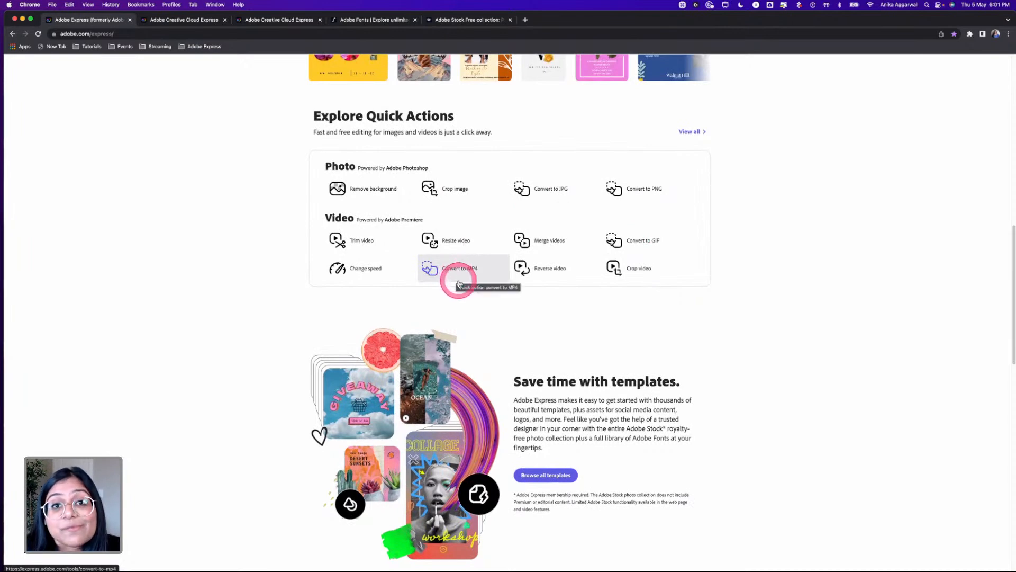
scroll(459, 280, "down", 1)
scroll(473, 287, "down", 1)
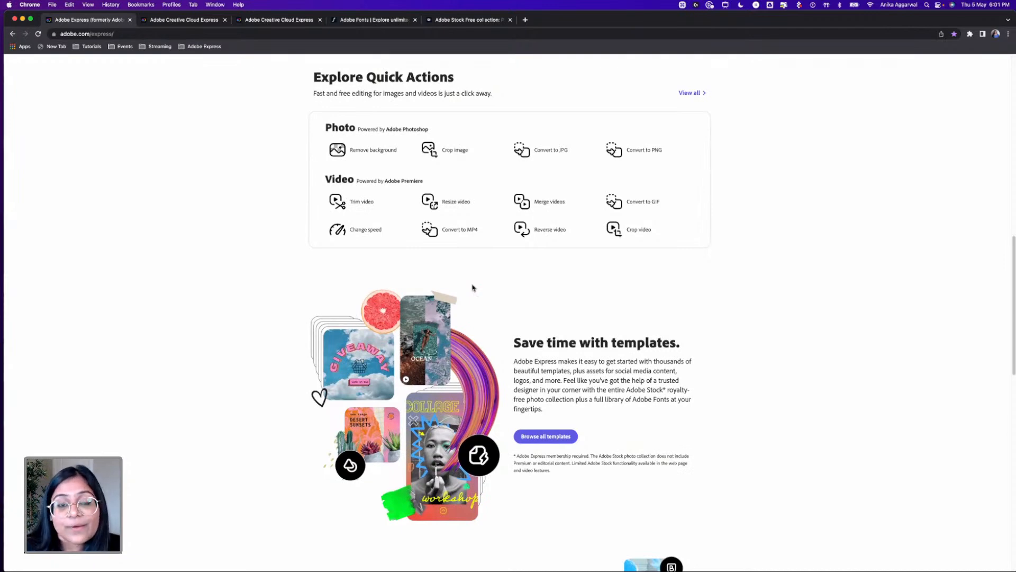
left_click(475, 291)
scroll(476, 295, "down", 6)
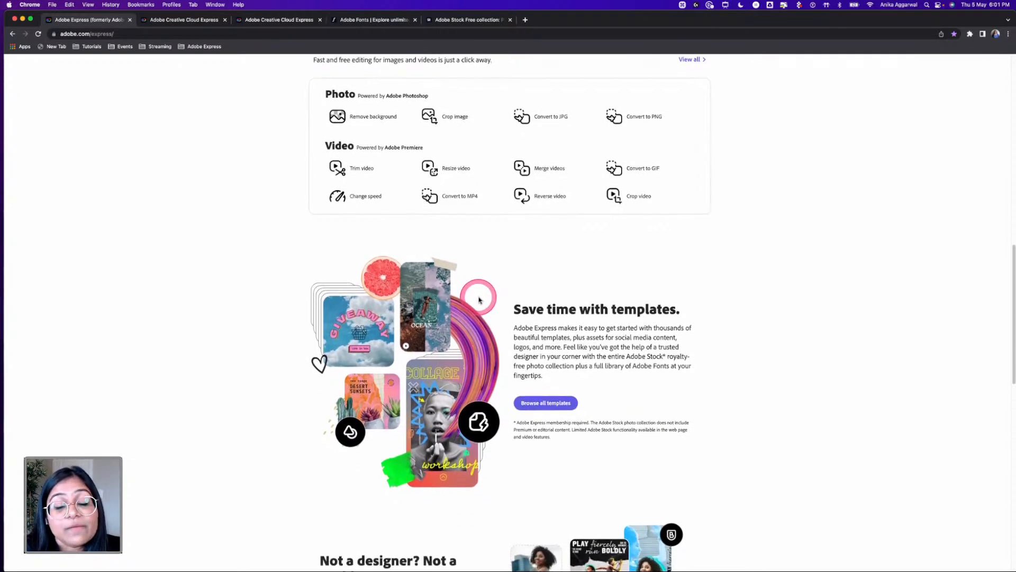
scroll(479, 299, "down", 10)
left_click(432, 274)
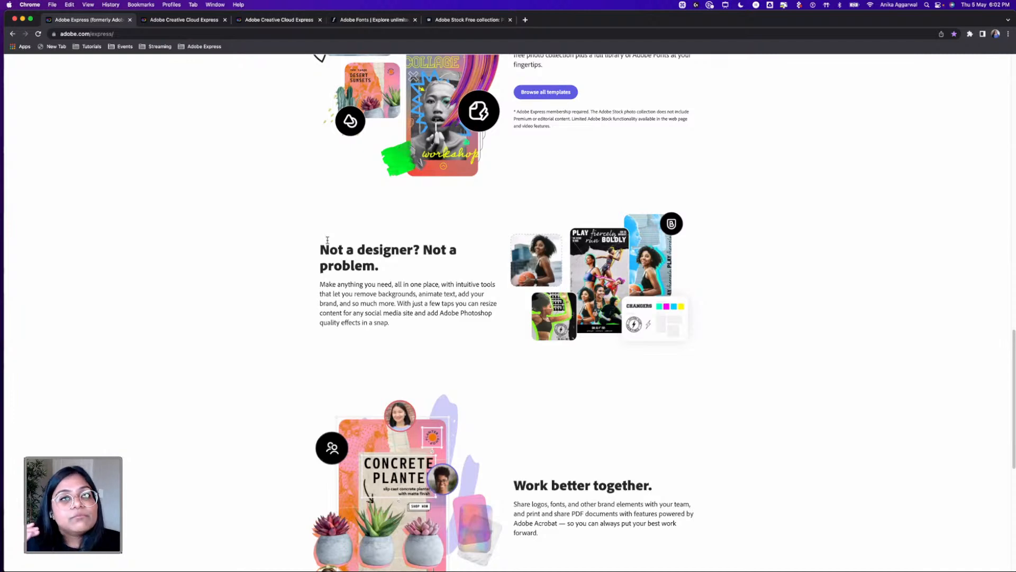
scroll(360, 244, "down", 6)
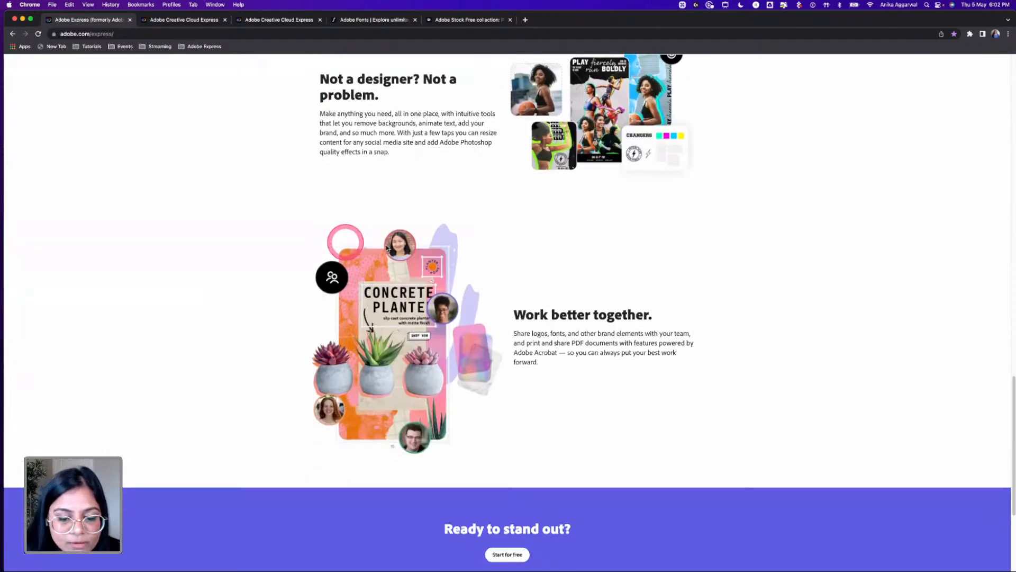
left_click(405, 253)
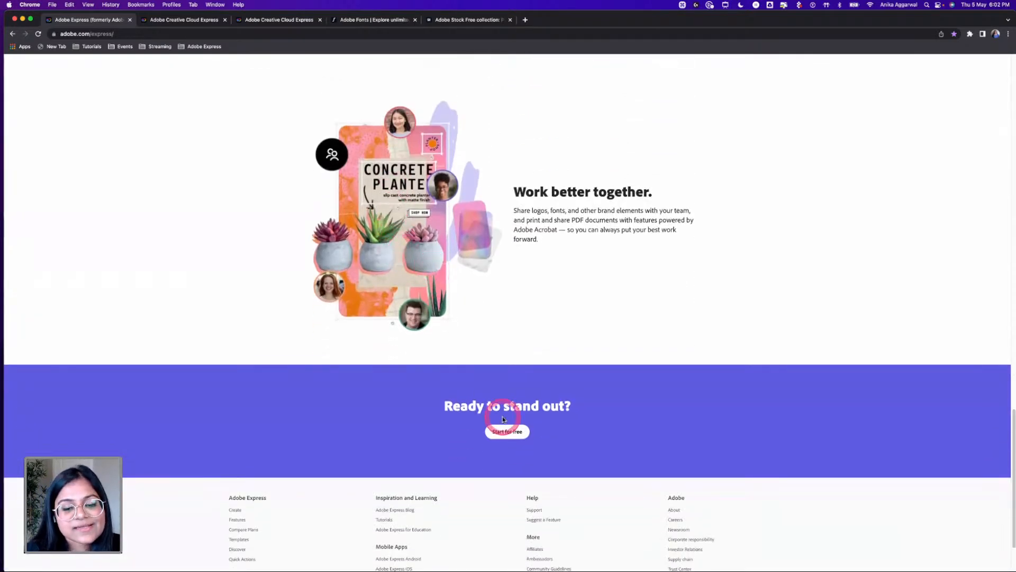
Step: Start Adobe Express for free, and open the StarWars library in the Quizmaster poster project
left_click(509, 432)
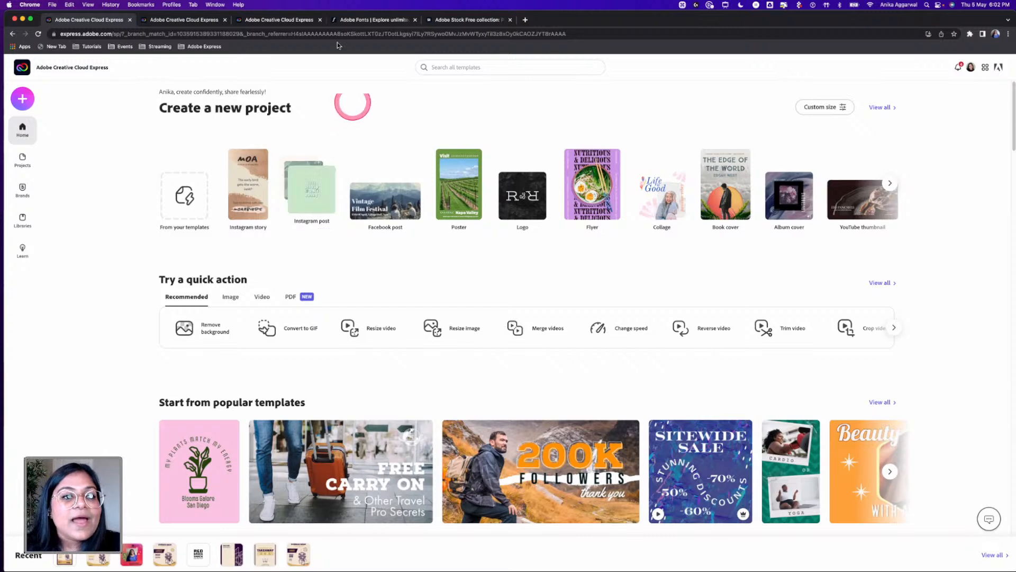
left_click(297, 20)
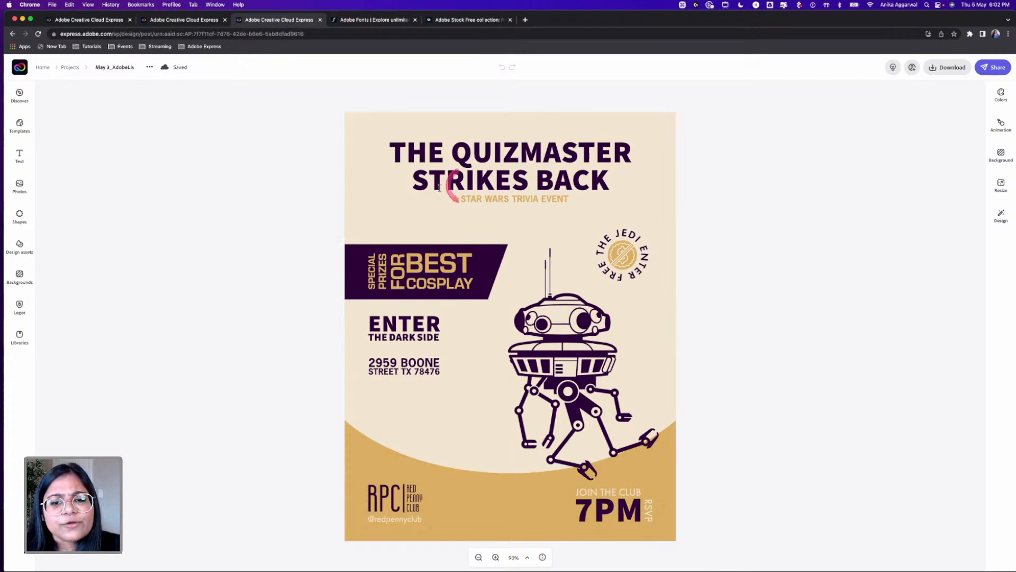
left_click(17, 333)
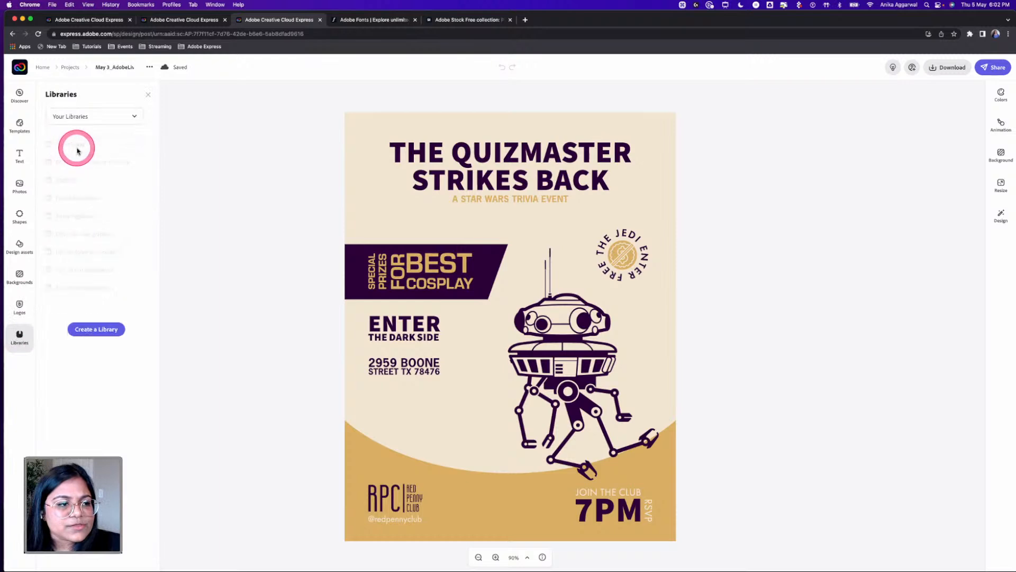
left_click(72, 180)
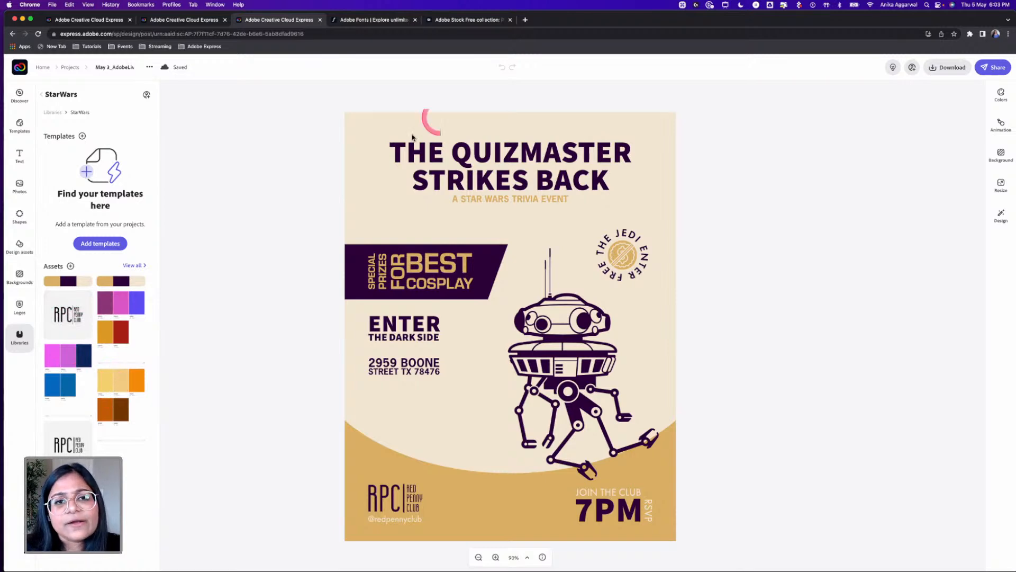
Step: View the Adobe Stock free collection and the Adobe Fonts page, and open color.adobe.com alongside them
left_click(458, 21)
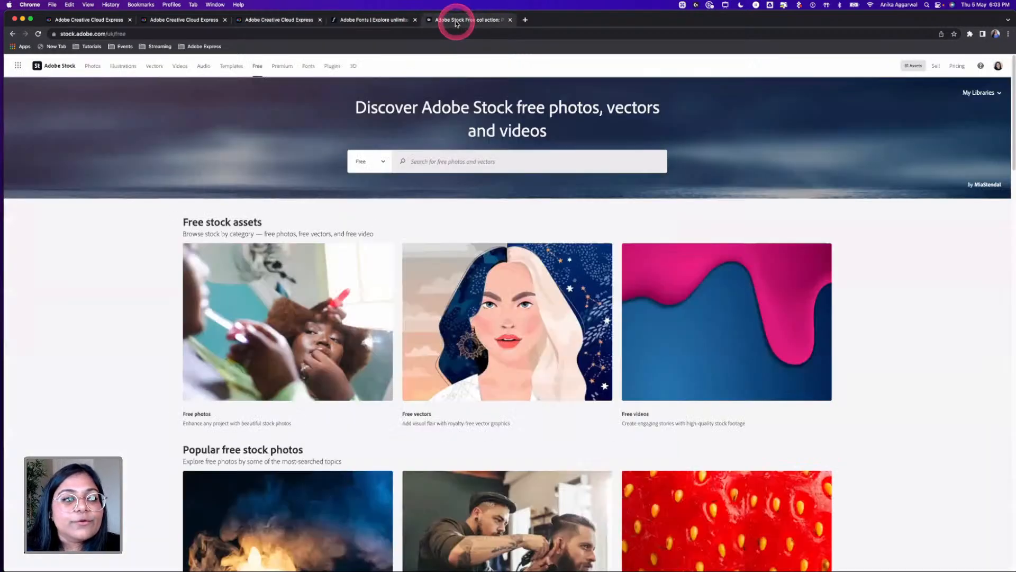
left_click(378, 19)
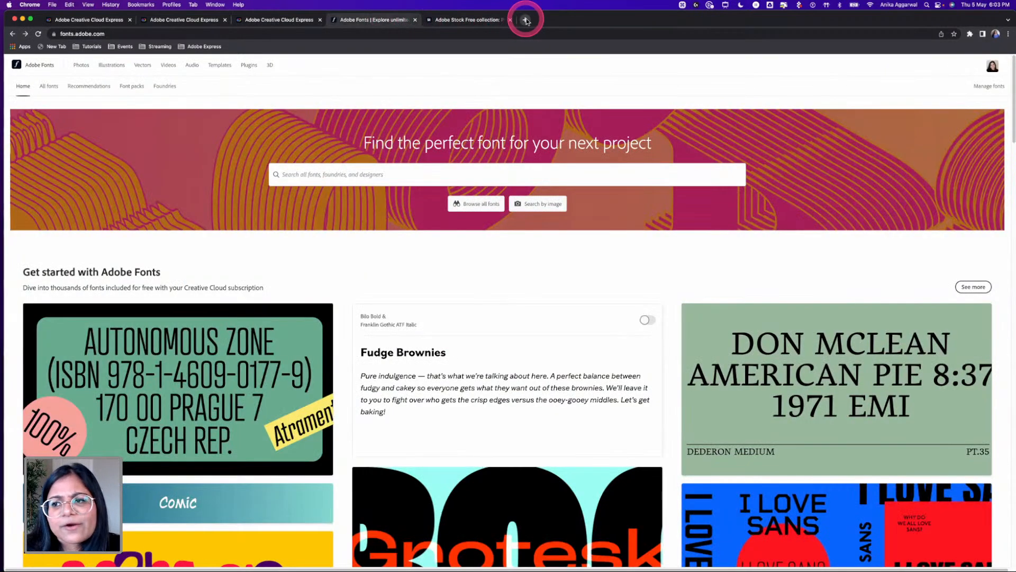
left_click(524, 20)
type("color.adobe.com")
key("Return")
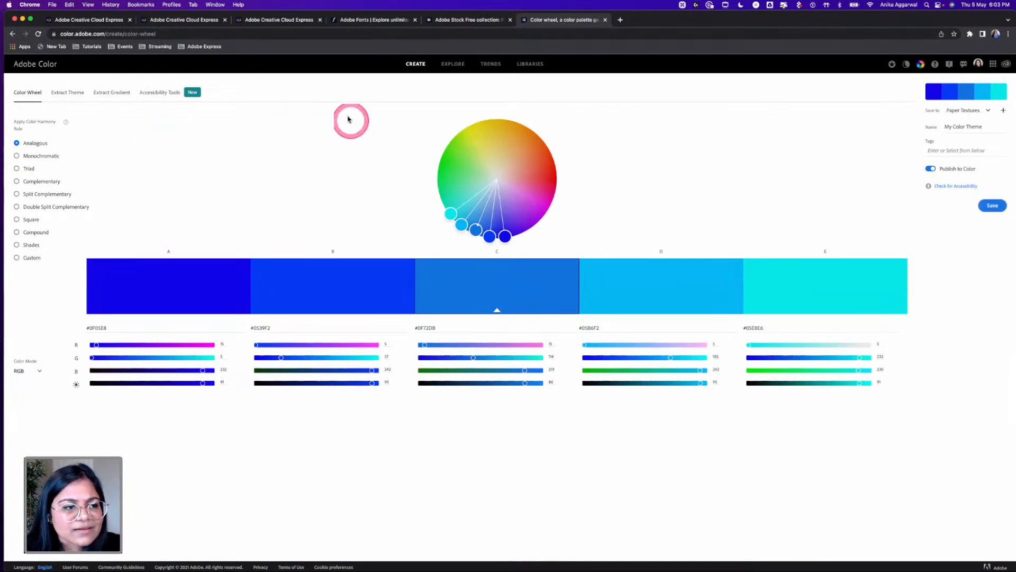
Step: Browse the Adobe Color trends and open the Fashion palette with red, cyan and orange swatches
left_click(485, 64)
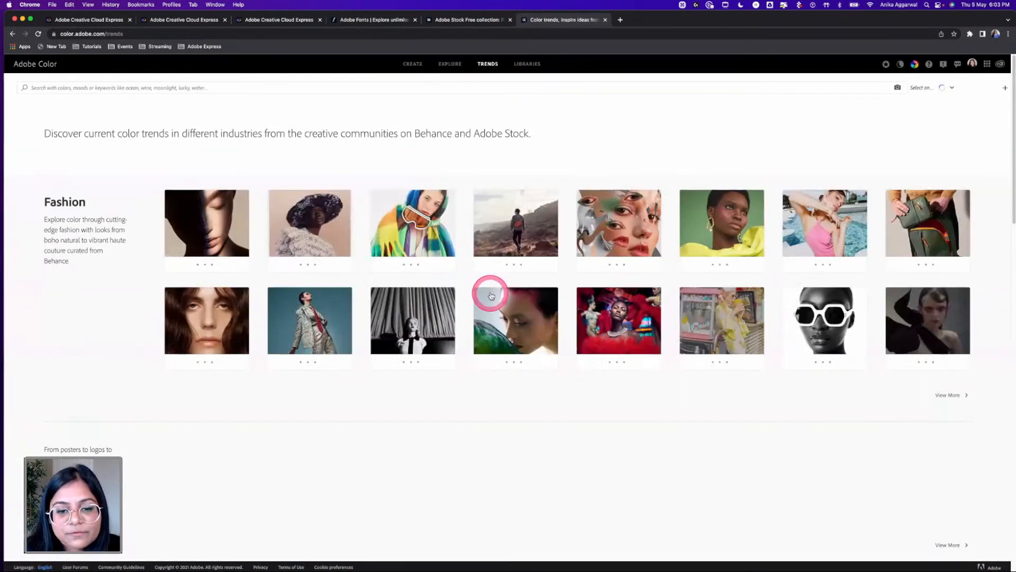
scroll(490, 294, "down", 5)
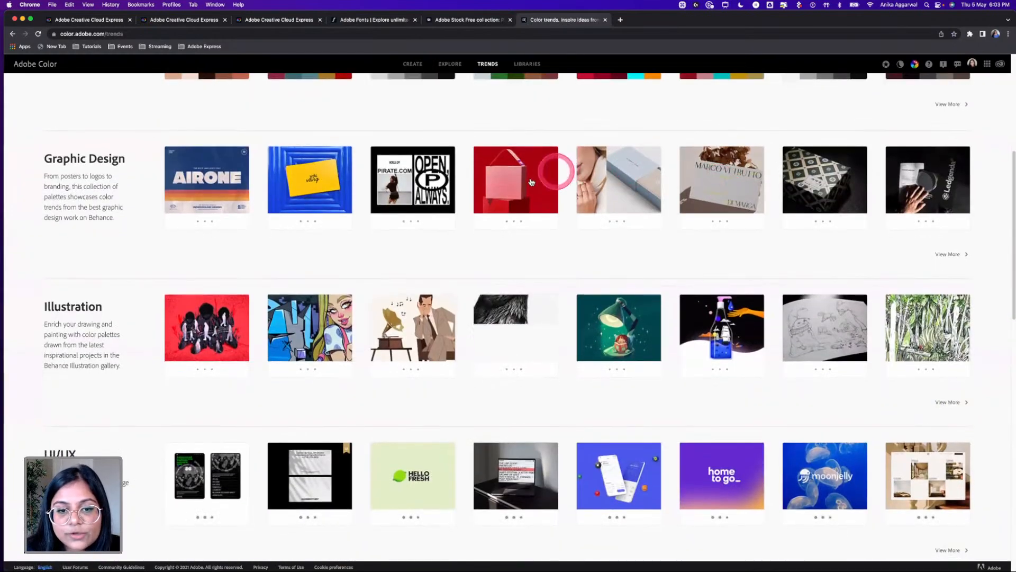
scroll(616, 272, "up", 5)
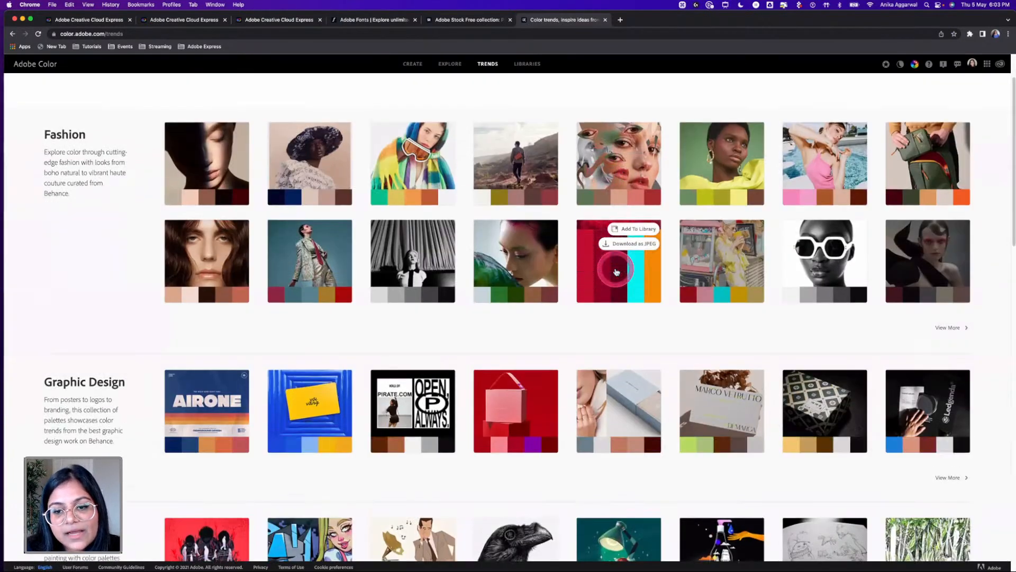
left_click(616, 272)
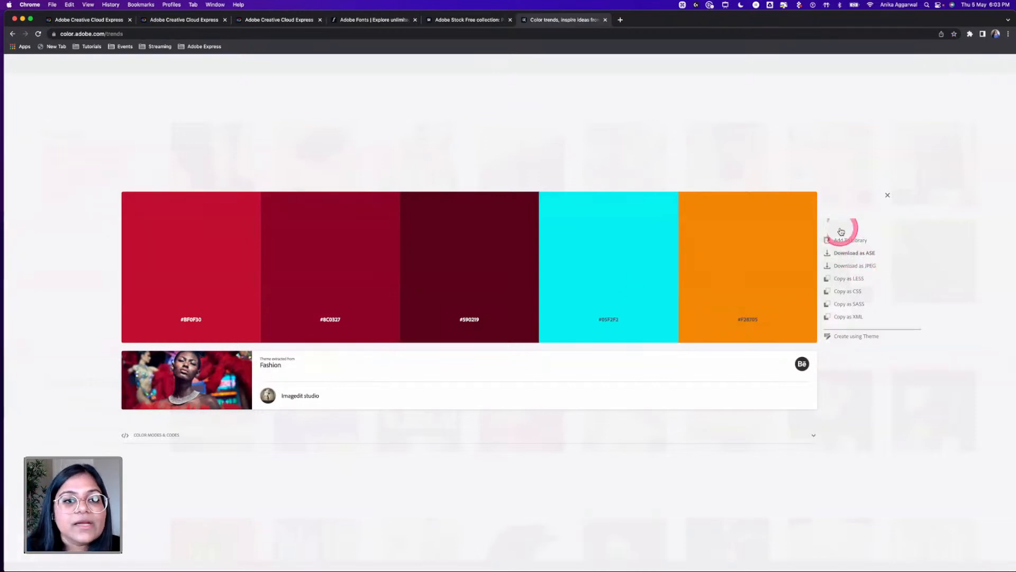
Step: Revisit the Adobe Stock and Adobe Fonts pages, the Quizmaster poster and the Adobe Express home page
left_click(475, 22)
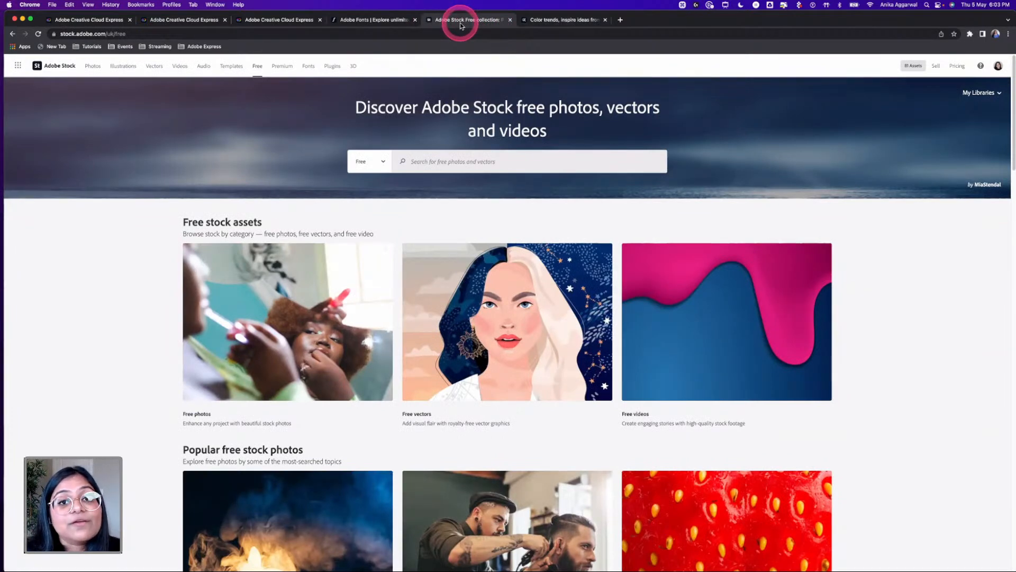
left_click(375, 23)
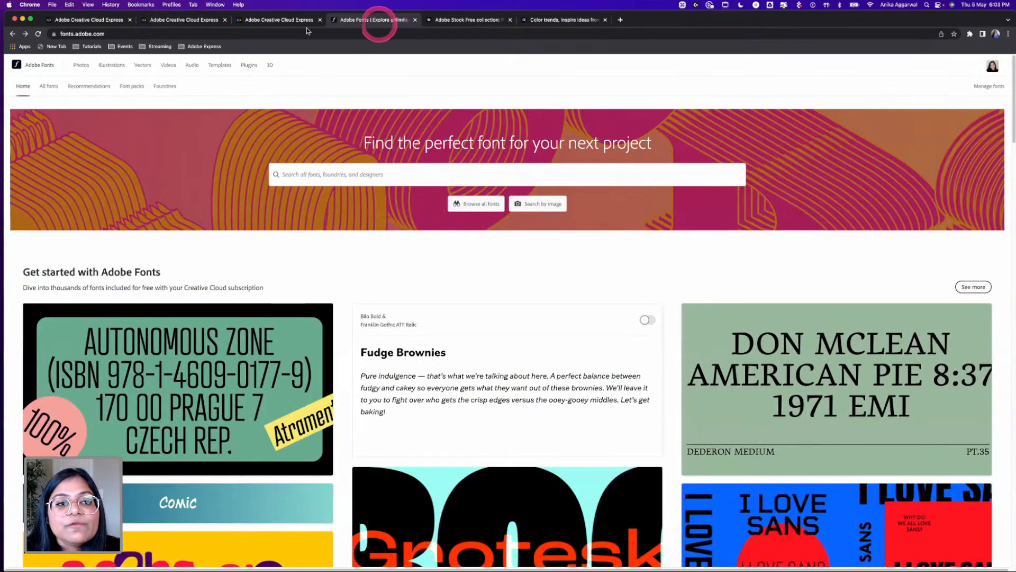
left_click(261, 23)
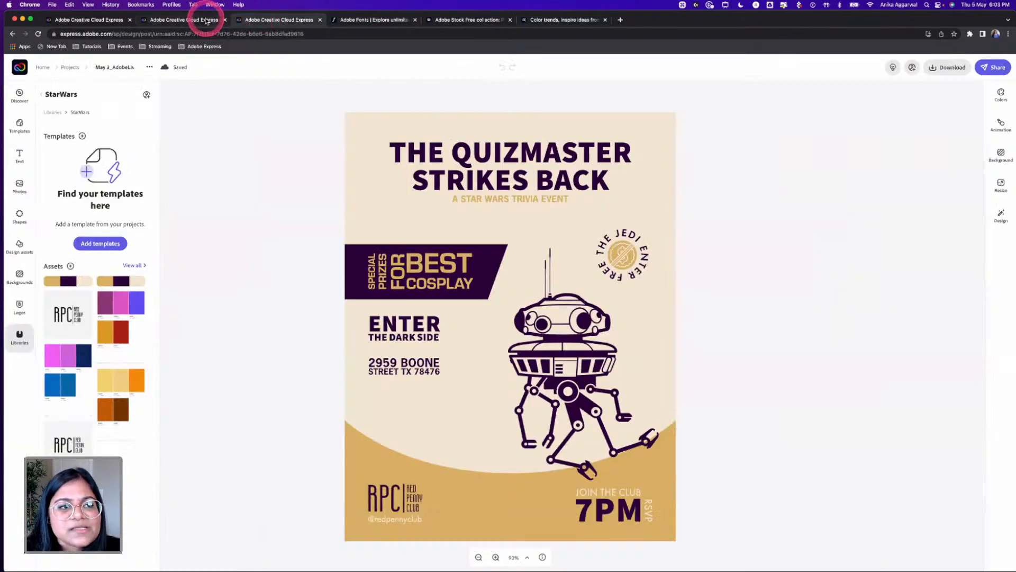
left_click(207, 20)
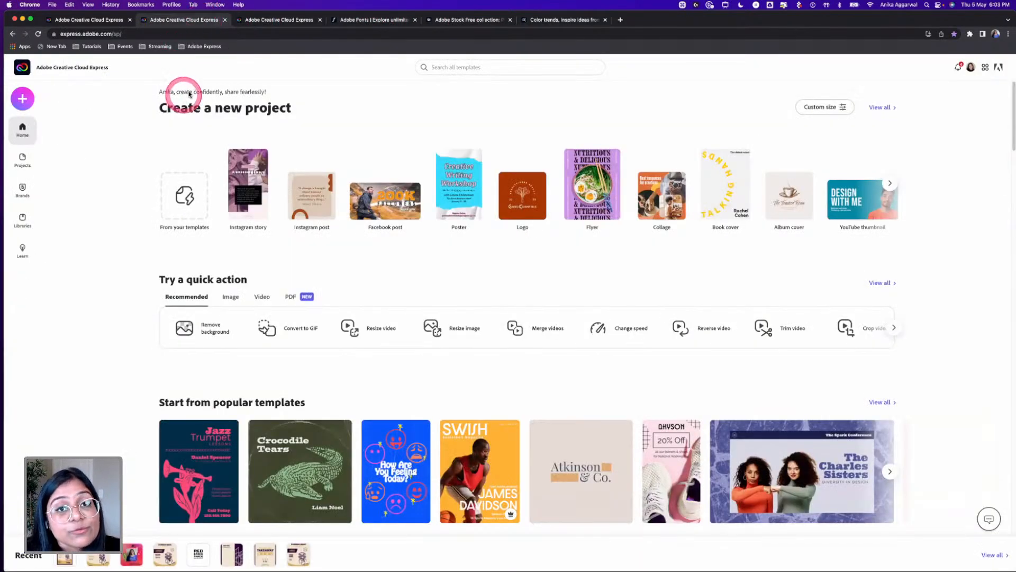
Step: Examine the fonts and additional font categories available for the poster title THE QUIZMASTER STRIKES BACK
left_click(261, 20)
left_click(481, 179)
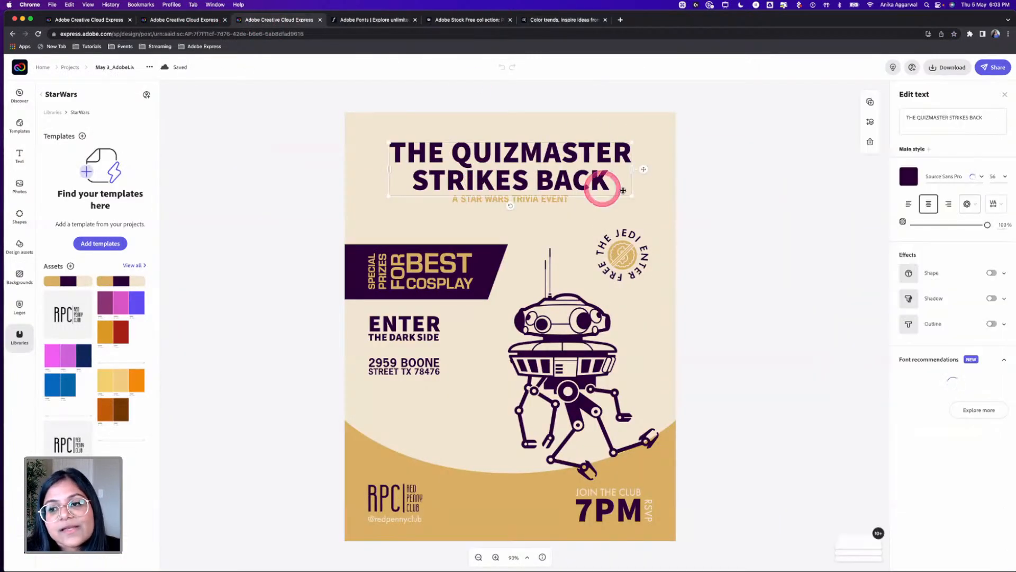
left_click(979, 180)
scroll(873, 317, "down", 3)
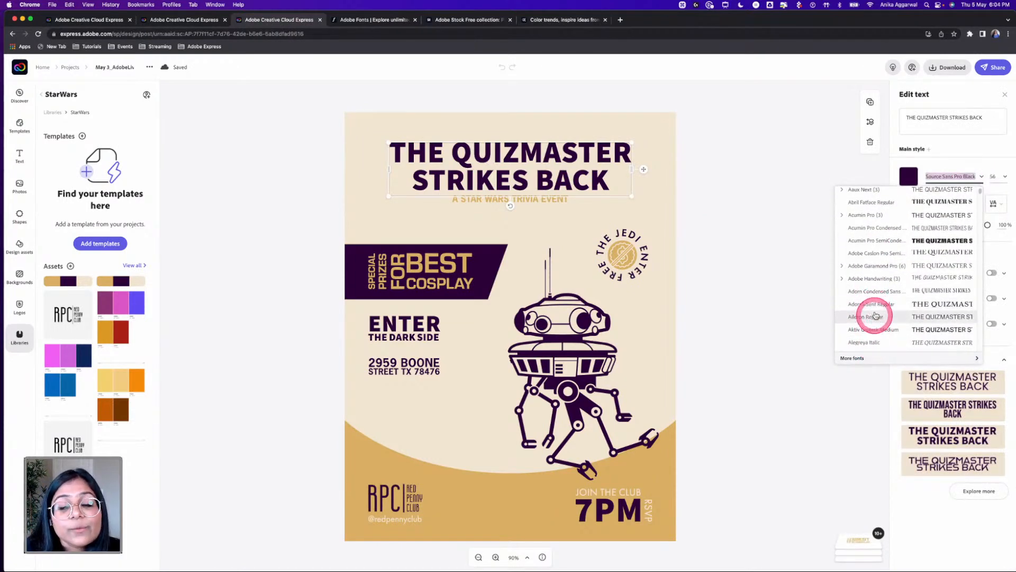
left_click(862, 361)
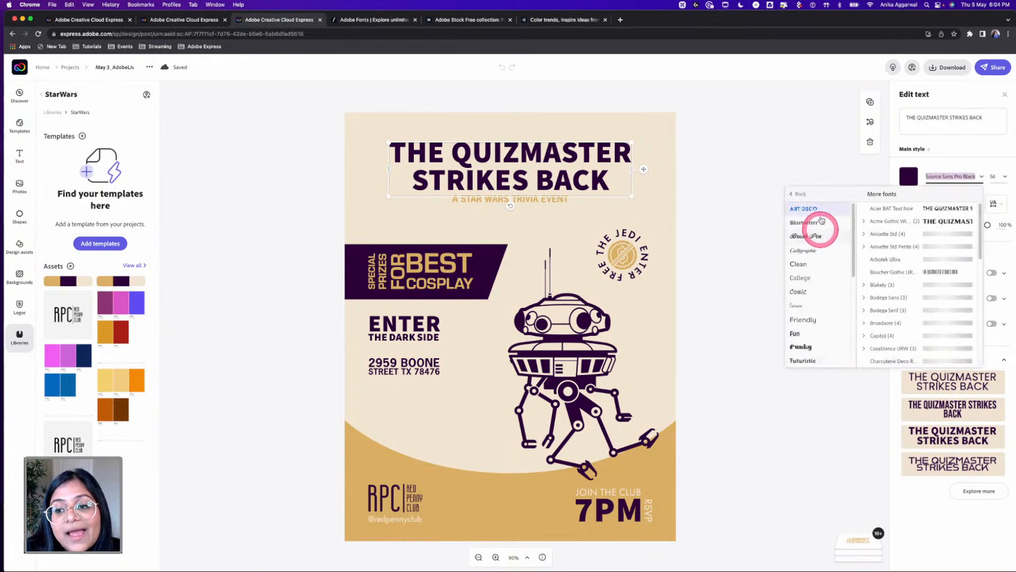
scroll(813, 339, "down", 5)
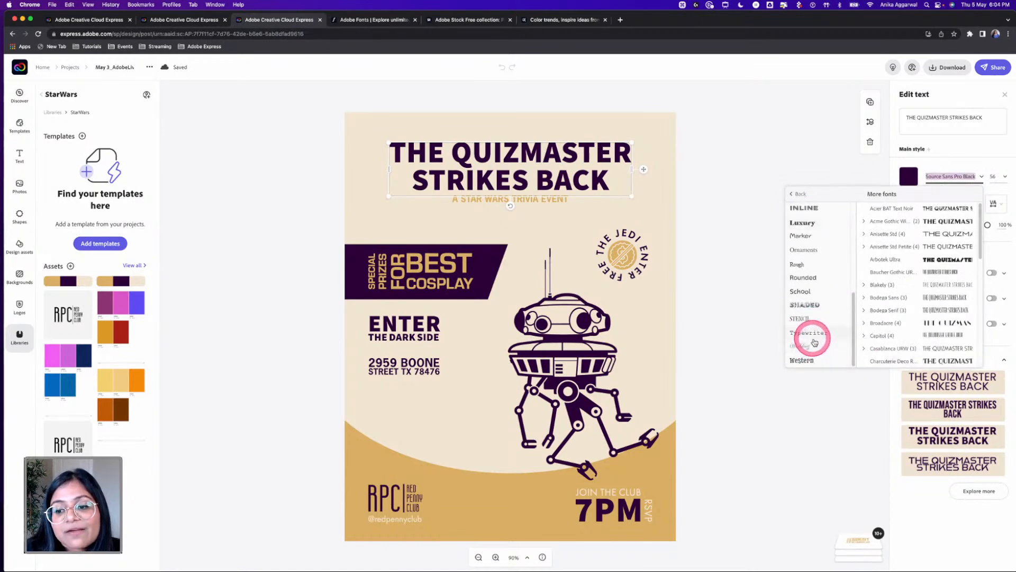
left_click(756, 252)
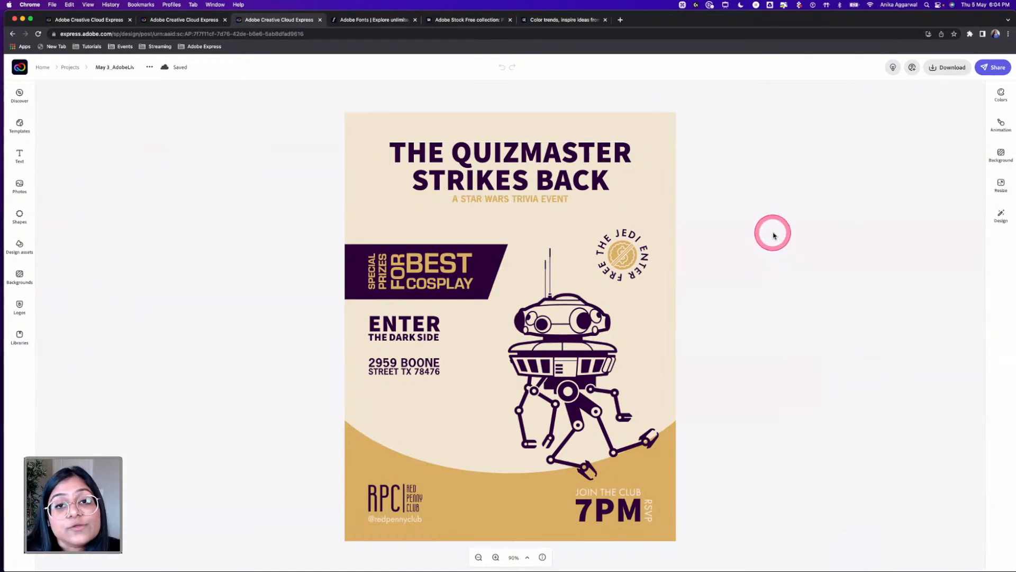
Step: Browse the template collections on the Adobe Express home page, from popular templates and Instagram stories to Facebook posts and posters
left_click(199, 24)
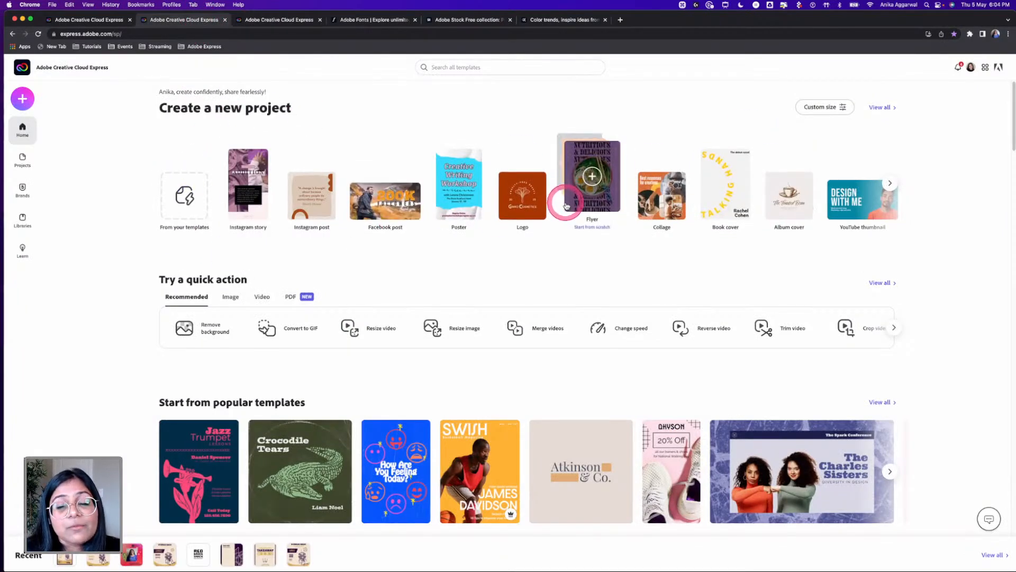
scroll(567, 209, "down", 3)
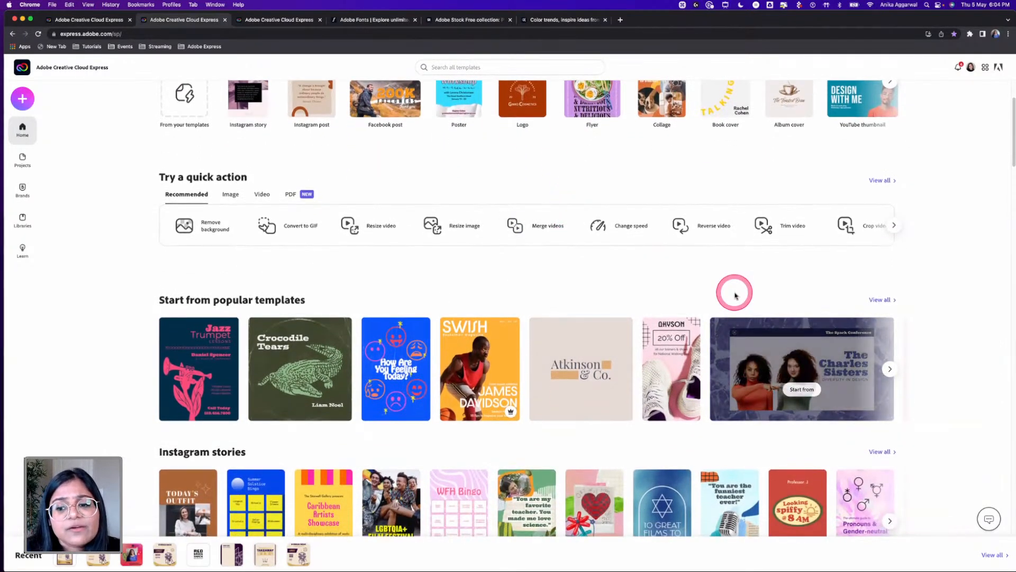
scroll(734, 294, "down", 2)
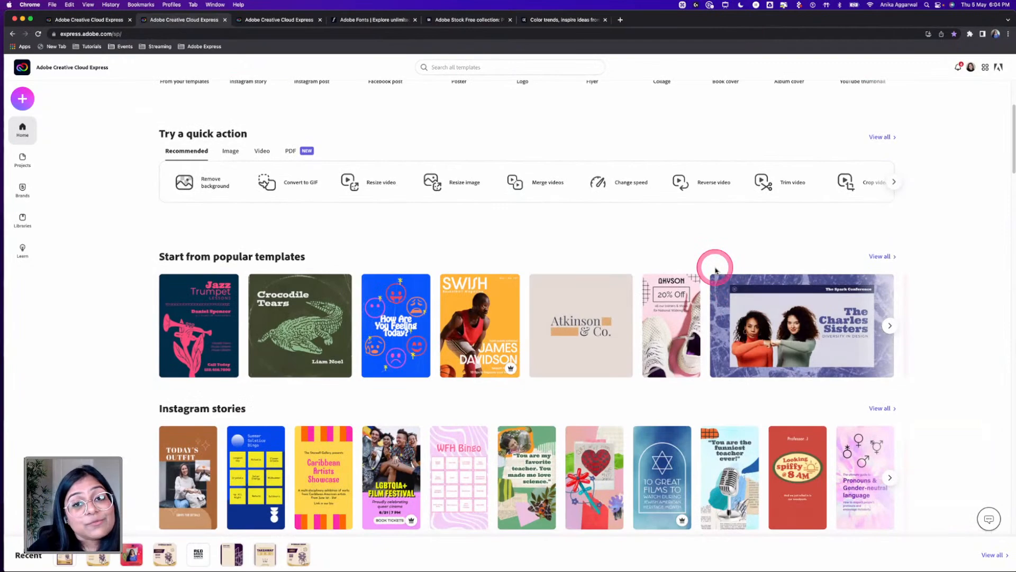
scroll(744, 251, "down", 5)
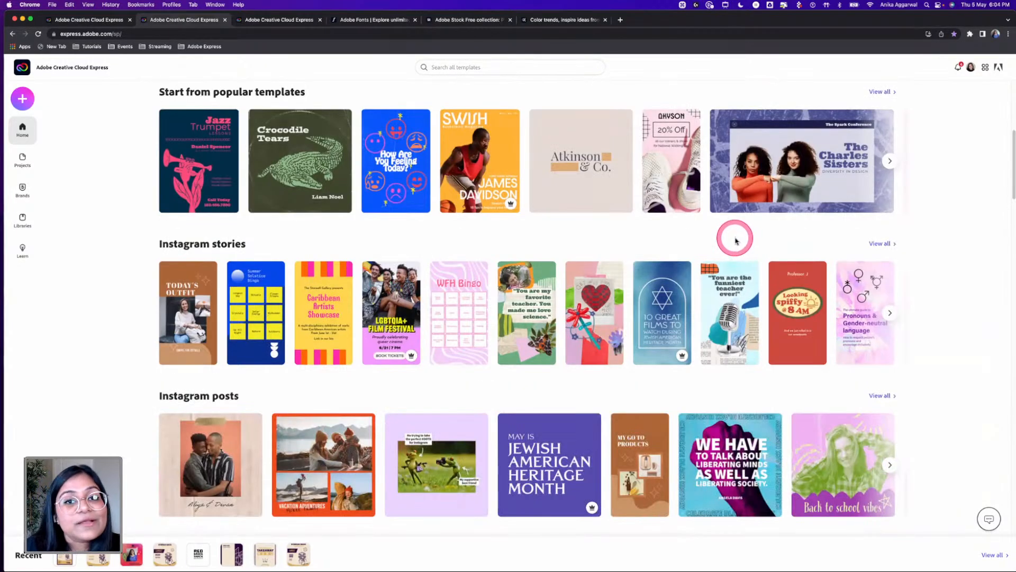
scroll(736, 246, "down", 3)
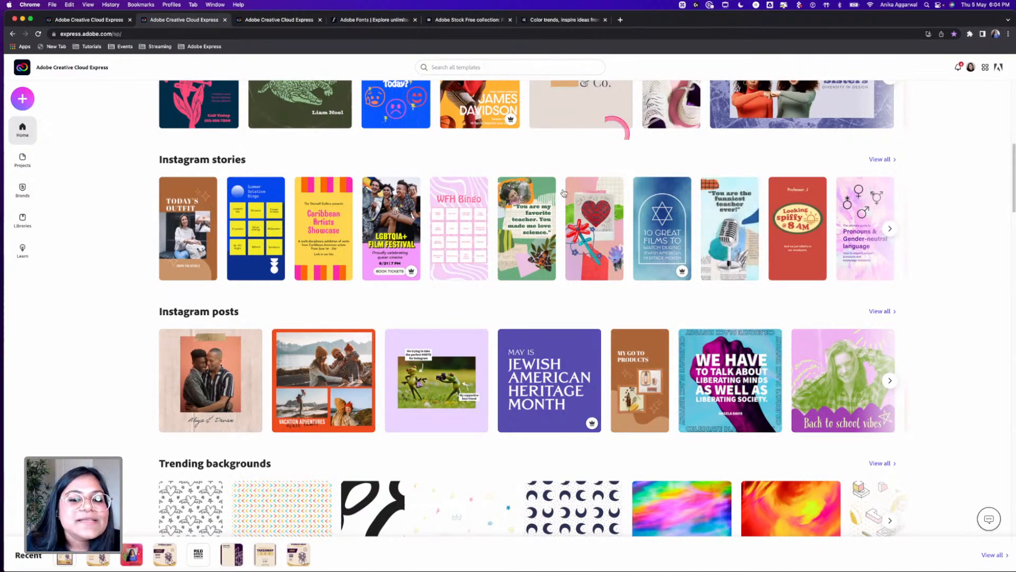
scroll(500, 259, "down", 1)
scroll(475, 313, "down", 10)
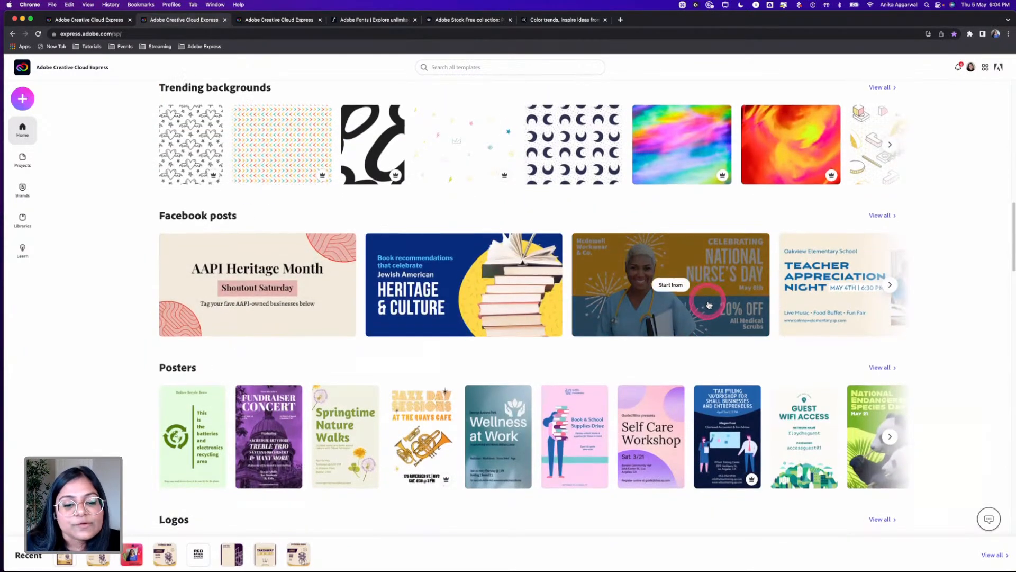
Step: Browse the poster and logo template collections further down the home page
scroll(709, 305, "down", 3)
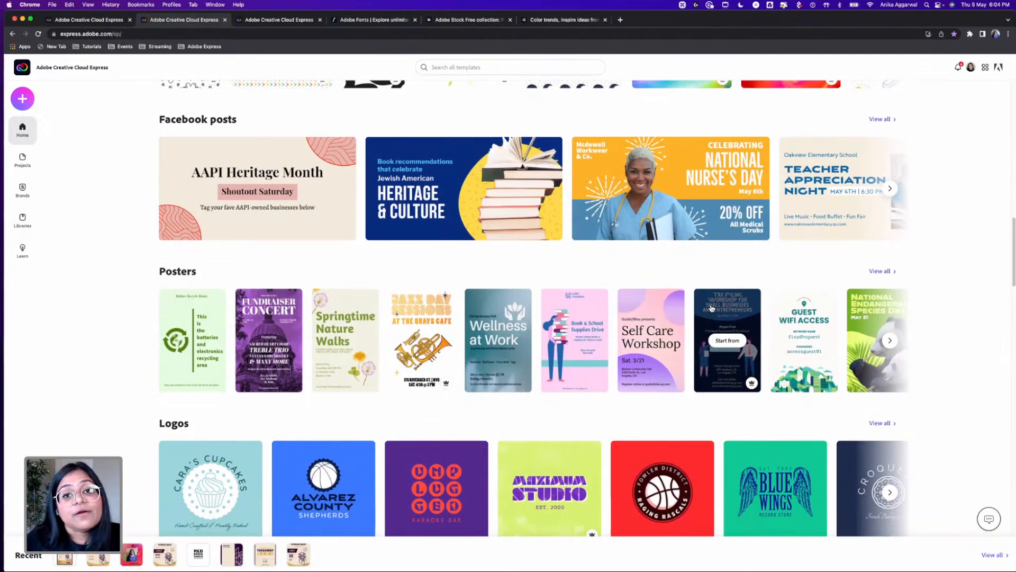
scroll(699, 307, "up", 1)
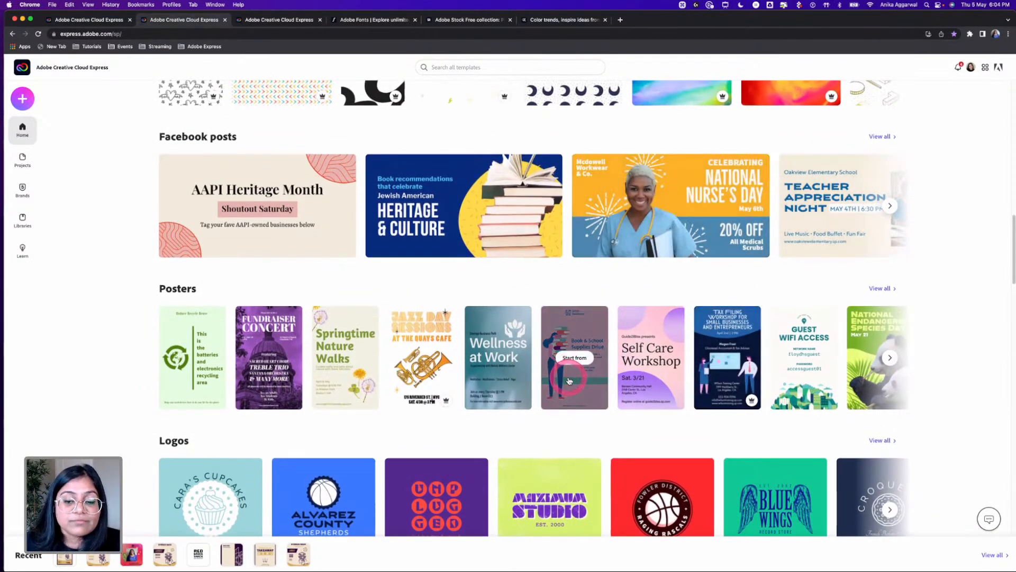
scroll(577, 382, "down", 1)
scroll(577, 382, "down", 5)
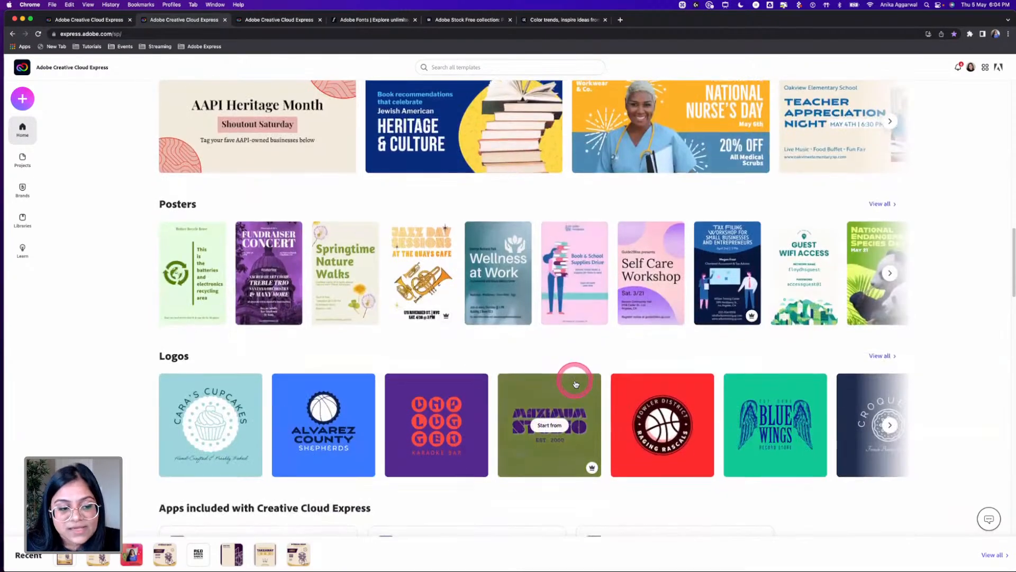
scroll(574, 379, "up", 10)
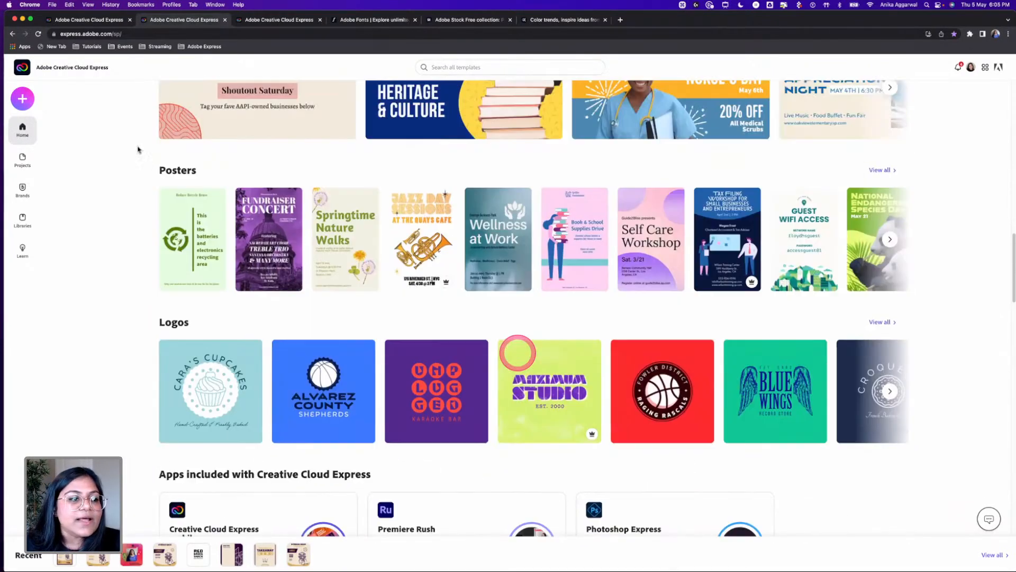
Step: Search all templates for food menu, reusing the previous search term
left_click(451, 70)
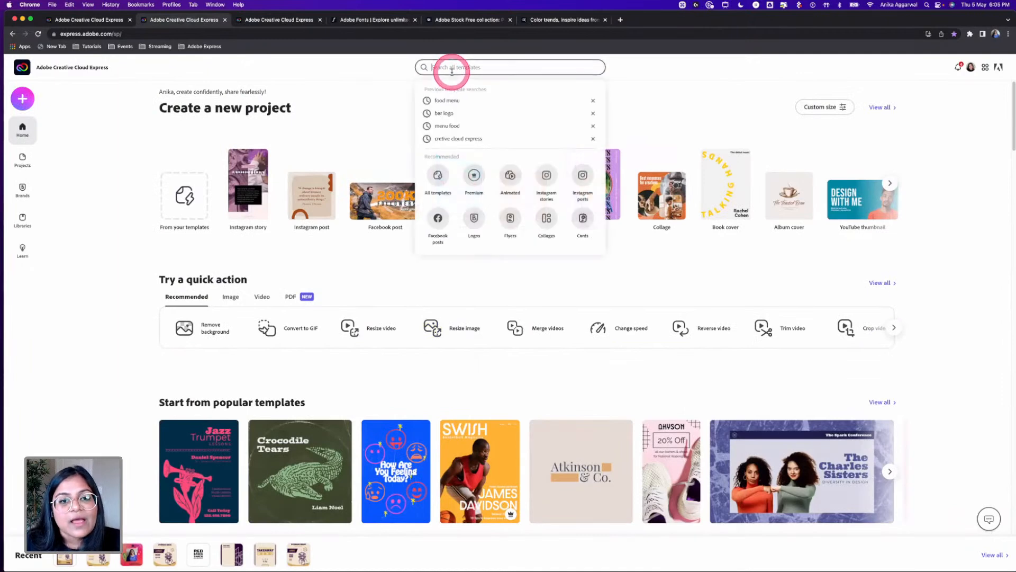
left_click(448, 100)
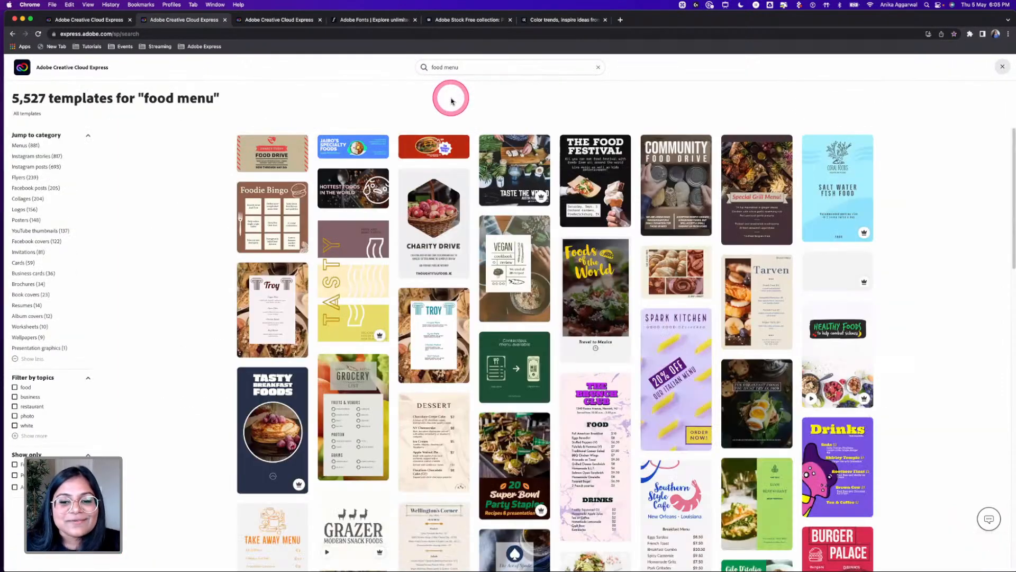
left_click(565, 365)
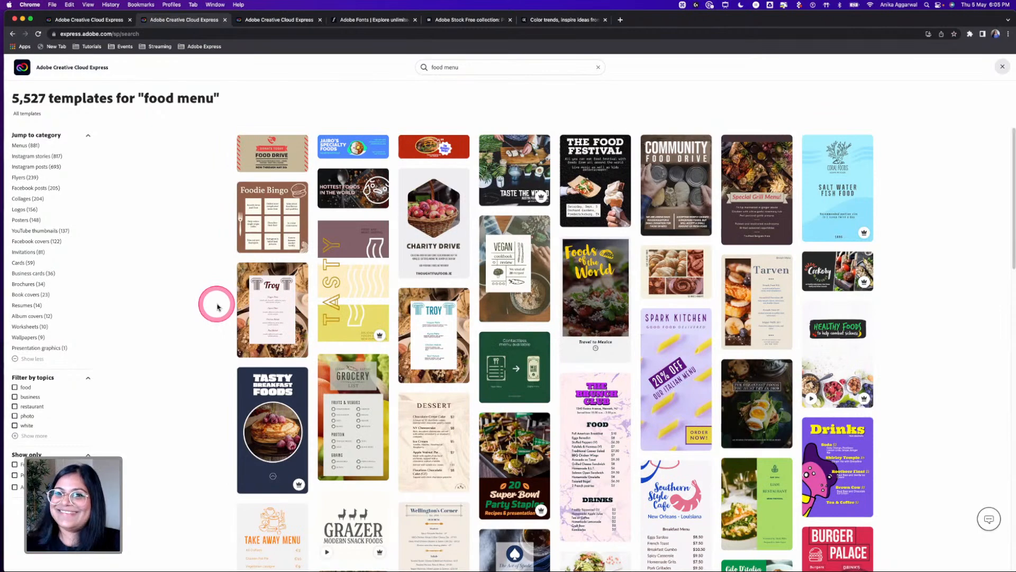
Step: Examine the food menu templates for layouts and styles that could serve as a starting point
scroll(217, 306, "down", 3)
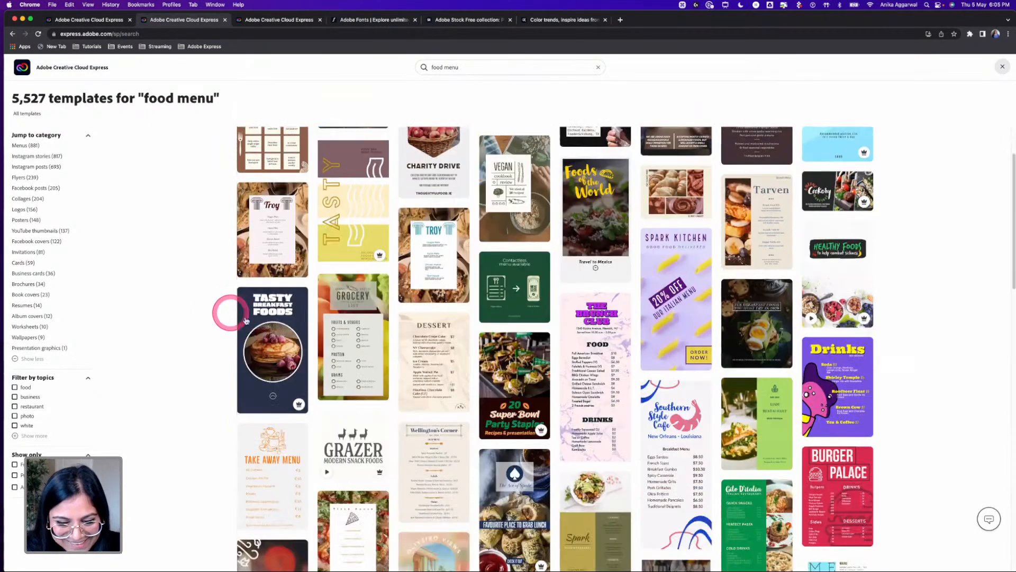
scroll(249, 333, "up", 2)
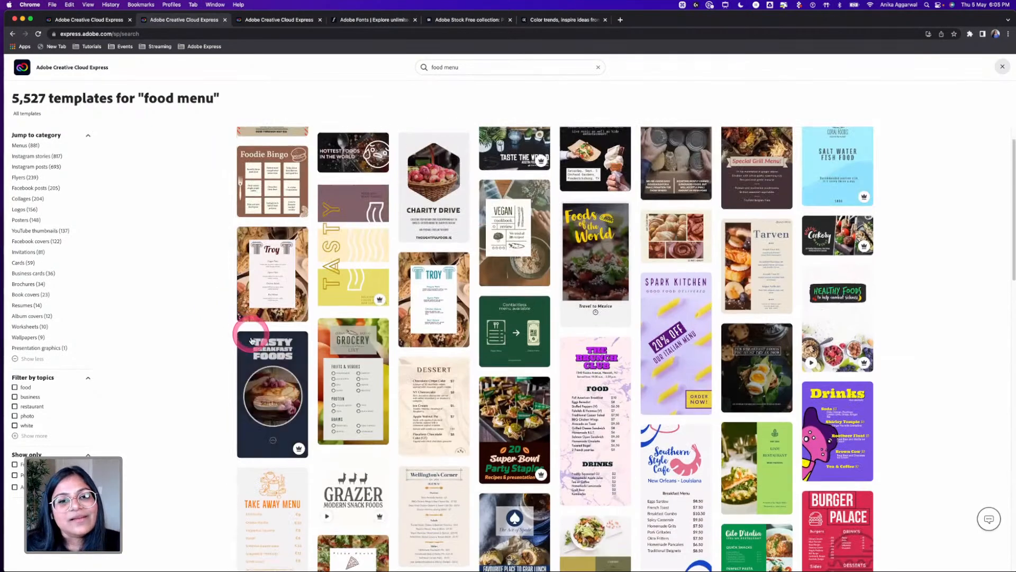
scroll(349, 271, "up", 1)
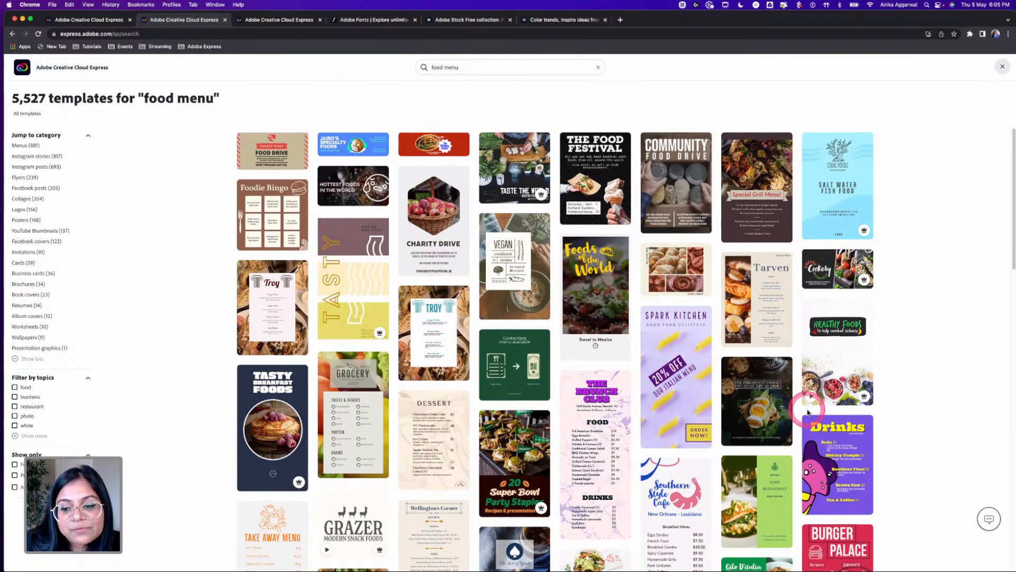
scroll(807, 392, "down", 3)
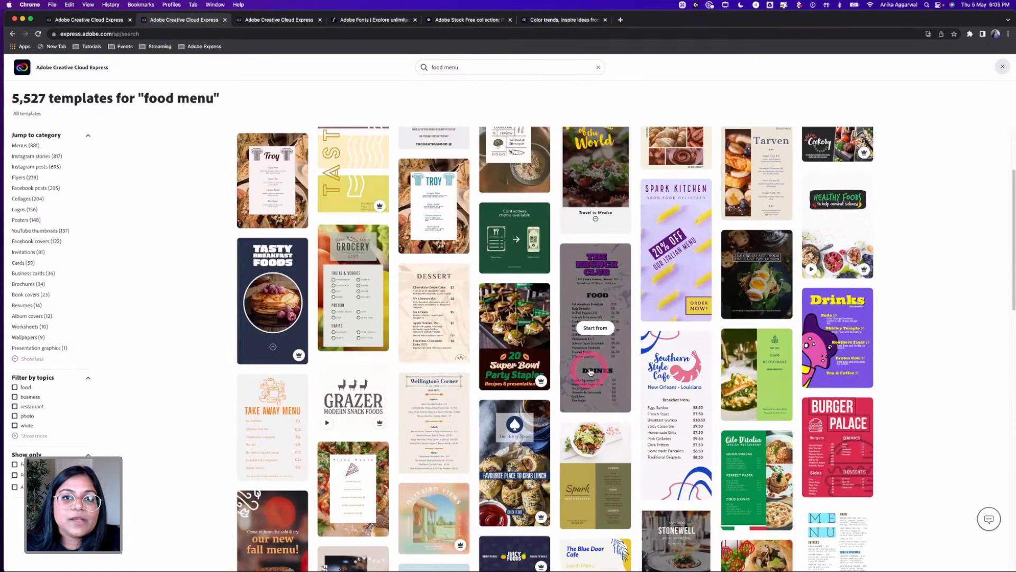
scroll(590, 372, "down", 2)
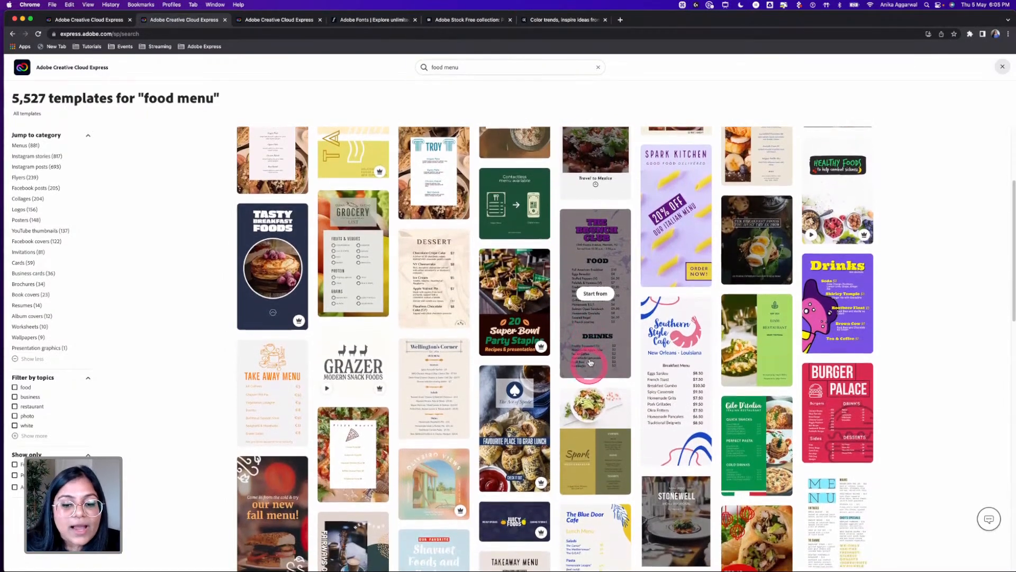
scroll(590, 366, "down", 5)
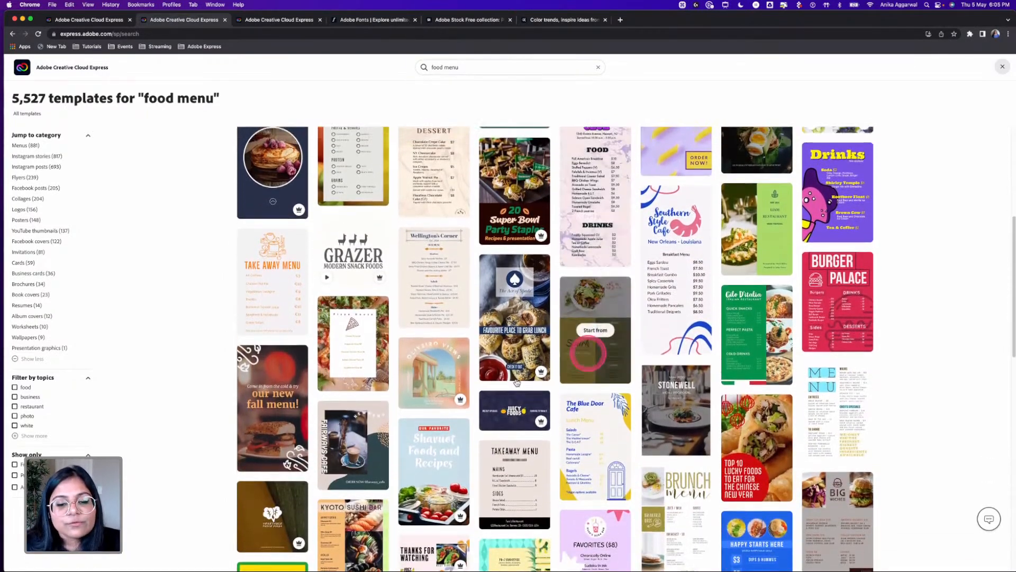
scroll(517, 382, "up", 1)
scroll(530, 379, "up", 10)
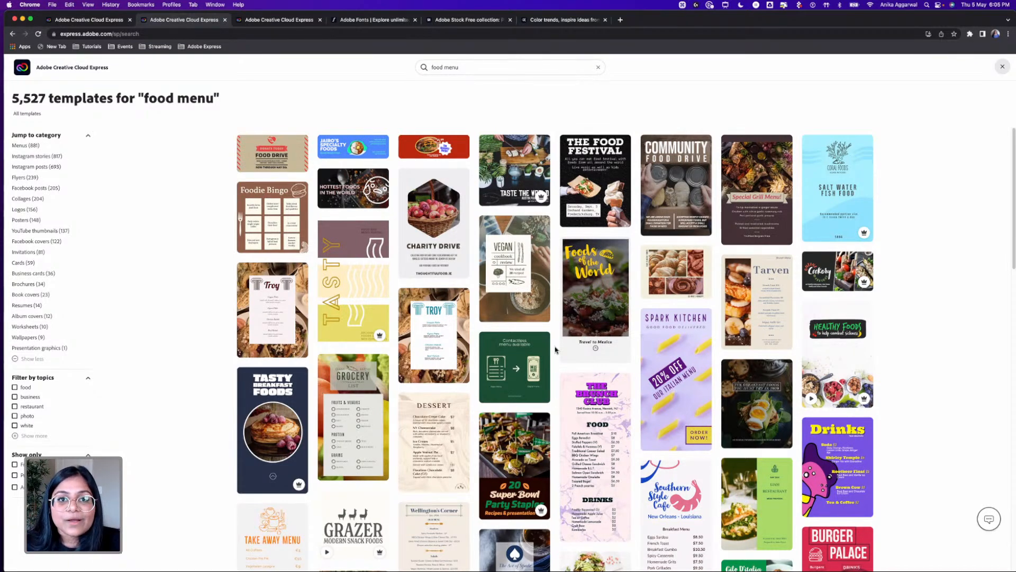
Step: Look further through the food menu templates and briefly compare them with the Quizmaster poster
scroll(555, 349, "down", 5)
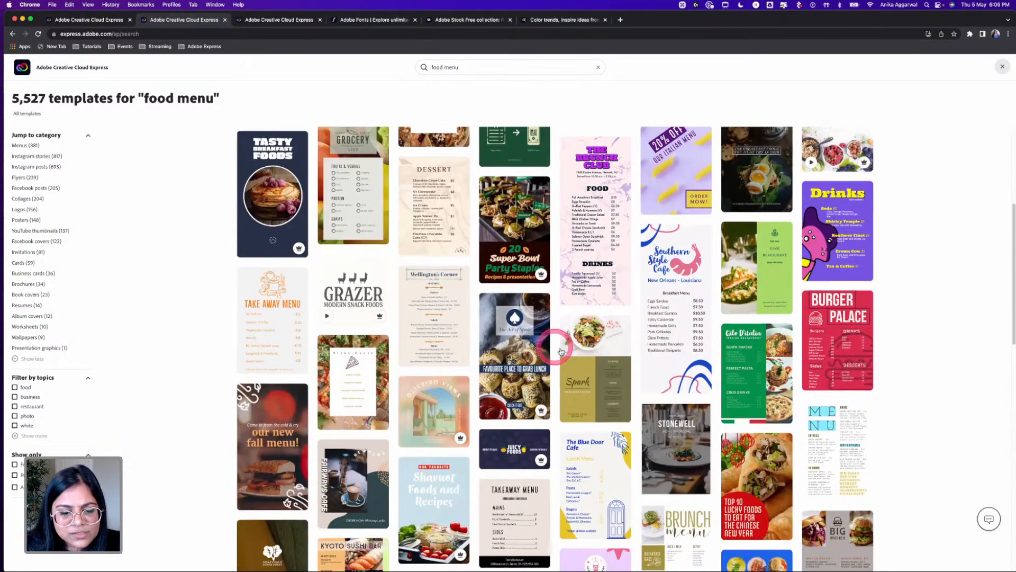
scroll(561, 351, "down", 2)
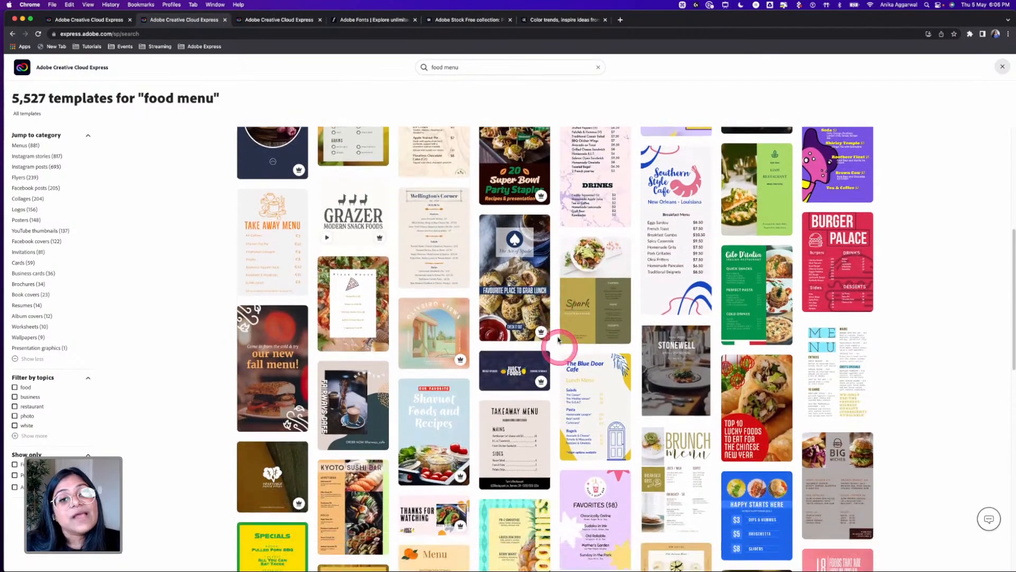
scroll(561, 347, "down", 3)
left_click(264, 20)
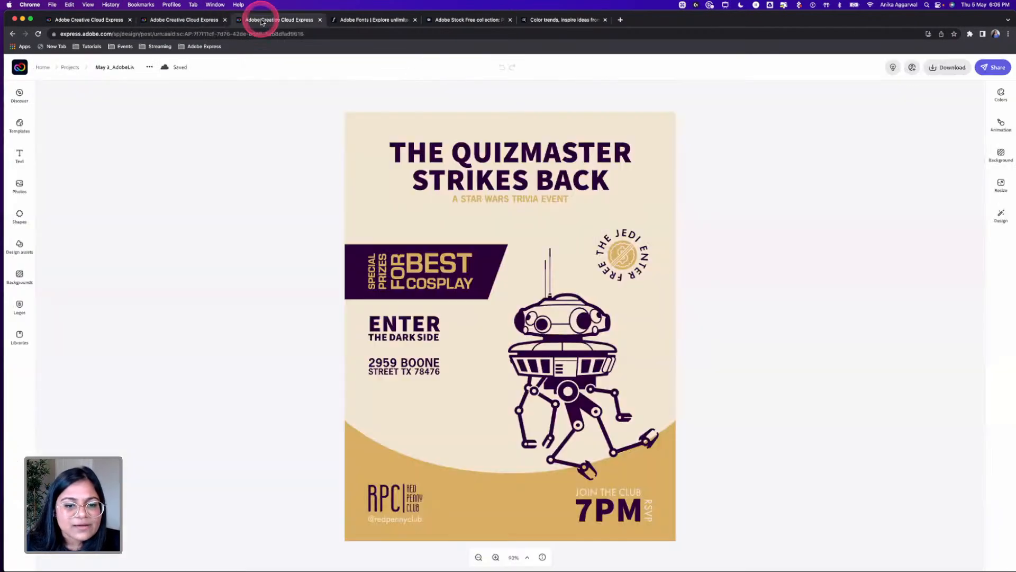
left_click(184, 21)
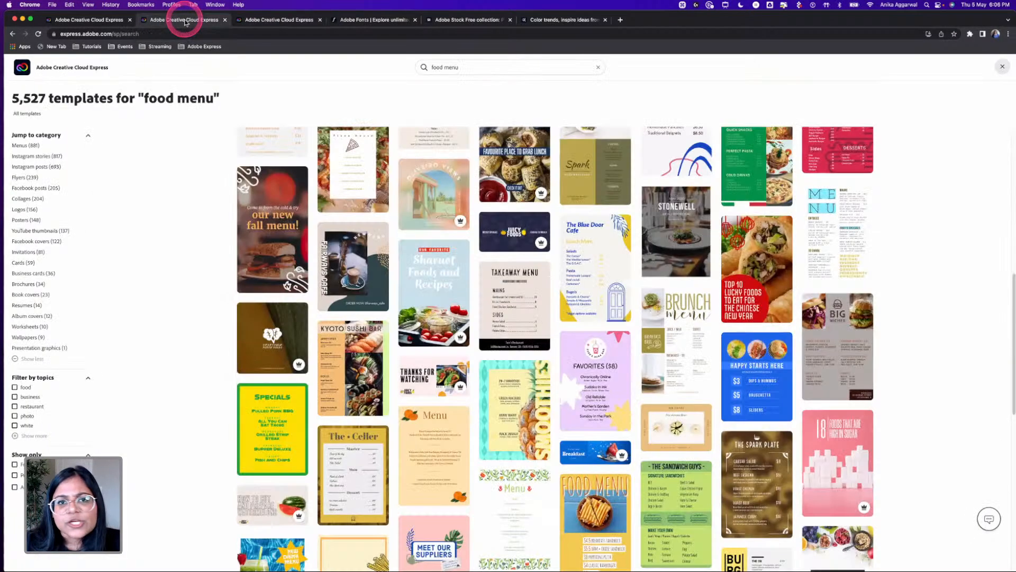
Step: Find the animated Takeaway Menu template with fries and burgers among the food menu results and start a project from it
scroll(289, 344, "down", 1)
scroll(288, 344, "down", 1)
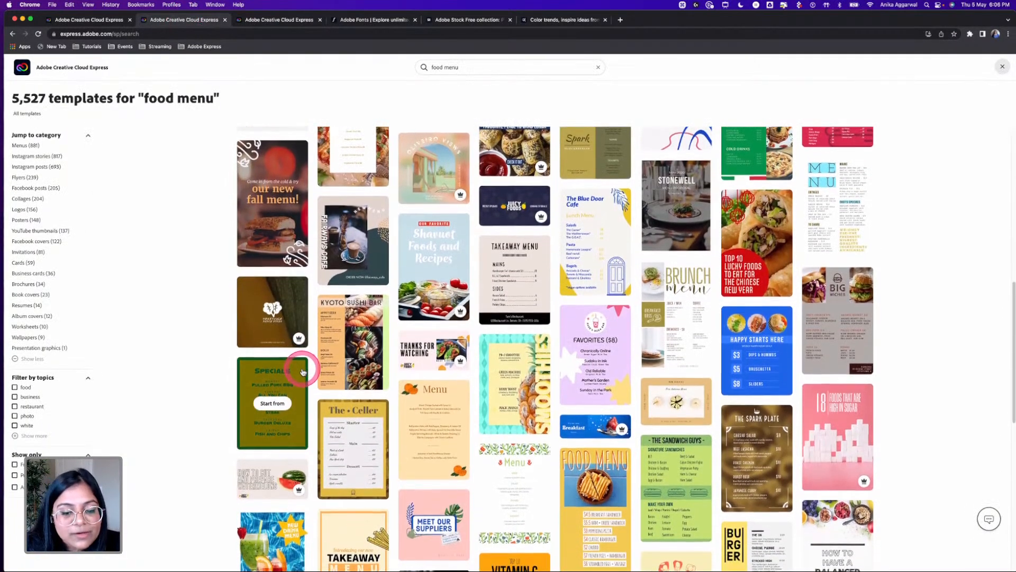
scroll(304, 371, "down", 4)
scroll(300, 370, "down", 6)
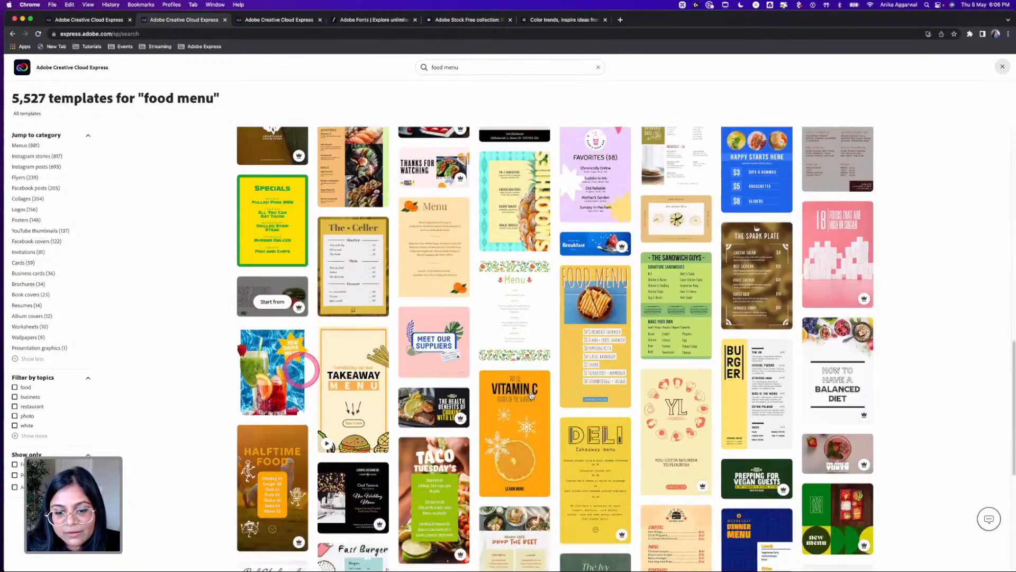
scroll(527, 394, "down", 4)
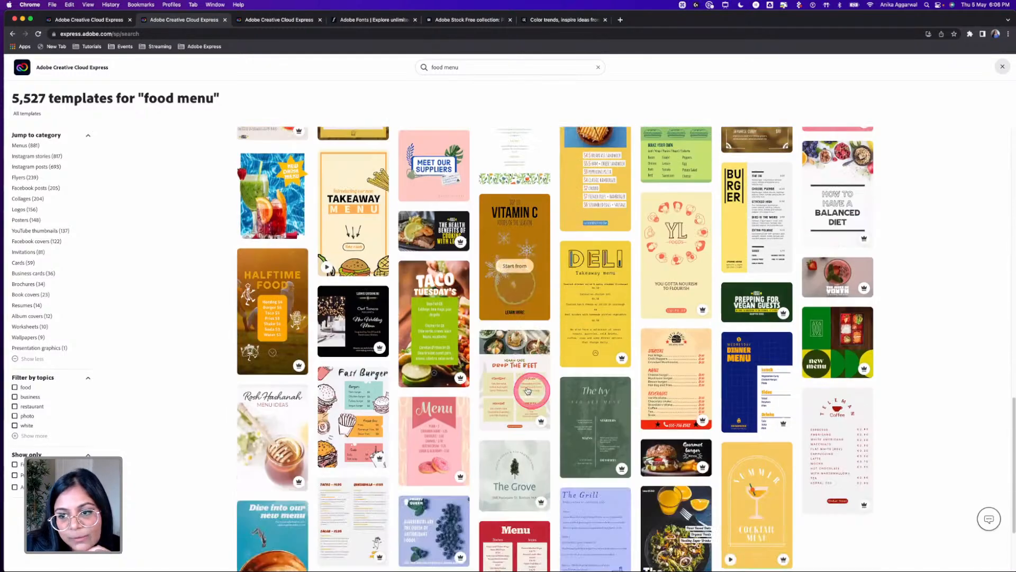
scroll(526, 389, "up", 3)
scroll(526, 389, "down", 1)
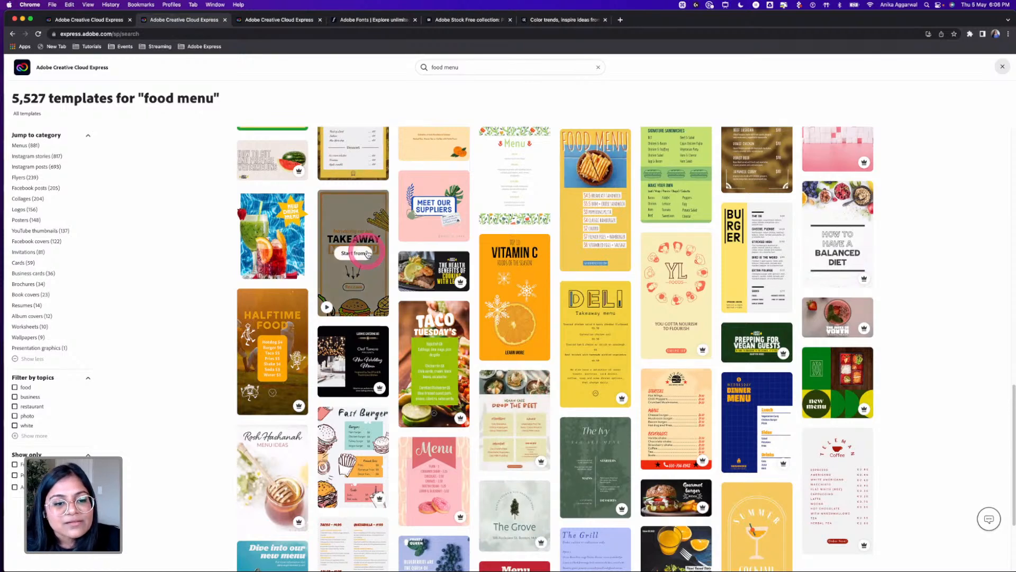
left_click(363, 254)
left_click(503, 418)
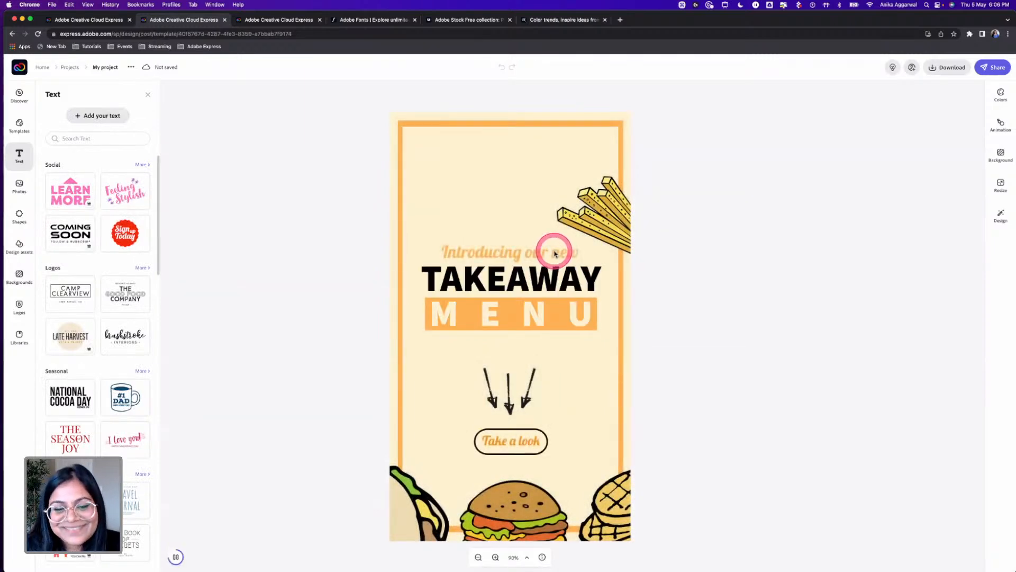
Step: Preview the Takeaway Menu design's animation and select the TAKEAWAY title text
left_click(564, 231)
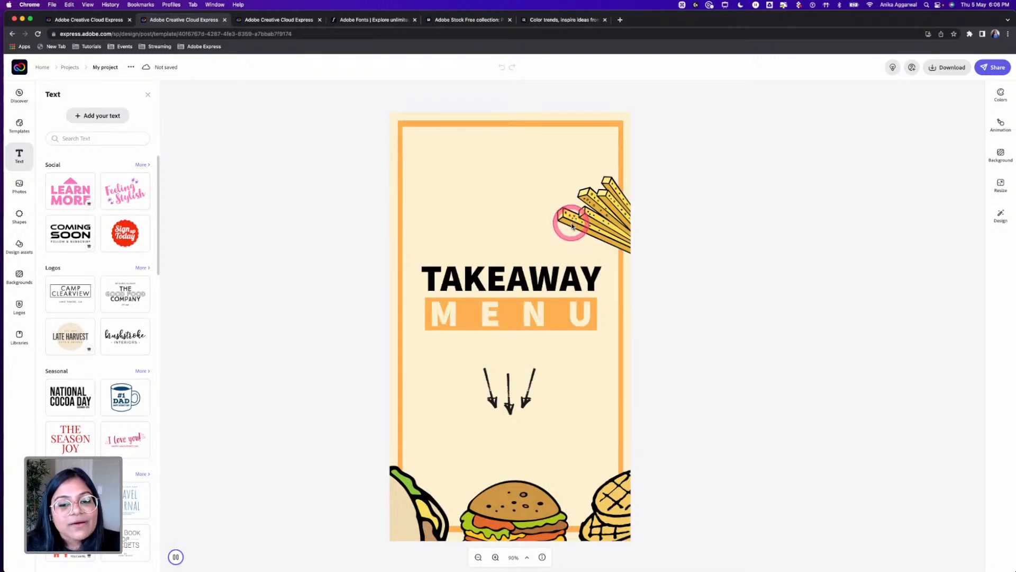
left_click(544, 276)
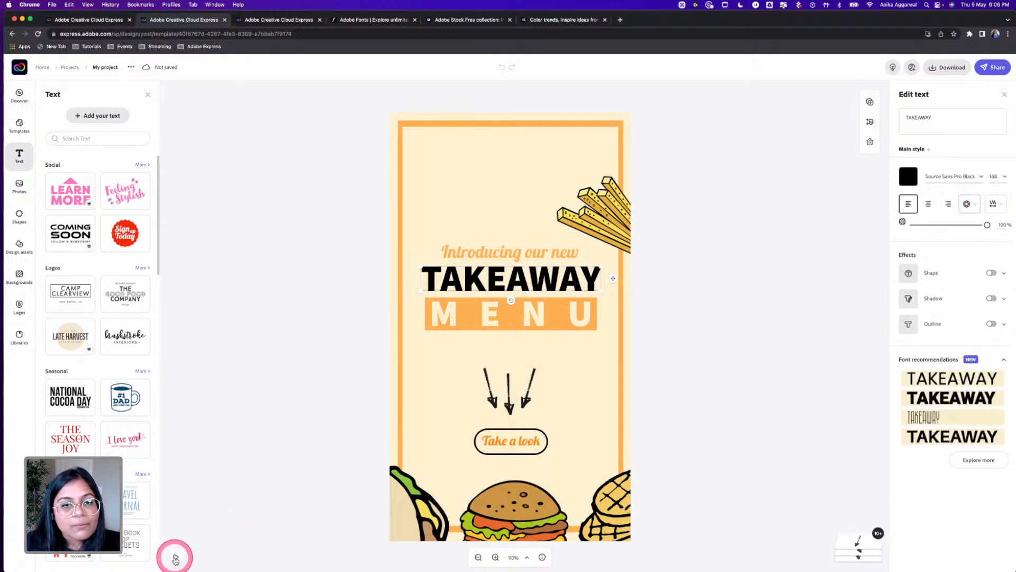
left_click(175, 558)
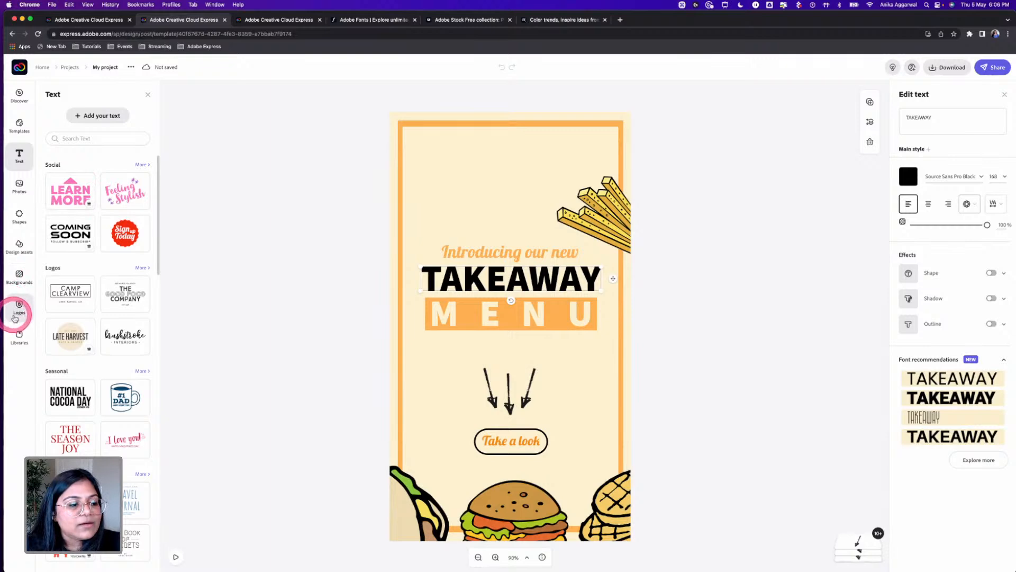
Step: Place the gold, dark purple and cream color theme from the StarWars library on the page above the title text
left_click(18, 334)
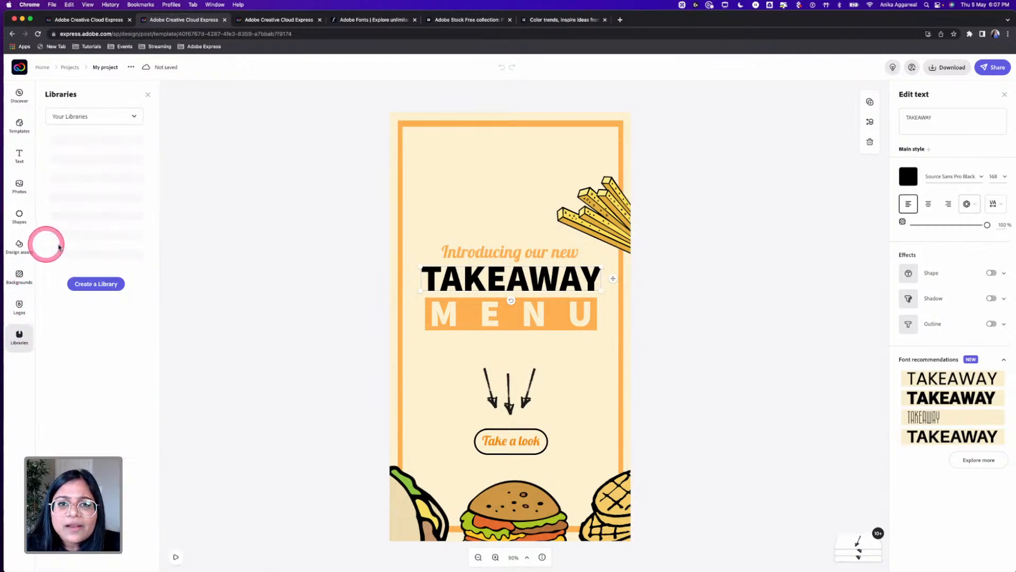
left_click(79, 181)
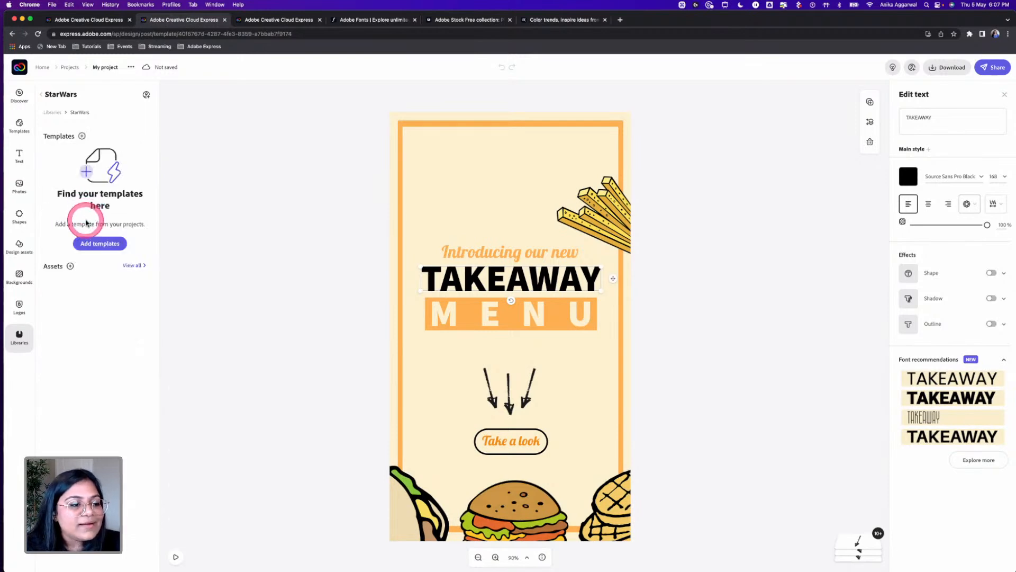
left_click_drag(53, 281, 506, 180)
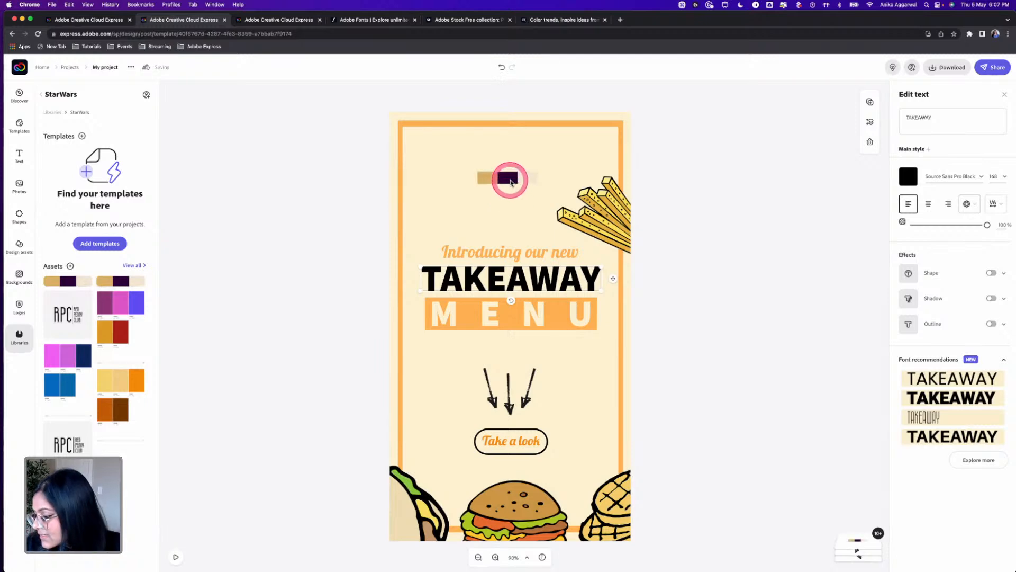
left_click(653, 154)
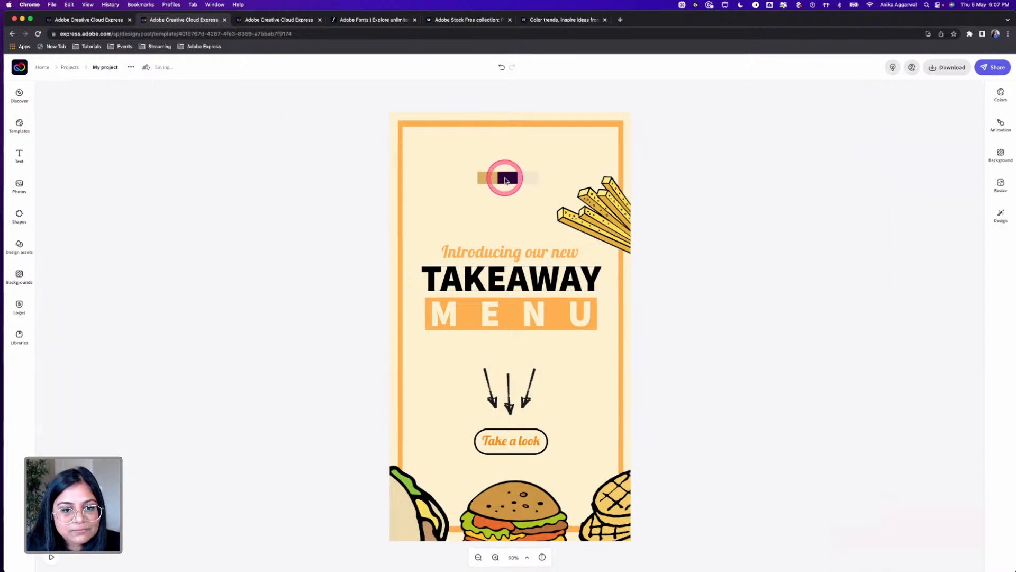
left_click(506, 180)
Step: Recolor the orange border frame with the gold sampled from the placed color theme
left_click(598, 155)
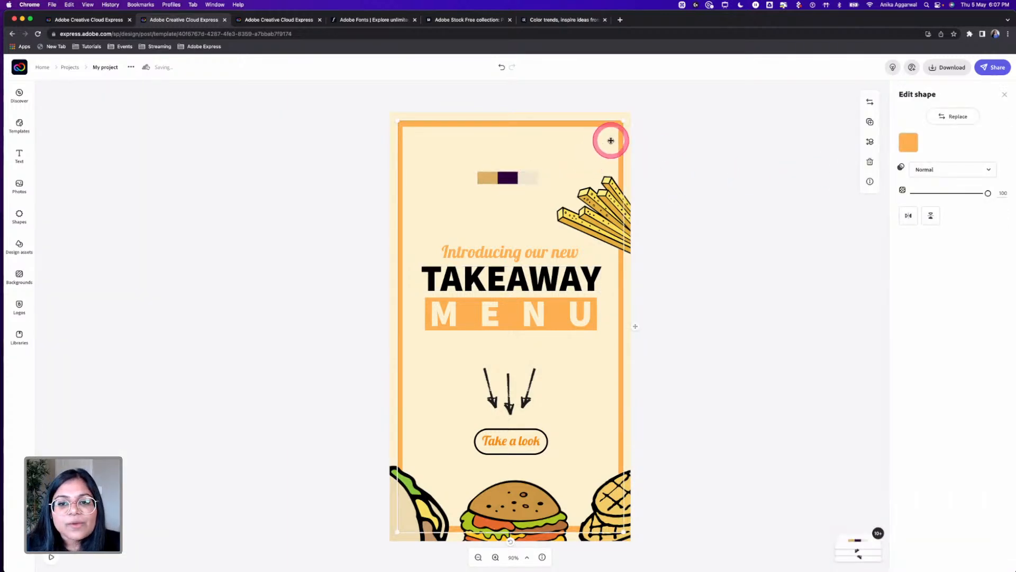
left_click(908, 142)
left_click(985, 267)
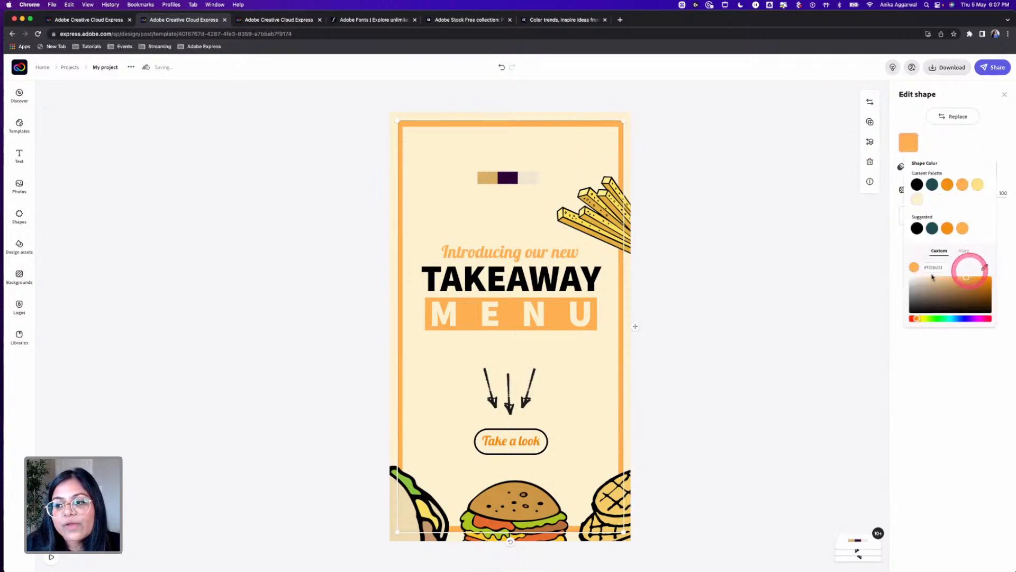
left_click(489, 178)
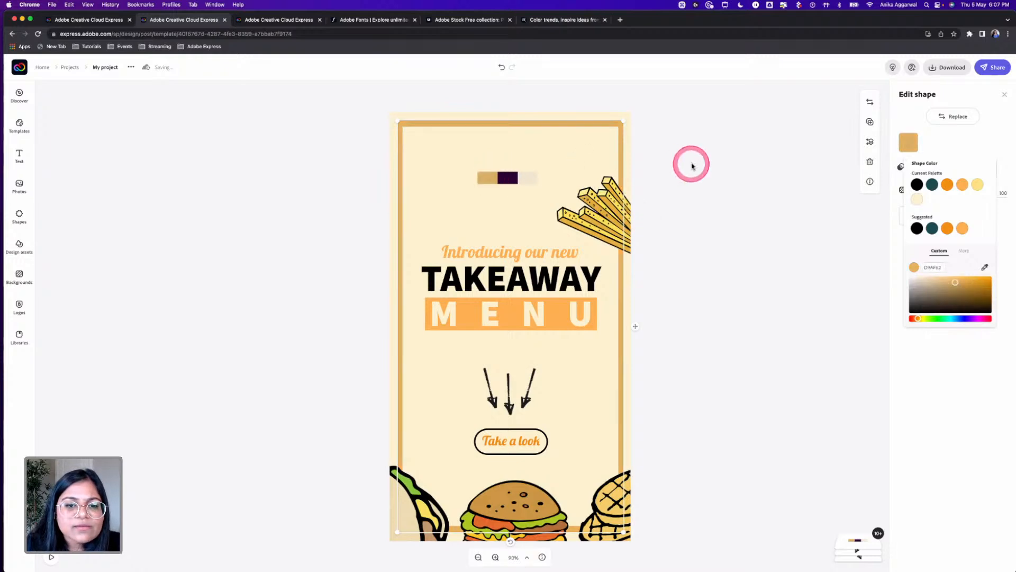
left_click(691, 167)
Step: Recolor the page background with the cream sampled from the placed color theme
left_click(569, 172)
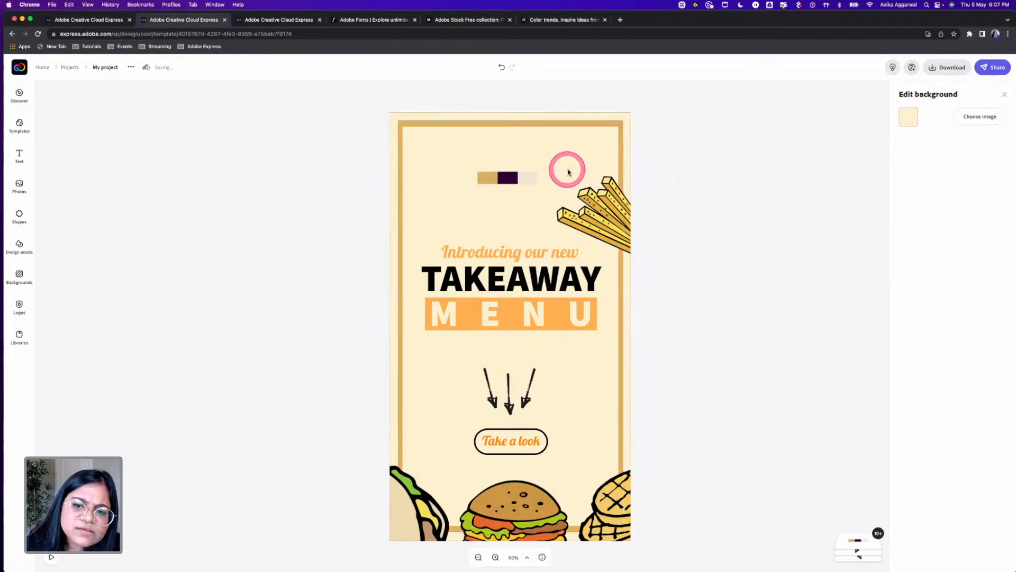
left_click(908, 116)
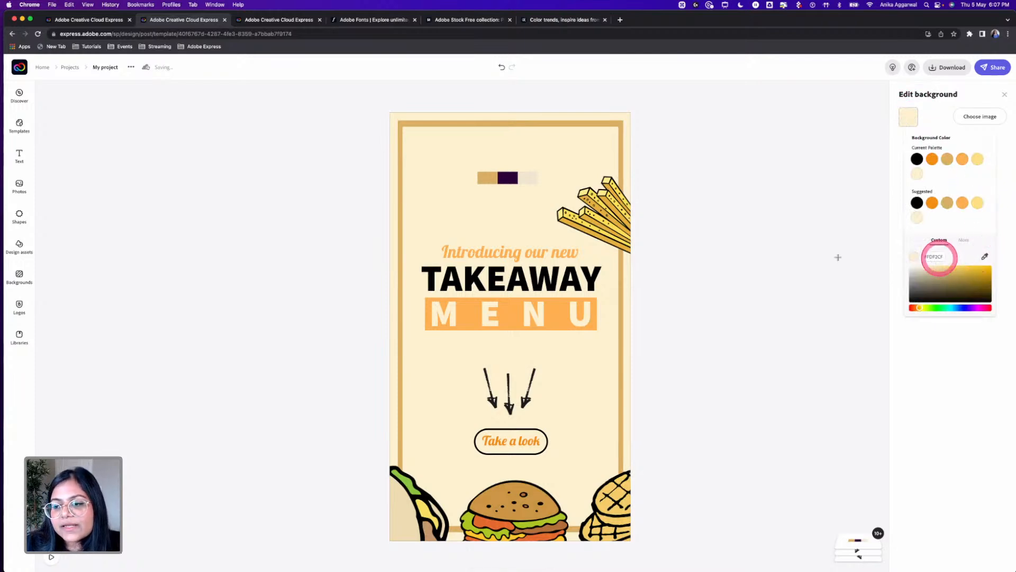
left_click(531, 181)
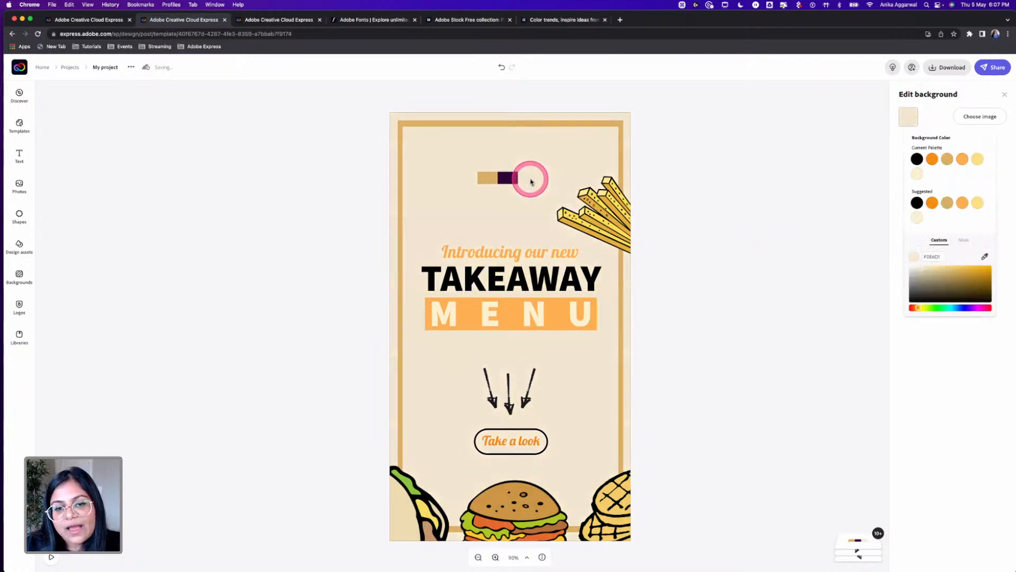
left_click(711, 176)
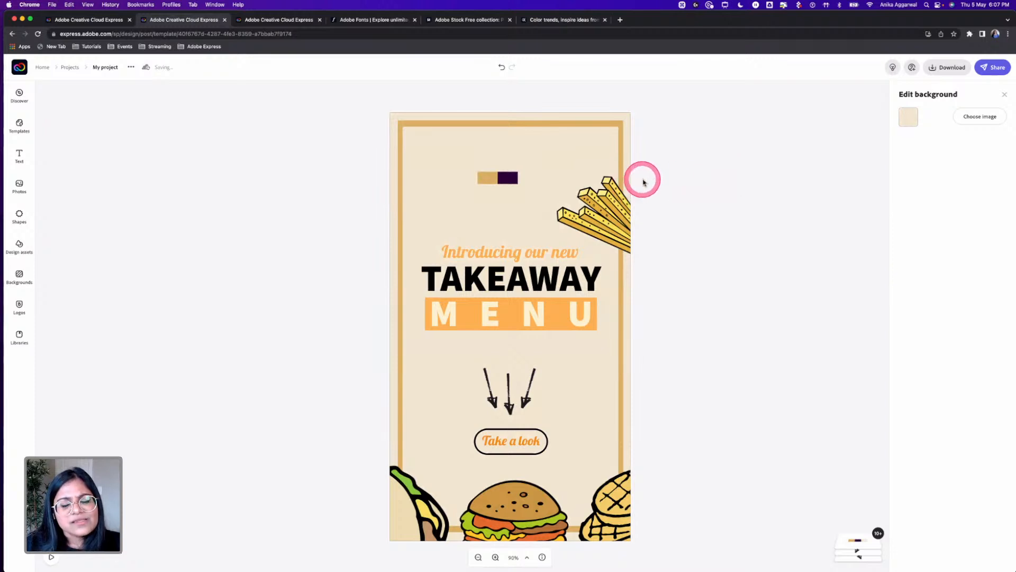
Step: Recolor the TAKEAWAY title with the dark purple sampled from the placed color theme, and delete the theme from the page
left_click(522, 286)
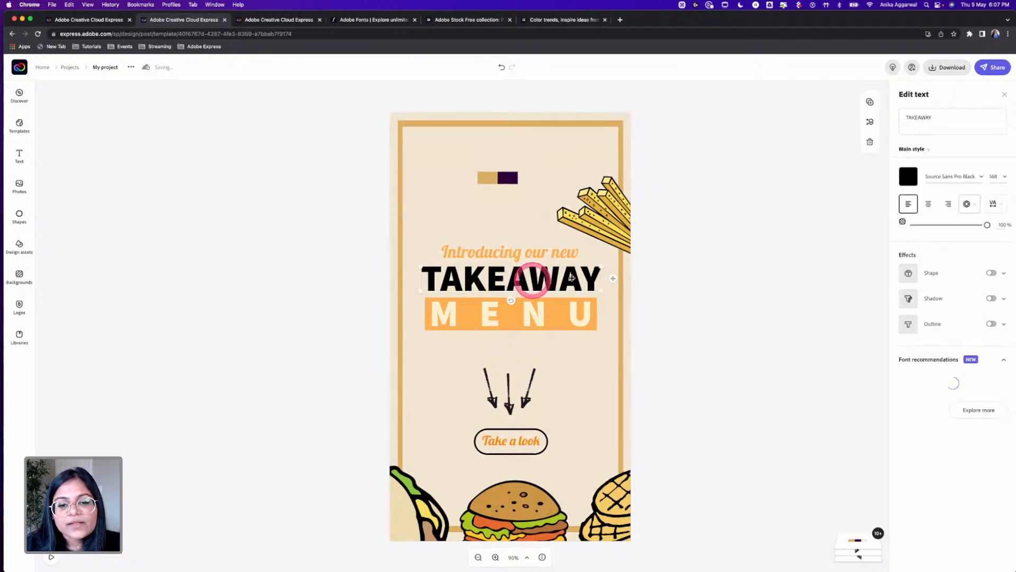
left_click(907, 176)
left_click(984, 302)
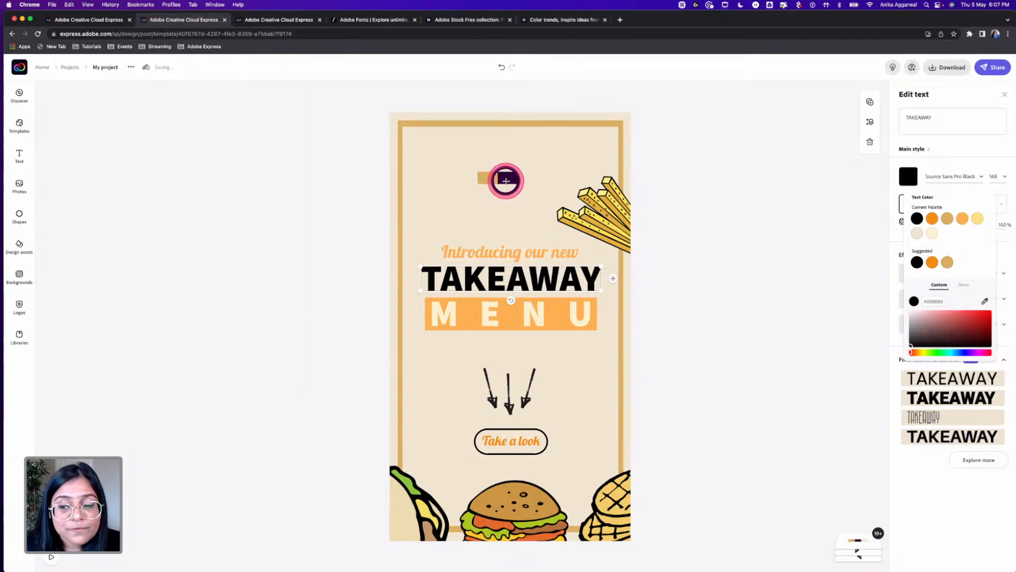
left_click(909, 176)
left_click(984, 302)
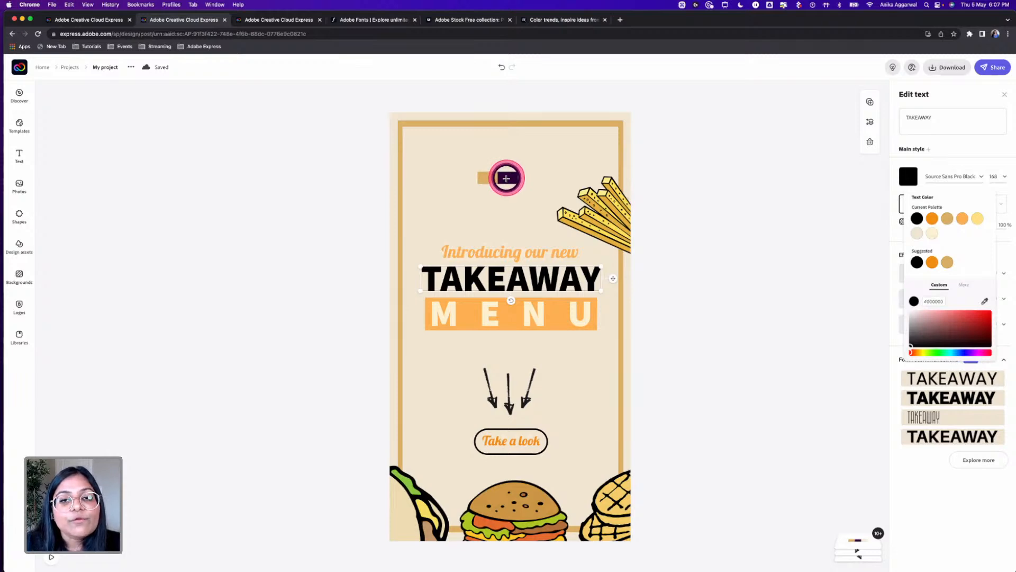
left_click(506, 179)
left_click(721, 207)
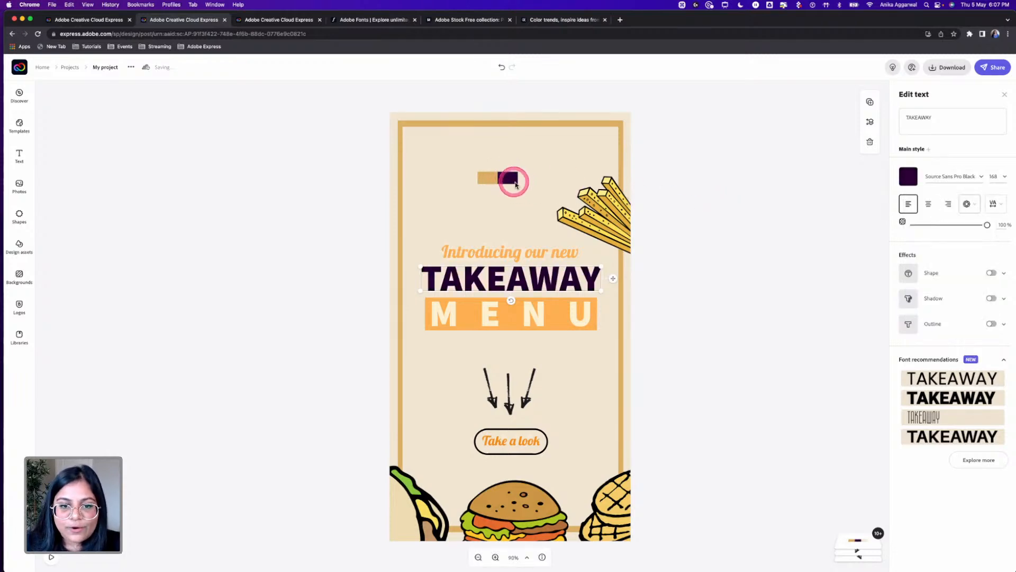
left_click(513, 181)
key("BackSpace")
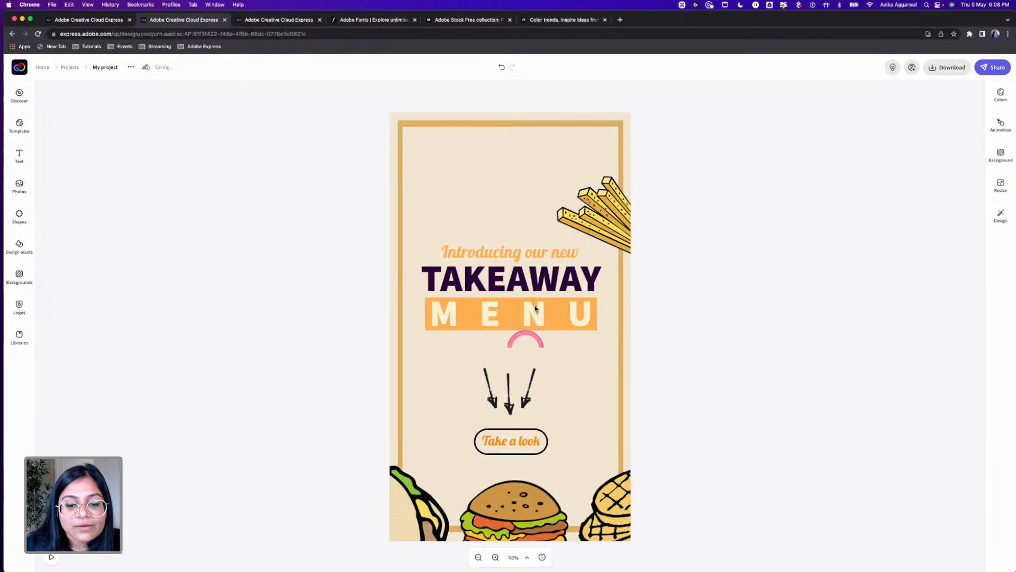
Step: Apply a Duotone filter to the right-hand arrow above Take a look, with dark purple as its shadows color
left_click(529, 394)
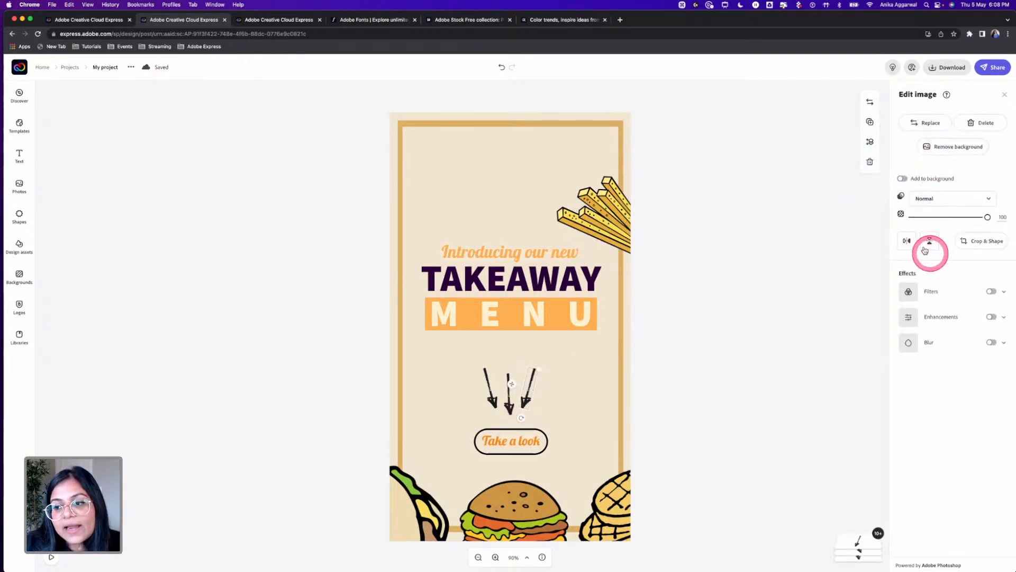
left_click(919, 324)
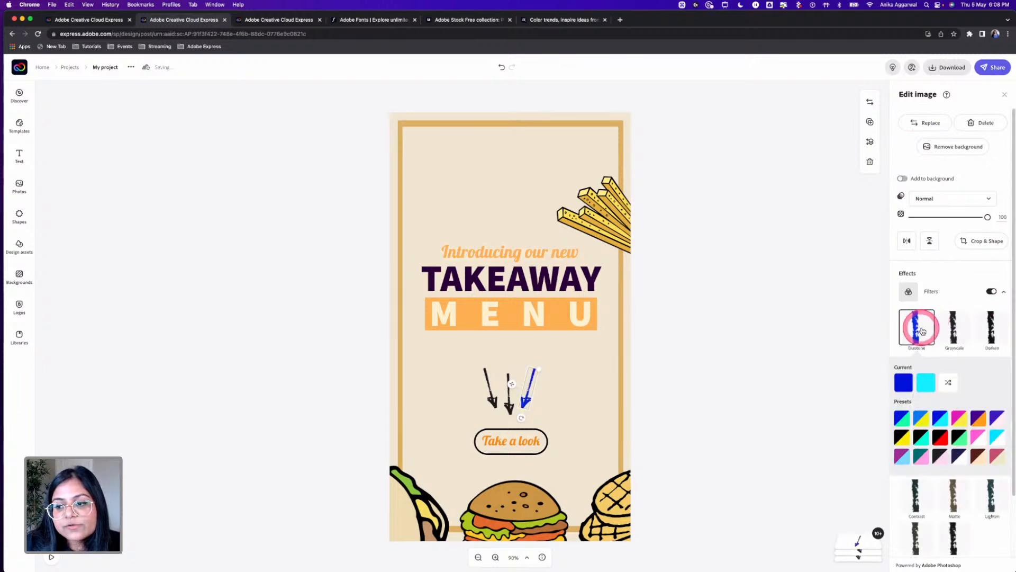
left_click(903, 381)
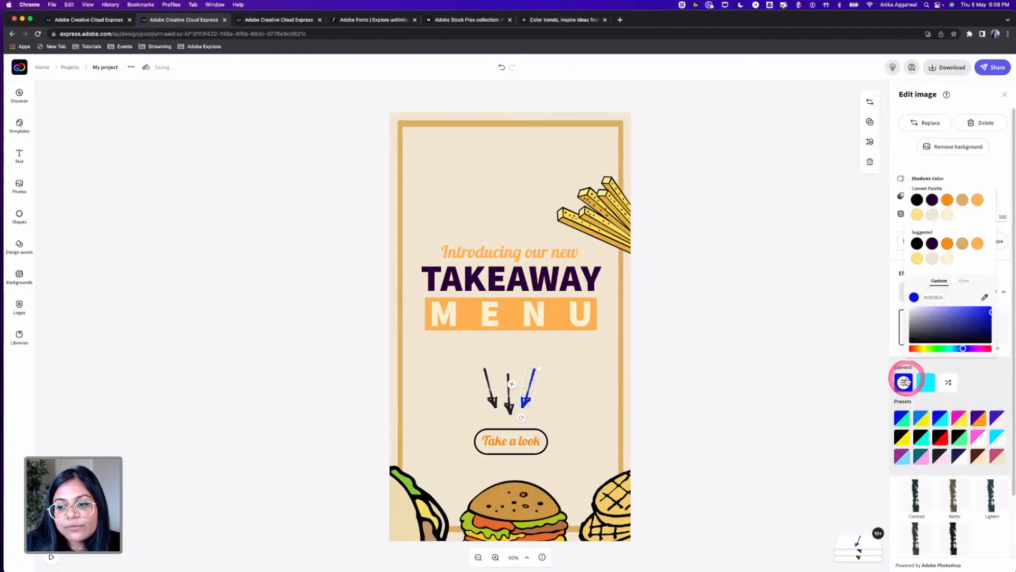
left_click(932, 200)
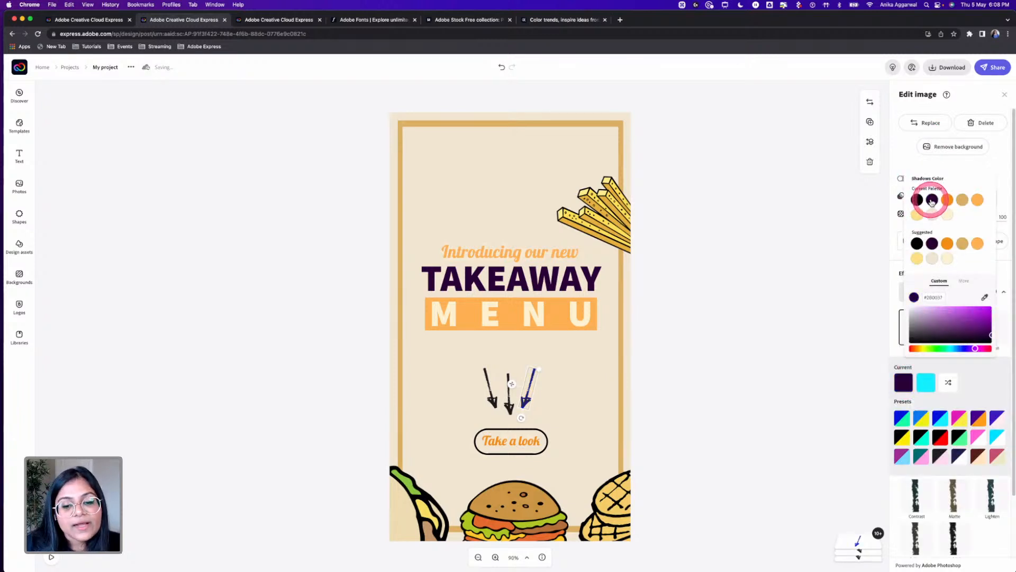
left_click(773, 353)
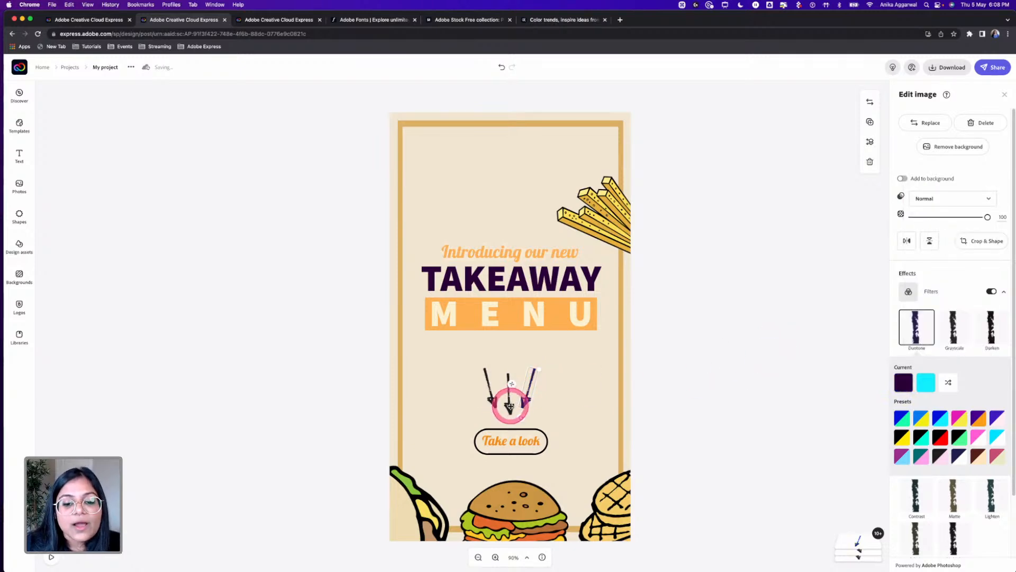
Step: Apply a Duotone filter to the middle arrow and set its shadows color to dark purple
left_click(510, 405)
left_click(985, 292)
left_click(926, 346)
left_click(904, 381)
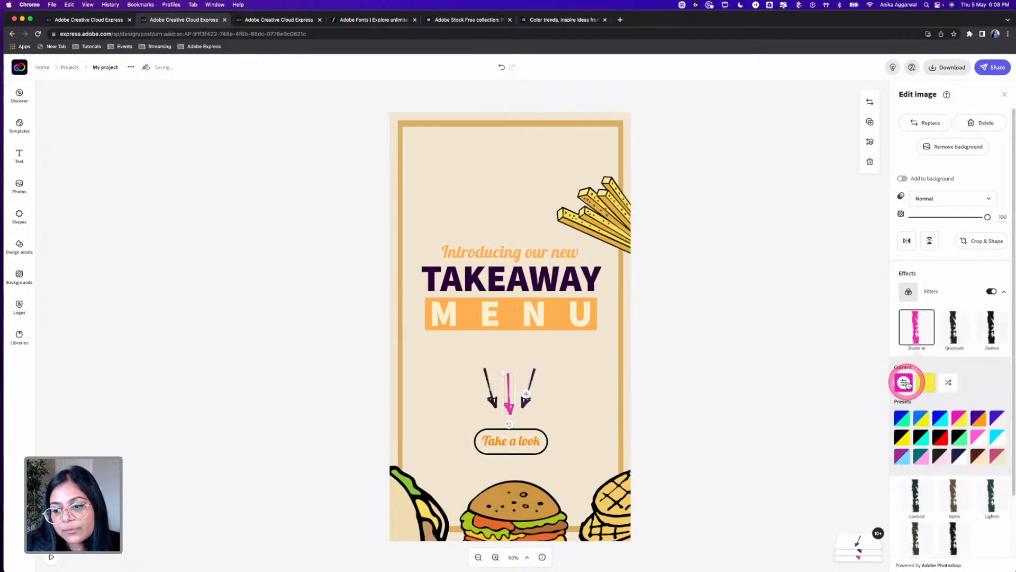
left_click(932, 200)
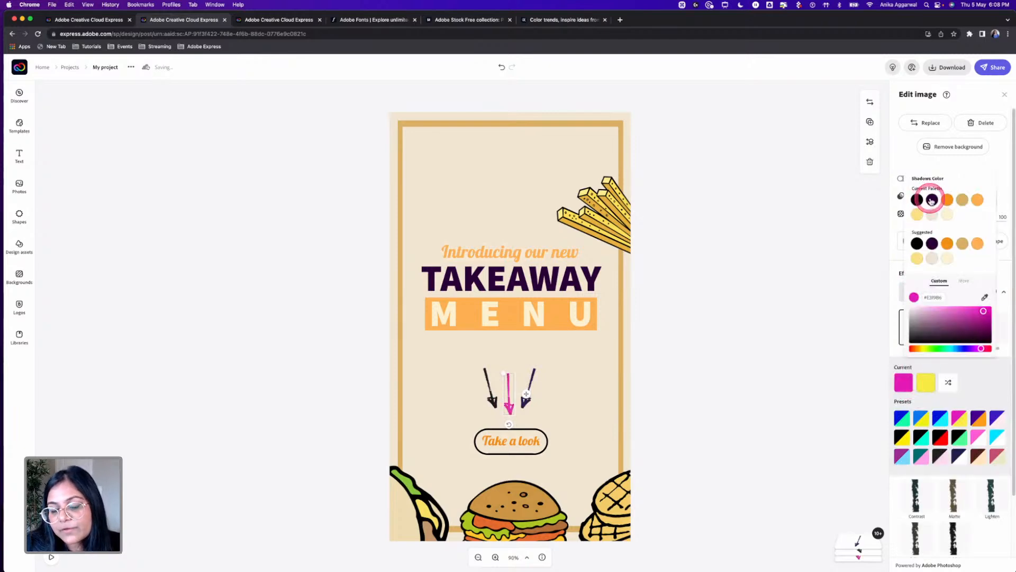
Step: Apply a Duotone filter to the left-hand arrow and set its shadows color to dark purple
left_click(492, 399)
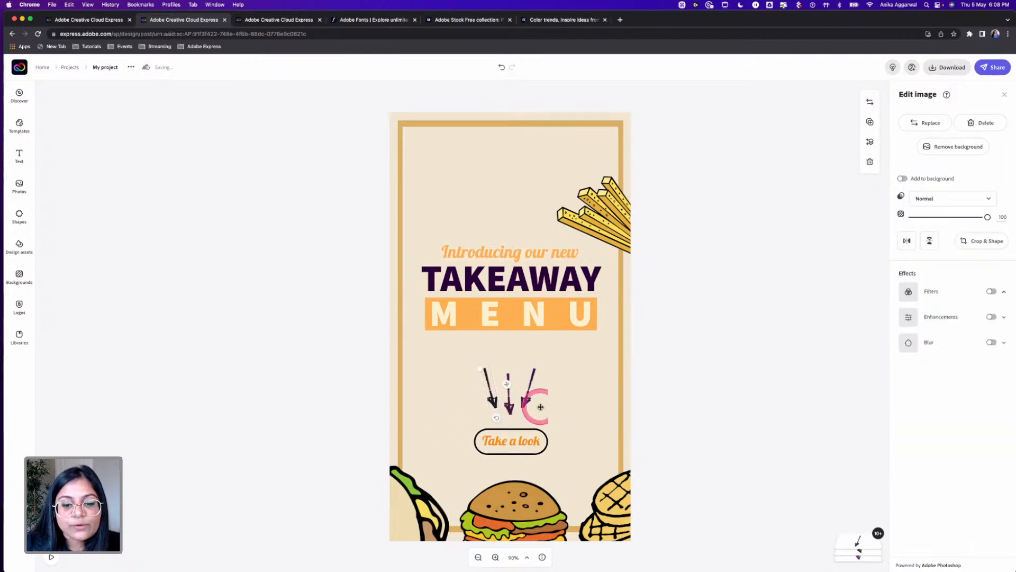
left_click(990, 291)
left_click(904, 381)
left_click(927, 198)
left_click(754, 306)
Step: Change the MENU text color to the cream used for the background
left_click(497, 315)
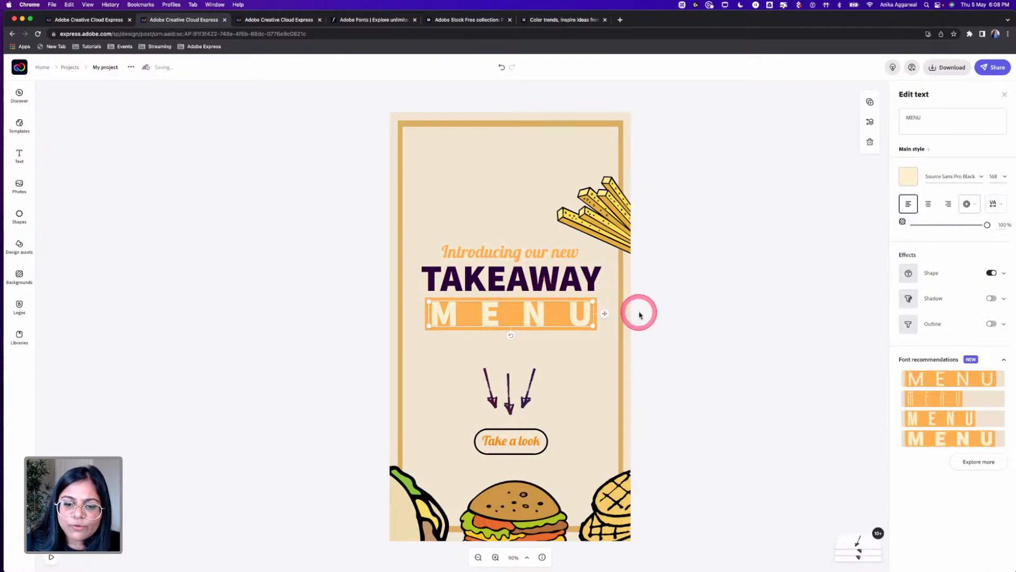
left_click(915, 182)
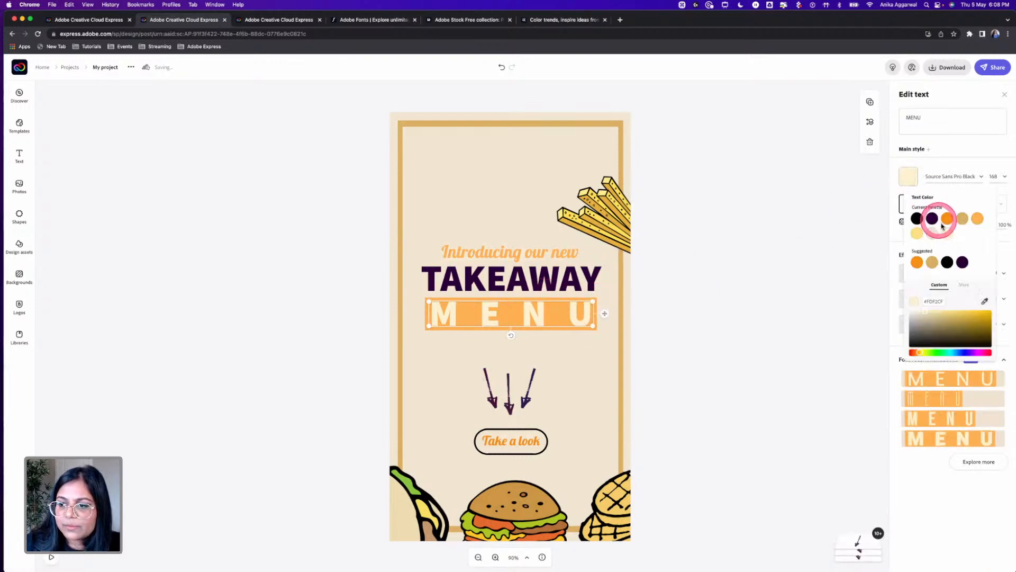
left_click(624, 329)
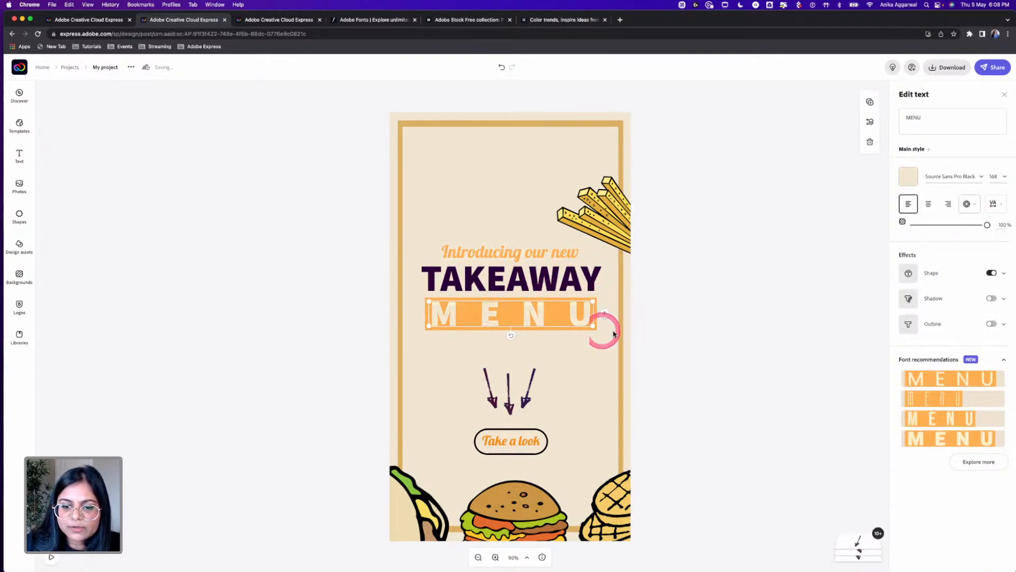
left_click(558, 332)
left_click(560, 328)
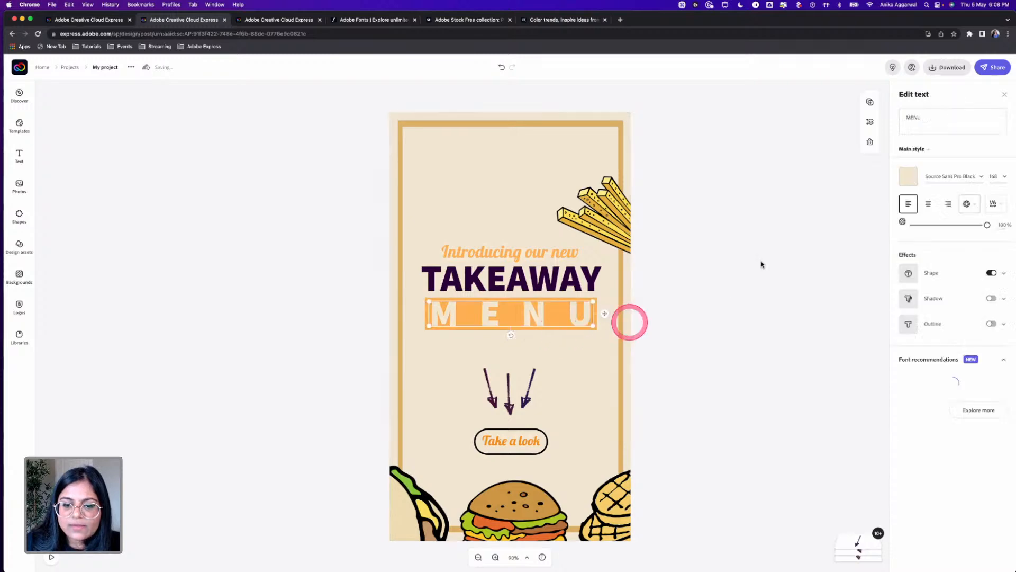
left_click(733, 272)
left_click(594, 332)
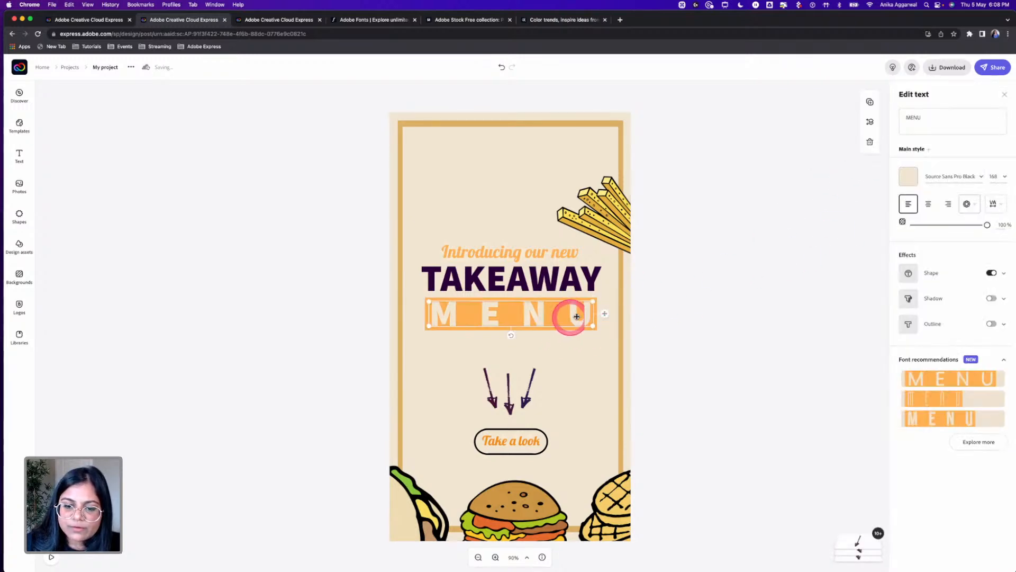
left_click_drag(588, 325, 582, 321)
key("fn")
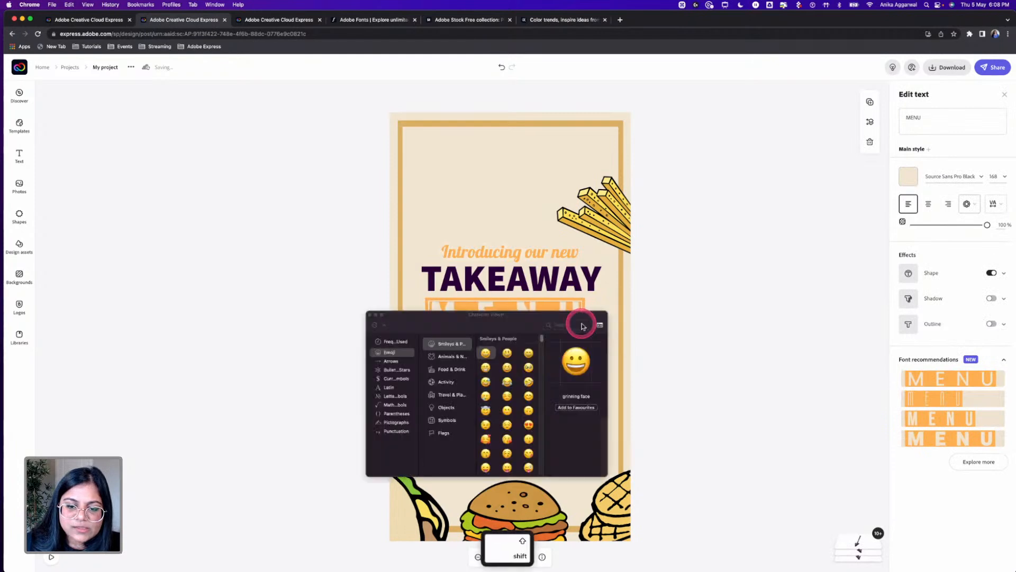
left_click(683, 302)
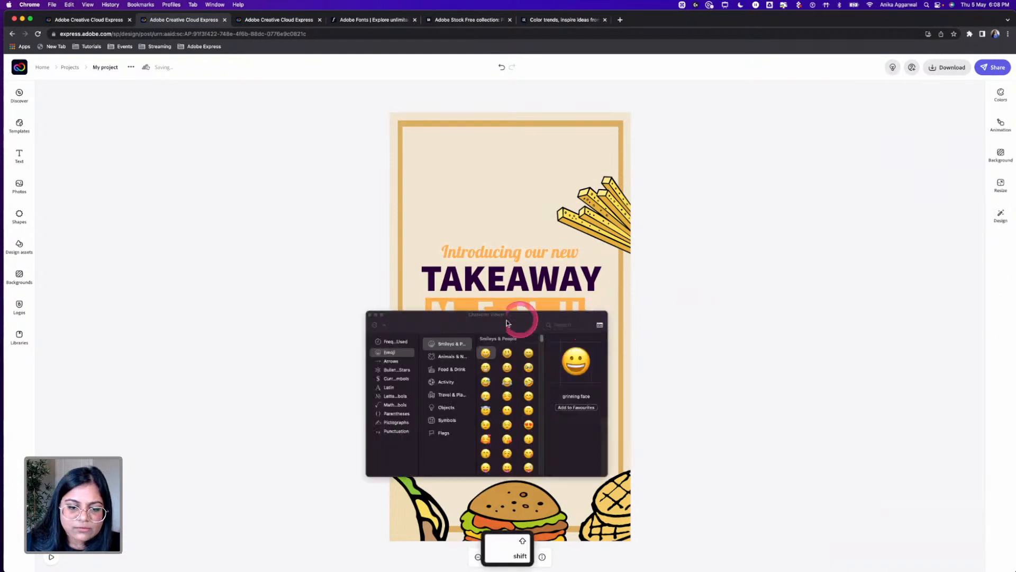
left_click(370, 315)
left_click(564, 315)
key("super+z")
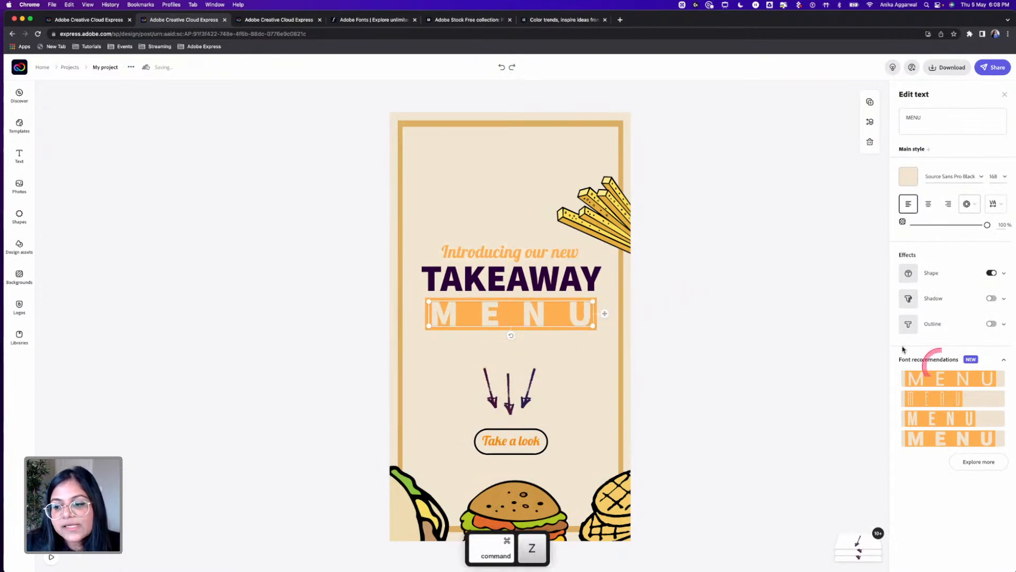
Step: Recolor the orange shape behind the MENU text with the gold from the current palette
left_click(961, 388)
left_click(940, 276)
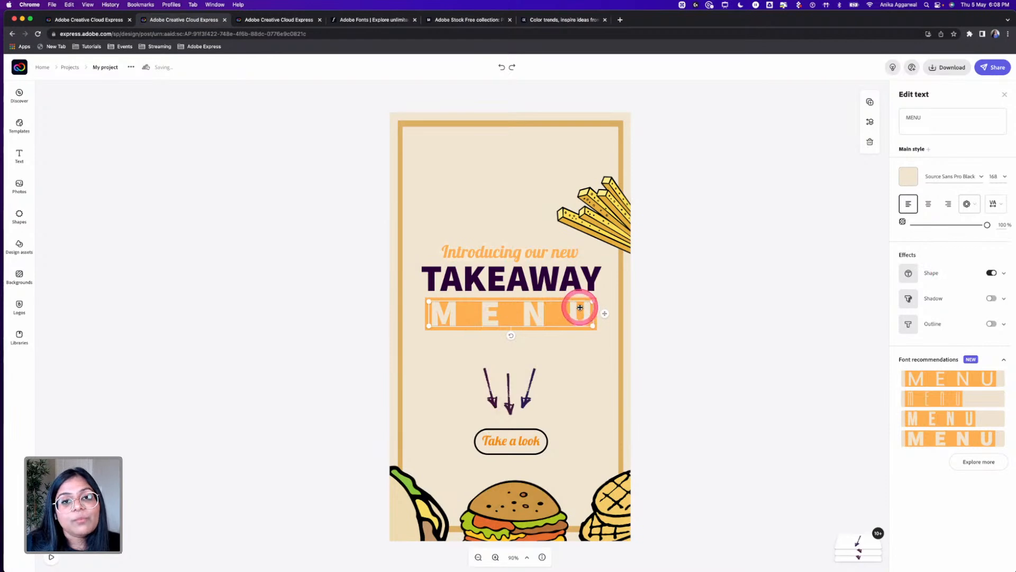
left_click(1004, 274)
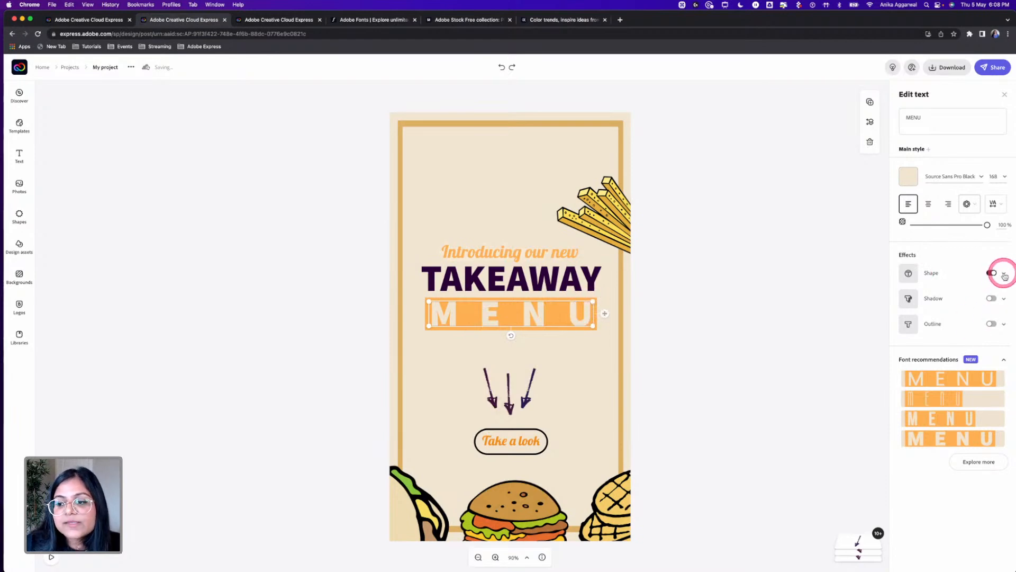
left_click(908, 299)
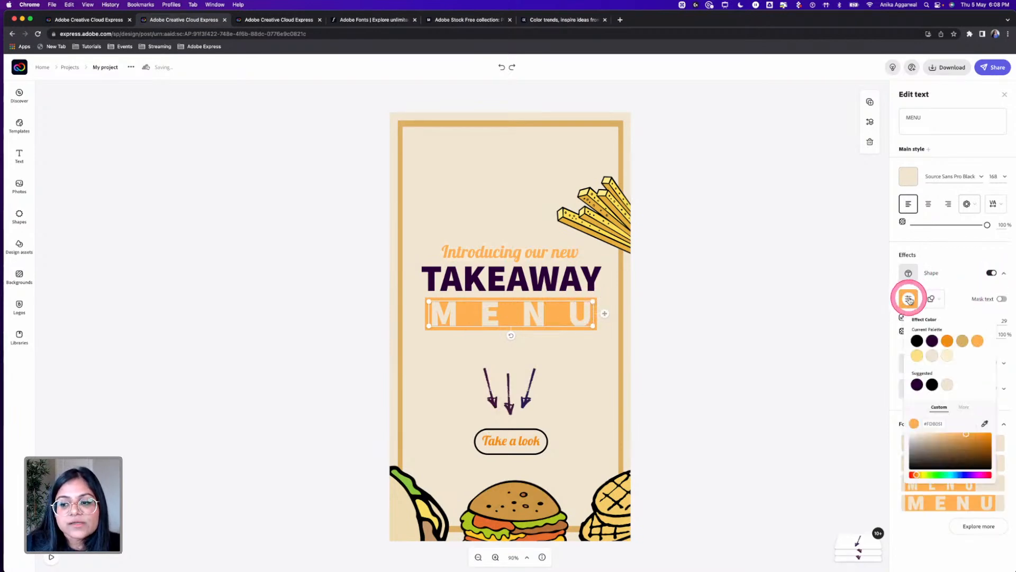
left_click(962, 341)
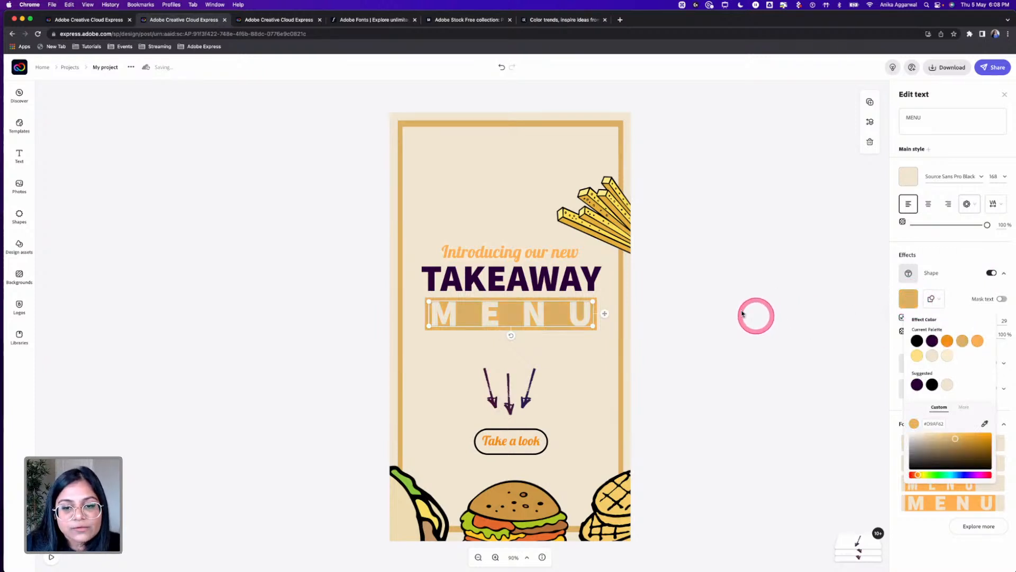
Step: Turn on filters for the fries illustration and apply the Contrast filter
left_click(609, 227)
left_click(990, 292)
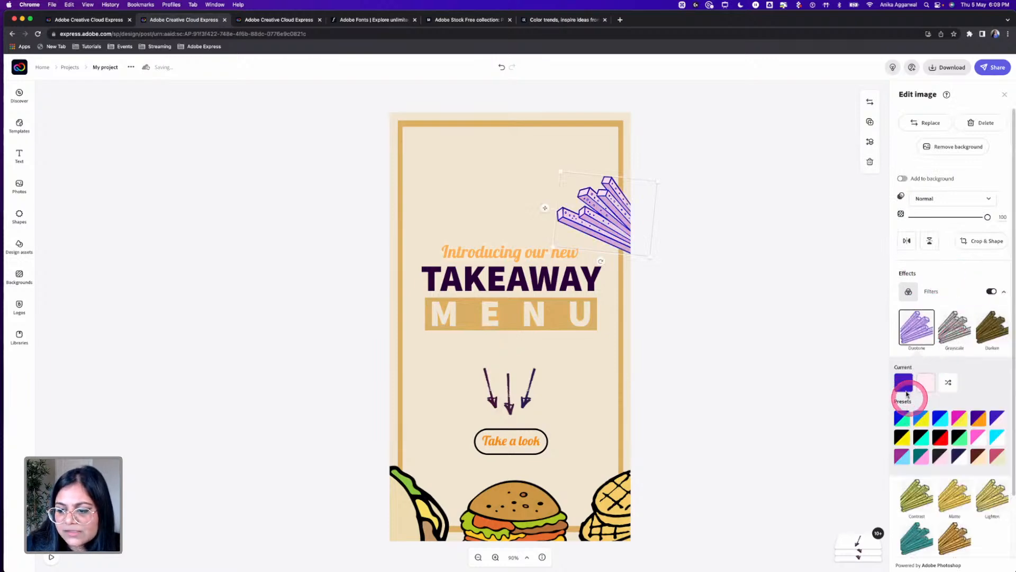
left_click(921, 503)
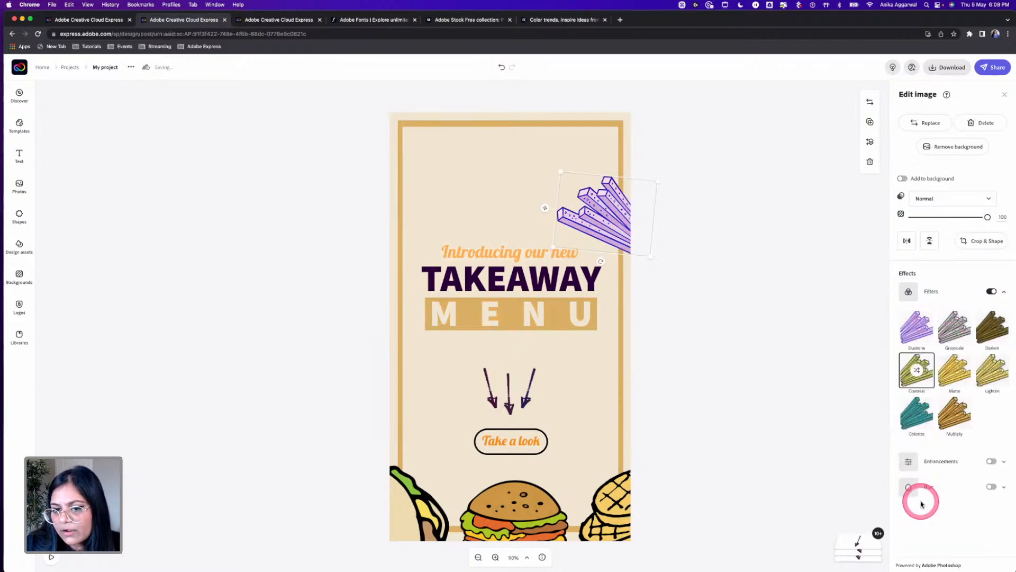
left_click(803, 436)
Step: Apply the Contrast filter to the waffle illustration in the design's lower-right corner
left_click(633, 515)
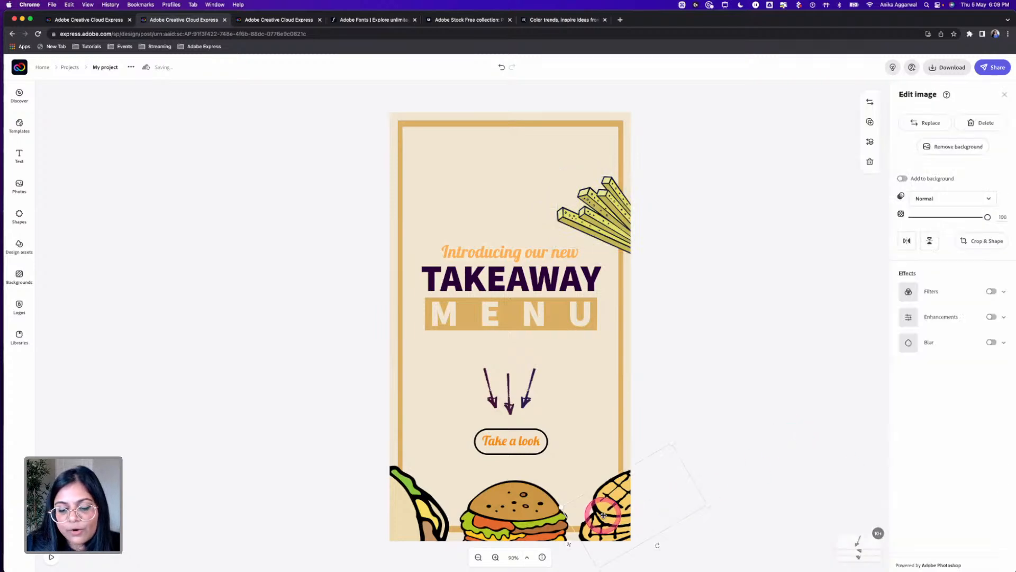
left_click(990, 292)
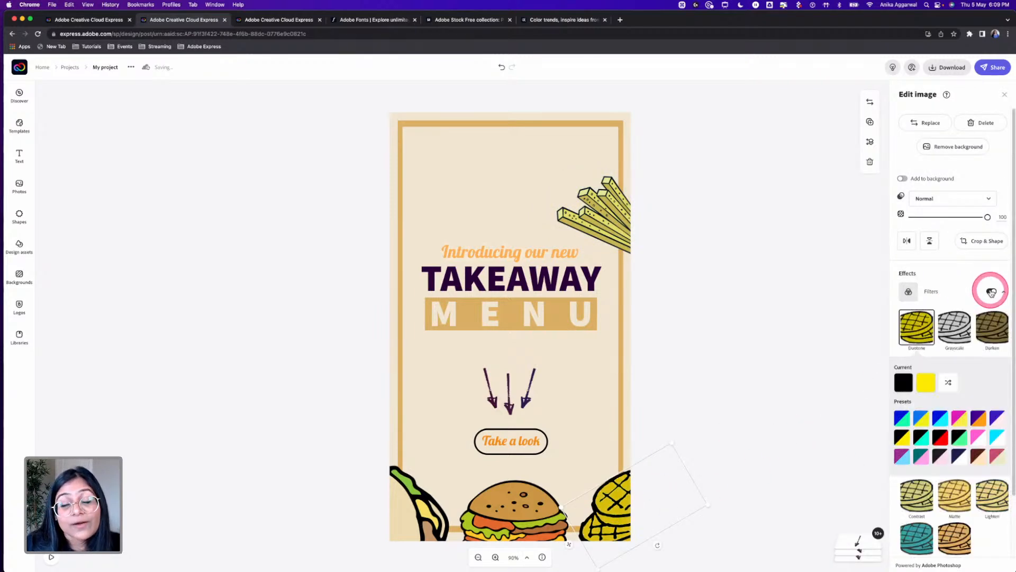
left_click(918, 498)
Step: Apply the Contrast filter to the taco illustration in the design's lower-left corner
left_click(423, 503)
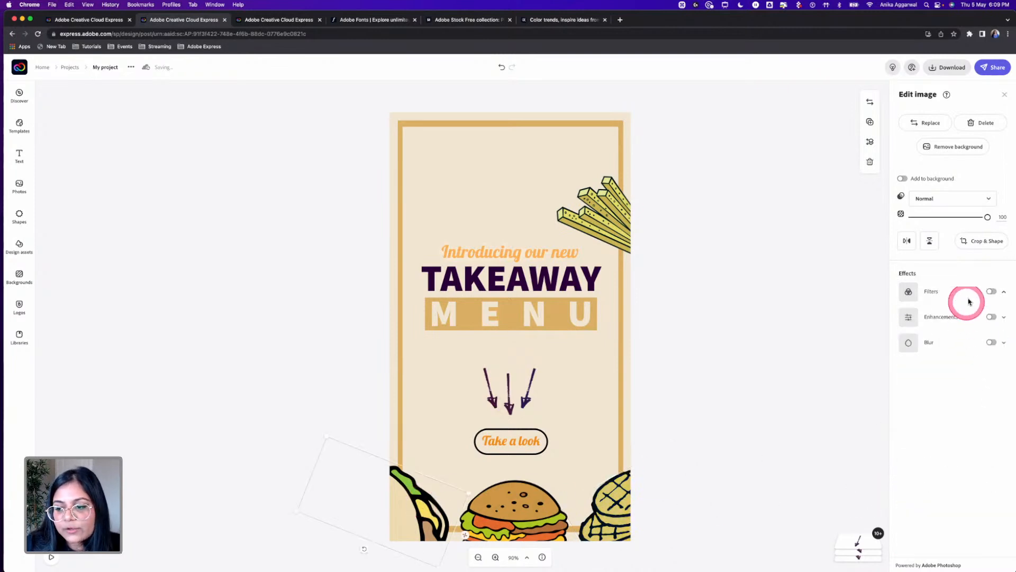
left_click(990, 292)
left_click(922, 372)
left_click(918, 373)
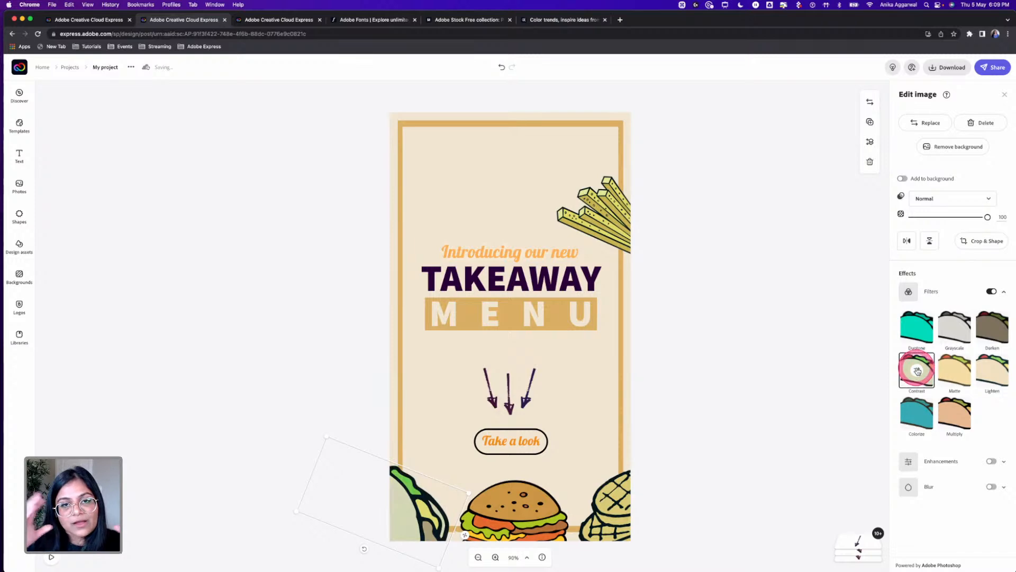
Step: Delete the burger illustration at the design's lower edge and undo the deletion
left_click(751, 363)
left_click(503, 504)
key("BackSpace")
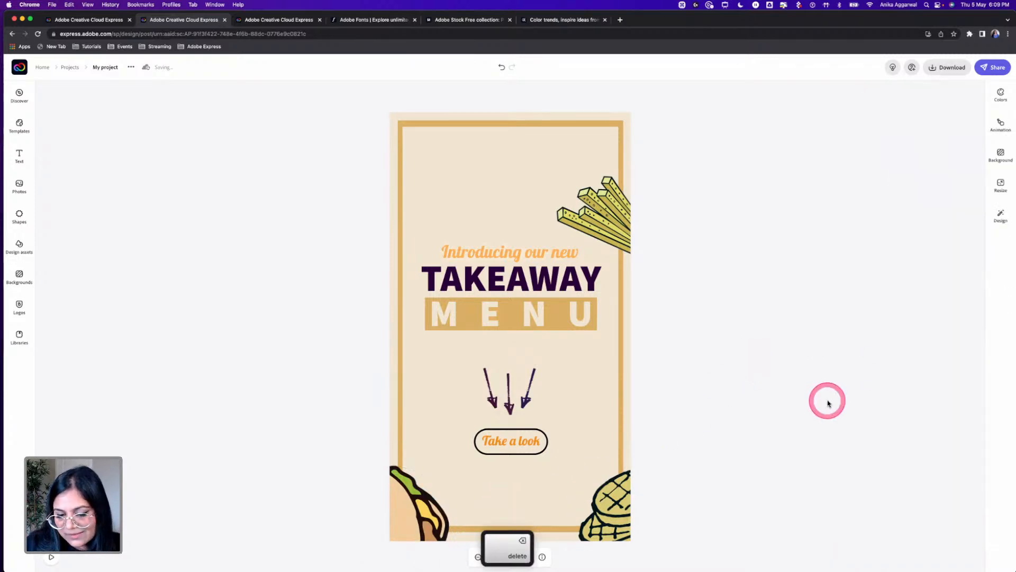
key("ctrl+z")
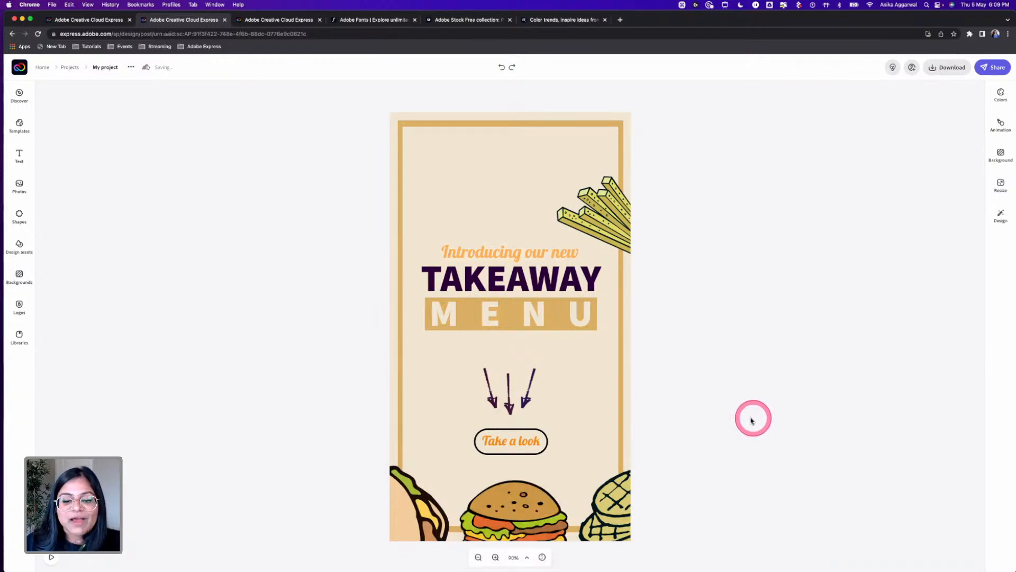
Step: Recolor the "Take a look" text with the gold from the current palette
left_click(518, 440)
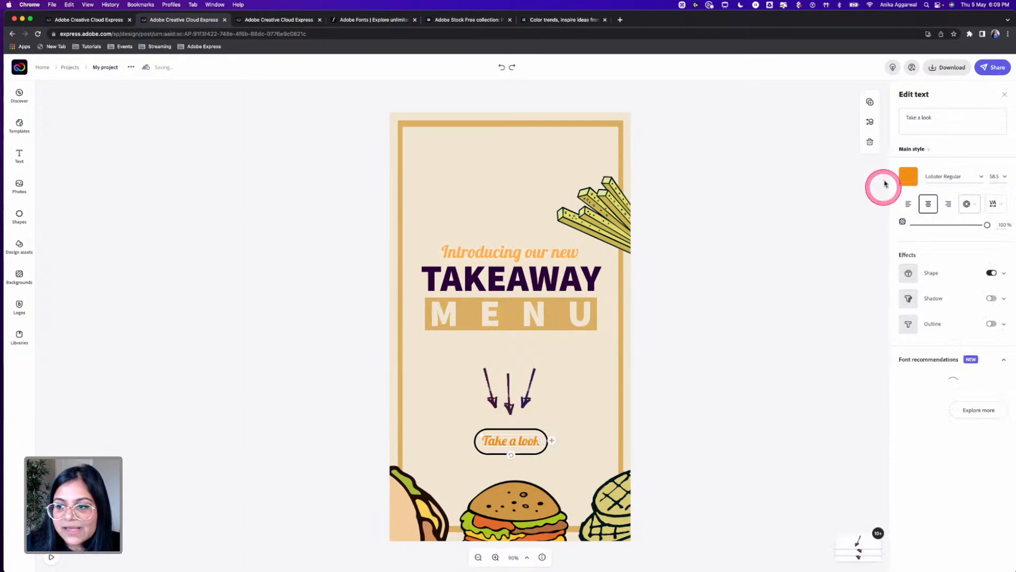
left_click(908, 176)
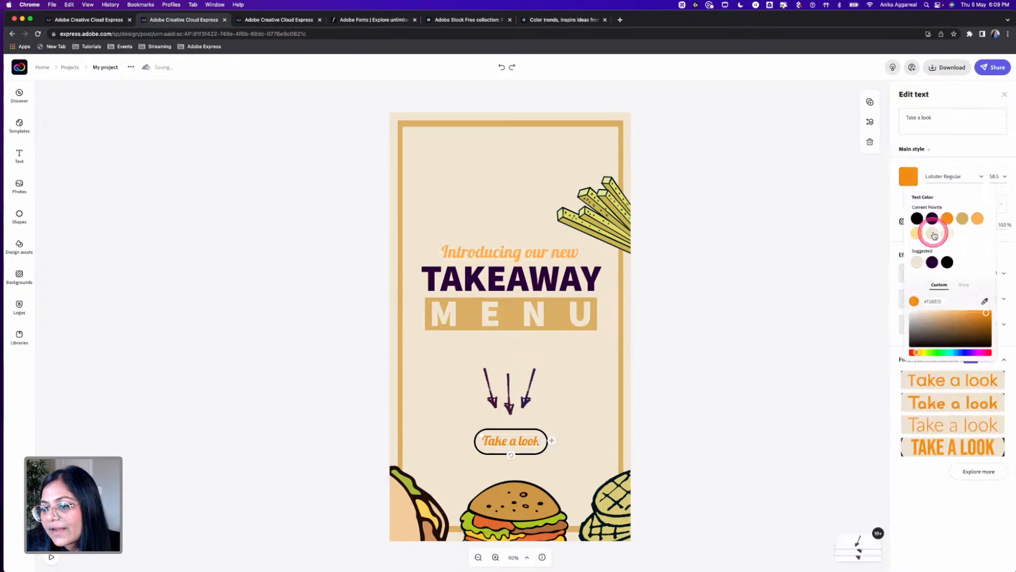
left_click(961, 217)
left_click(758, 295)
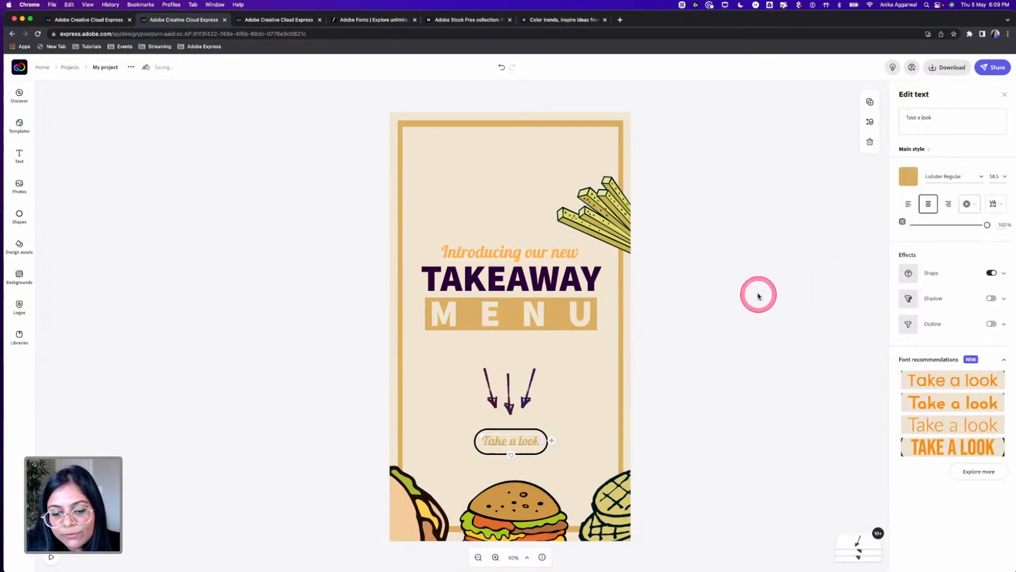
left_click(733, 285)
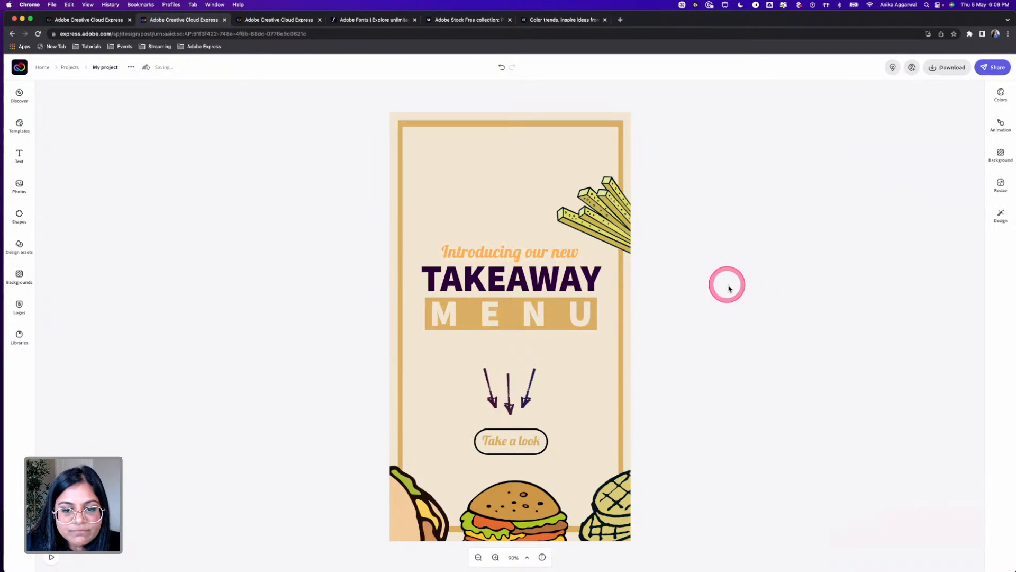
Step: Recolor the rectangular border frame around the design with the dark purple #280037 from the current palette
left_click(580, 128)
left_click(908, 142)
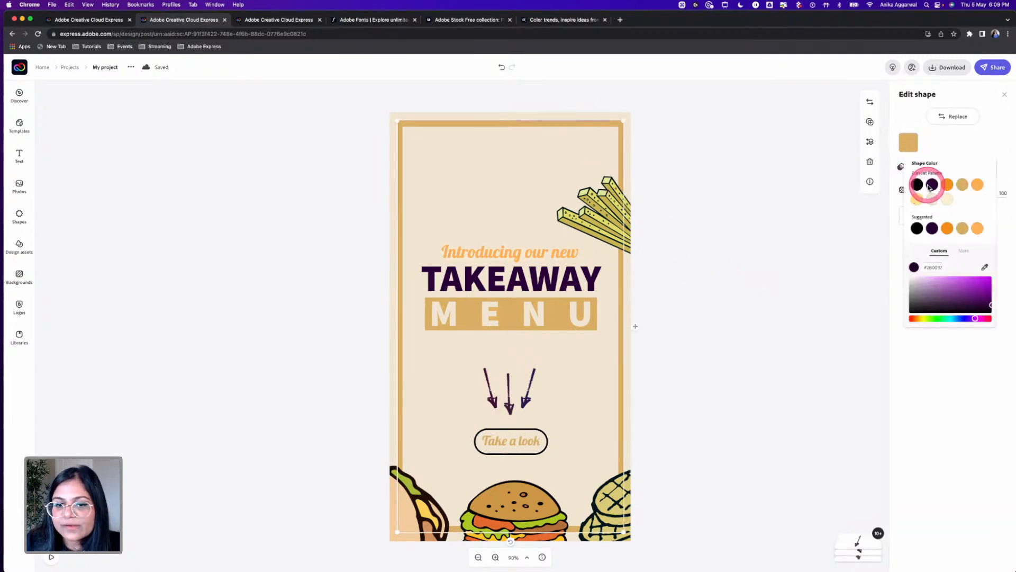
left_click(931, 185)
left_click(750, 191)
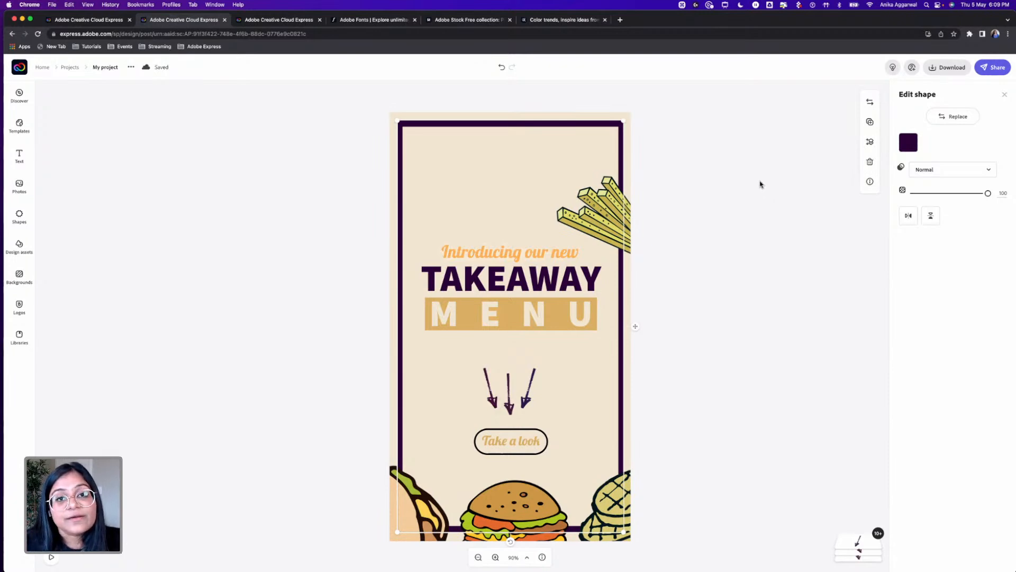
left_click(219, 359)
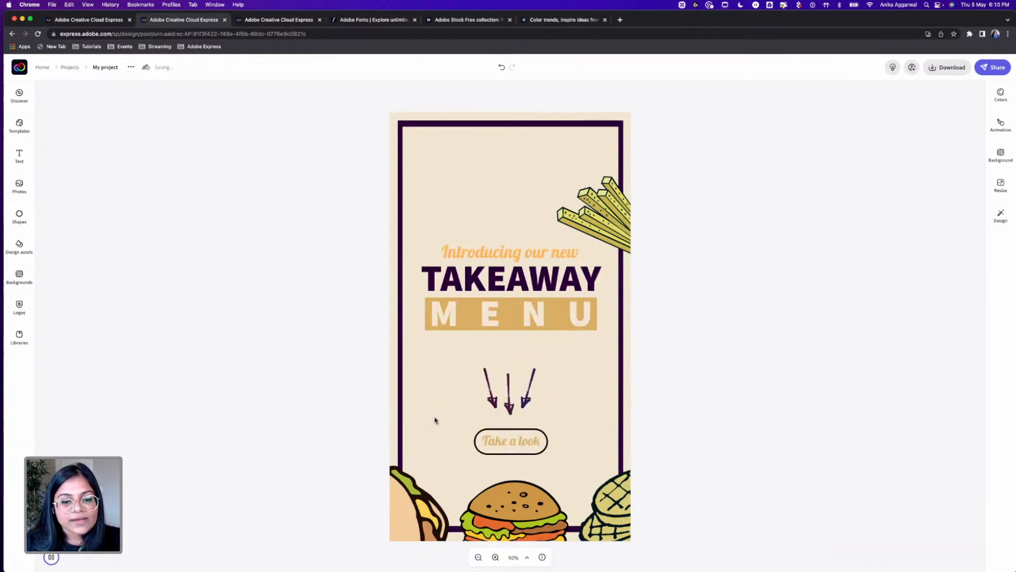
Step: Try several fonts from the expanded font recommendations on the TAKEAWAY text
left_click(531, 295)
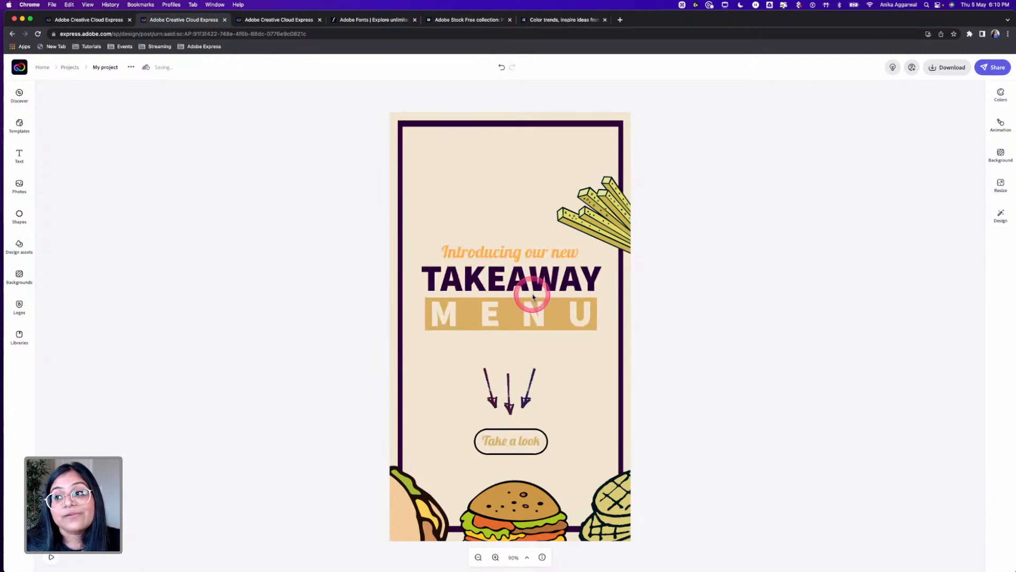
left_click(521, 276)
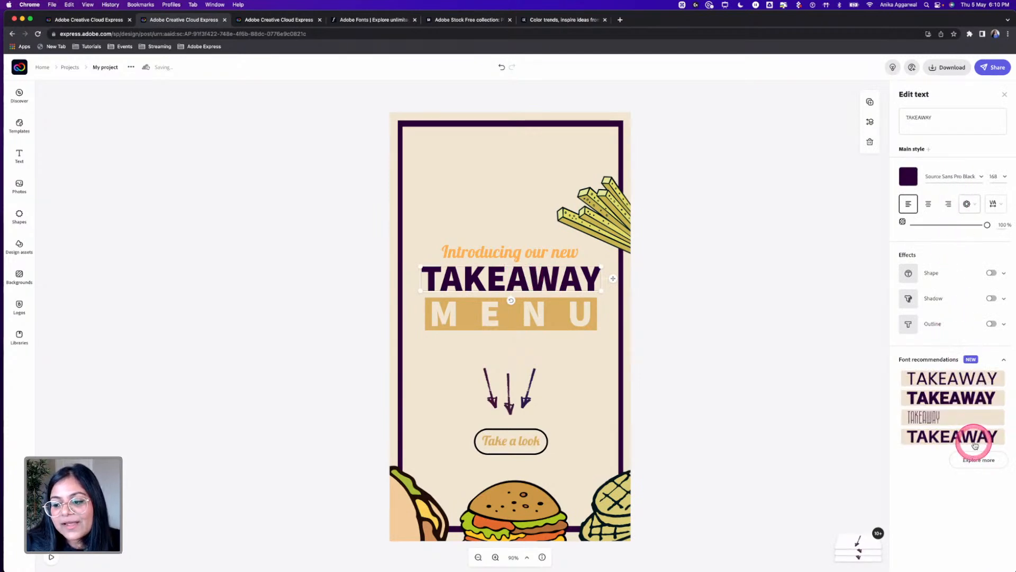
left_click(976, 461)
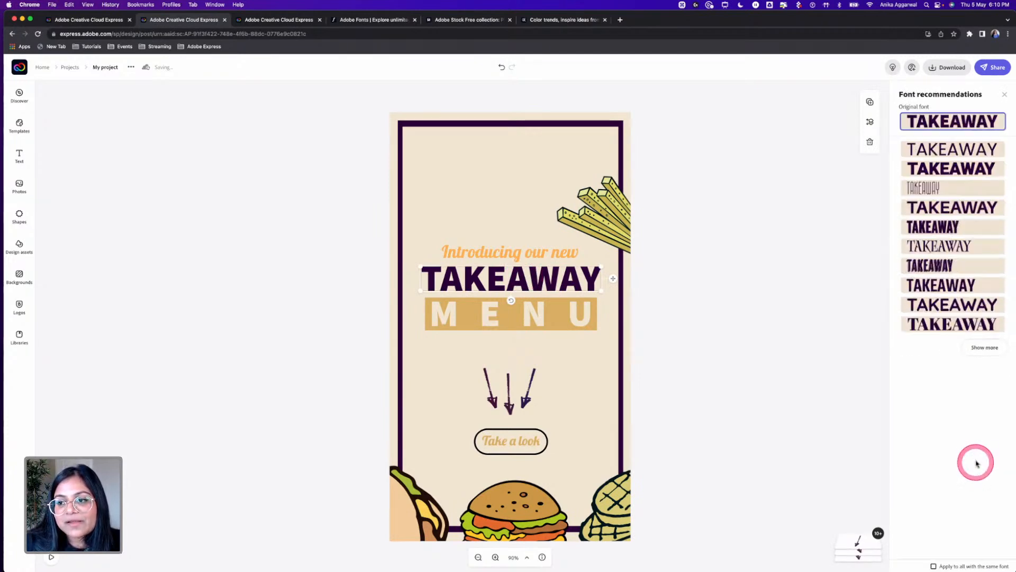
left_click(934, 246)
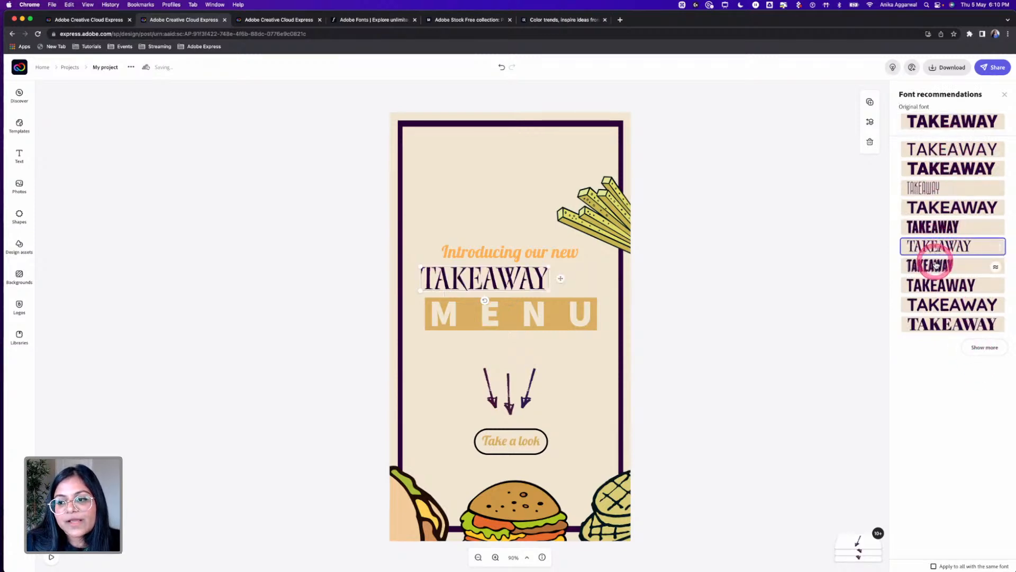
left_click(935, 265)
left_click(936, 288)
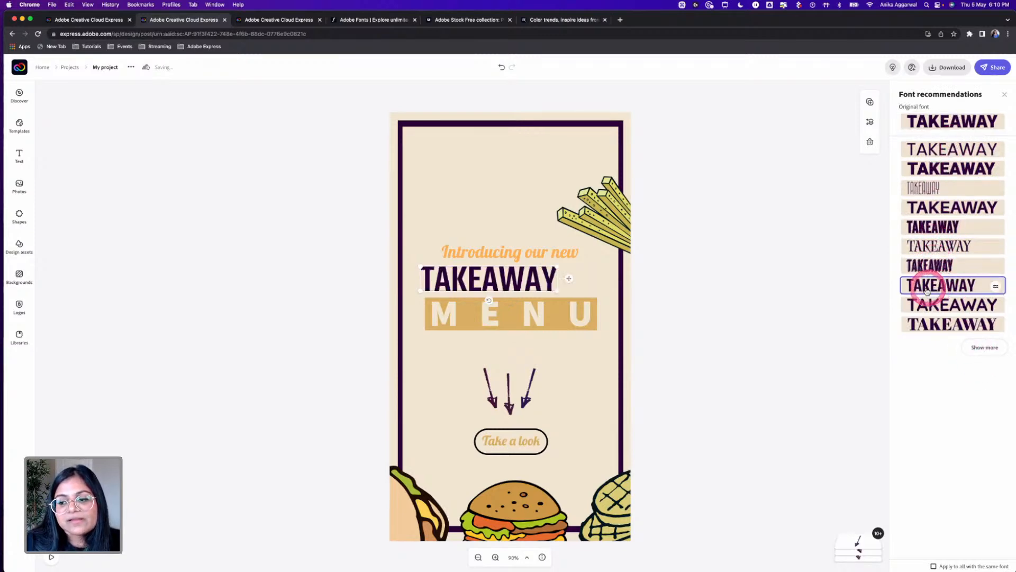
Step: Undo the font changes on the TAKEAWAY text back to Source Sans Pro Black and deselect it
left_click(778, 297)
key("super+z")
key("super+z")
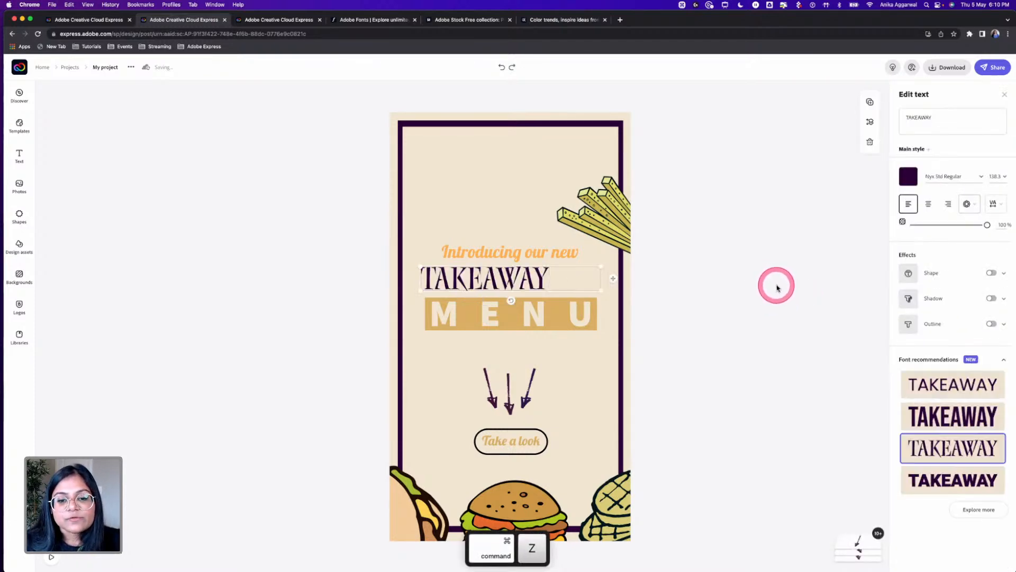
key("super+z")
left_click(760, 275)
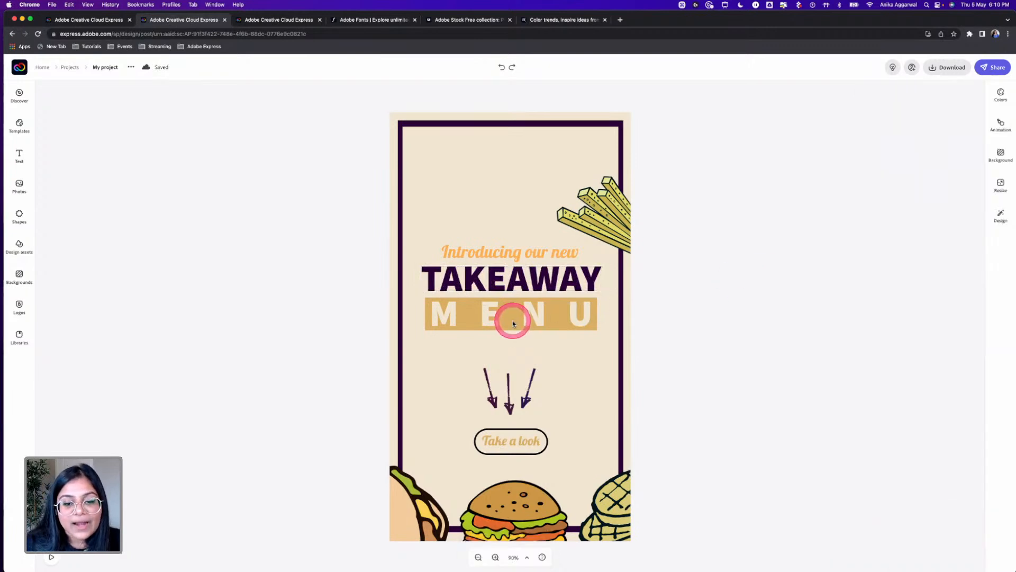
Step: Reduce the letter spacing of the MENU text to about 40
left_click(533, 312)
left_click(994, 204)
left_click_drag(930, 238, 933, 237)
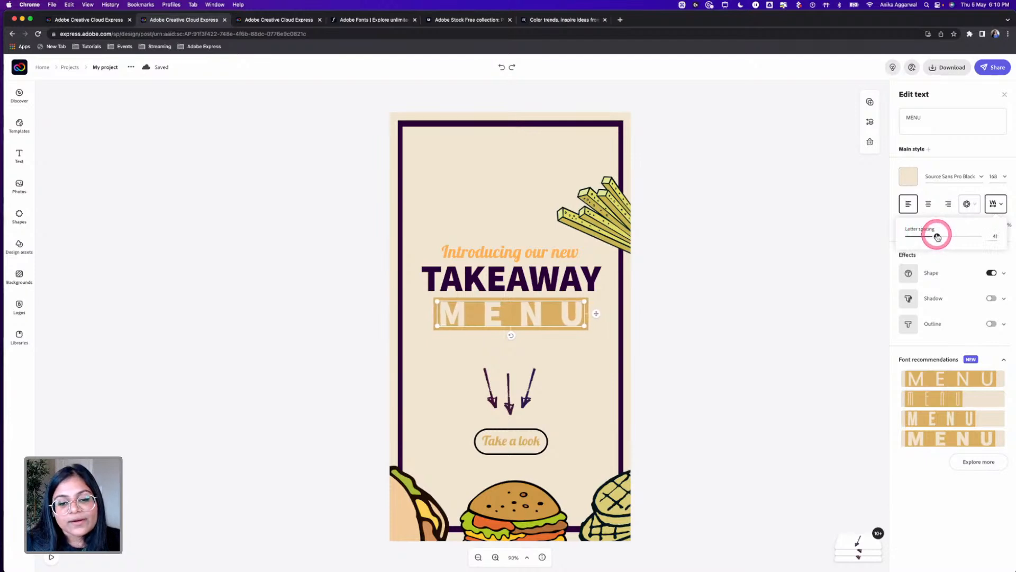
left_click(763, 218)
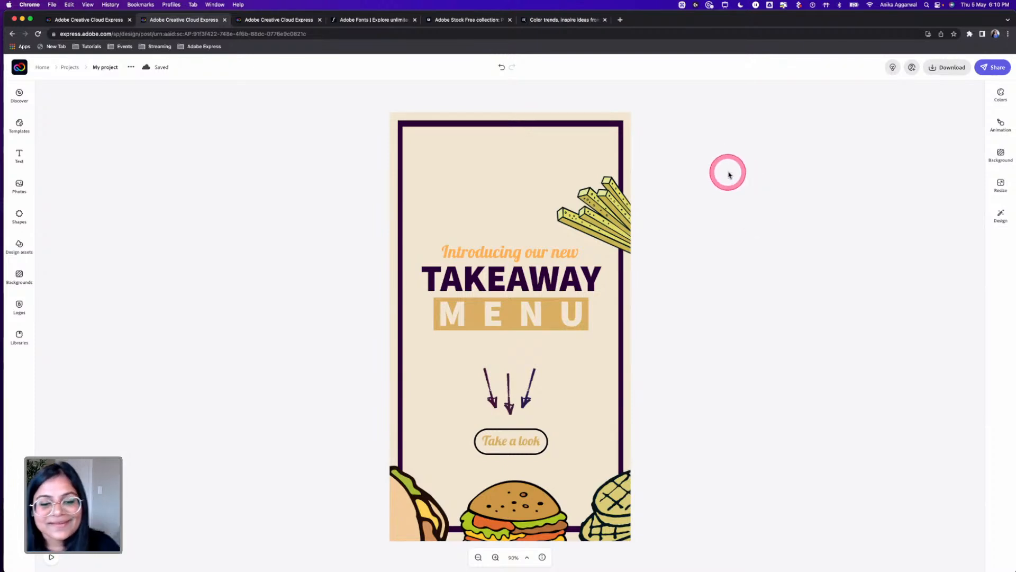
Step: Recolor the "Introducing our new" text with the gold #D9AF62 from the current palette
left_click(536, 261)
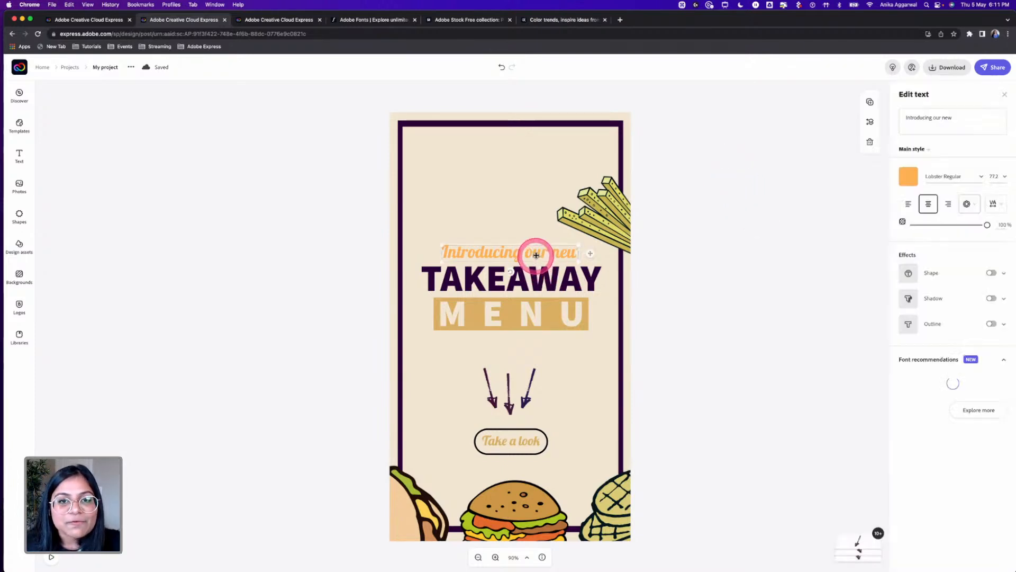
left_click(908, 177)
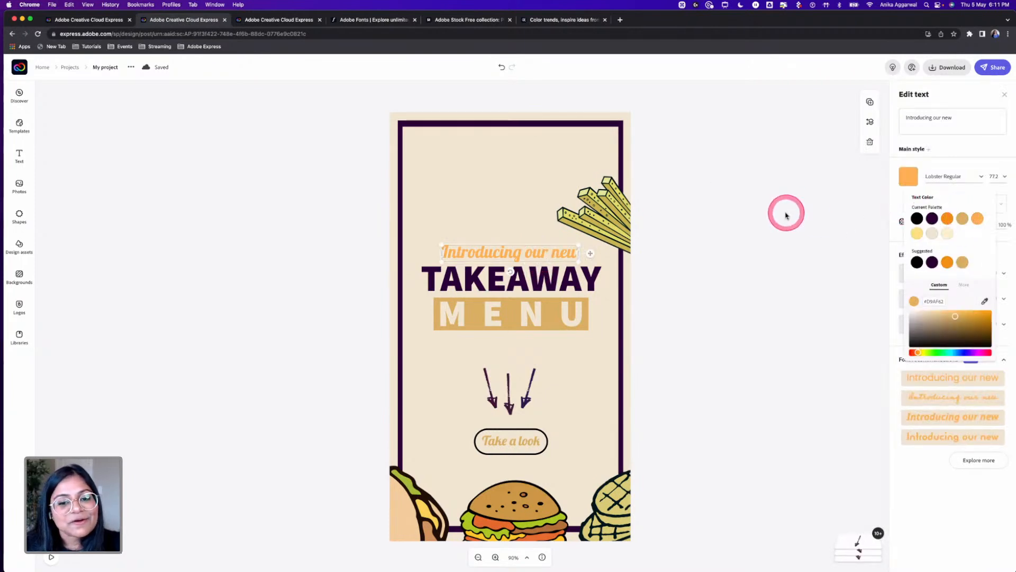
left_click(963, 219)
left_click(701, 210)
left_click(296, 196)
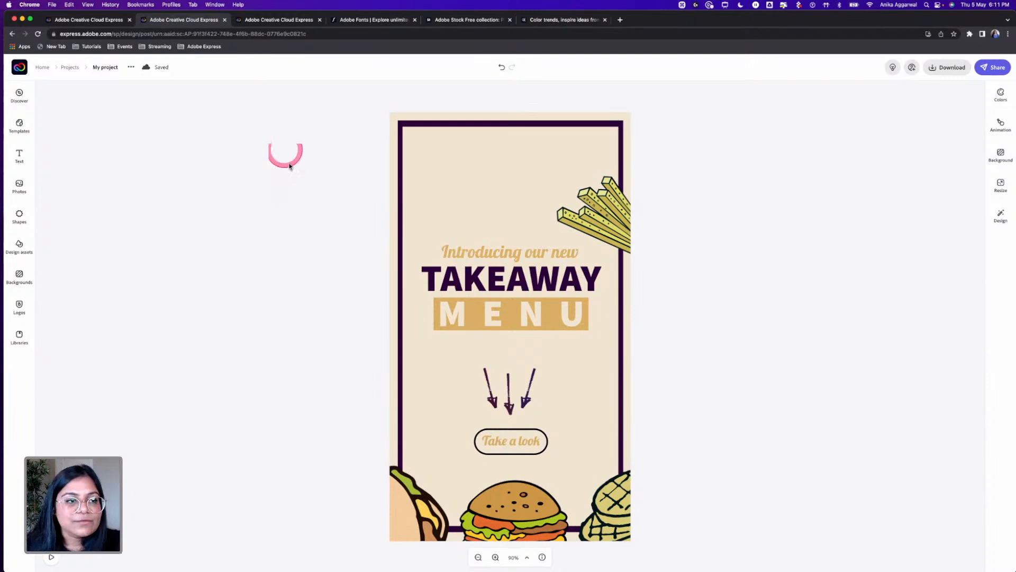
Step: Return to the home page, search all templates for "food menu" and browse the results
left_click(21, 68)
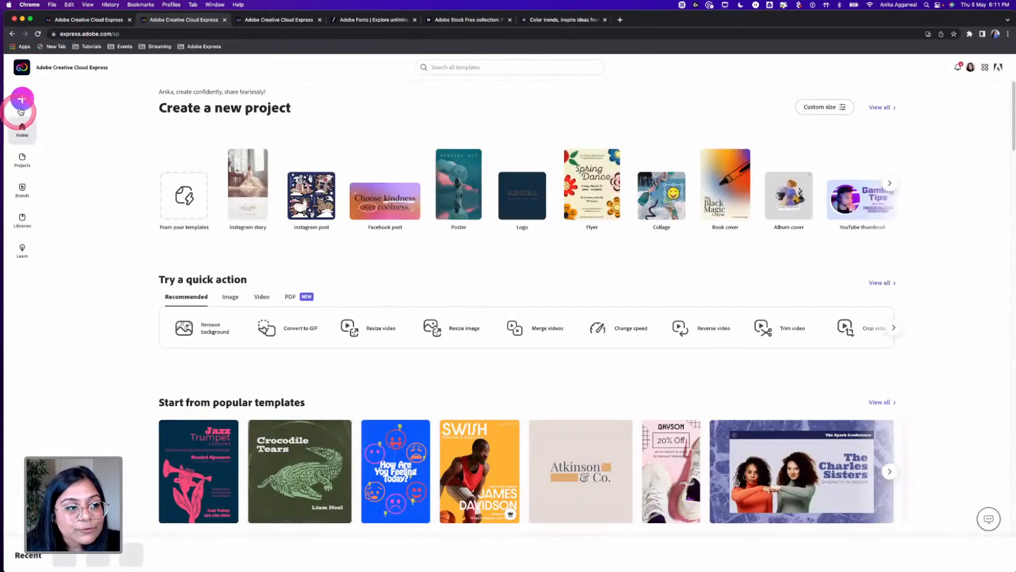
left_click(455, 66)
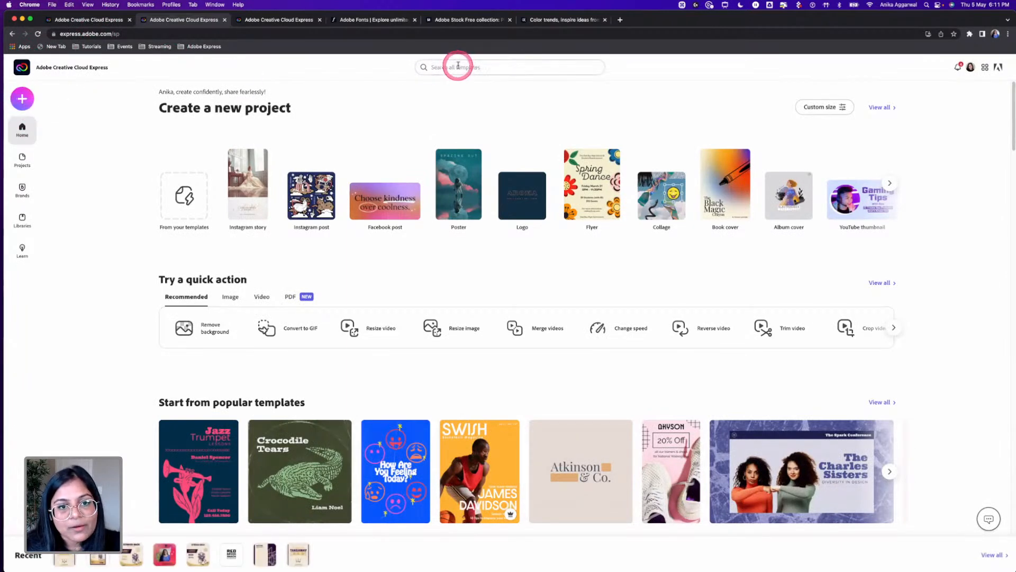
left_click(447, 100)
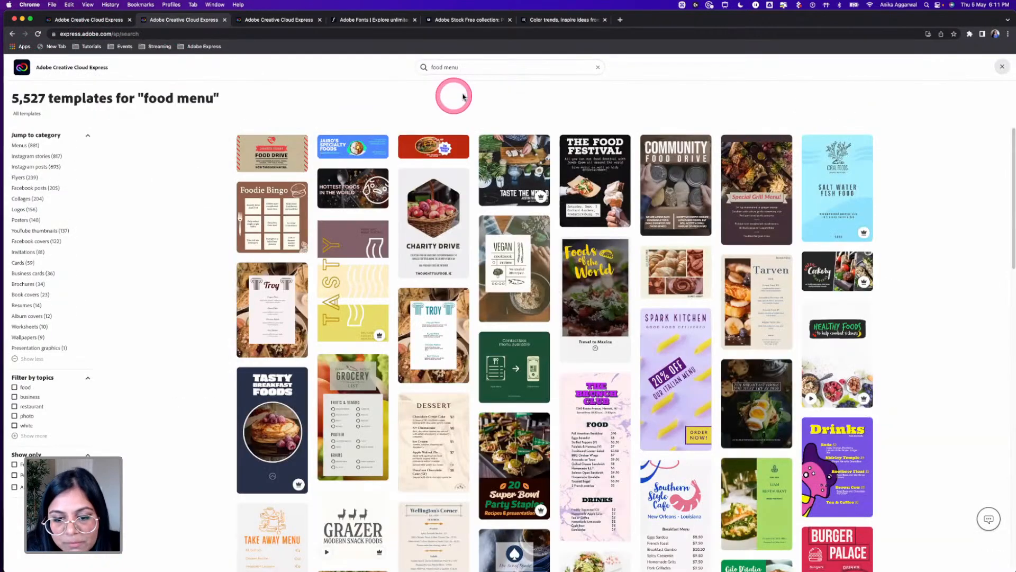
scroll(528, 262, "down", 3)
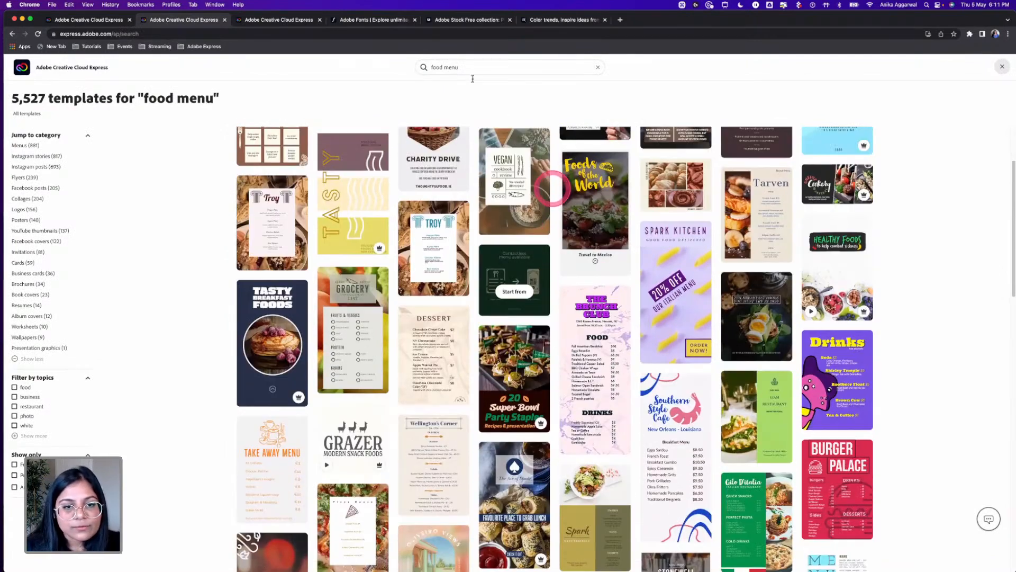
scroll(612, 181, "up", 3)
Step: Search the templates for "qr code" and browse through the results
left_click(468, 68)
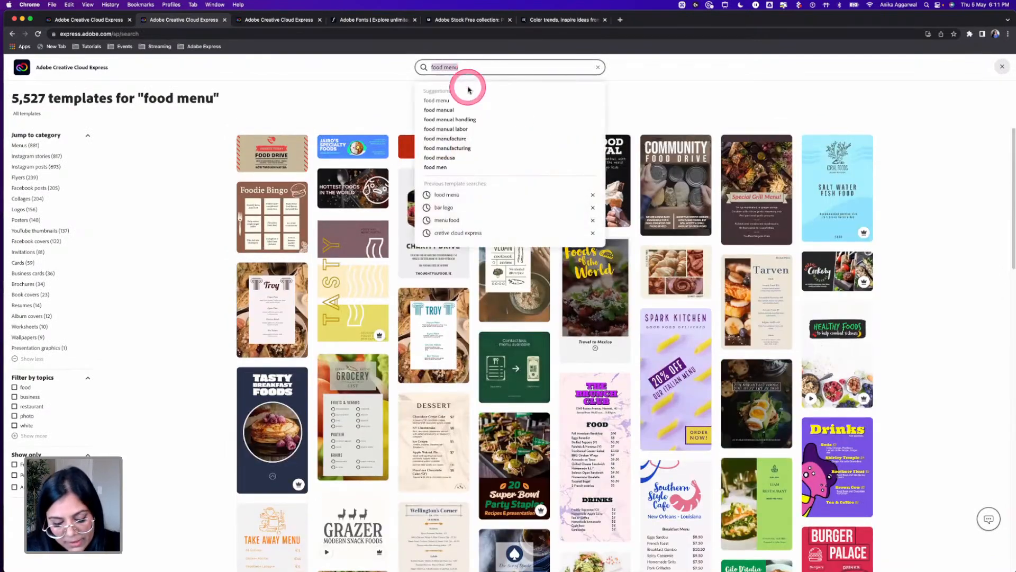
type("qr code")
key("Return")
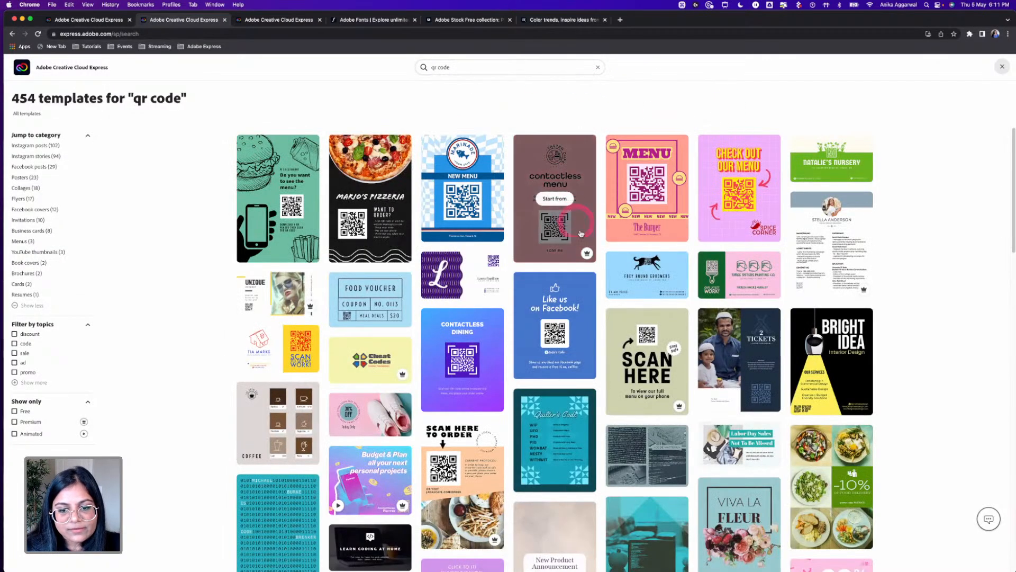
mouse_move(587, 259)
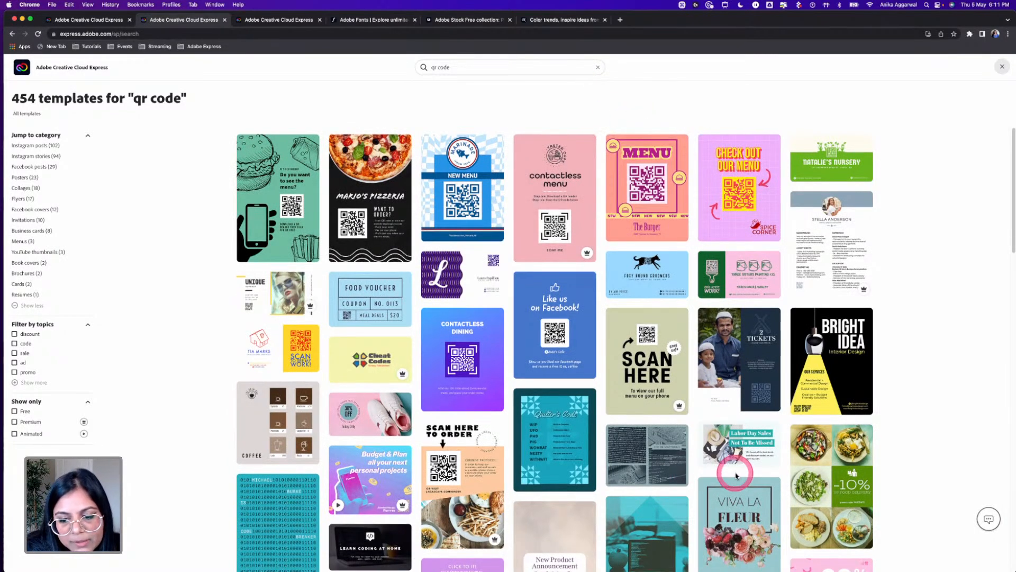
scroll(729, 472, "down", 2)
scroll(729, 472, "down", 5)
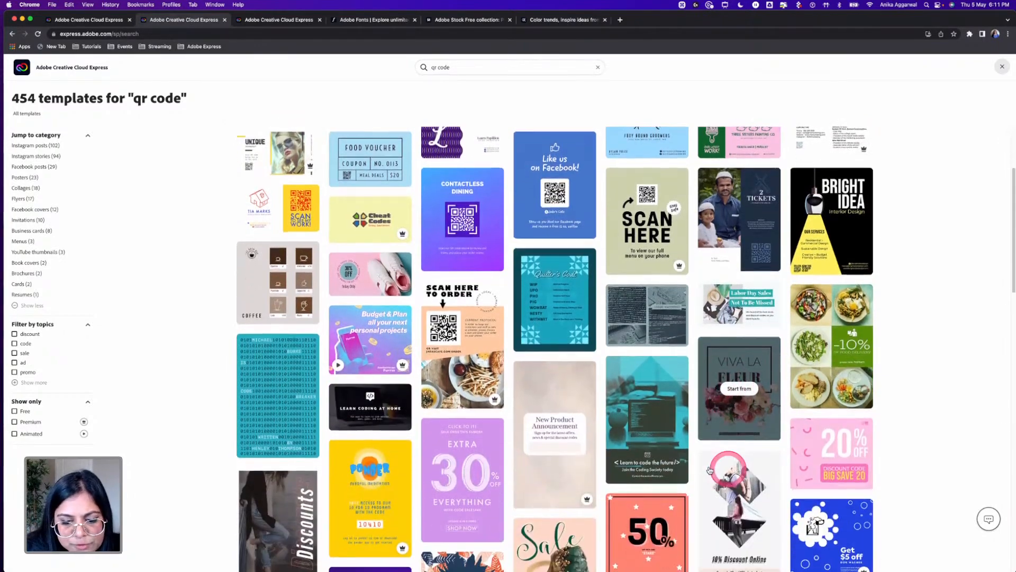
scroll(702, 467, "down", 5)
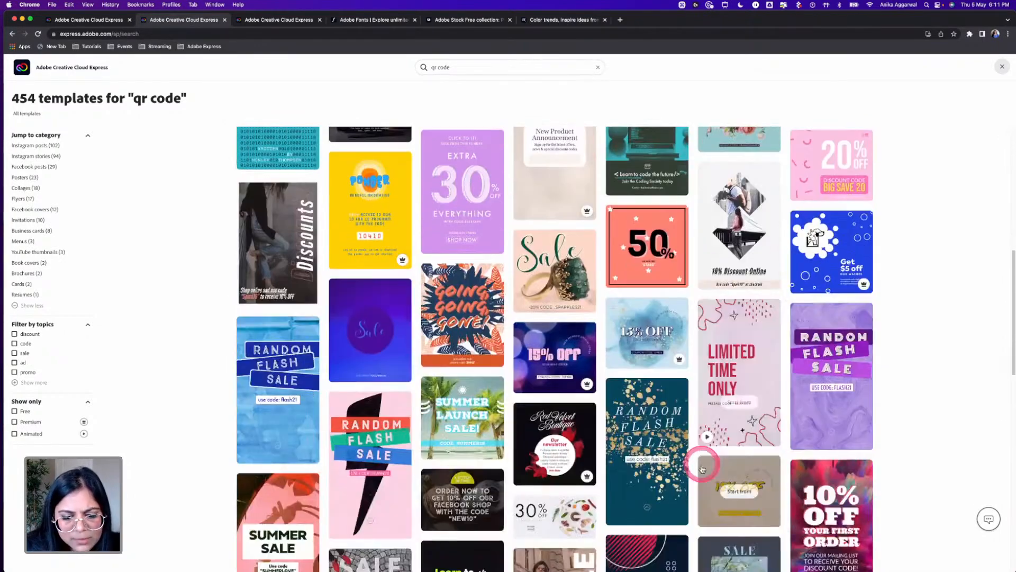
scroll(690, 446, "down", 5)
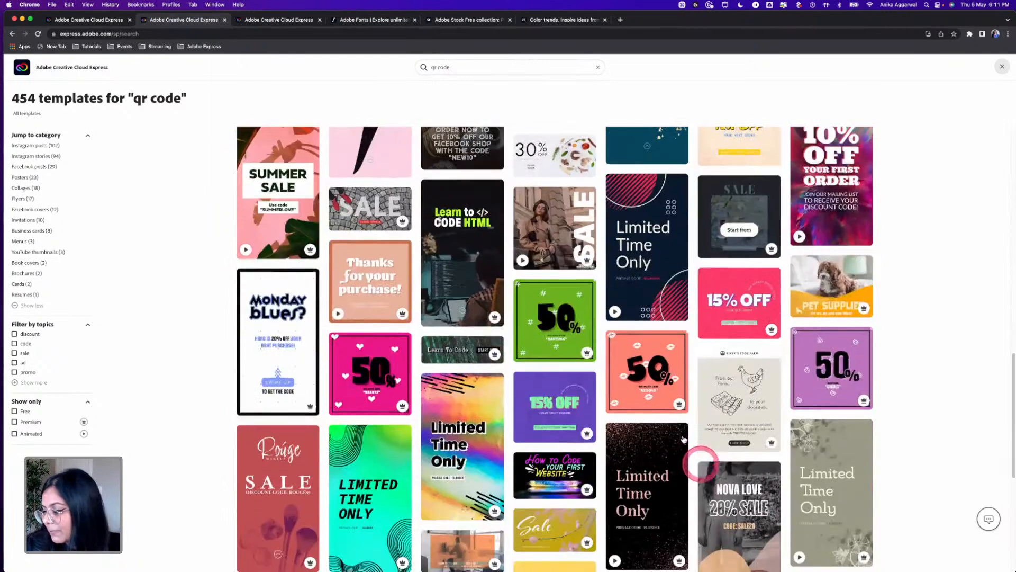
scroll(667, 429, "down", 10)
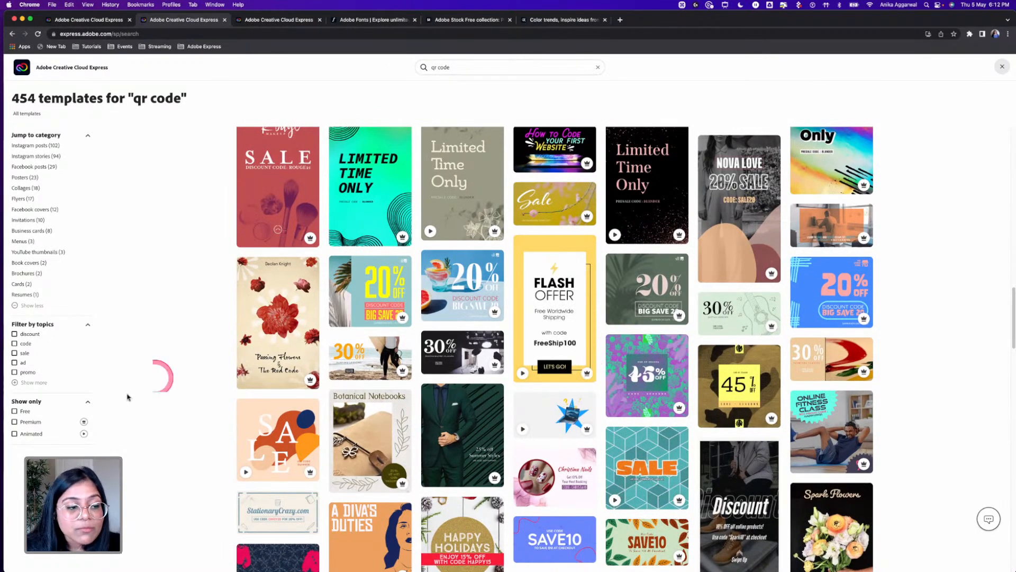
Step: Filter the "qr code" templates to free ones, and switch the filter to premium ones only
key("super")
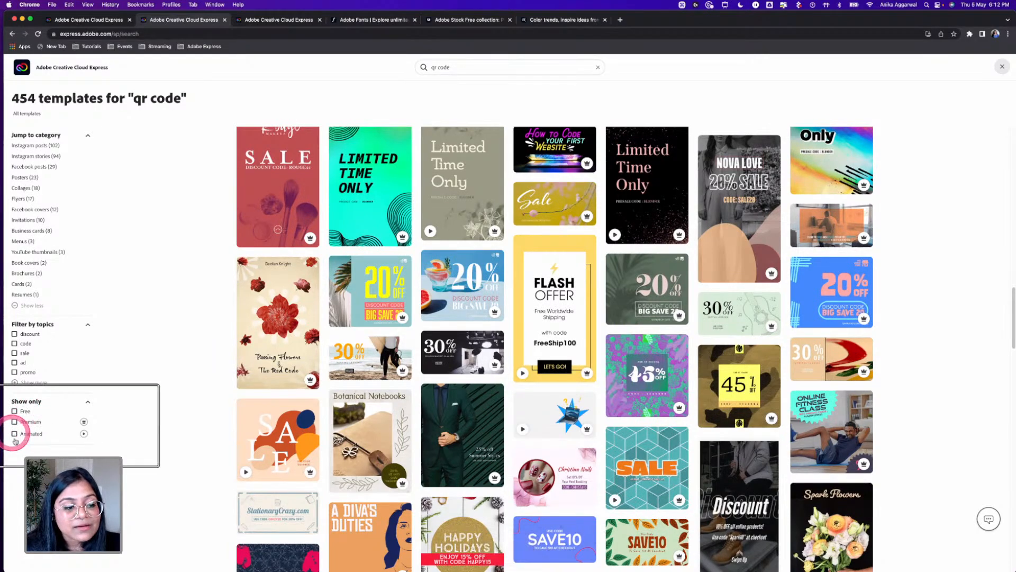
left_click(14, 411)
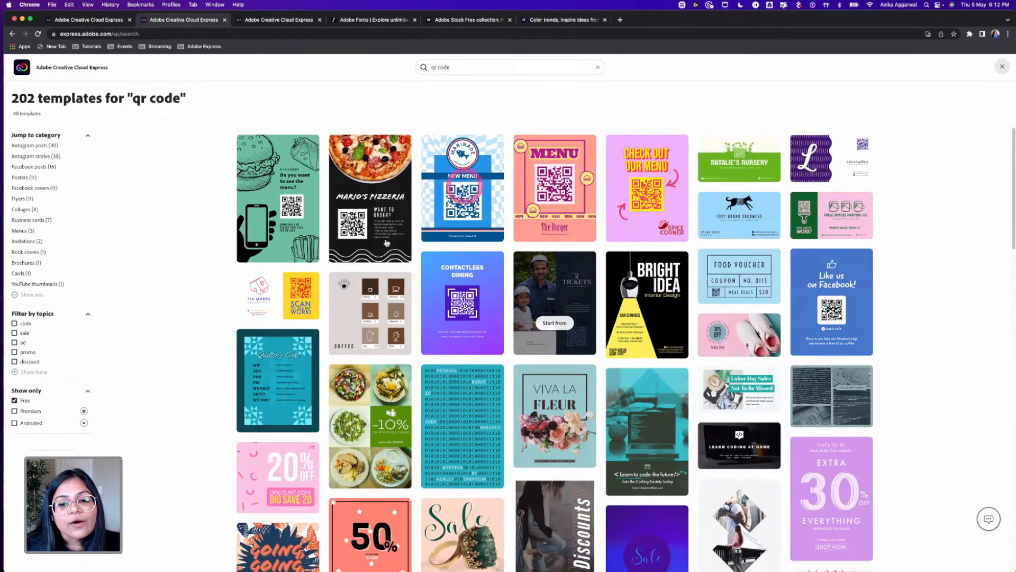
left_click(14, 402)
left_click(14, 423)
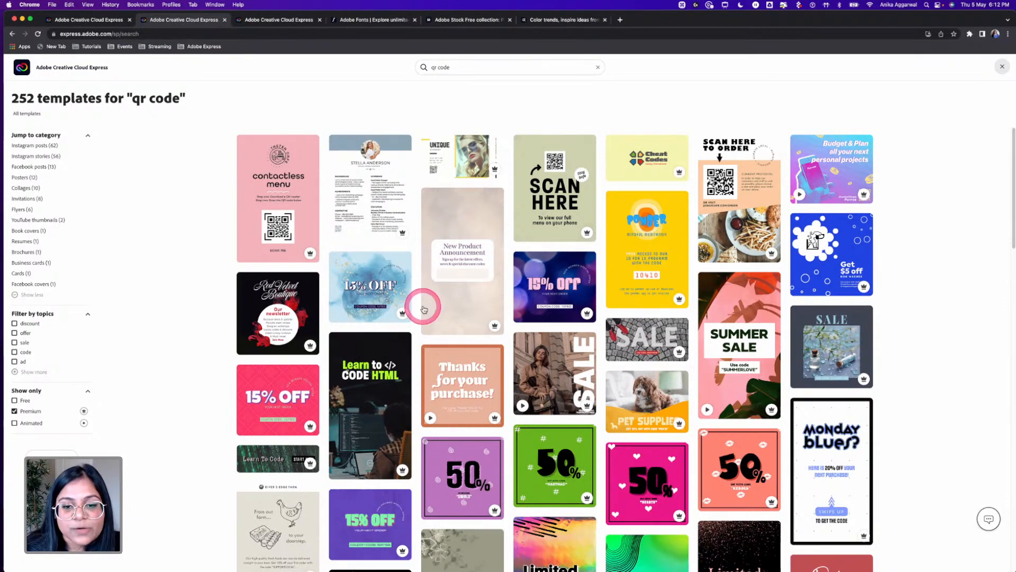
Step: Remove the premium-only filter from the "qr code" results and create a project from the pink "contactless menu" template
mouse_move(449, 299)
scroll(545, 405, "down", 5)
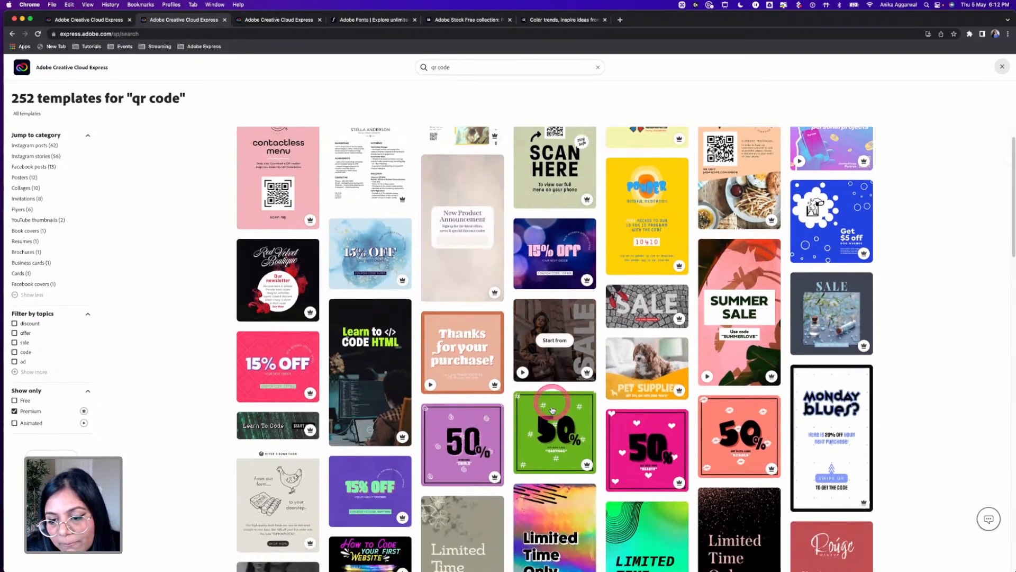
scroll(530, 407, "up", 8)
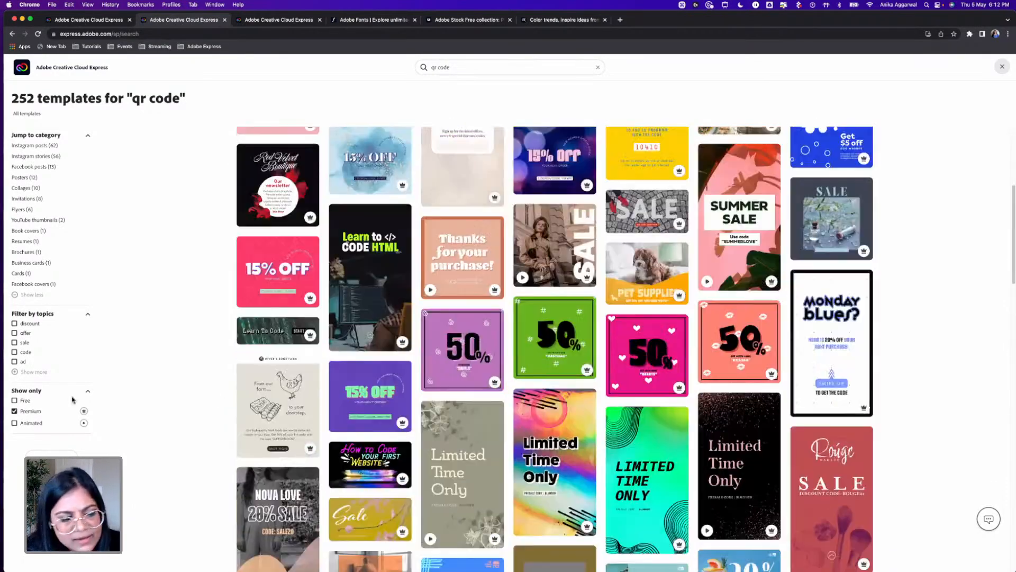
left_click(14, 412)
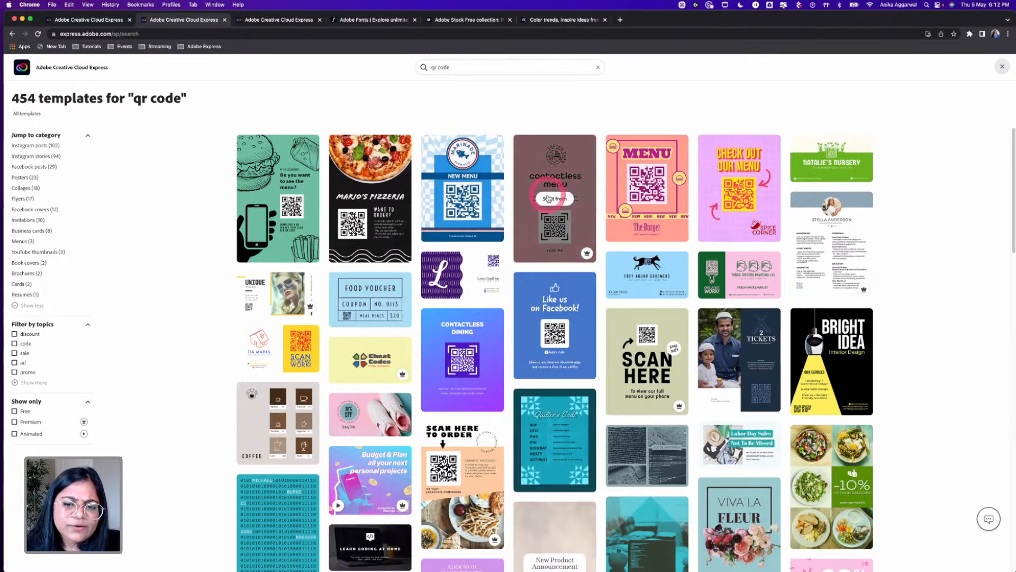
left_click(550, 199)
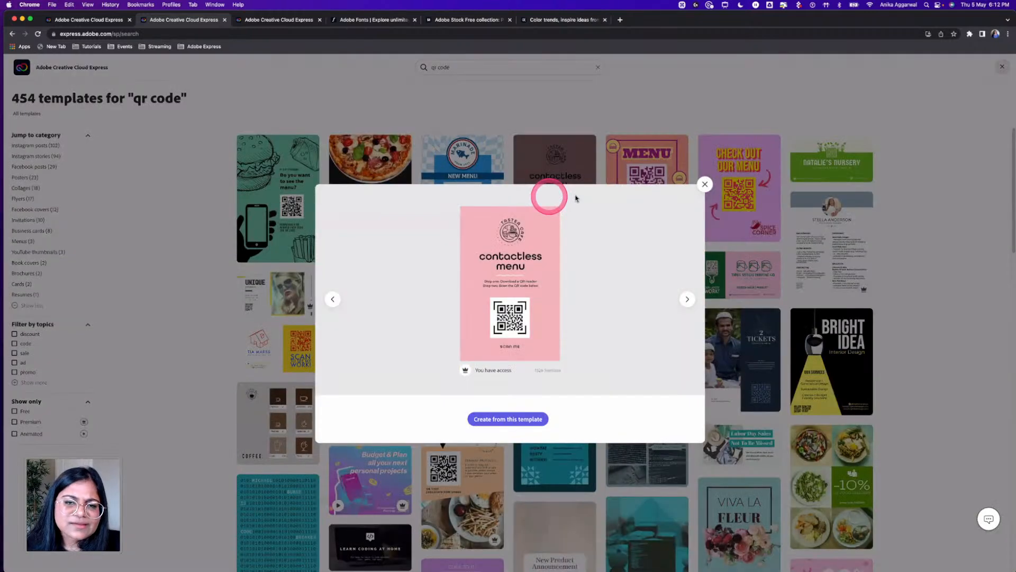
left_click(514, 418)
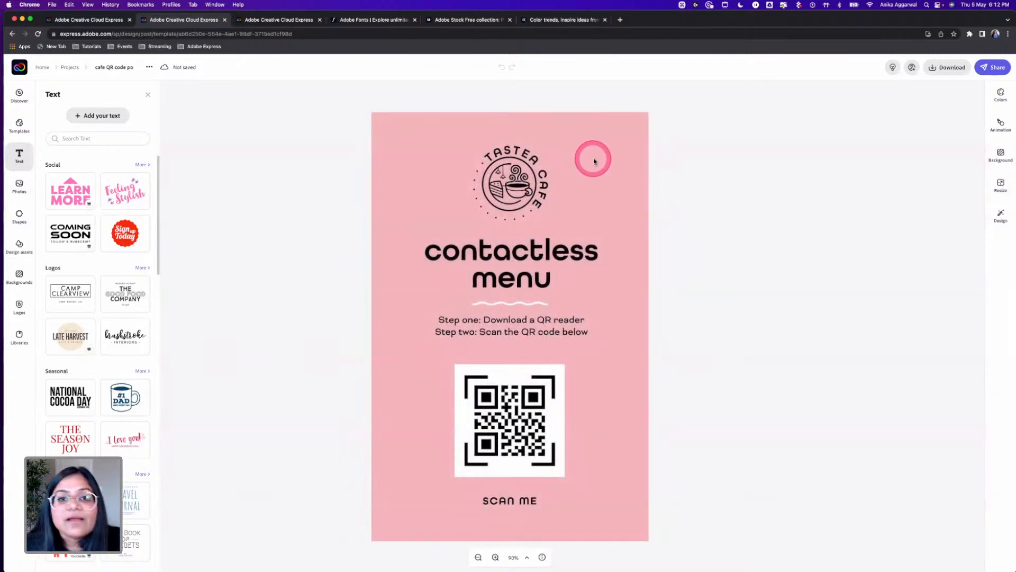
Step: Add the gold, dark purple and cream palette image from the StarWars library to the poster
left_click(593, 159)
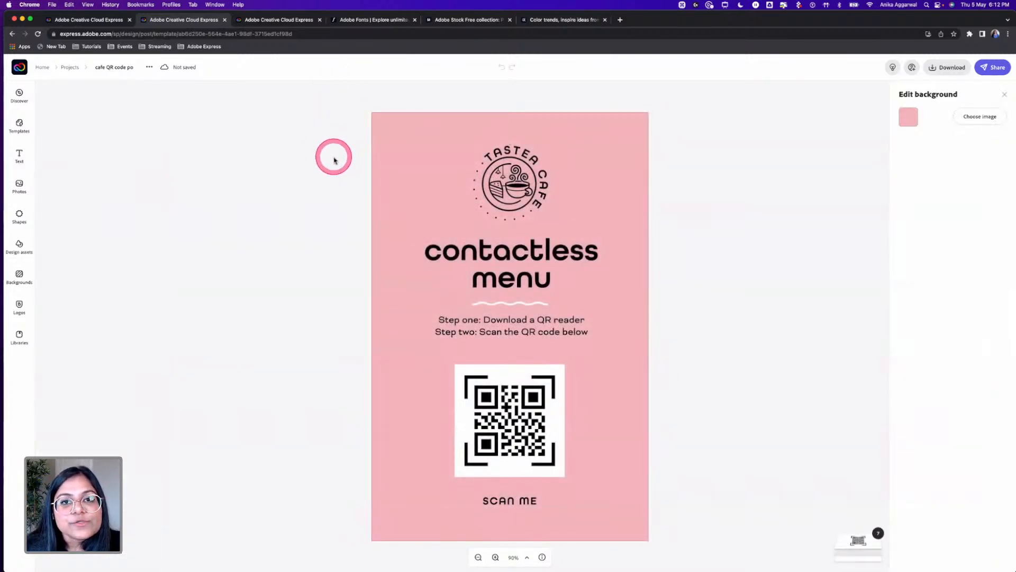
left_click(19, 335)
left_click_drag(65, 320, 63, 313)
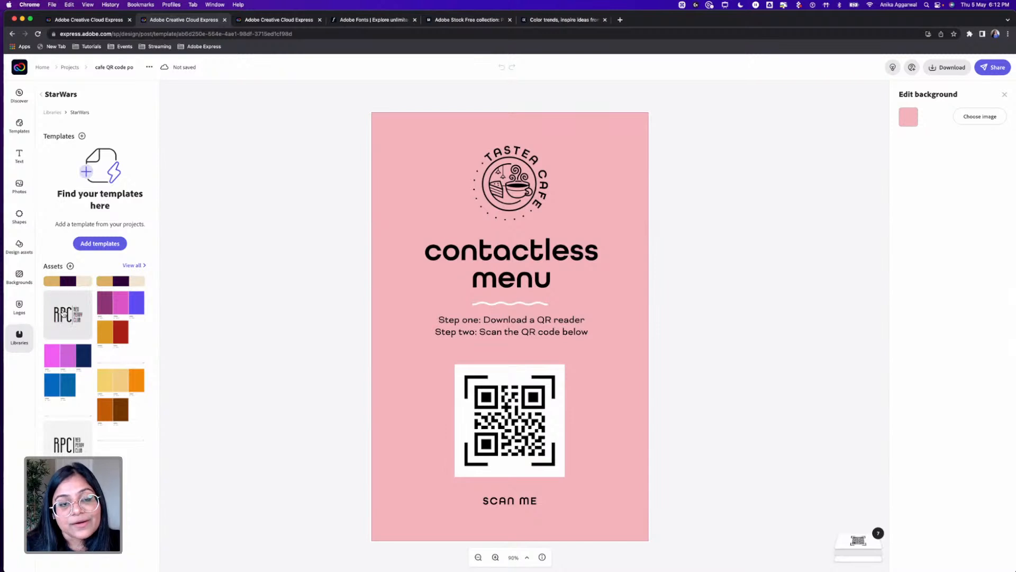
left_click(80, 280)
left_click_drag(75, 283, 480, 175)
key("Delete")
left_click_drag(466, 215, 540, 179)
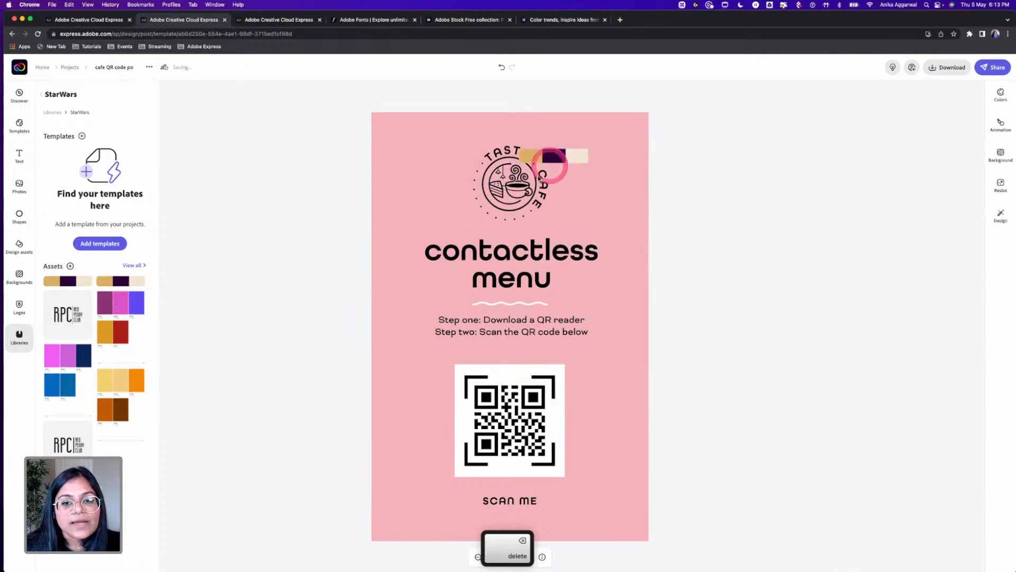
left_click(550, 157)
key("Delete")
left_click(23, 282)
left_click(48, 277)
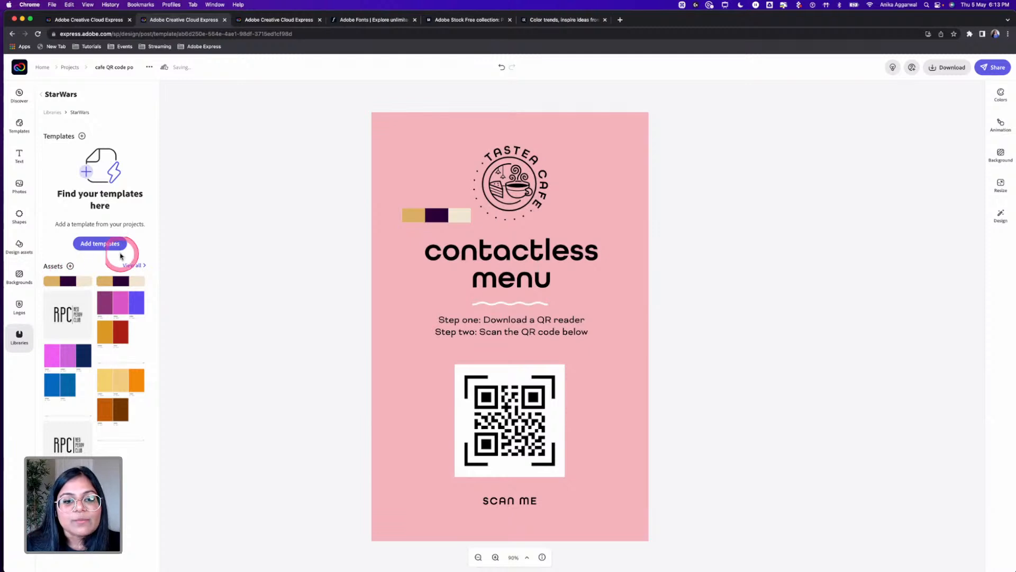
Step: Move the palette image to the poster's upper right, beside the cafe logo
left_click(440, 214)
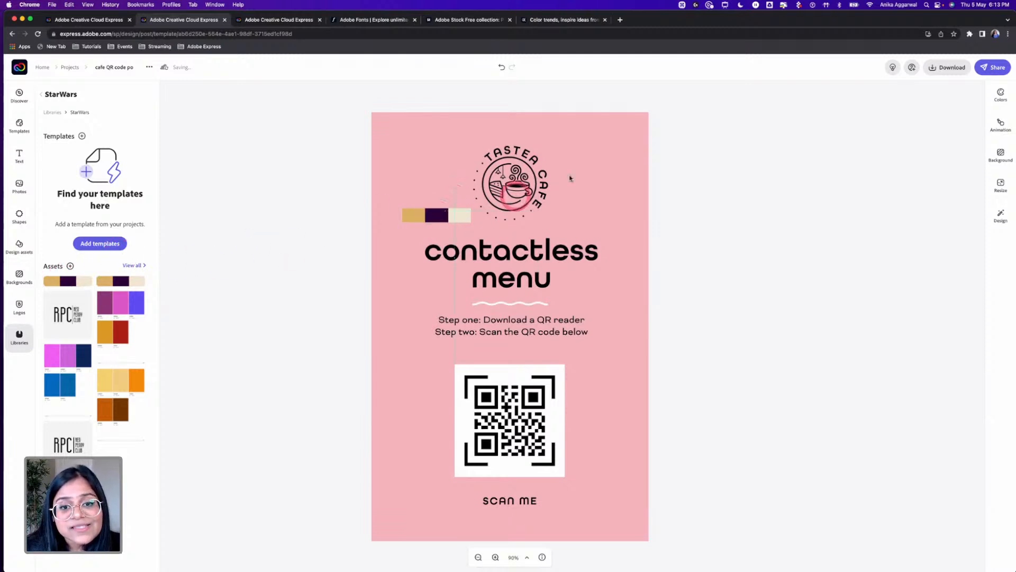
left_click_drag(570, 178, 586, 147)
left_click(703, 175)
Step: Recolor the poster background with the cream sampled from the palette image
left_click(626, 182)
left_click(927, 137)
left_click(914, 125)
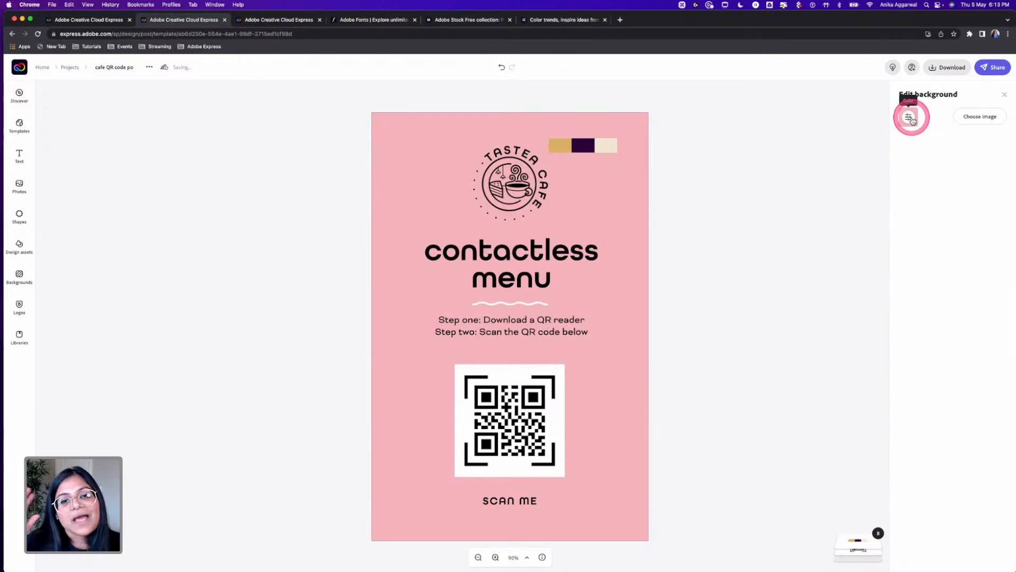
left_click(912, 121)
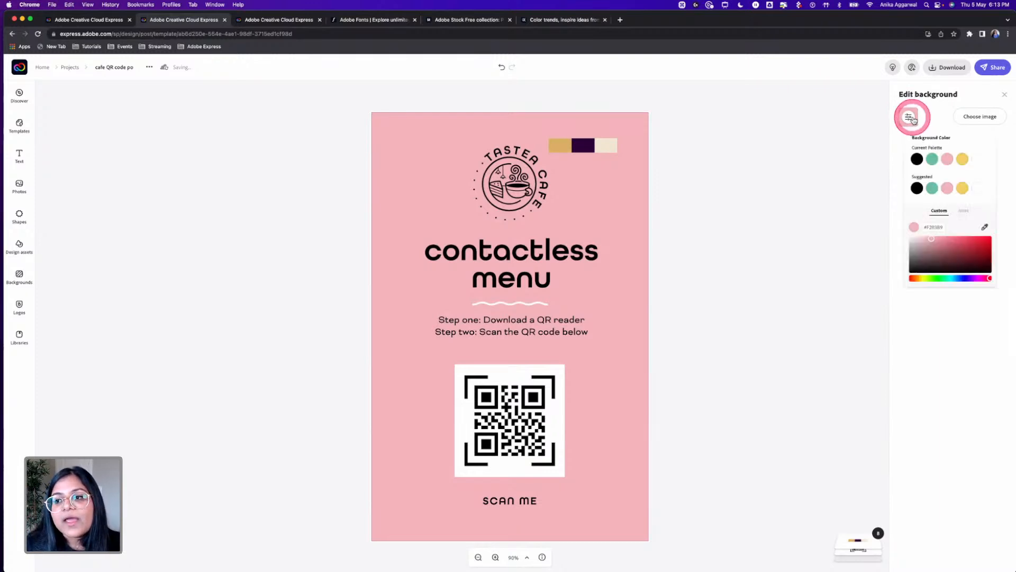
left_click(984, 226)
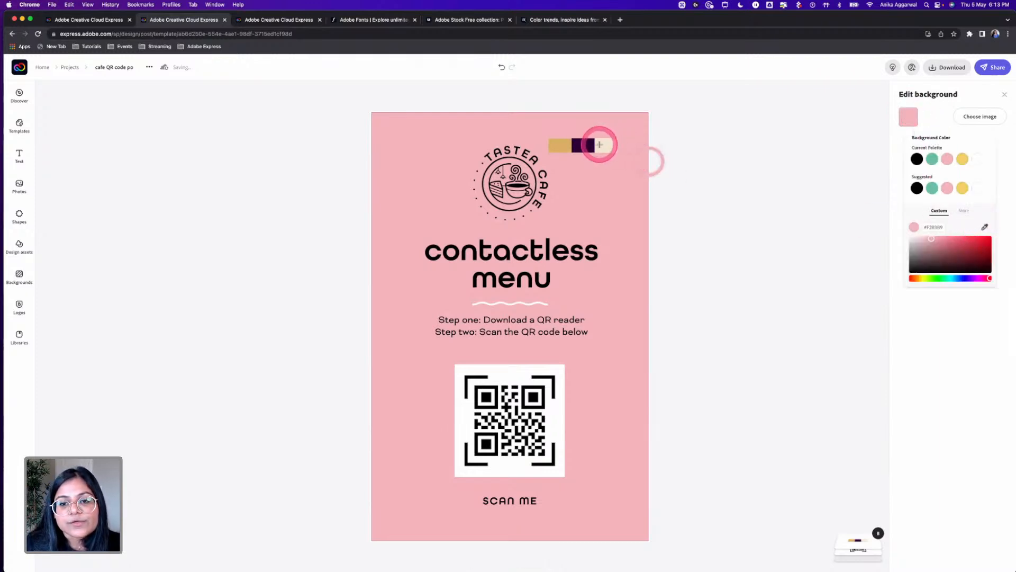
left_click(602, 145)
left_click(600, 147)
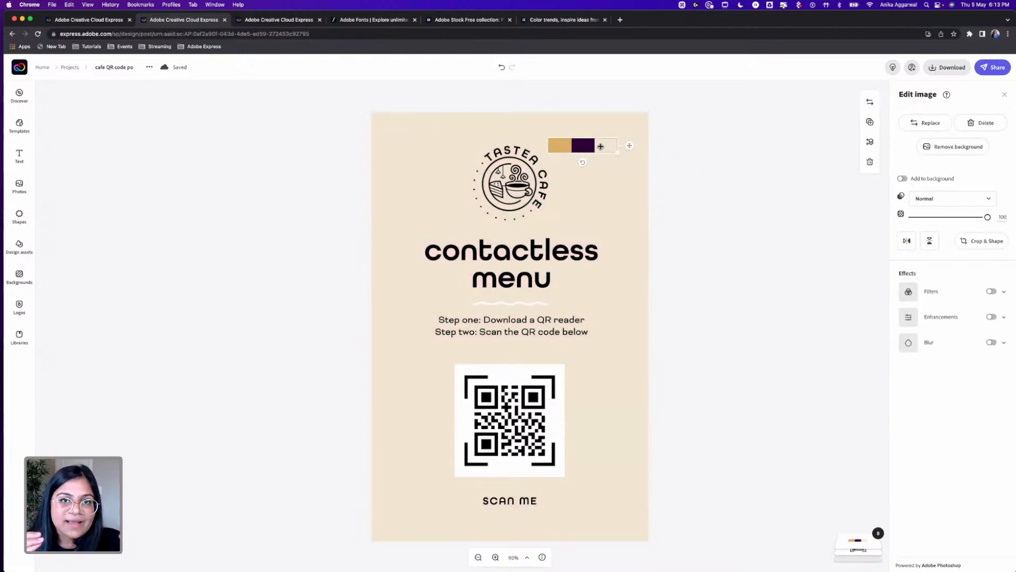
Step: Recolor the "contactless menu" heading with the dark purple sampled from the palette image
left_click(548, 253)
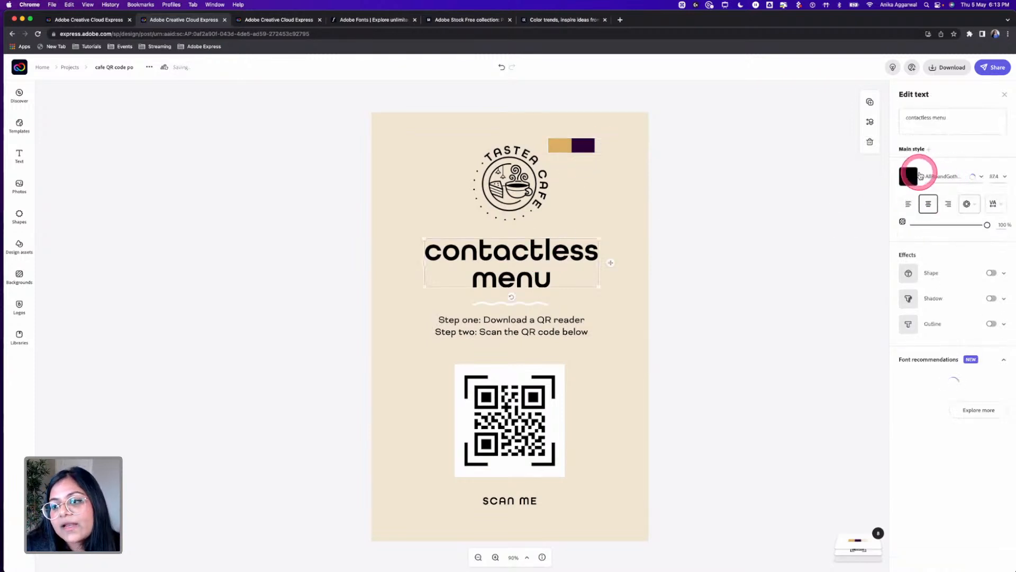
left_click(907, 175)
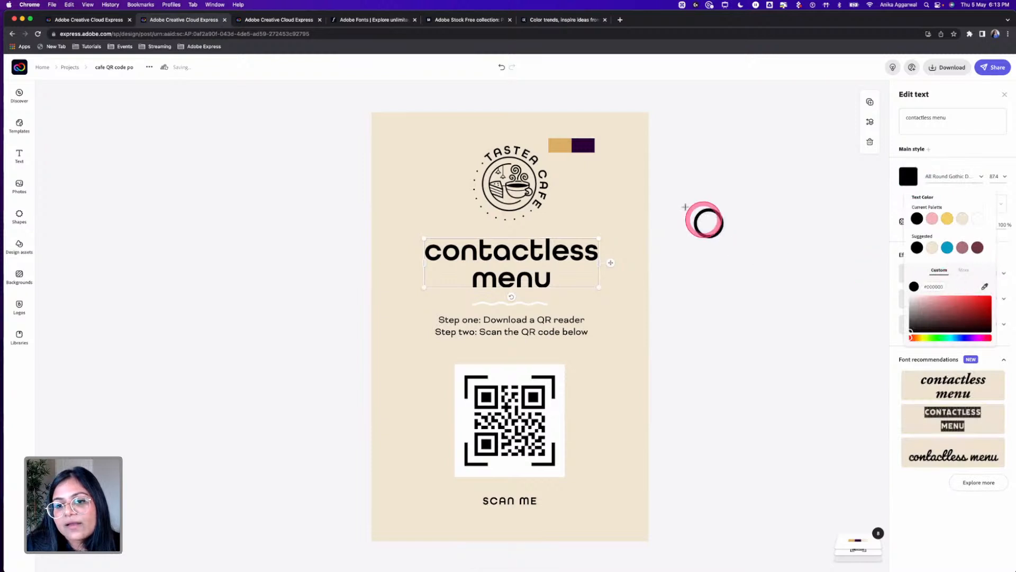
left_click(585, 153)
left_click(753, 178)
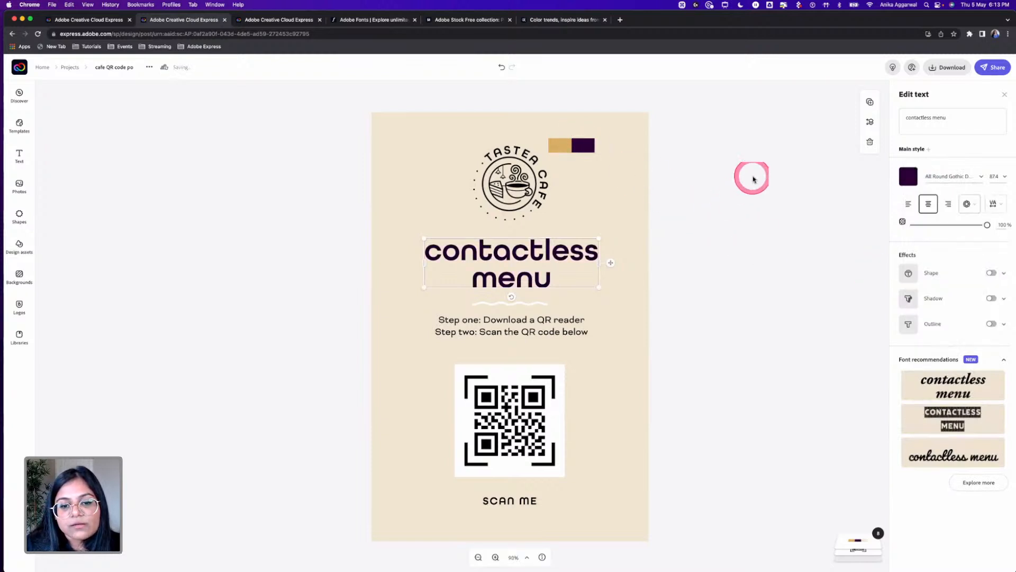
Step: Add the RPC logo from the StarWars library and move it to the cafe logo's place at the poster's top
left_click(521, 200)
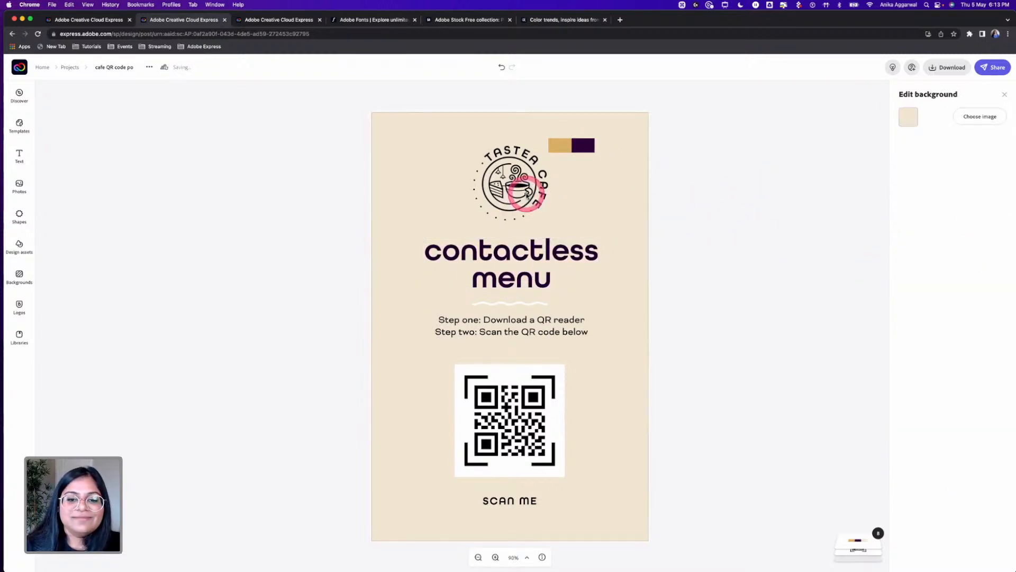
left_click(527, 195)
left_click(19, 336)
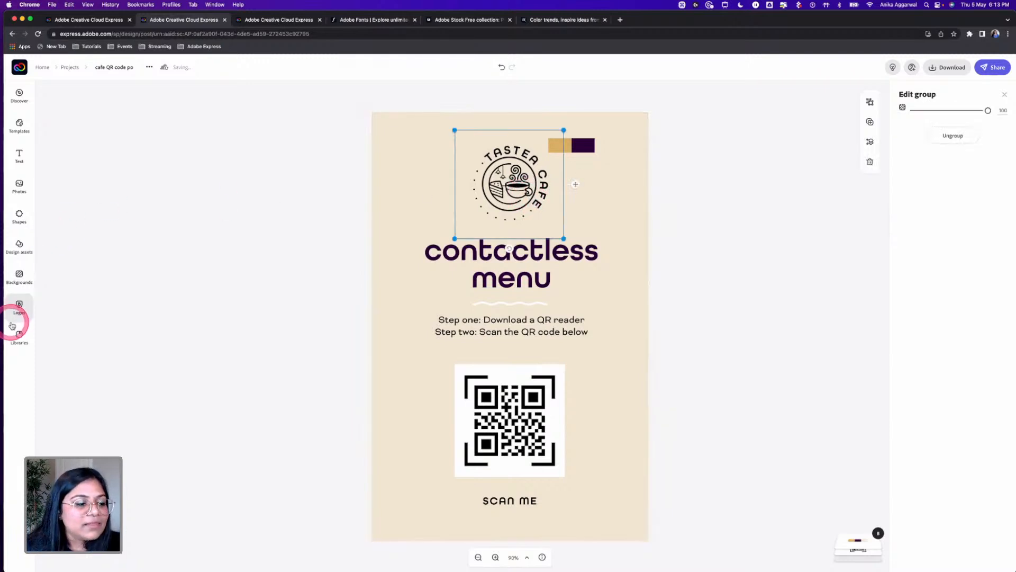
left_click(64, 326)
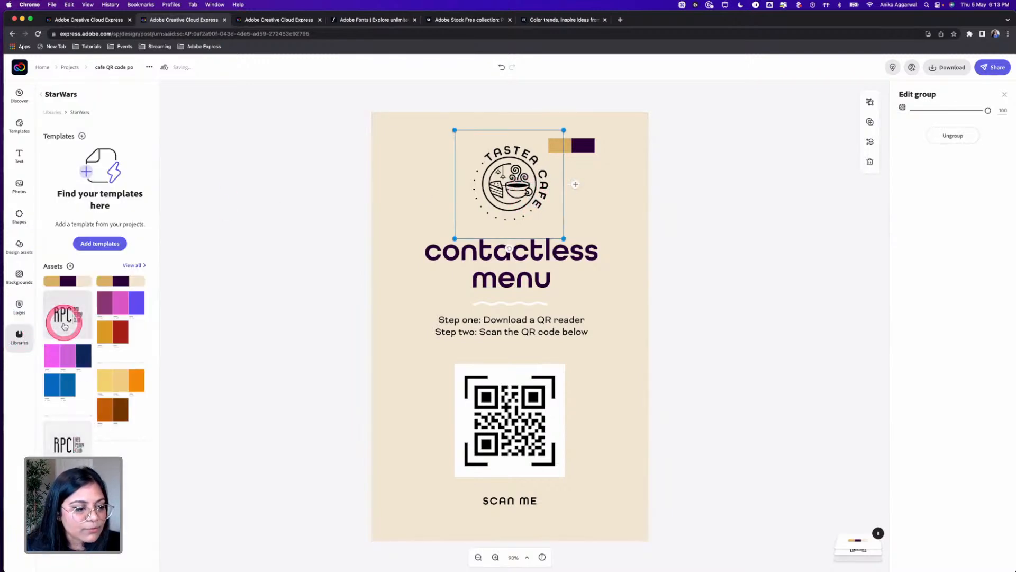
left_click_drag(73, 320, 527, 491)
left_click_drag(576, 517, 520, 141)
left_click(727, 245)
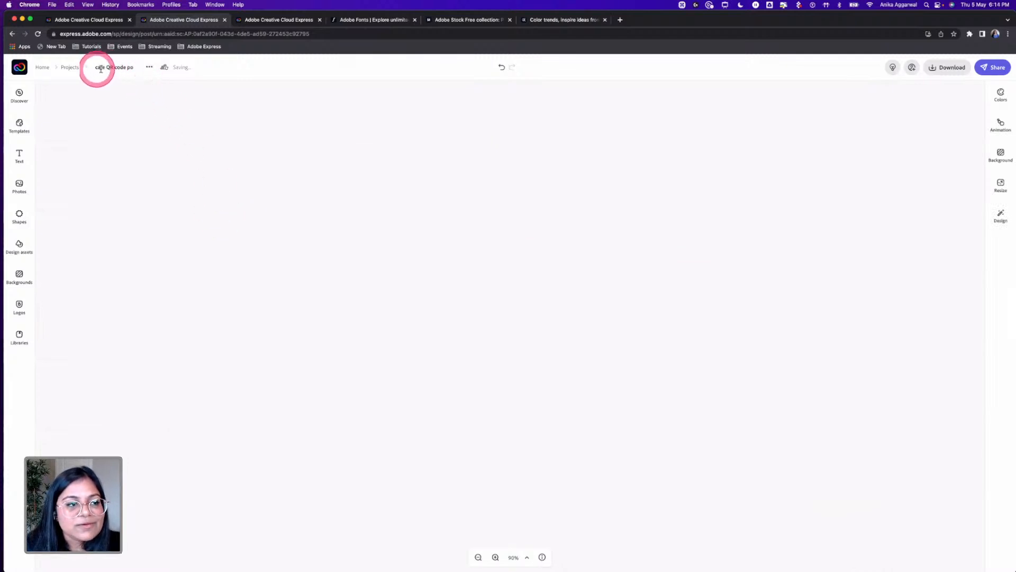
Step: Go to the projects list and reopen the cafe QR code poster for editing
left_click(70, 68)
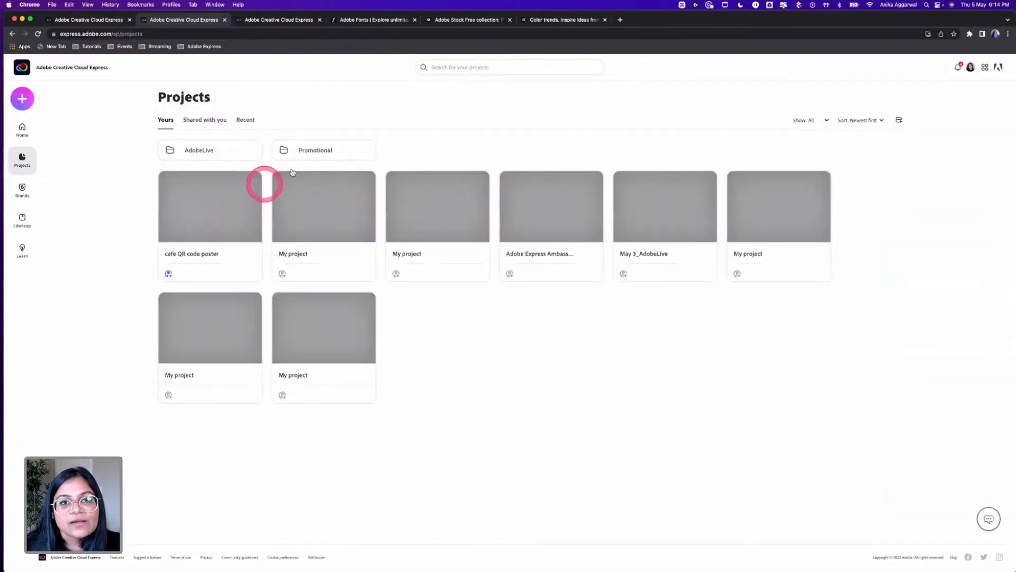
mouse_move(201, 211)
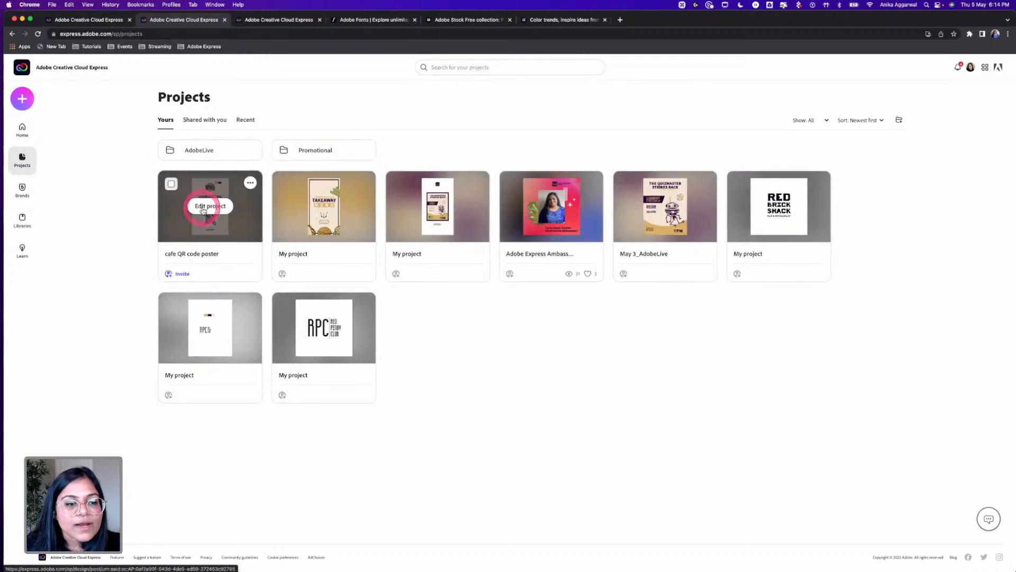
left_click(215, 206)
left_click(620, 209)
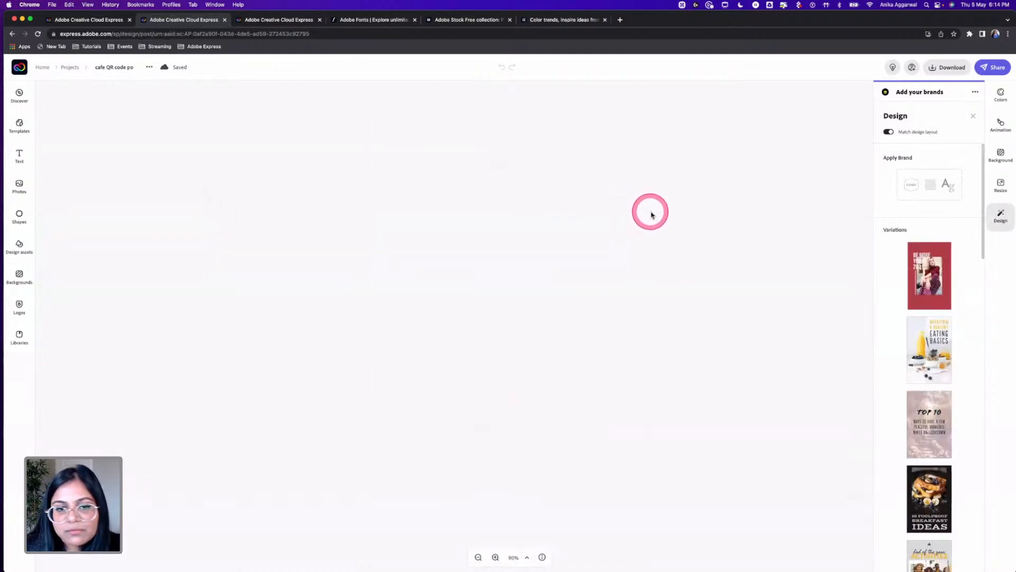
left_click(698, 220)
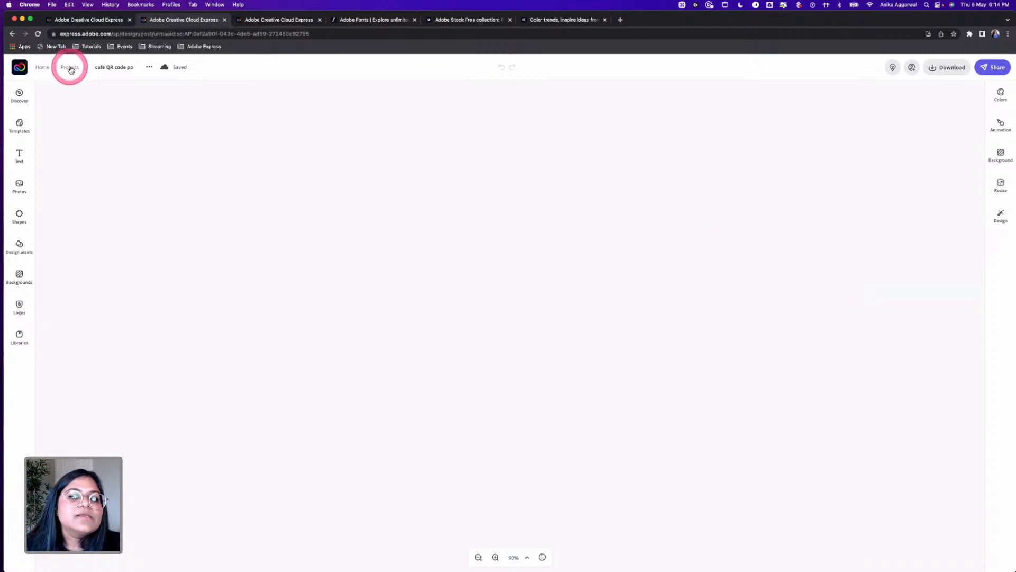
Step: Return to the projects list, try to search it for "food menu", and reopen the cafe QR code poster
left_click(70, 71)
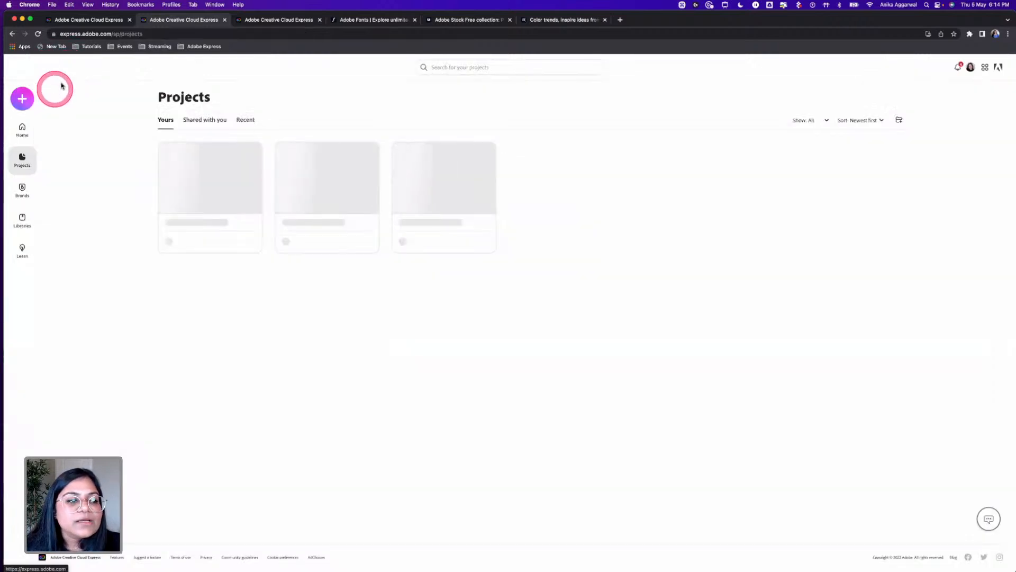
left_click(25, 100)
left_click(503, 66)
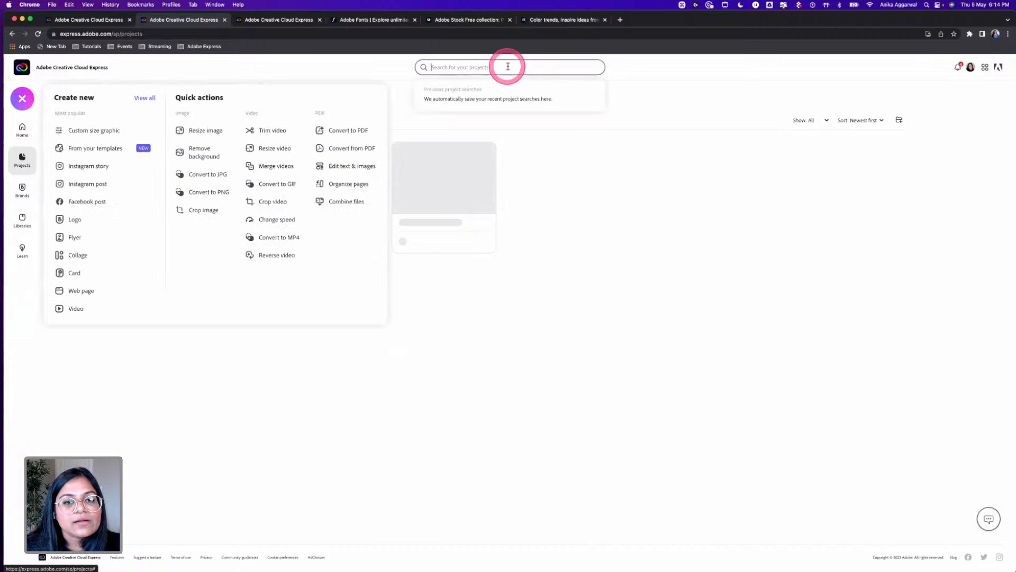
type("food menu")
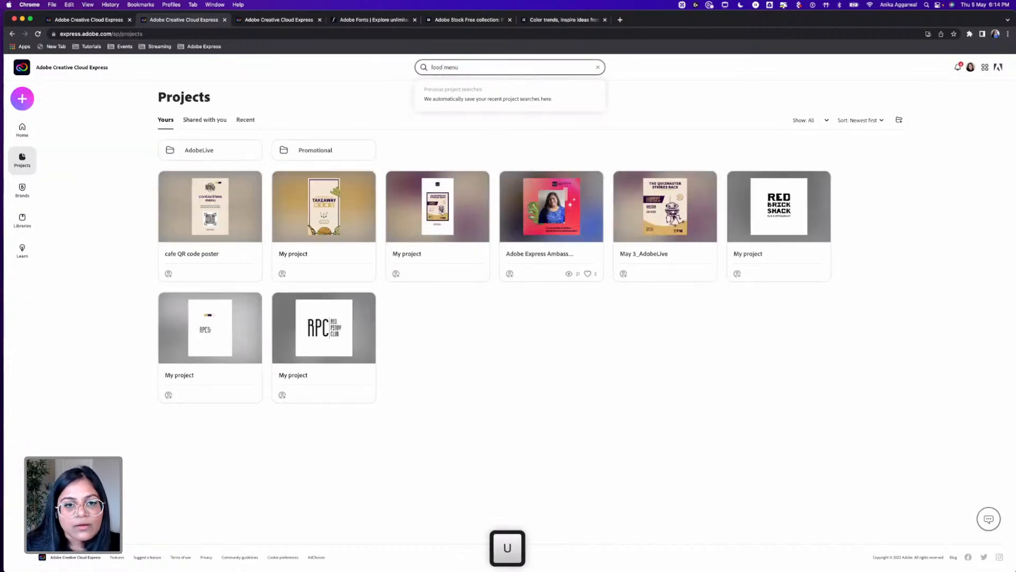
left_click(457, 61)
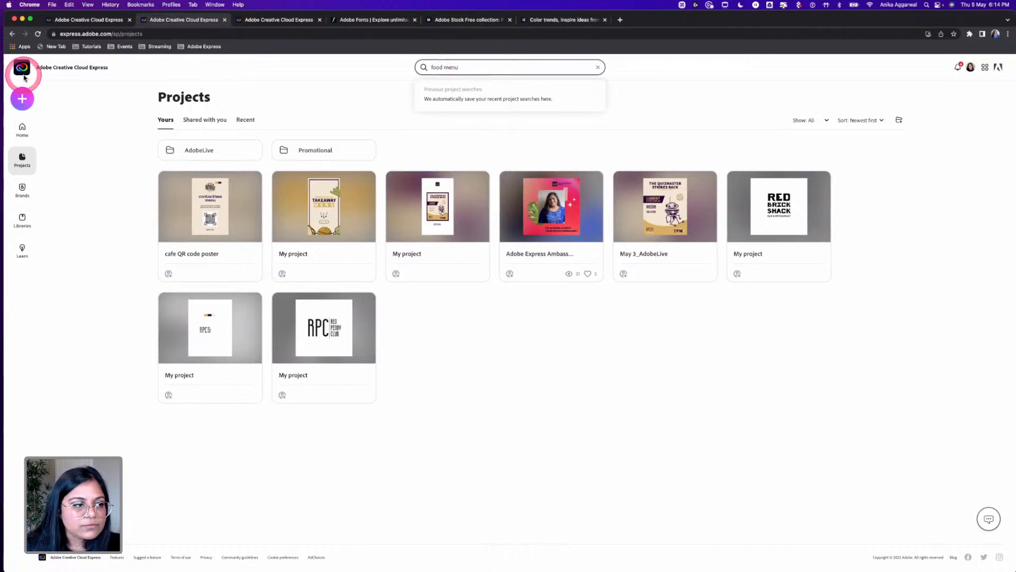
left_click(212, 206)
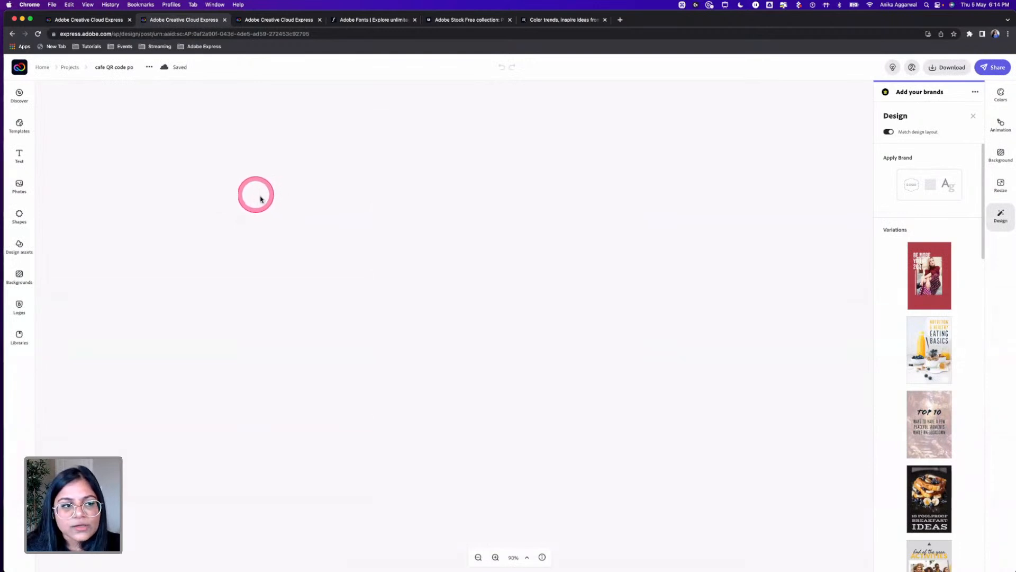
Step: Return to the home page, search the templates for "food menu" and browse through the results
left_click(24, 68)
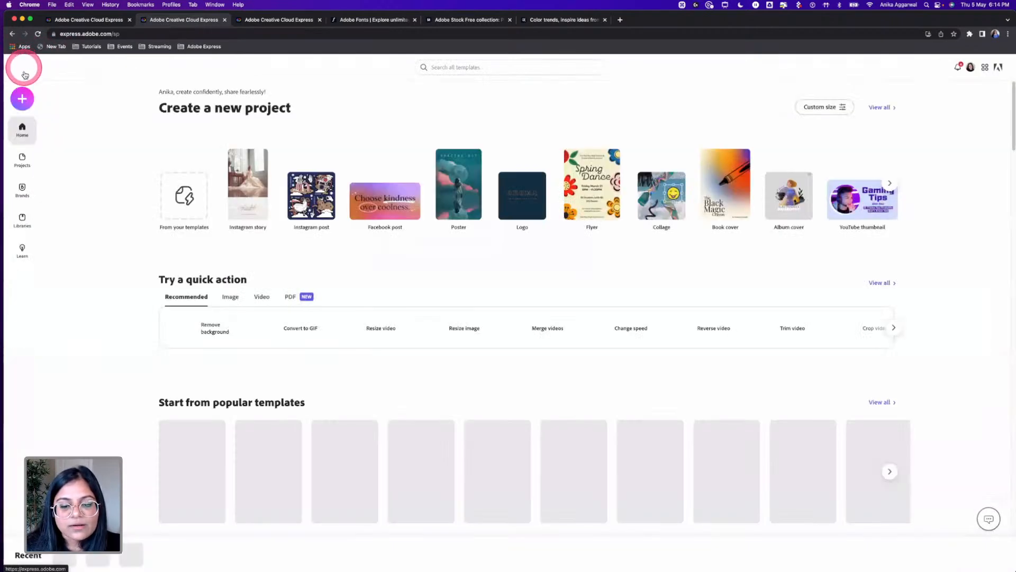
left_click(442, 62)
type("food menu")
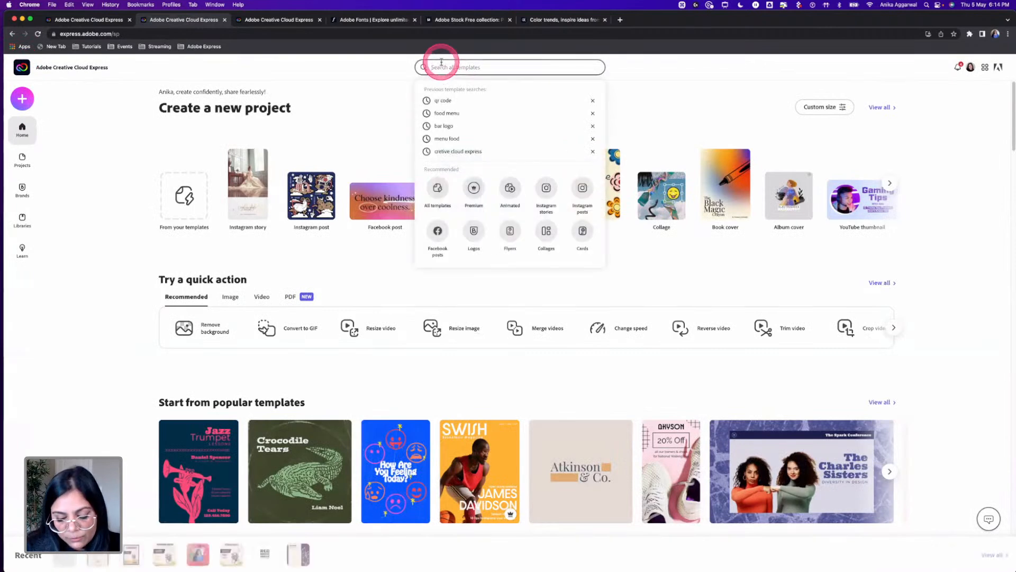
key("Return")
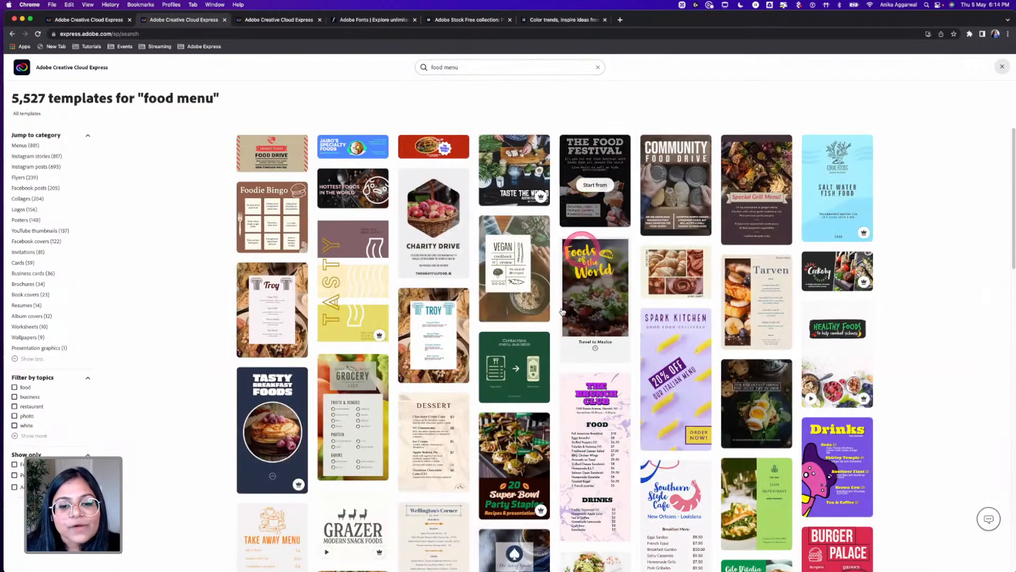
scroll(545, 382, "down", 3)
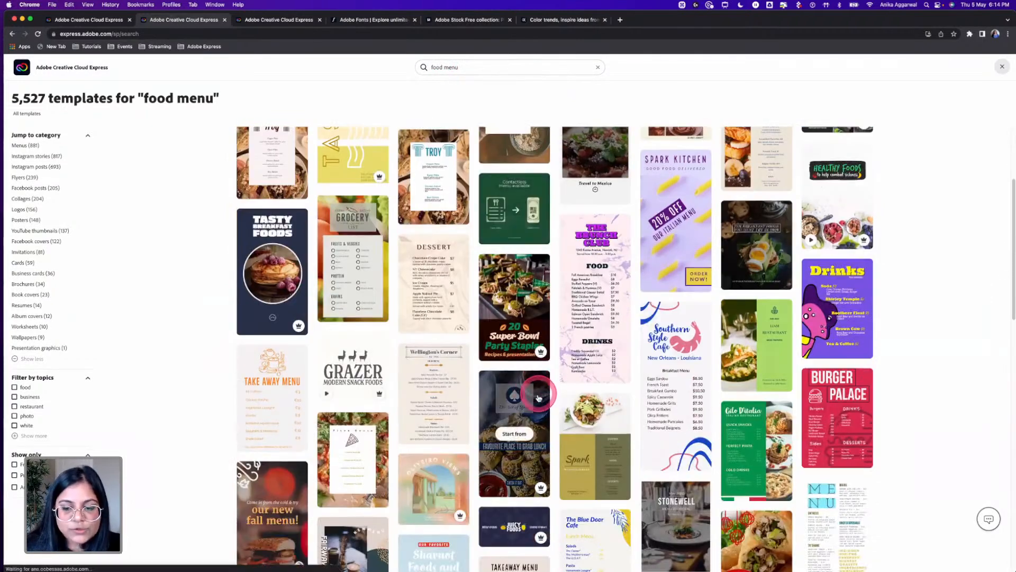
scroll(538, 398, "down", 10)
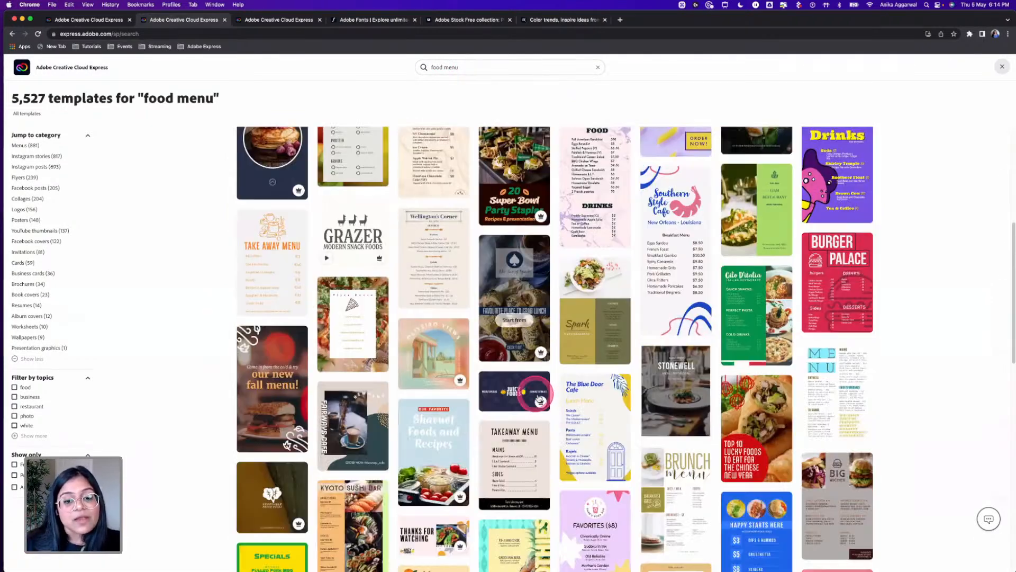
Step: Browse the "food menu" template results and start a new project from the pizza menu template
scroll(524, 393, "down", 4)
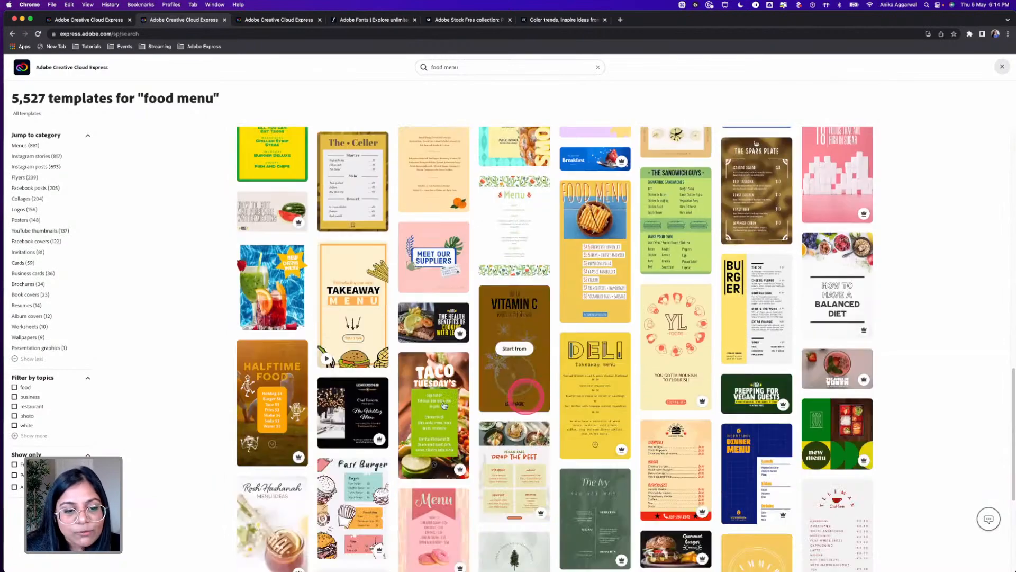
scroll(511, 393, "down", 3)
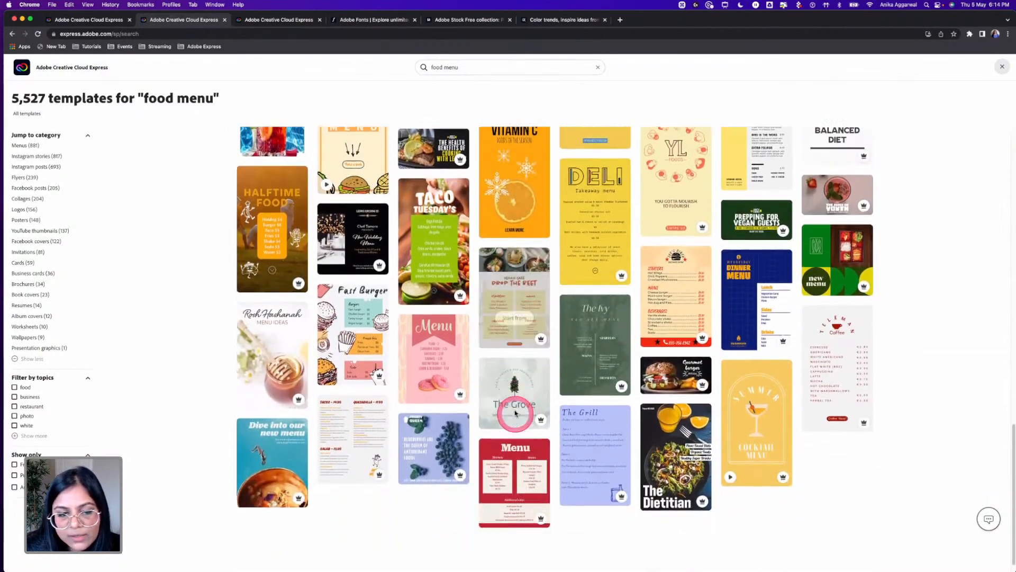
scroll(515, 413, "up", 10)
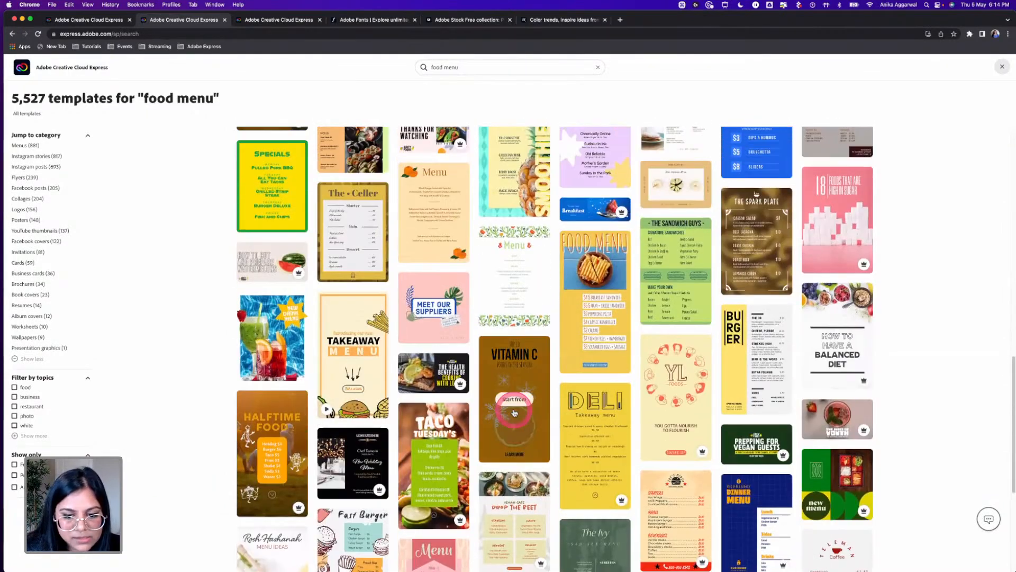
scroll(519, 413, "up", 4)
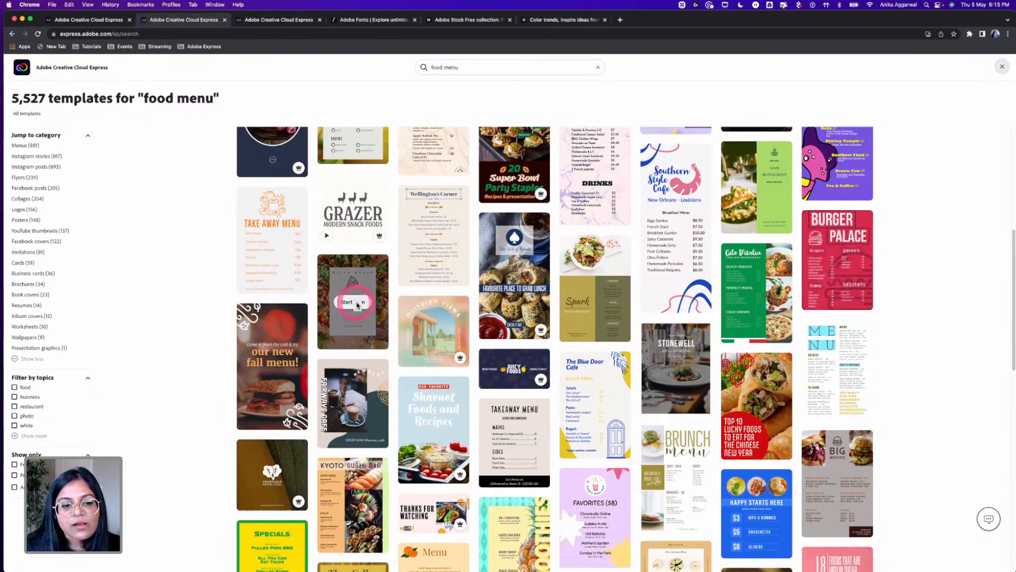
left_click(357, 304)
left_click(521, 420)
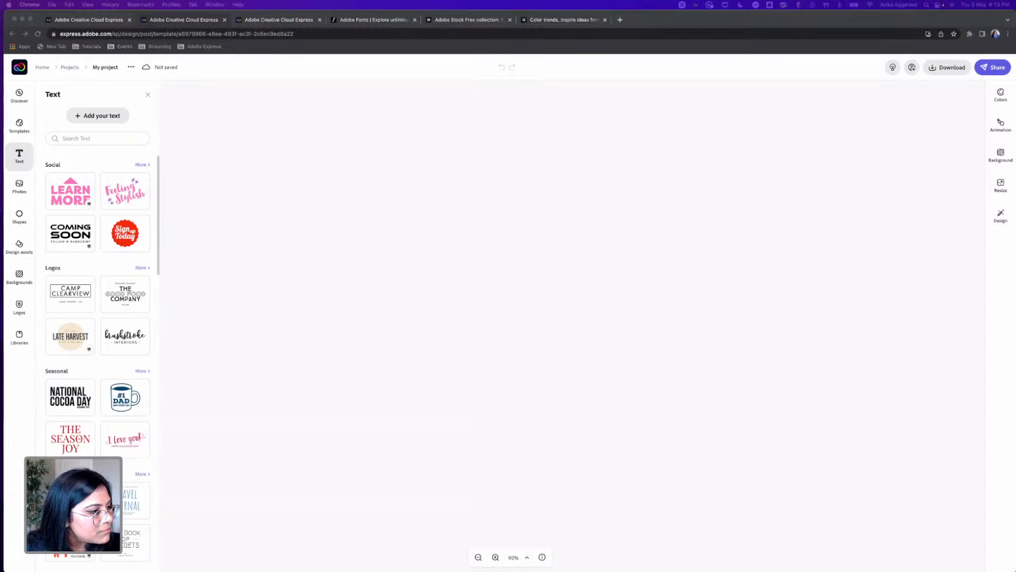
left_click(459, 300)
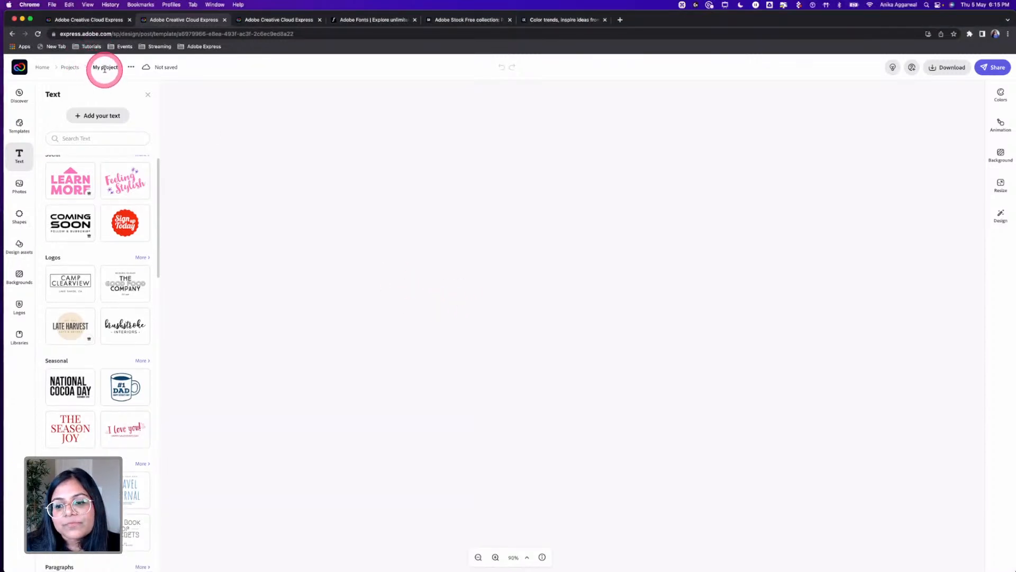
Step: Leave the pizza menu project without saving, open the recent cafe QR code poster, and return to the home page
left_click(16, 67)
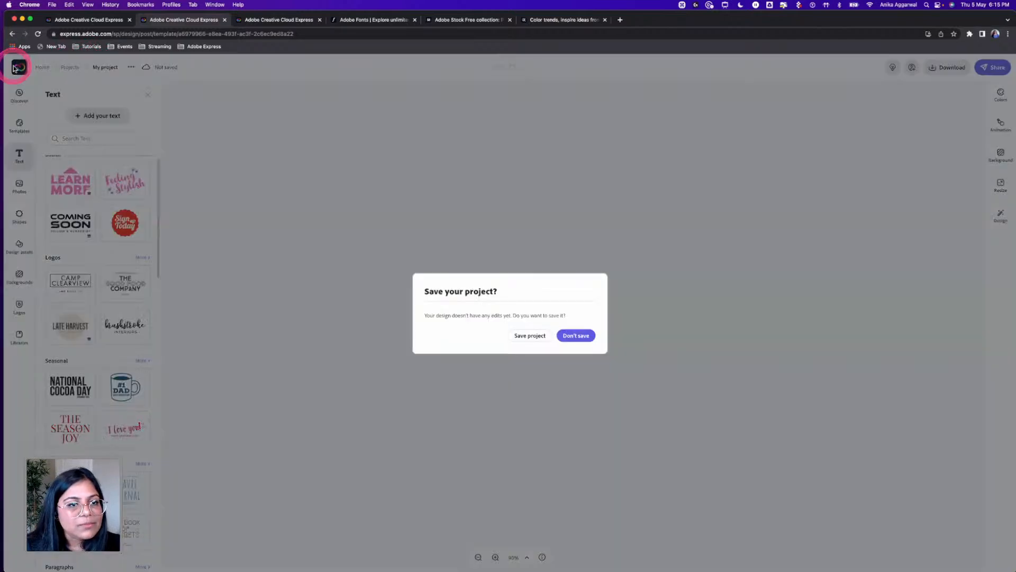
left_click(574, 335)
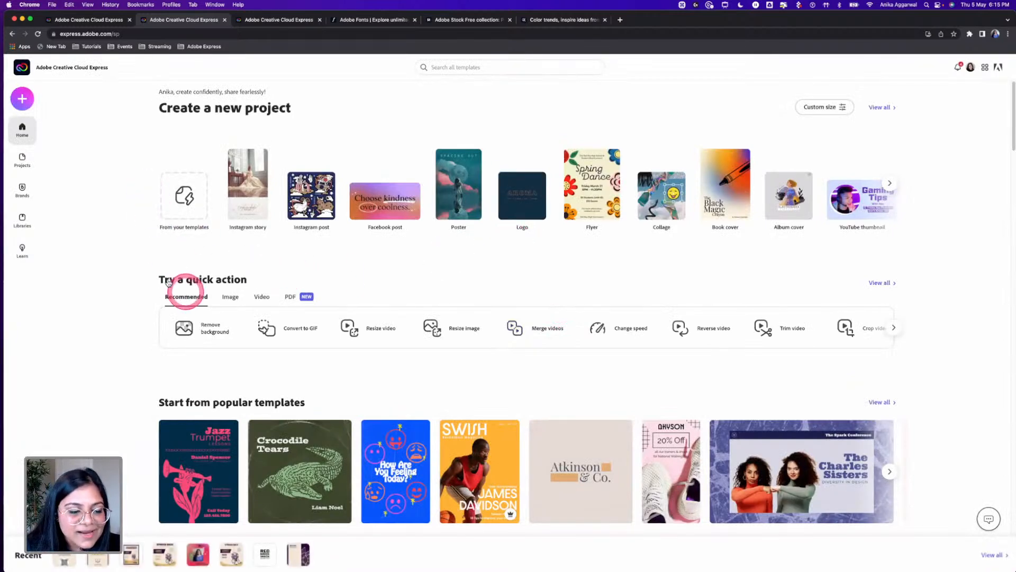
left_click(76, 565)
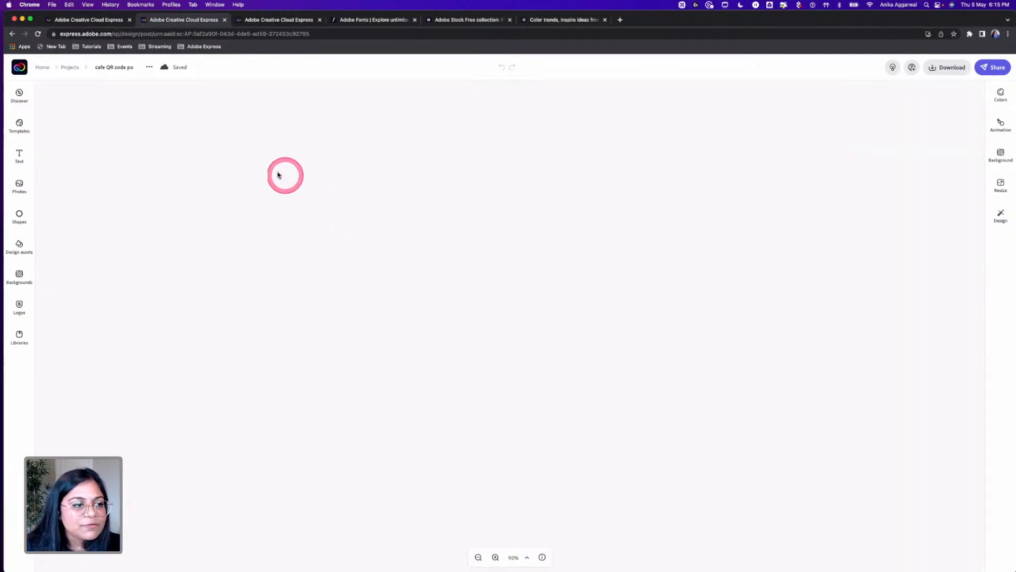
left_click(20, 67)
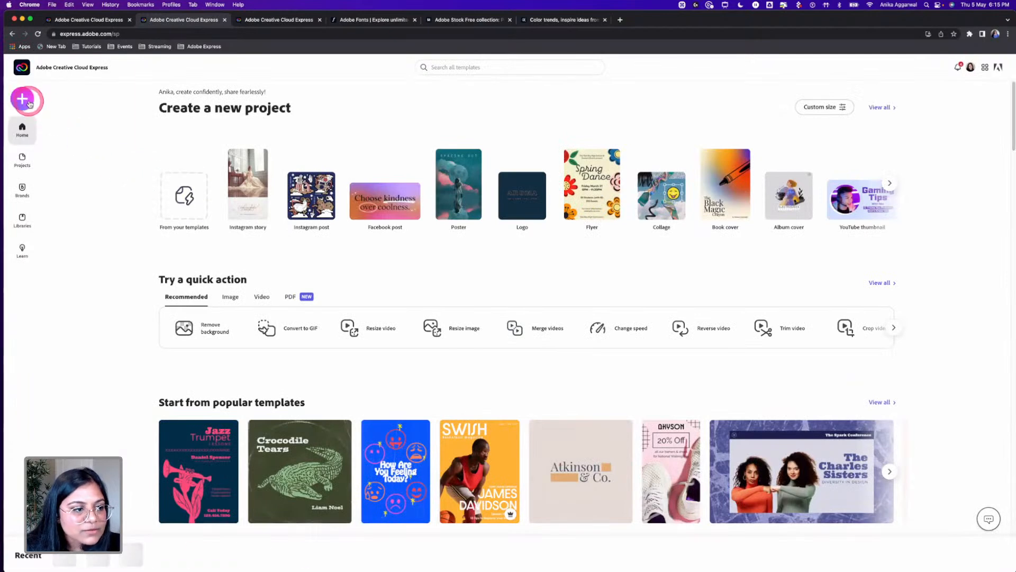
Step: Search the templates for "food menu" again, start a project from the pizza menu template, and zoom the canvas out
left_click(29, 103)
left_click(465, 69)
left_click(457, 100)
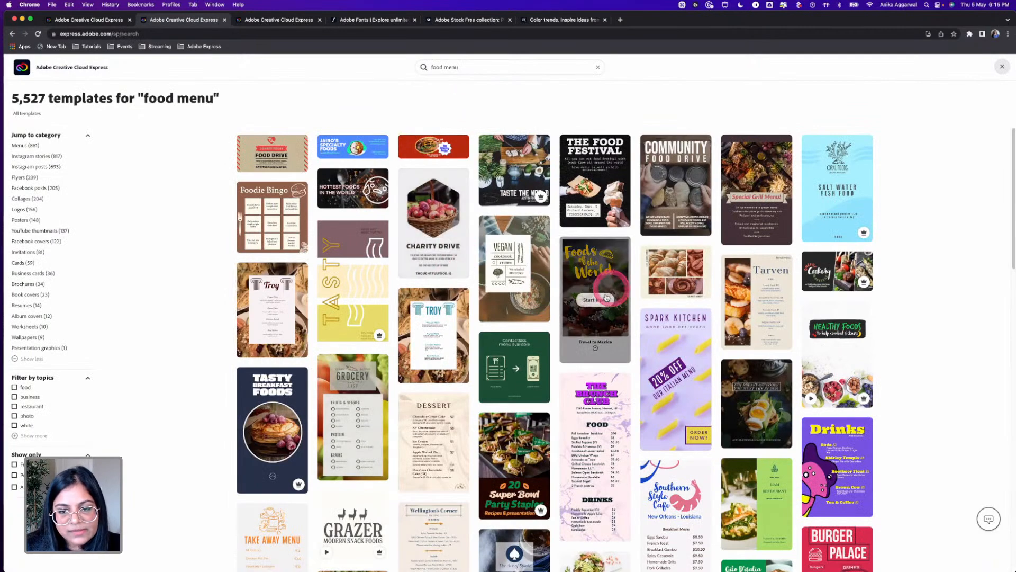
scroll(603, 297, "down", 3)
scroll(357, 225, "down", 5)
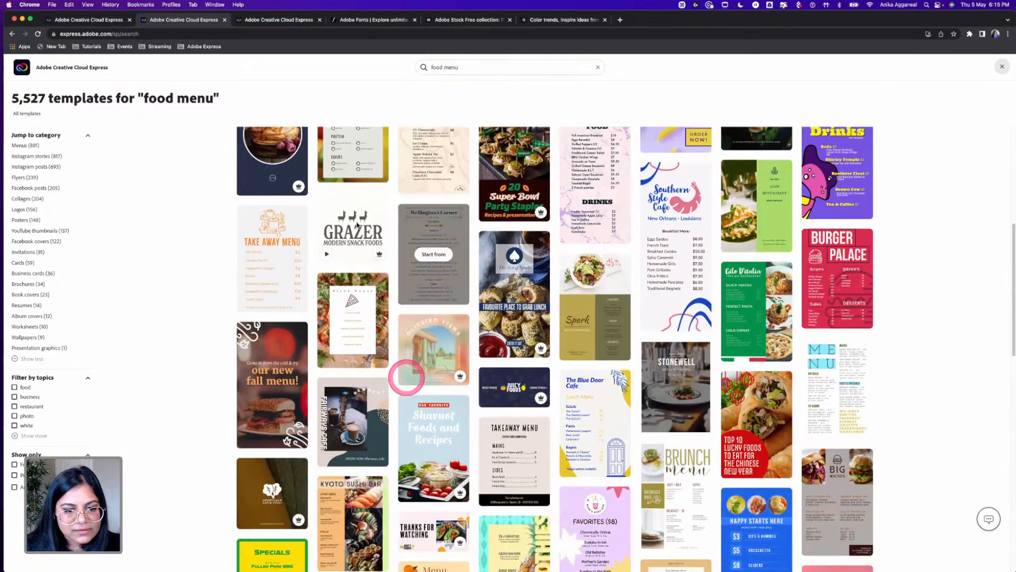
scroll(358, 224, "down", 2)
left_click(357, 224)
left_click(519, 415)
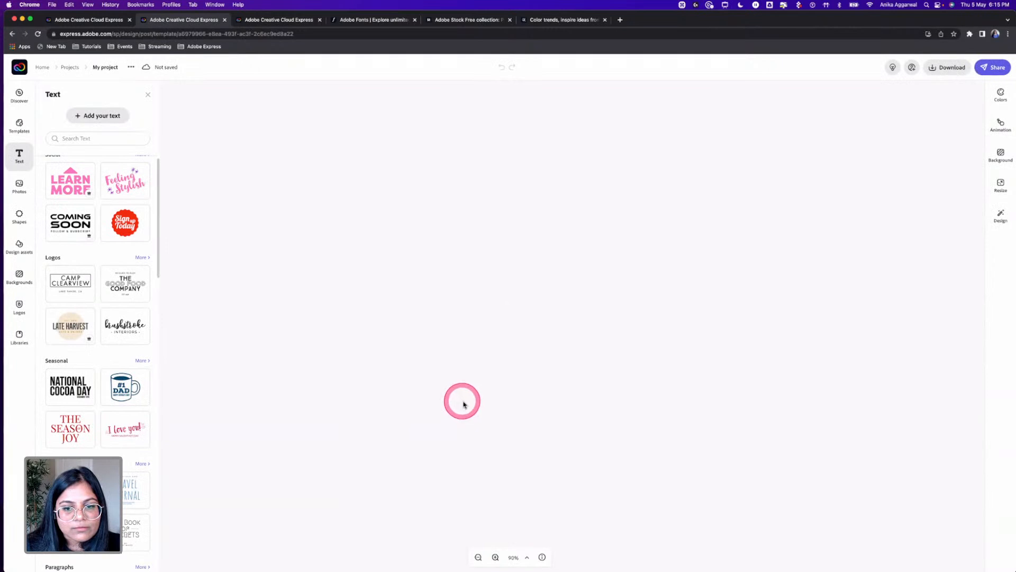
left_click(337, 355)
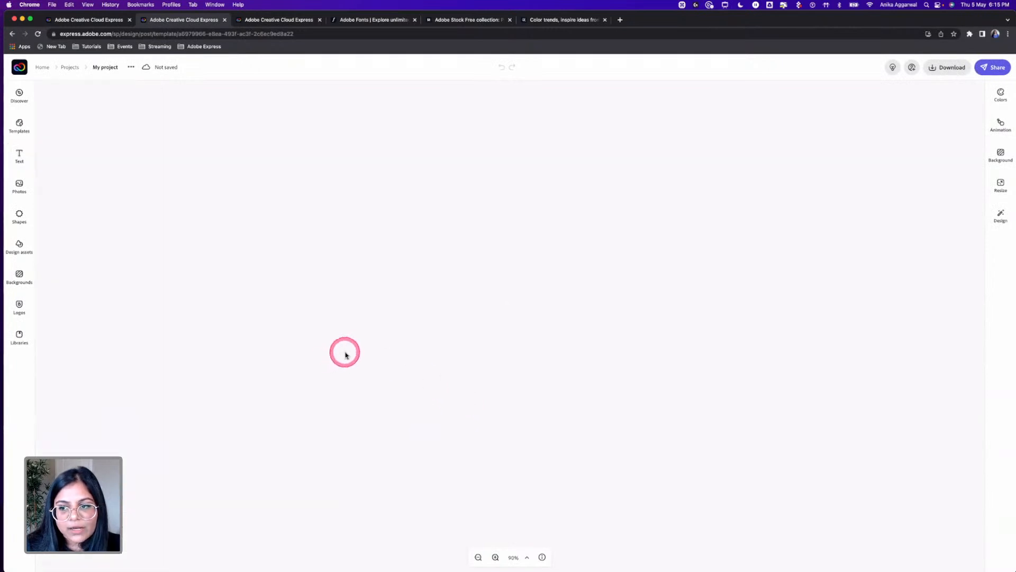
key("super+minus")
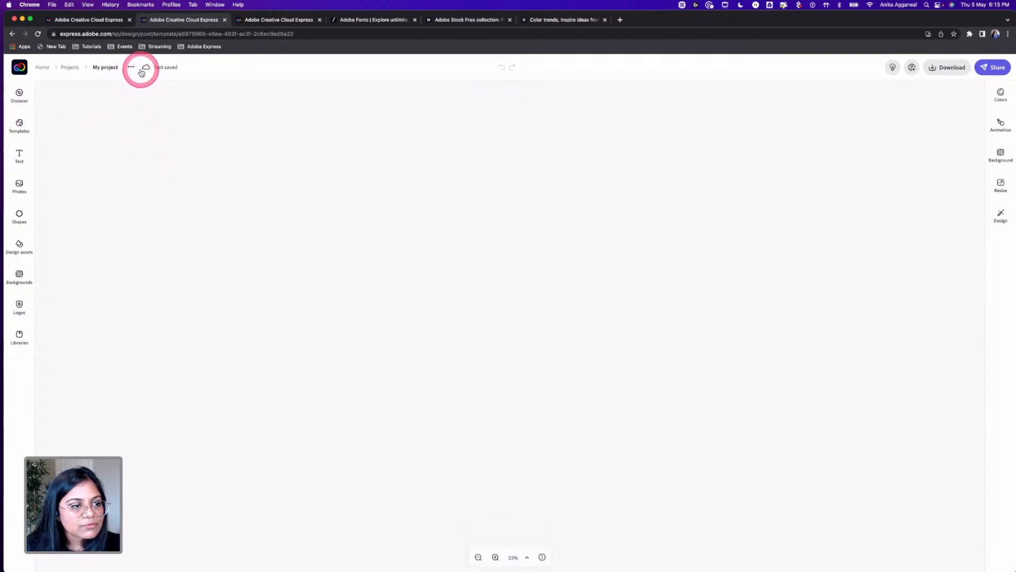
Step: Save the pizza menu project on leaving for the projects list, and open the cafe QR code poster
left_click(68, 69)
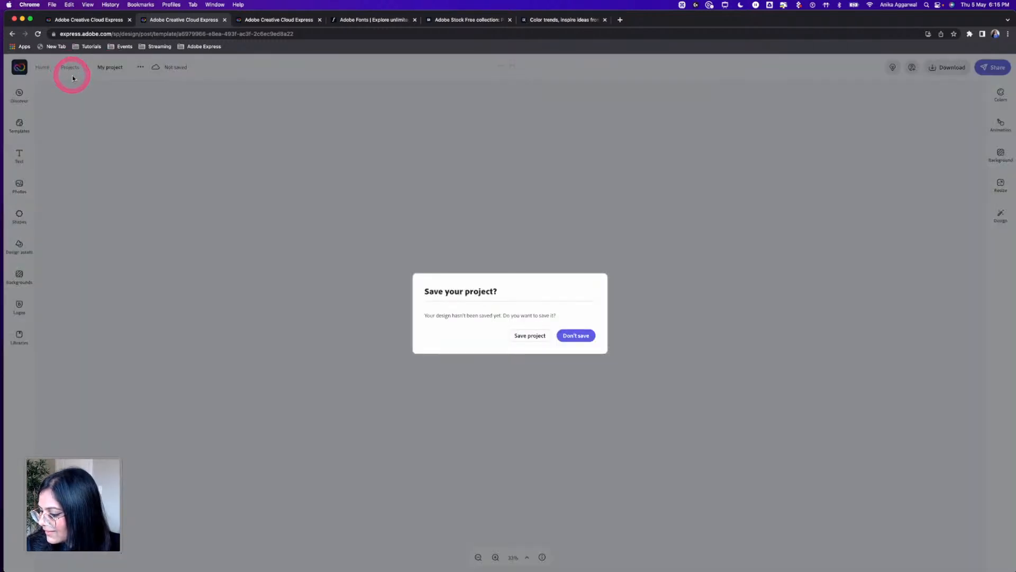
left_click(530, 334)
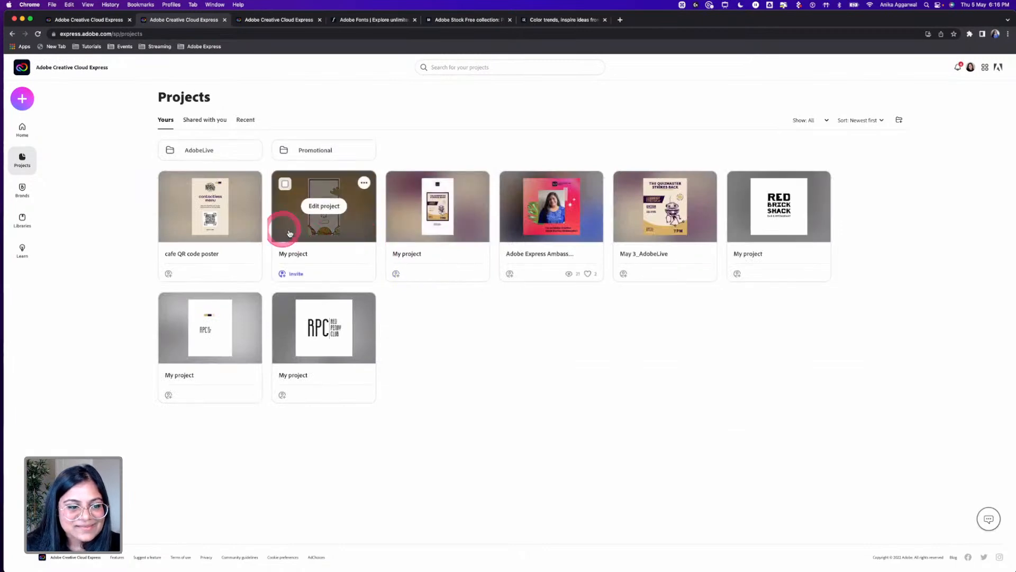
left_click(212, 210)
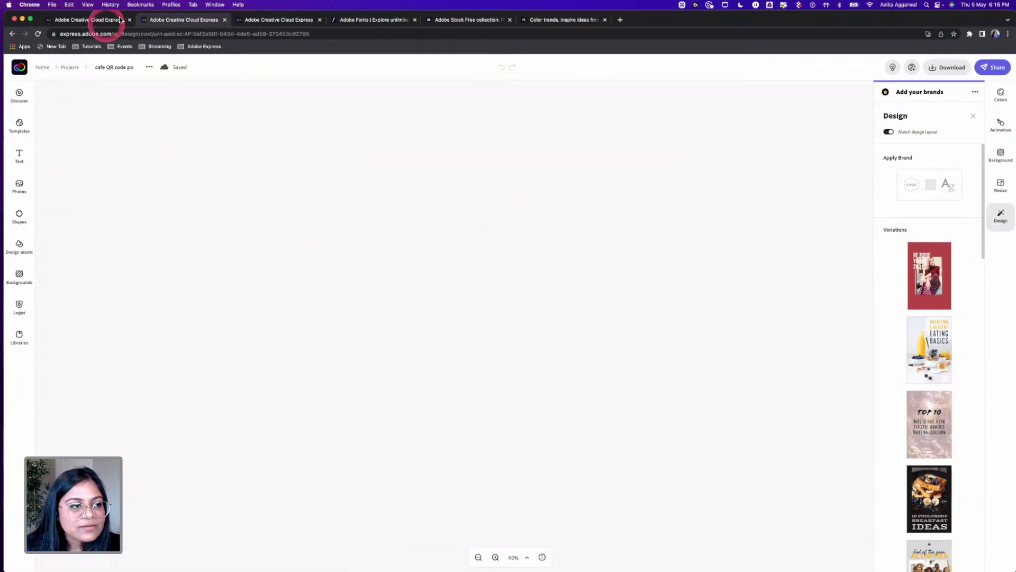
Step: Open the Adobe Express website in a new browser tab and launch the web app's home page
key("super+t")
type("adobe")
key("Return")
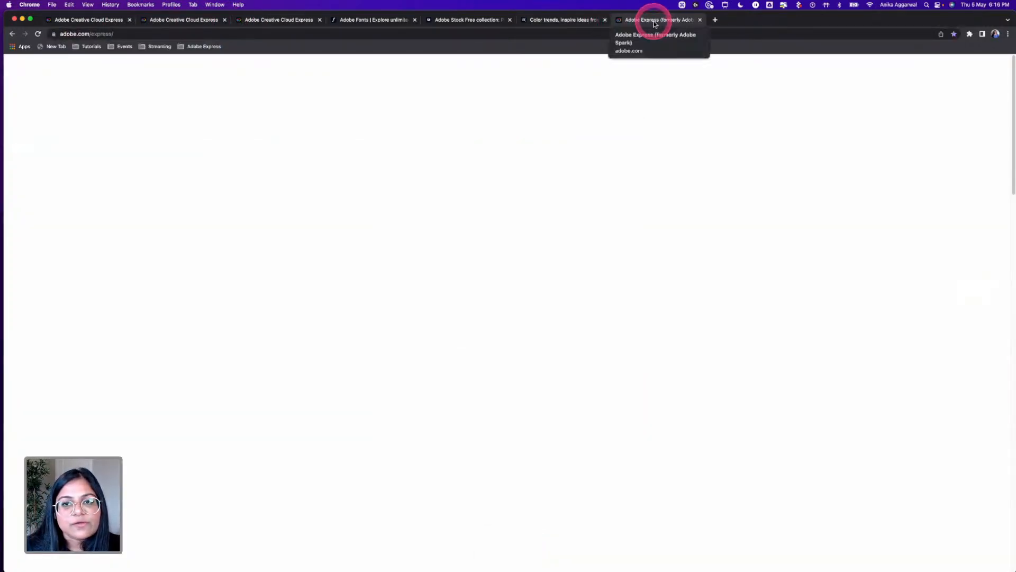
scroll(536, 389, "down", 20)
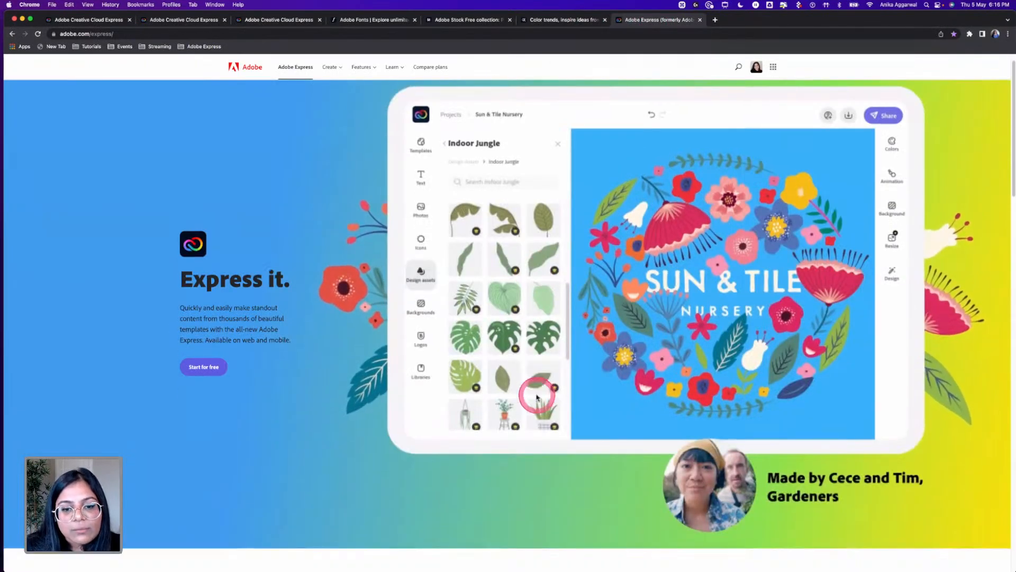
left_click(499, 344)
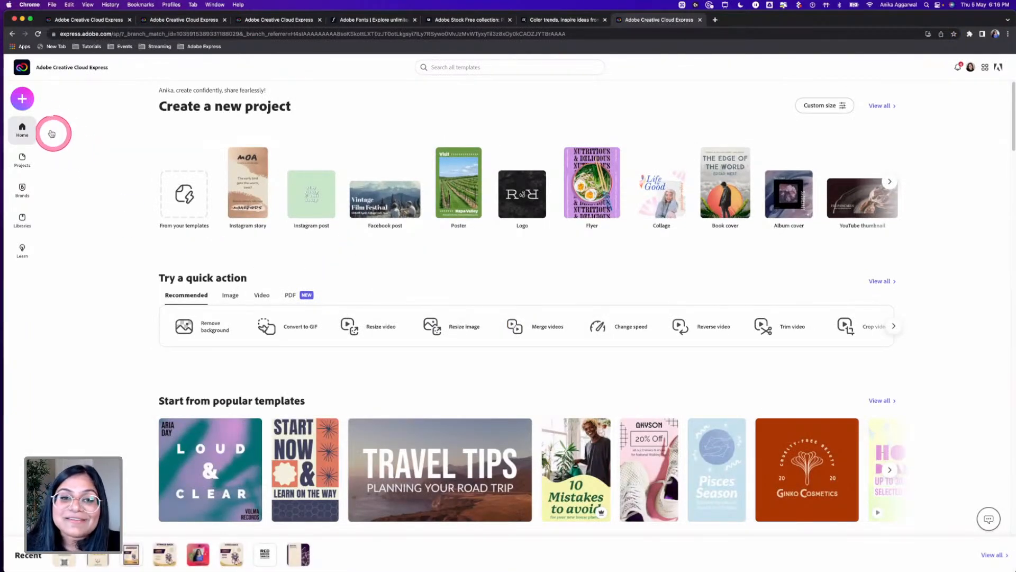
Step: Search the templates for "food menu", start a project from the Dessert menu template, and close the third browser tab
left_click(24, 101)
left_click(443, 68)
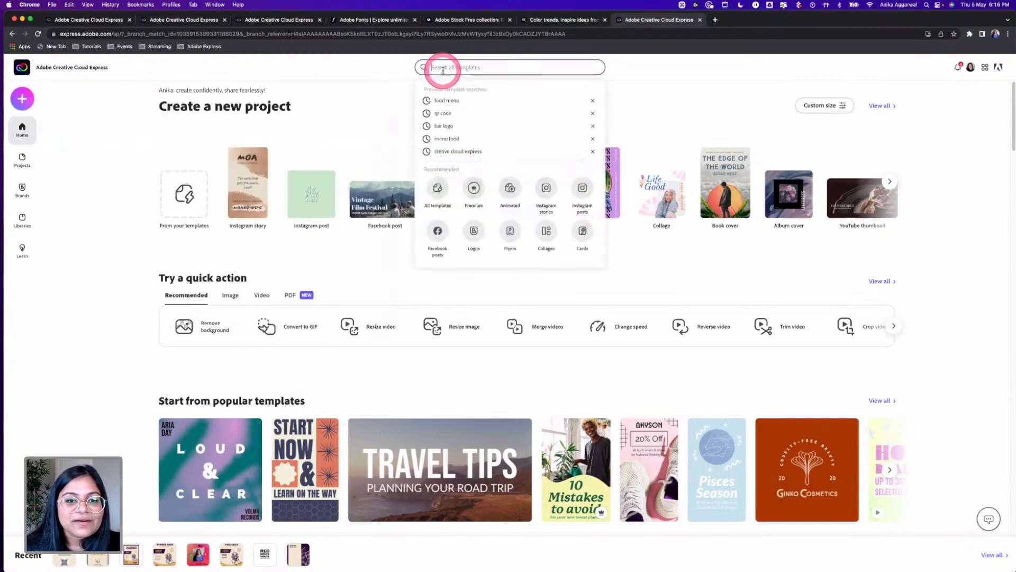
left_click(447, 100)
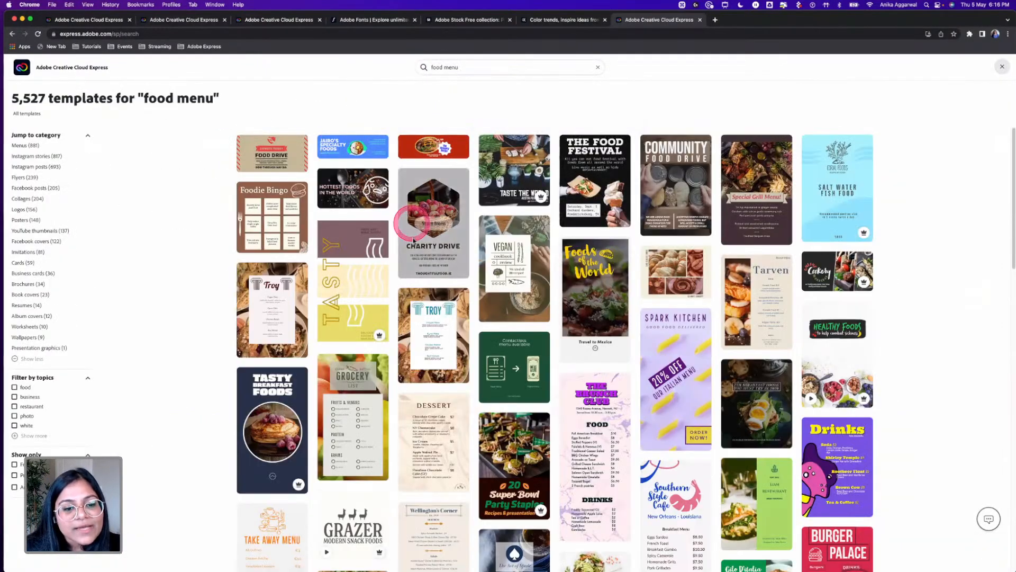
scroll(629, 345, "down", 5)
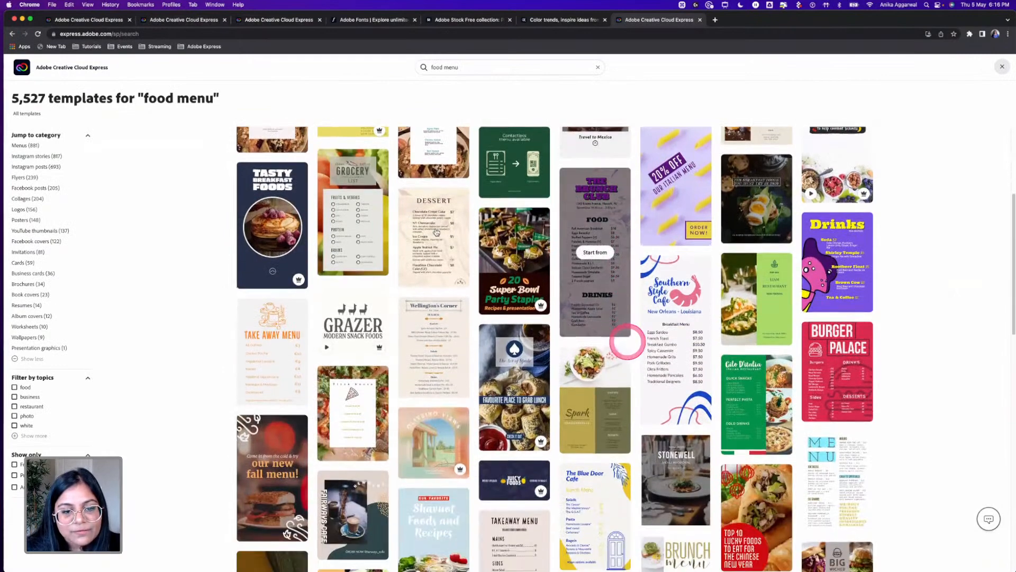
left_click(435, 230)
left_click(498, 420)
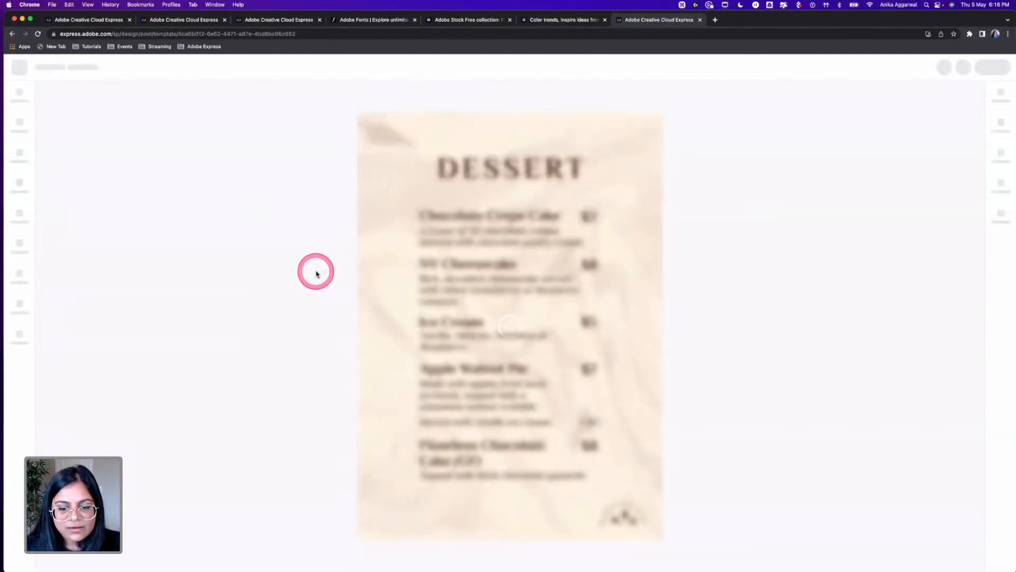
left_click(320, 20)
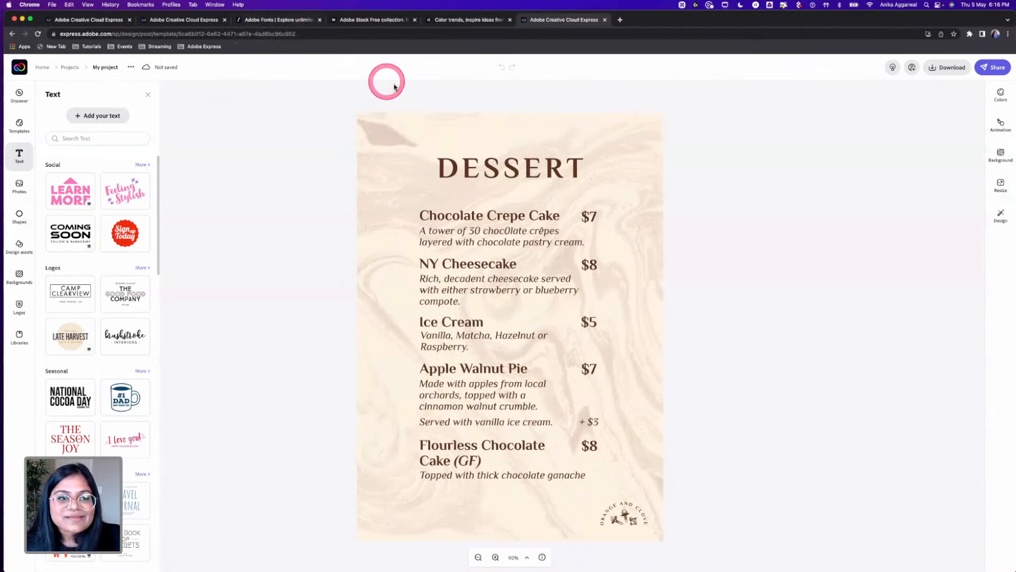
Step: Replace the Dessert heading on the menu with "SPECIALS"
left_click(517, 167)
left_click(943, 152)
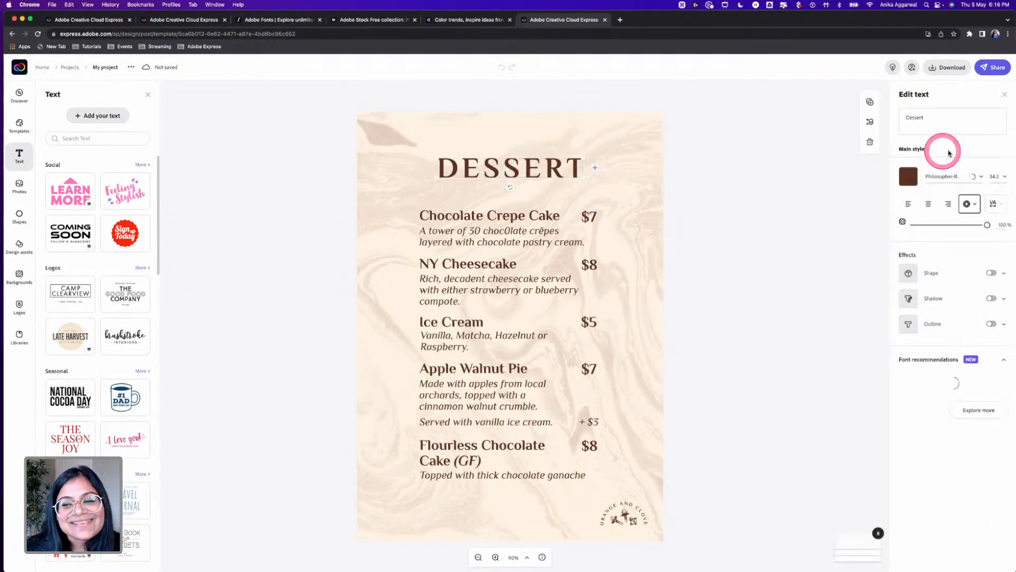
left_click(929, 118)
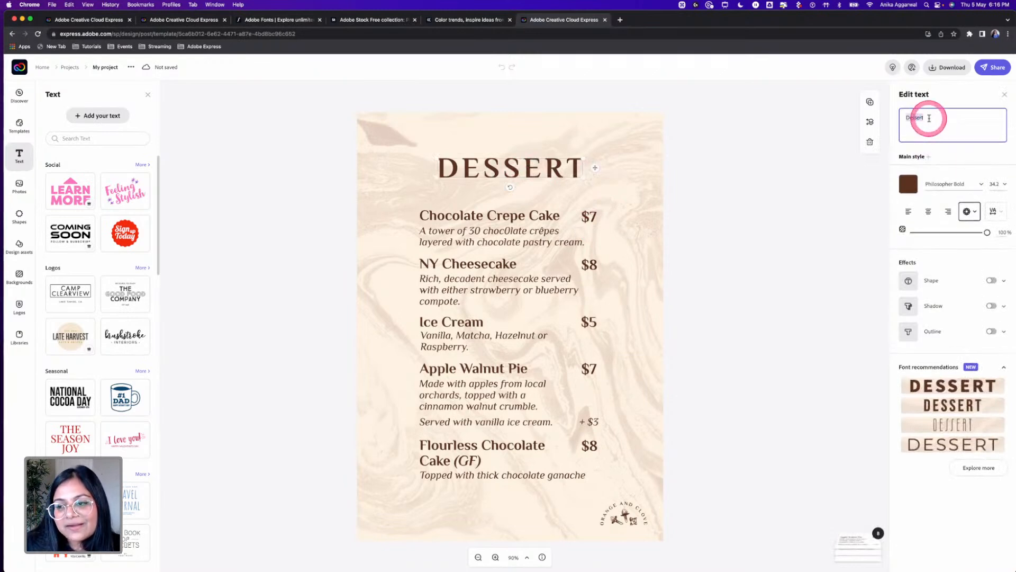
type("SPECIALS")
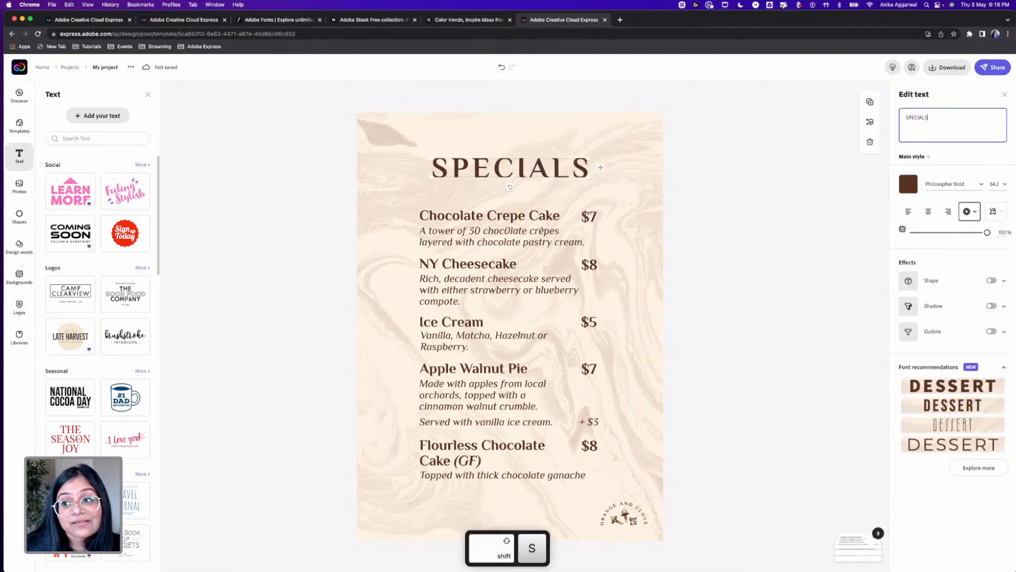
Step: Change the SPECIALS heading's font to Brother 1816 Black, found among the additional fonts in the Clean category
left_click(979, 182)
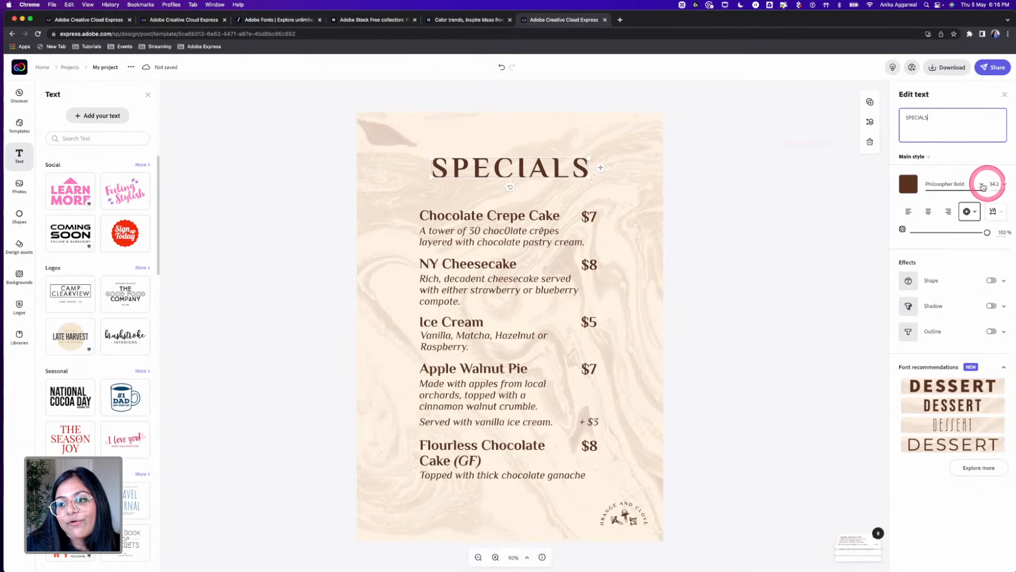
scroll(855, 339, "down", 10)
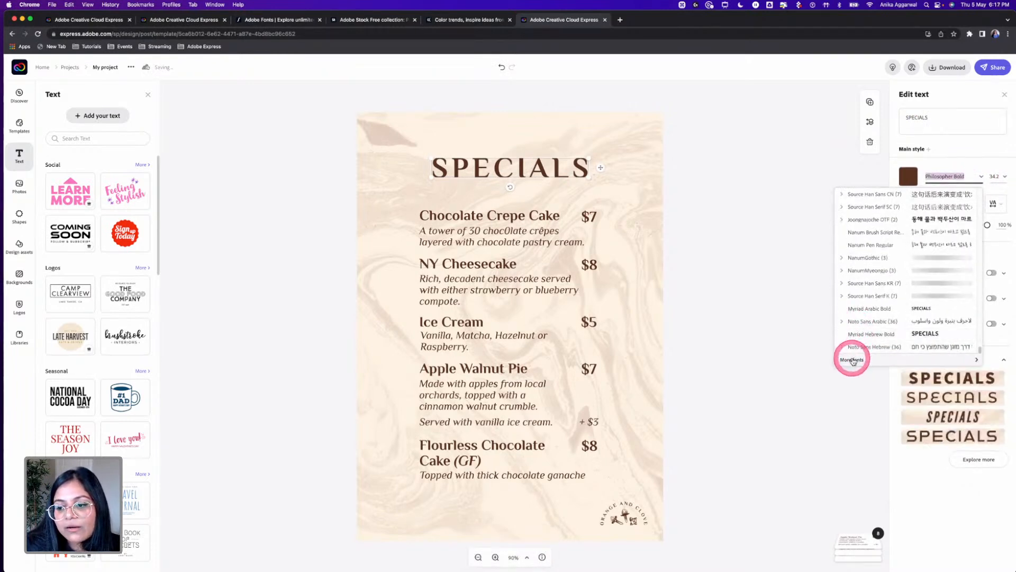
left_click(852, 360)
left_click(805, 361)
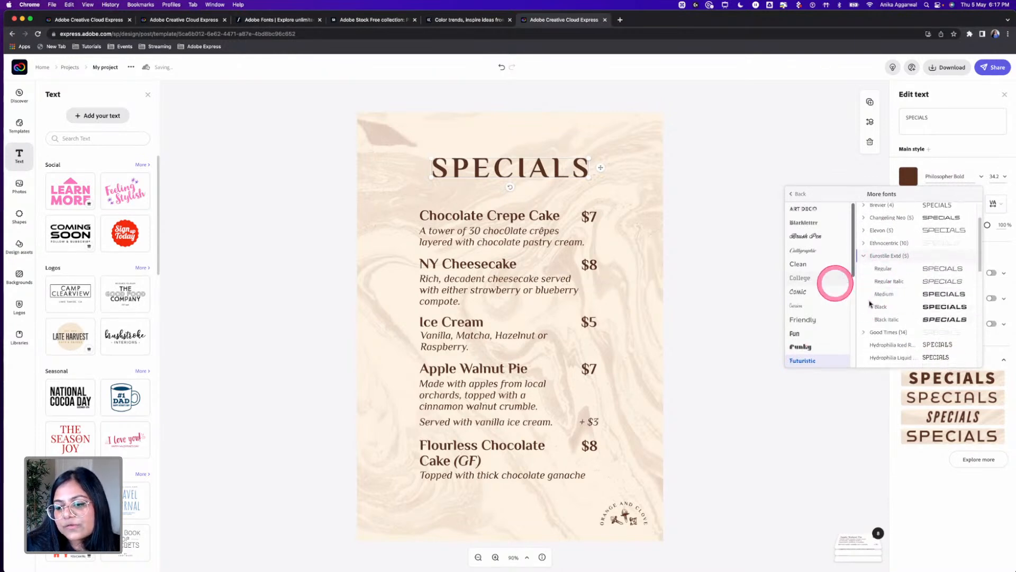
left_click(810, 264)
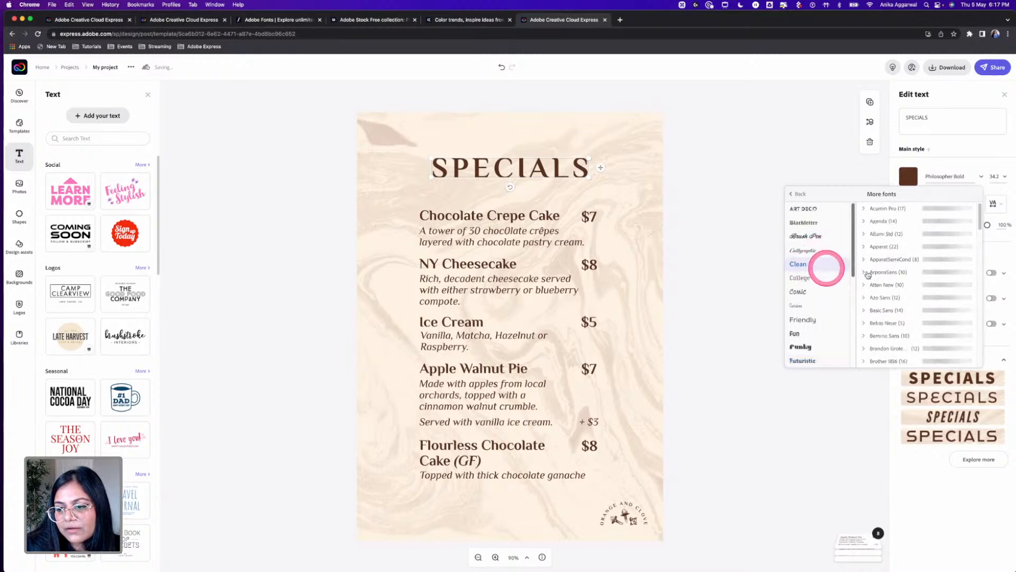
scroll(886, 317, "down", 3)
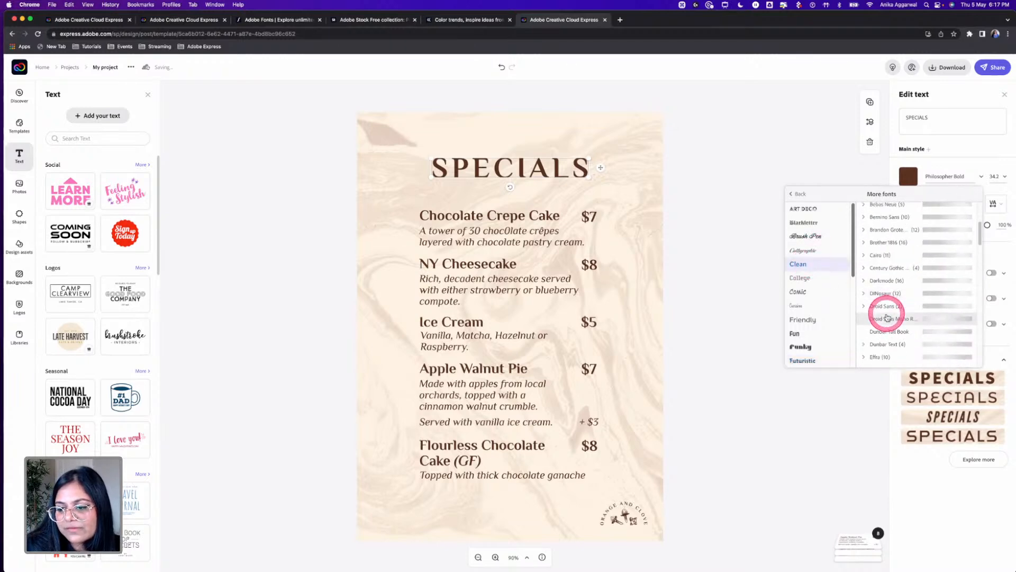
left_click(868, 242)
scroll(891, 336, "down", 3)
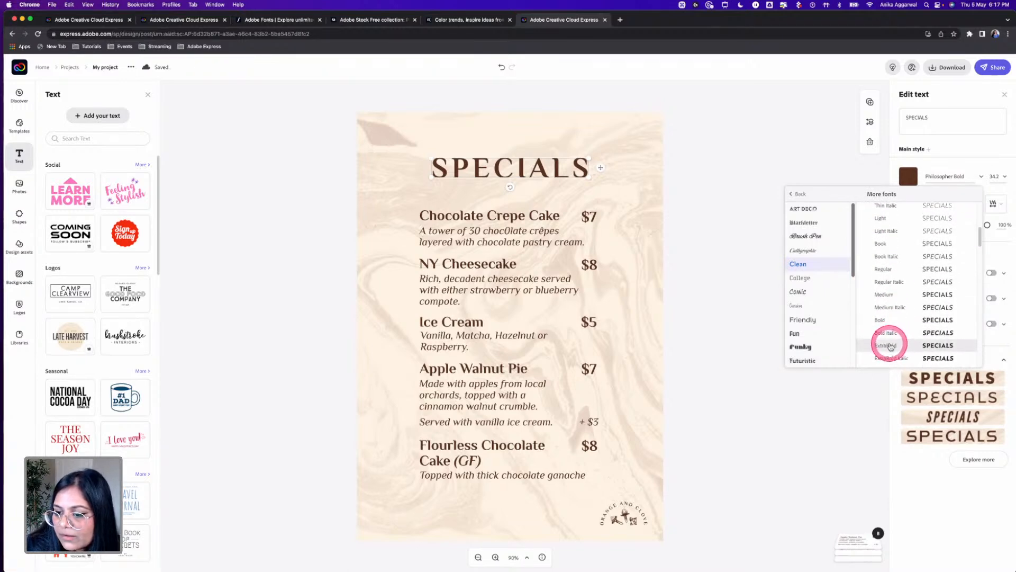
scroll(885, 336, "down", 3)
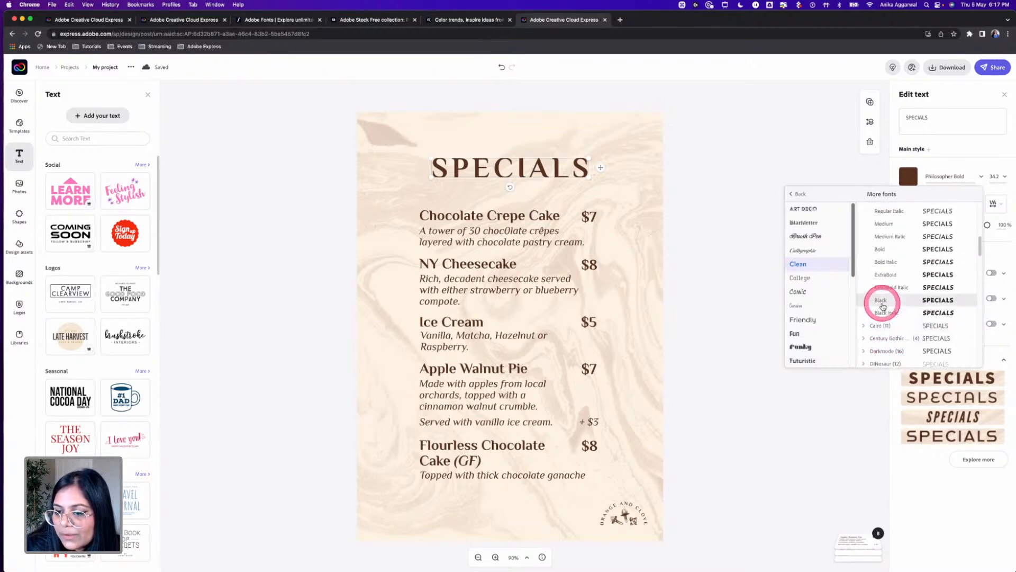
left_click(881, 295)
left_click(713, 241)
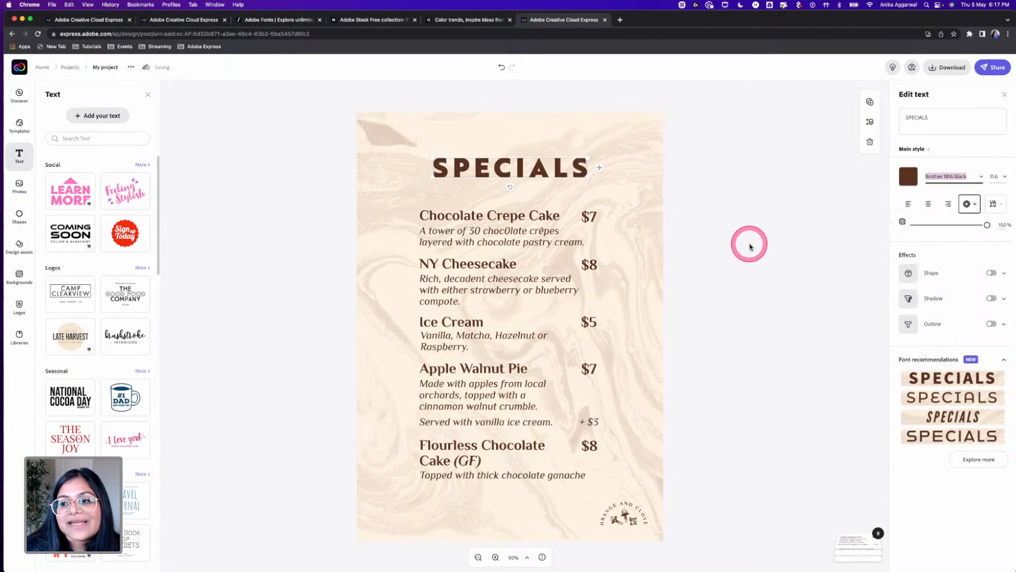
Step: Tighten the letter spacing of the SPECIALS heading to 8
left_click(995, 203)
left_click_drag(916, 239, 914, 239)
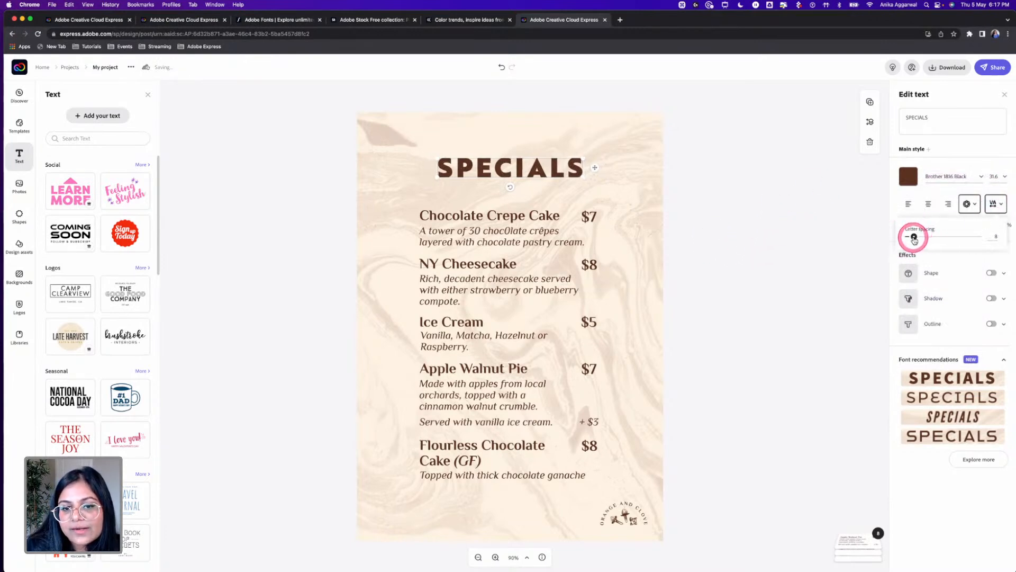
left_click(801, 204)
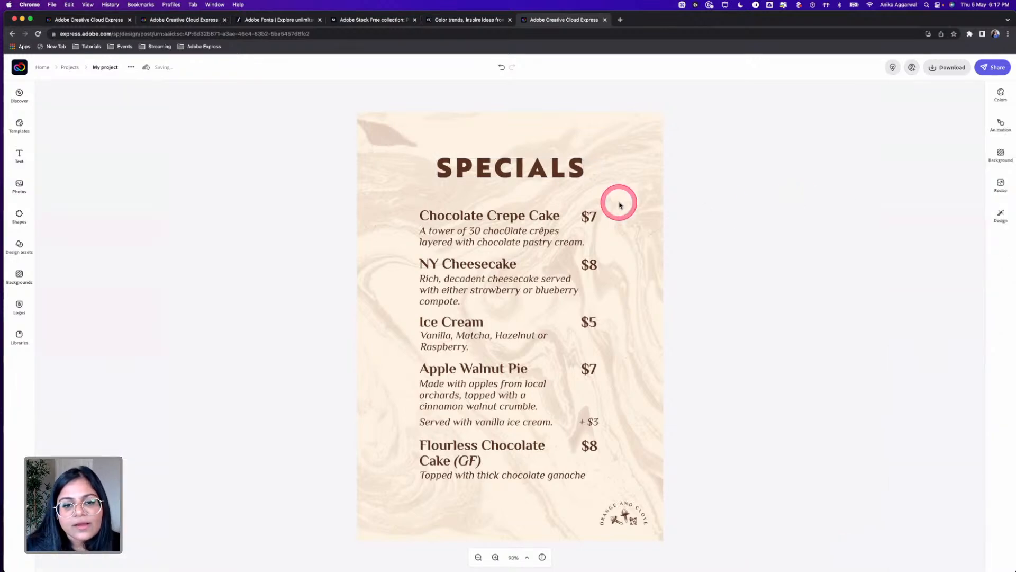
Step: Delete the marbled background image from the menu and check the plain background's colour options
left_click(609, 168)
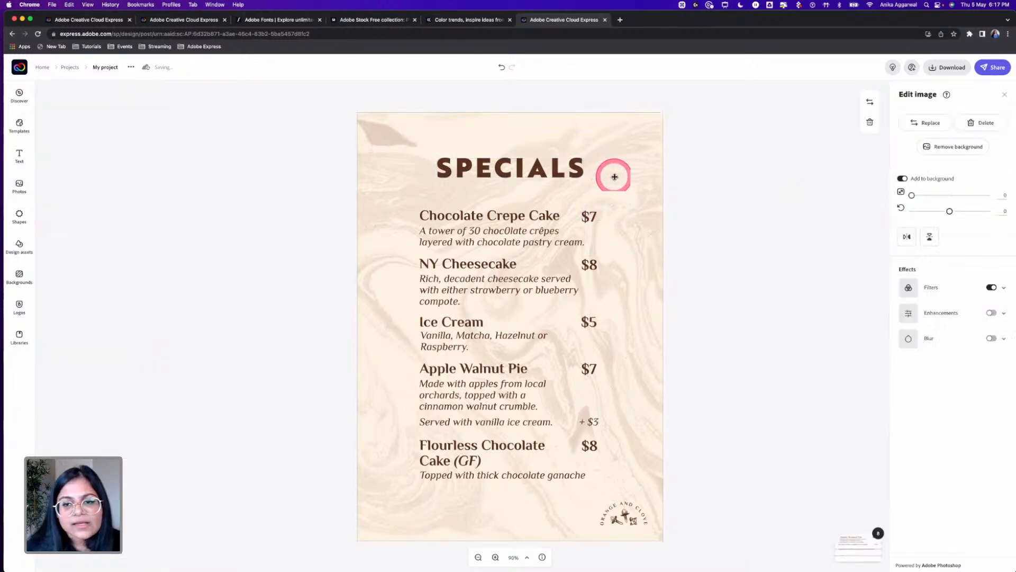
left_click(979, 127)
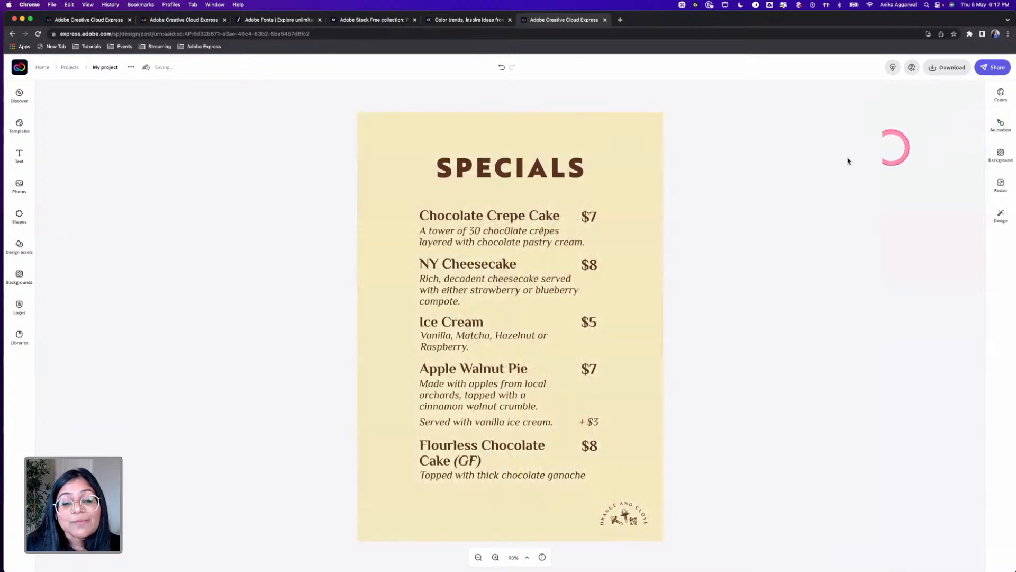
left_click(647, 157)
left_click(908, 120)
left_click(815, 154)
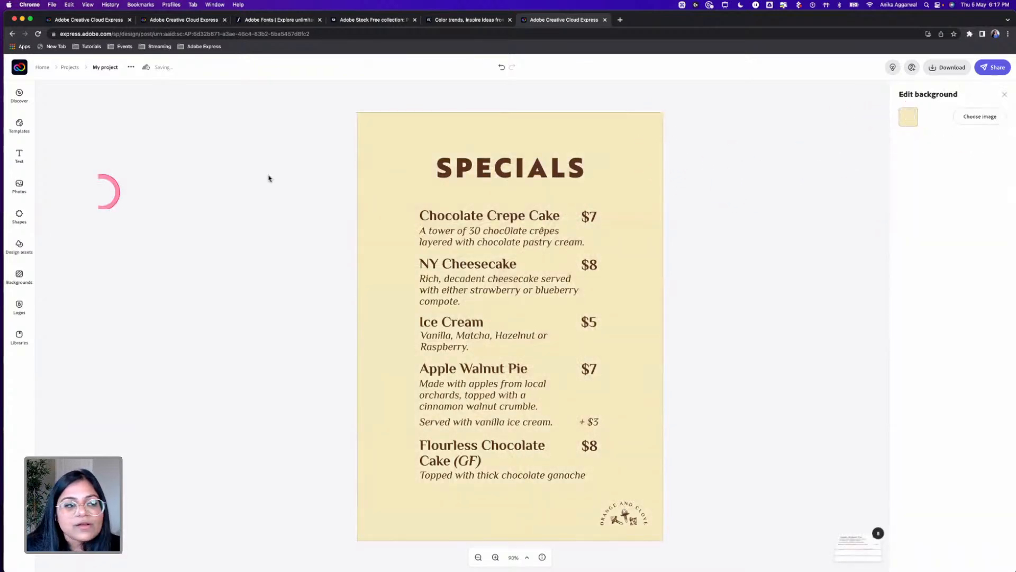
Step: Add the gold, purple and cream colour palette from the StarWars library to the menu's lower-left corner as a small strip
left_click(21, 335)
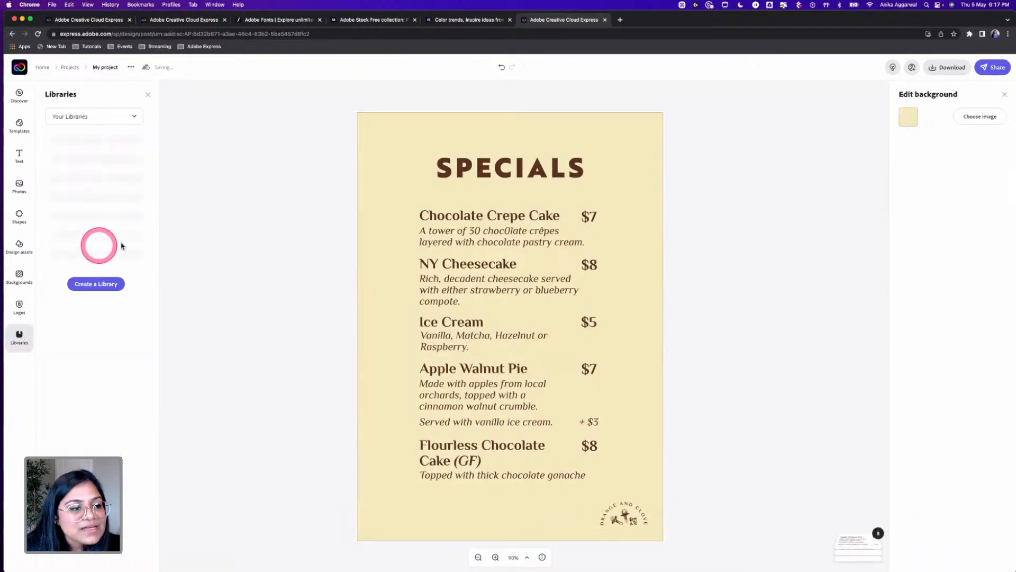
left_click(86, 179)
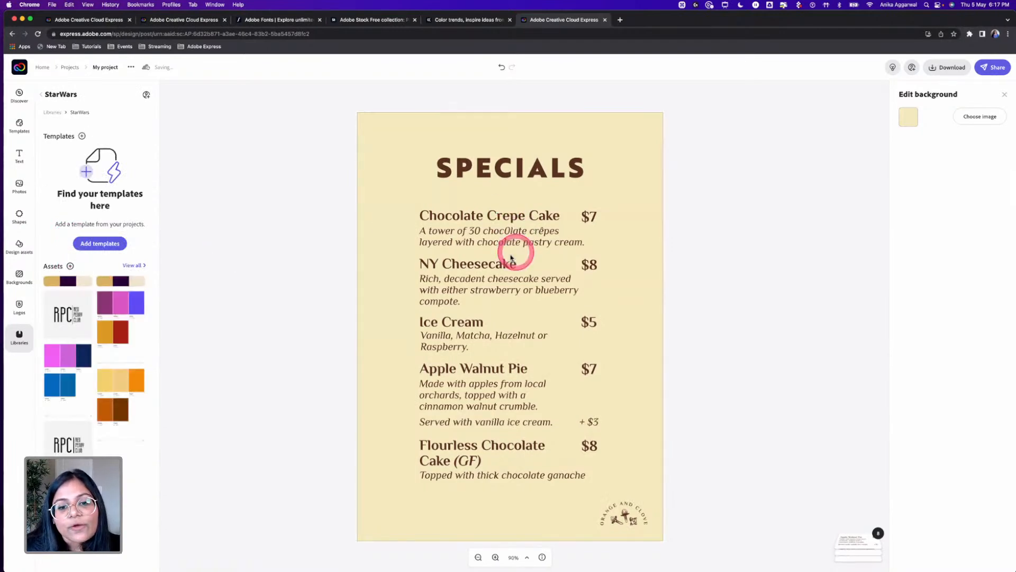
left_click(478, 489)
left_click_drag(638, 477, 515, 500)
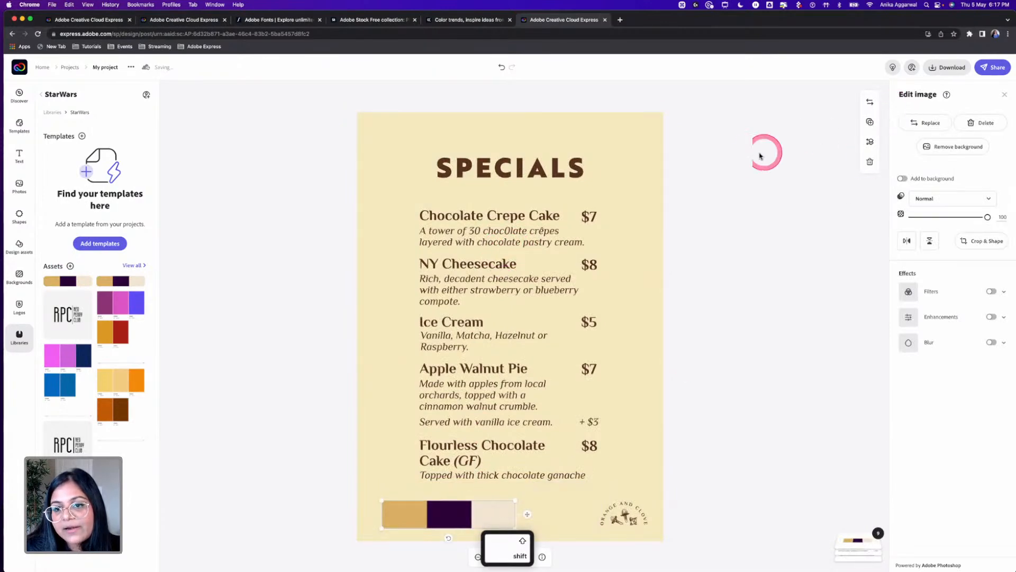
Step: Leave the blank canvas for the projects list and reopen the SPECIALS menu project
left_click(646, 150)
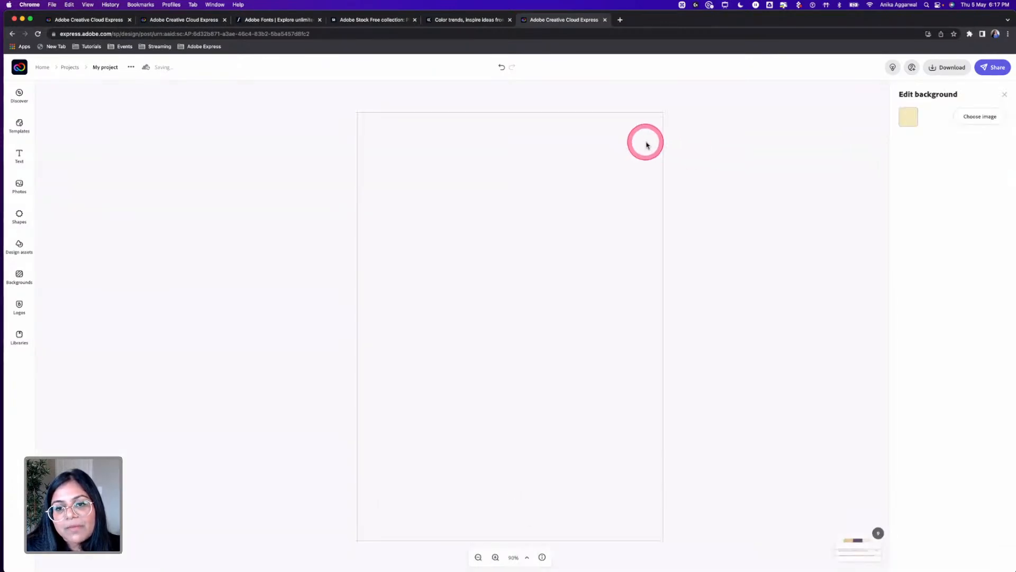
left_click(703, 175)
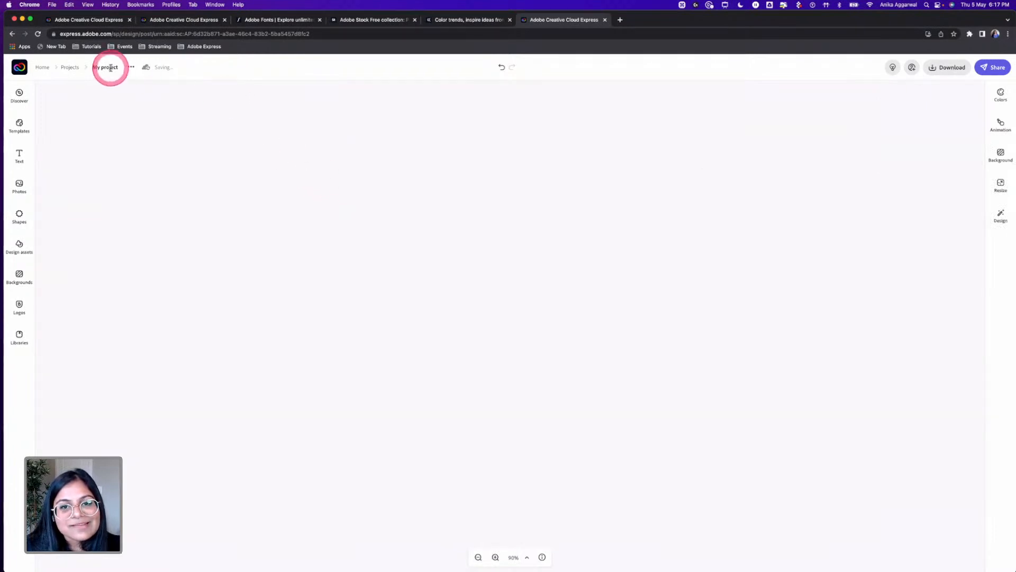
left_click(70, 68)
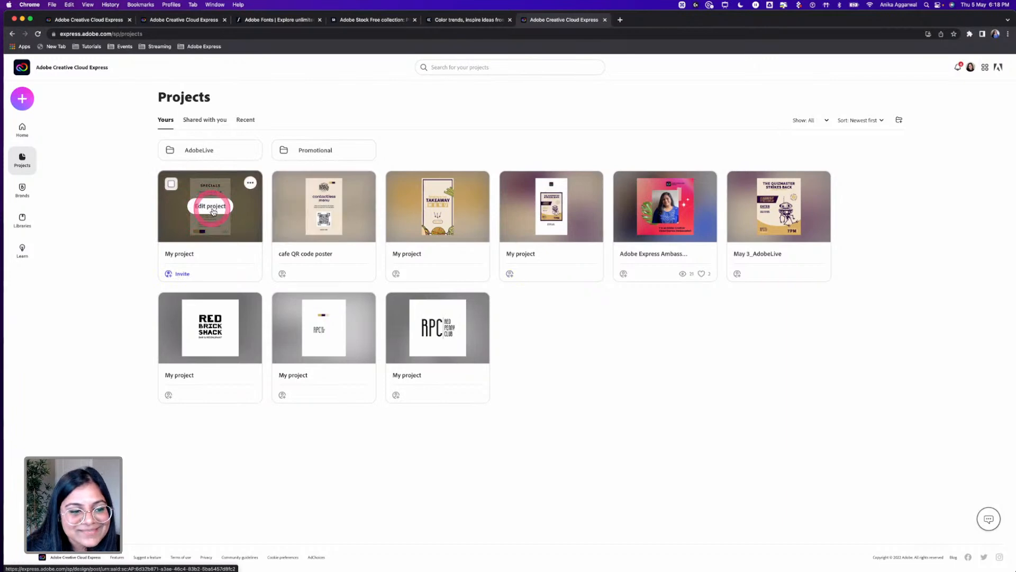
left_click(221, 206)
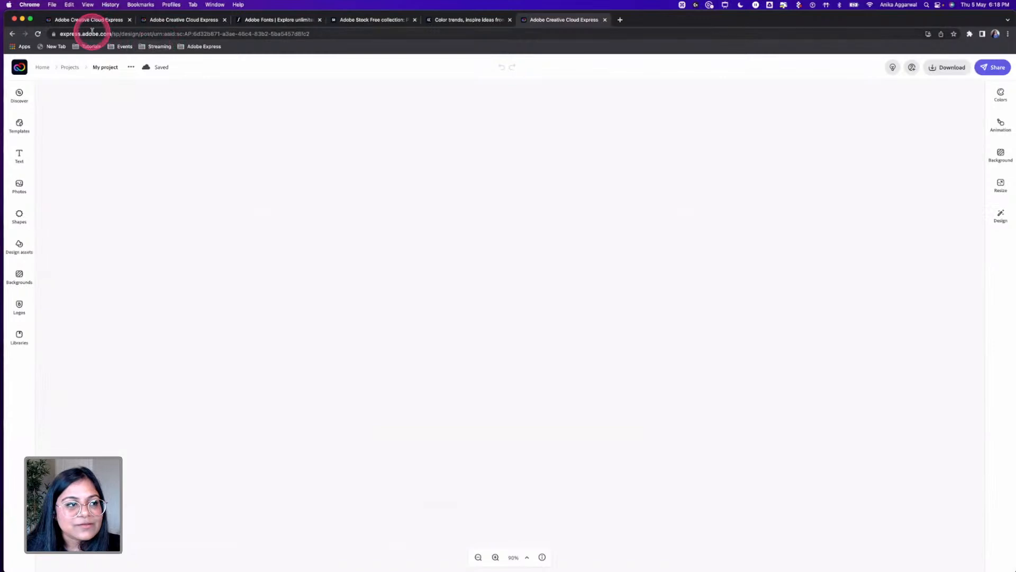
Step: Load express.adobe.com in a new browser window and go to its projects list
left_click(52, 4)
left_click(63, 25)
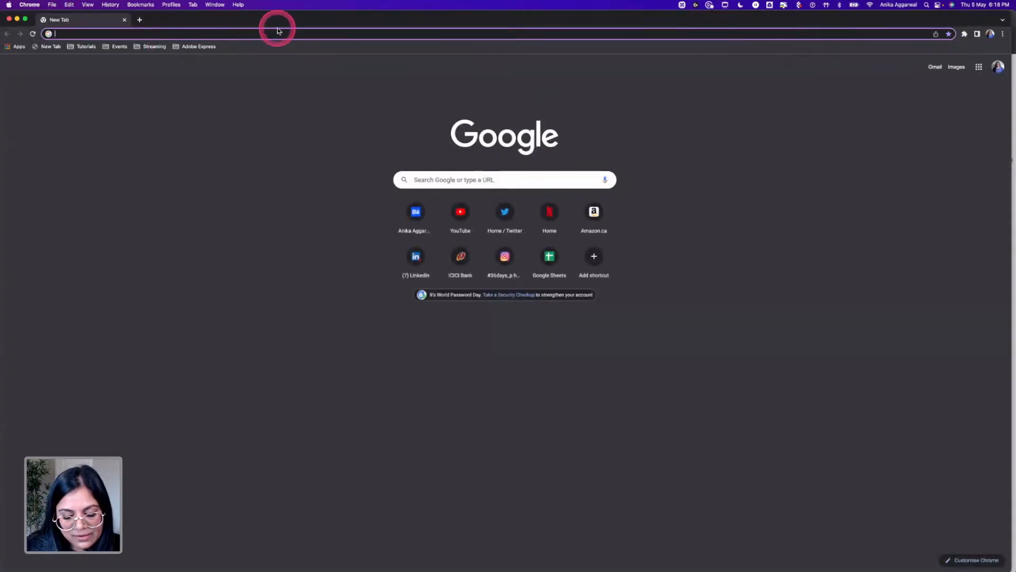
type("express.adobe.com")
key("Return")
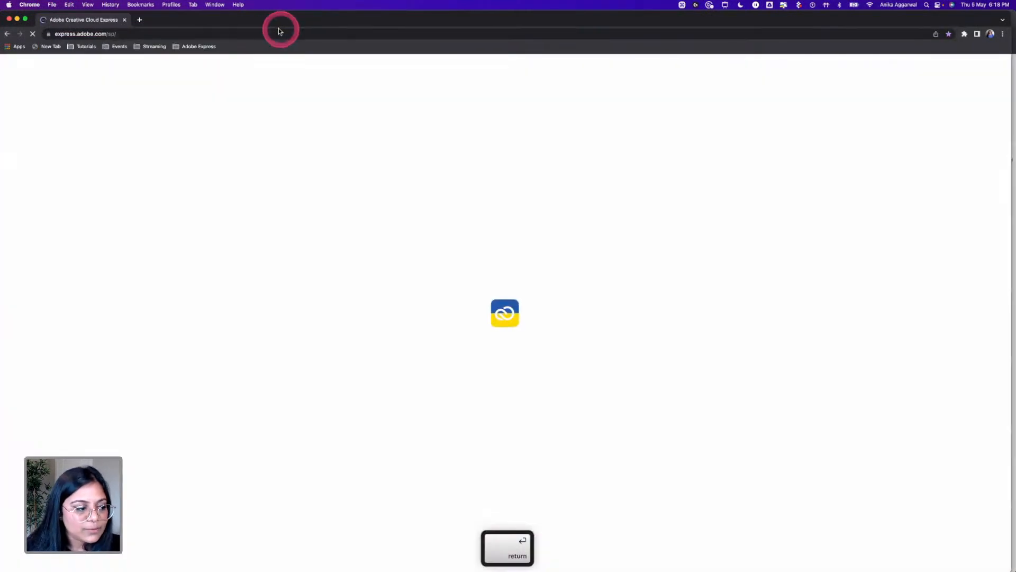
left_click(17, 157)
Step: Close the old browser window and open the SPECIALS menu project in the new one
left_click_drag(135, 16, 121, 64)
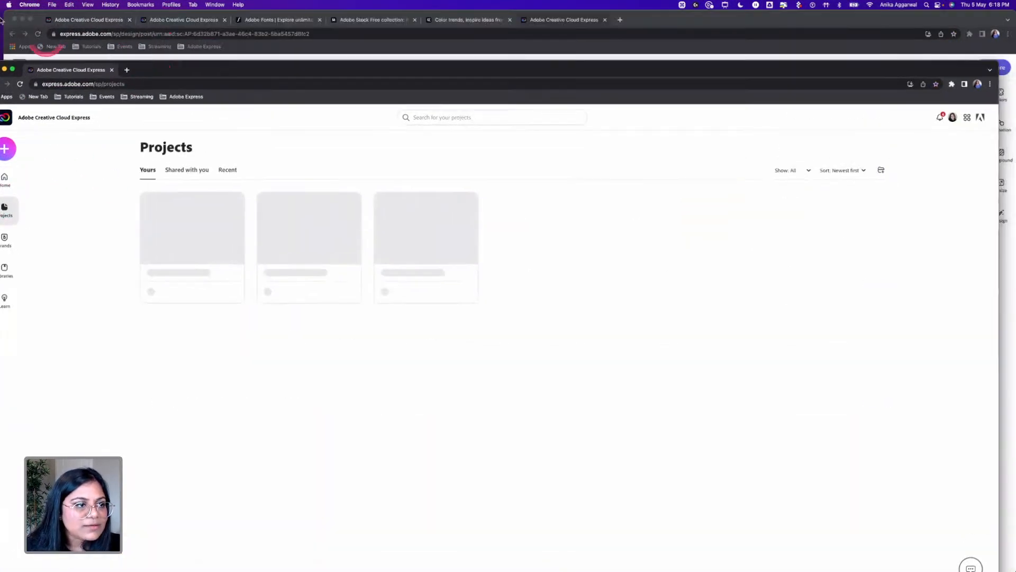
left_click(14, 19)
left_click_drag(301, 61, 319, 5)
left_click(230, 214)
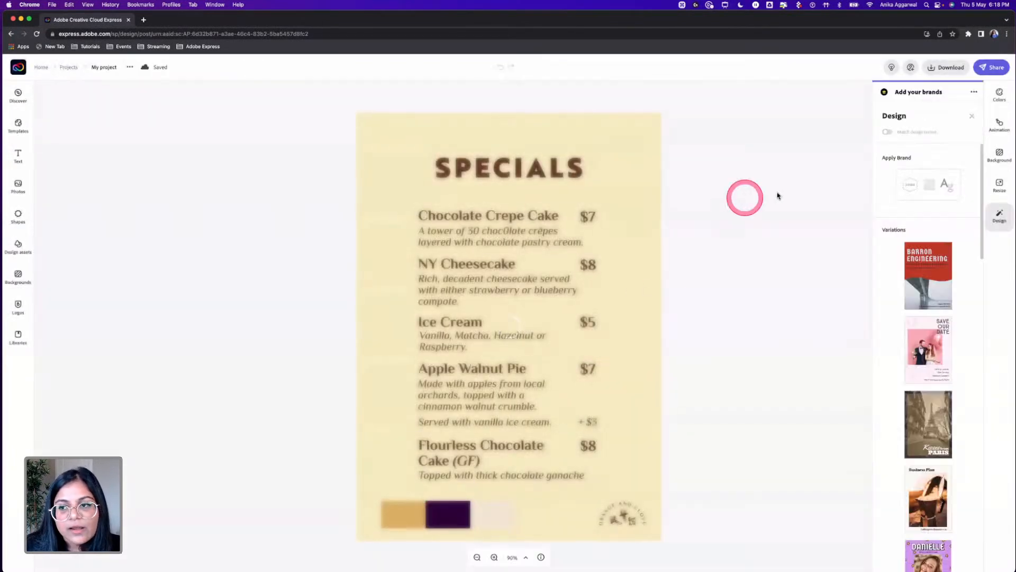
Step: Set the menu's background colour by sampling the cream swatch of the palette strip
left_click(621, 172)
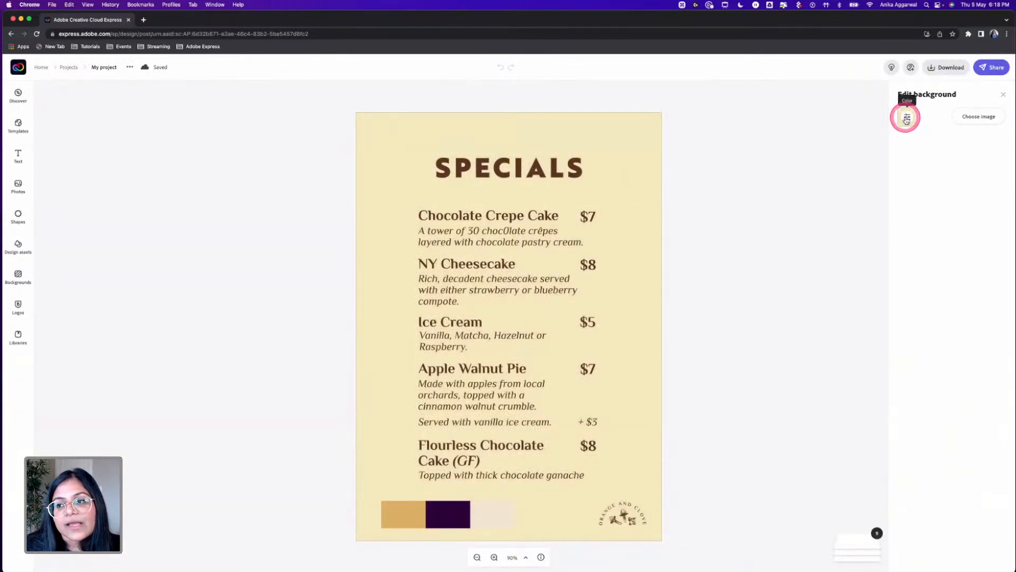
left_click(906, 118)
left_click(983, 226)
left_click(479, 509)
left_click(787, 248)
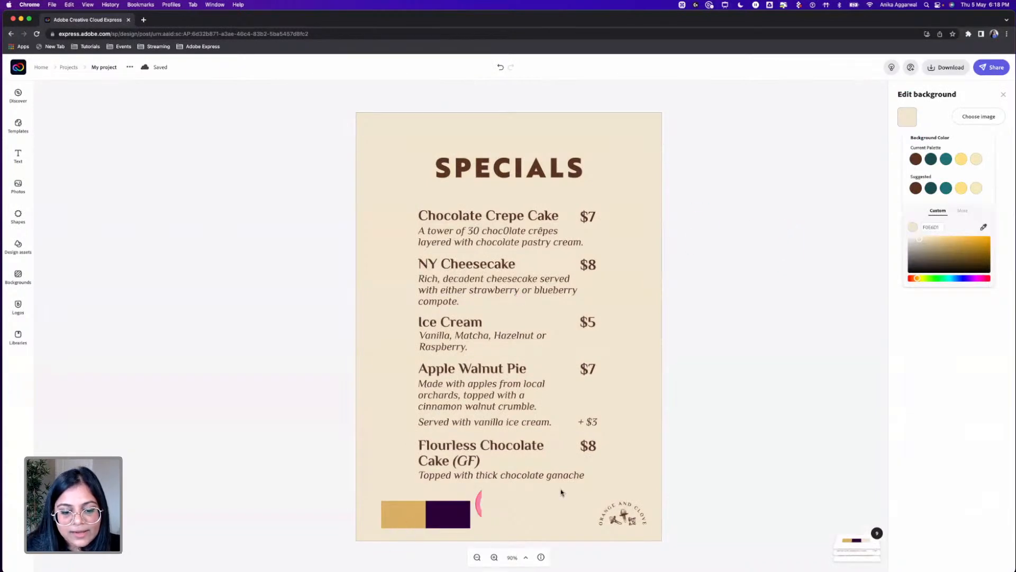
Step: Recolour the SPECIALS heading with the dark purple sampled from the palette strip
left_click(581, 168)
left_click(907, 176)
left_click(982, 302)
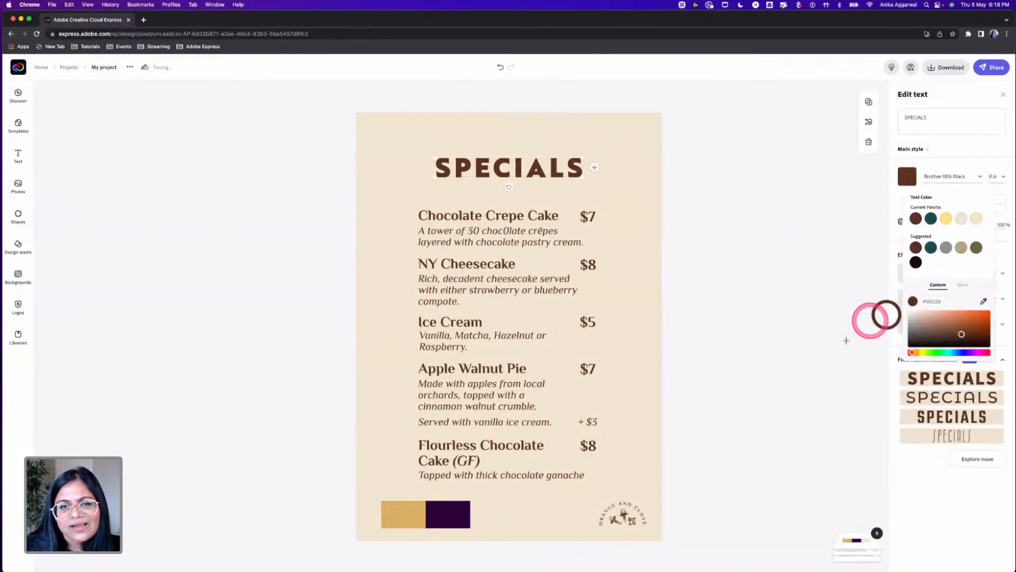
left_click(458, 513)
left_click(411, 505)
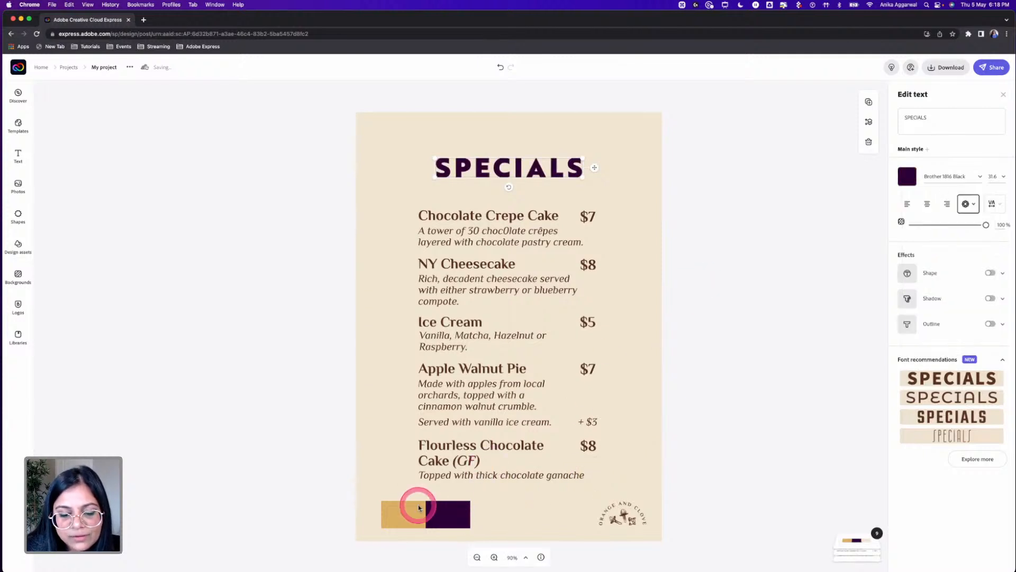
left_click(702, 320)
Step: Search the shapes for "star" and place a solid five-pointed star at the lower part of the menu
left_click(30, 214)
left_click(88, 114)
type("star")
key("Return")
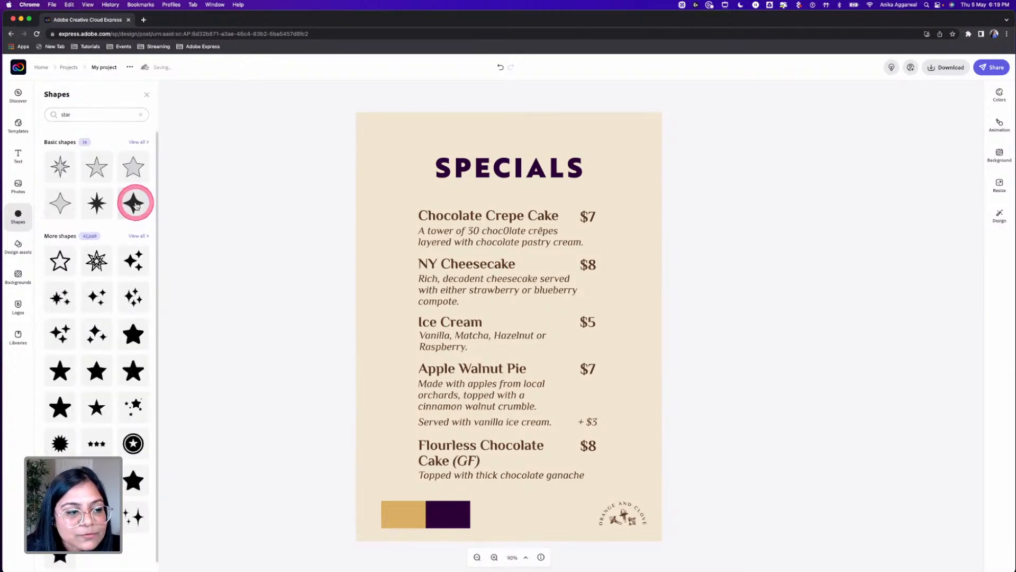
scroll(101, 373, "down", 1)
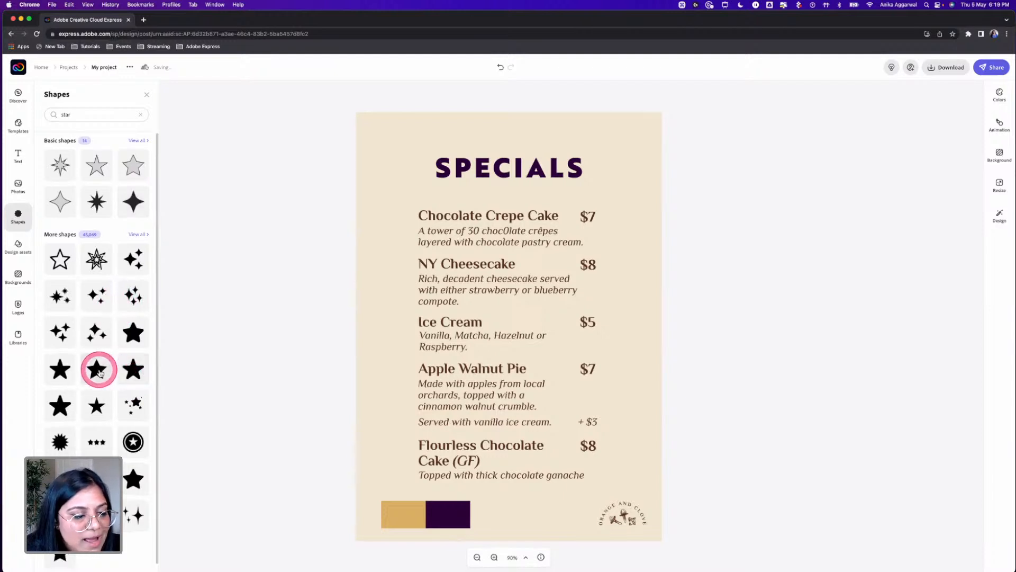
left_click_drag(502, 307, 500, 476)
Step: Fill the star with the gold sampled from the palette strip and delete the strip from the menu
left_click(907, 142)
left_click(983, 253)
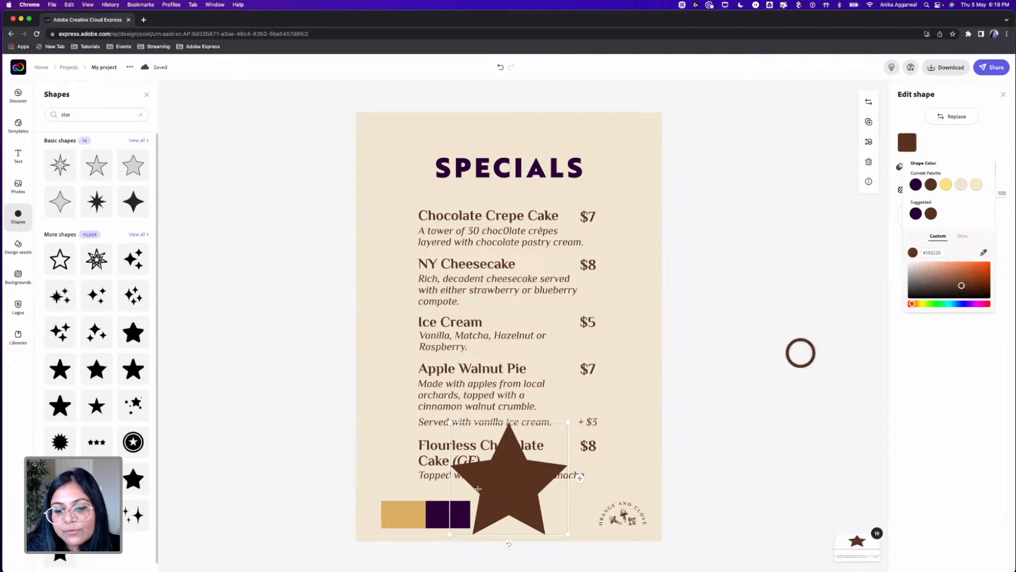
left_click(402, 525)
left_click(381, 472)
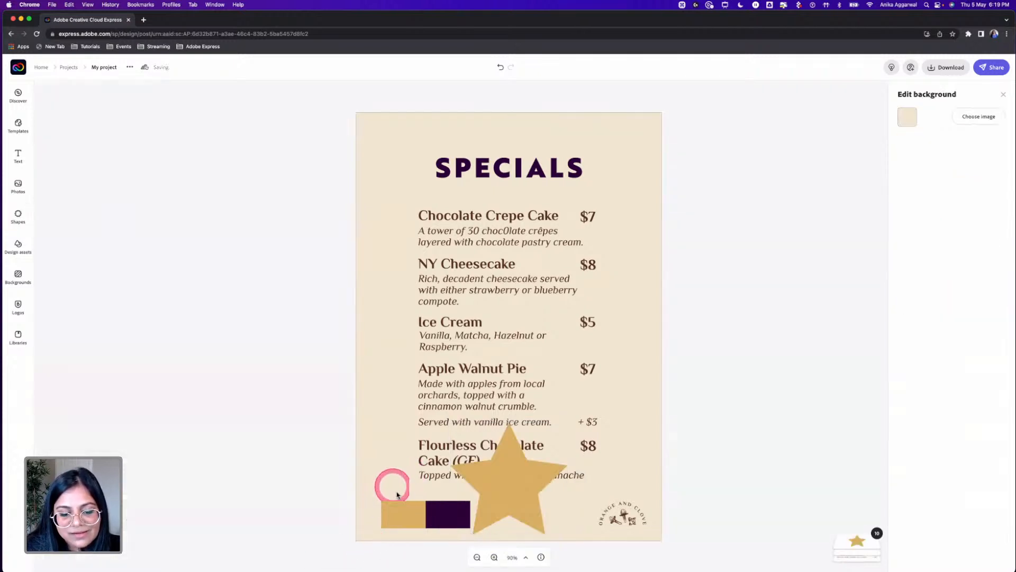
left_click(397, 500)
key("BackSpace")
Step: Shrink the gold star and move it just beneath the start of the SPECIALS heading
left_click(543, 480)
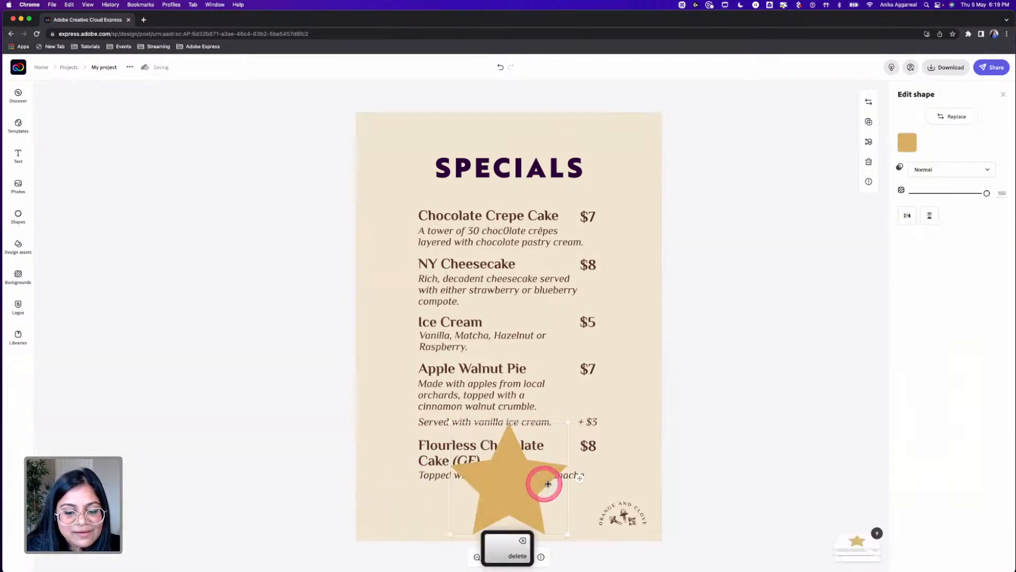
left_click_drag(569, 424, 461, 207)
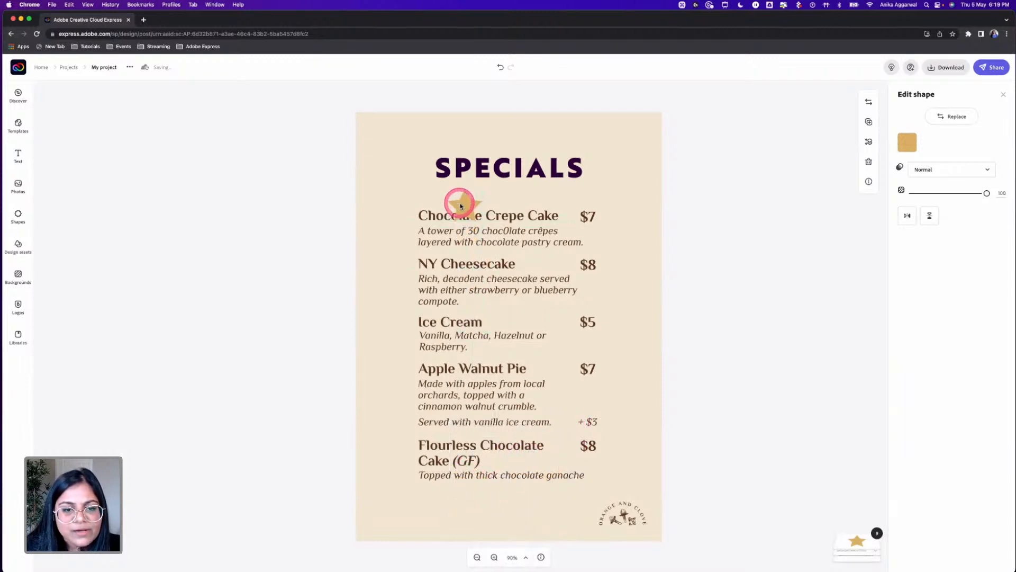
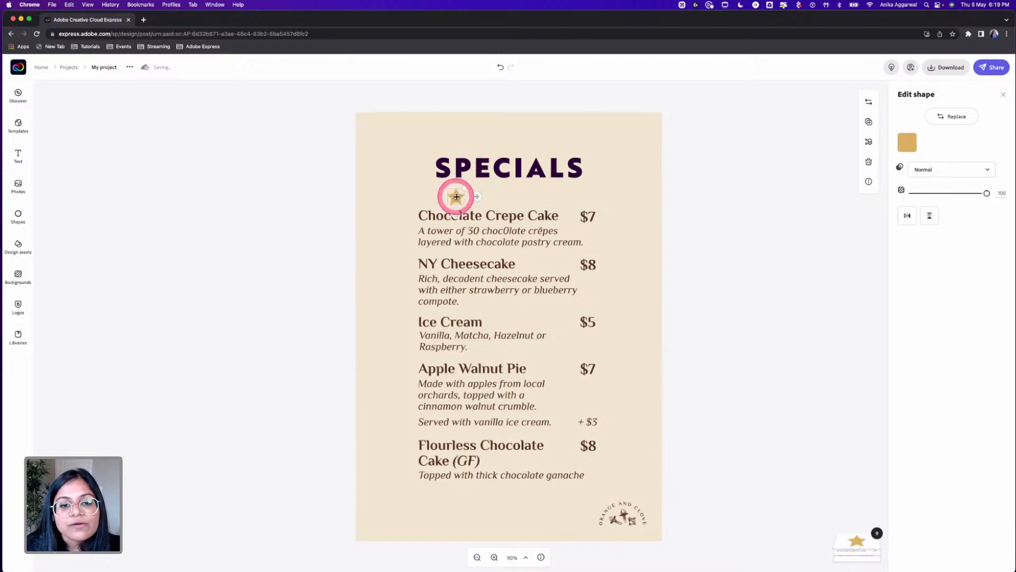
Step: Duplicate the gold star into an evenly spaced row of five beneath the SPECIALS heading and group the stars
key("alt")
left_click_drag(457, 200, 534, 198)
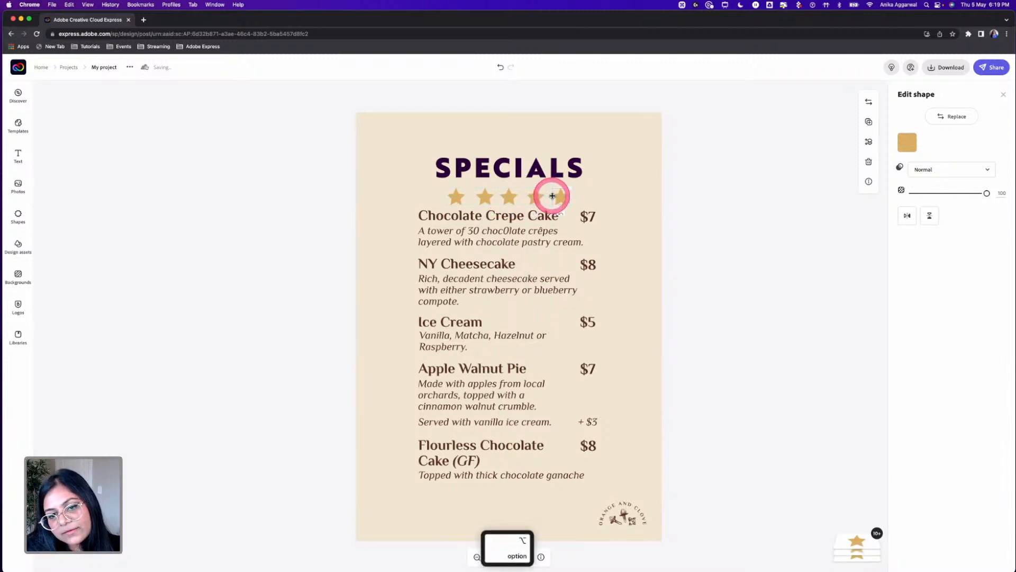
left_click(535, 196, "shift")
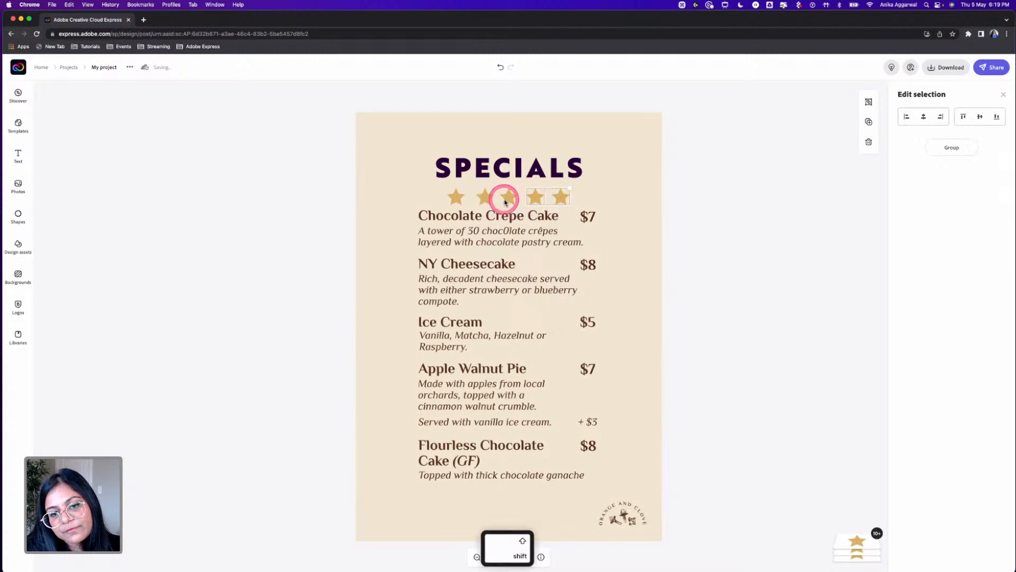
left_click_drag(464, 200, 455, 200)
left_click(459, 200, "shift")
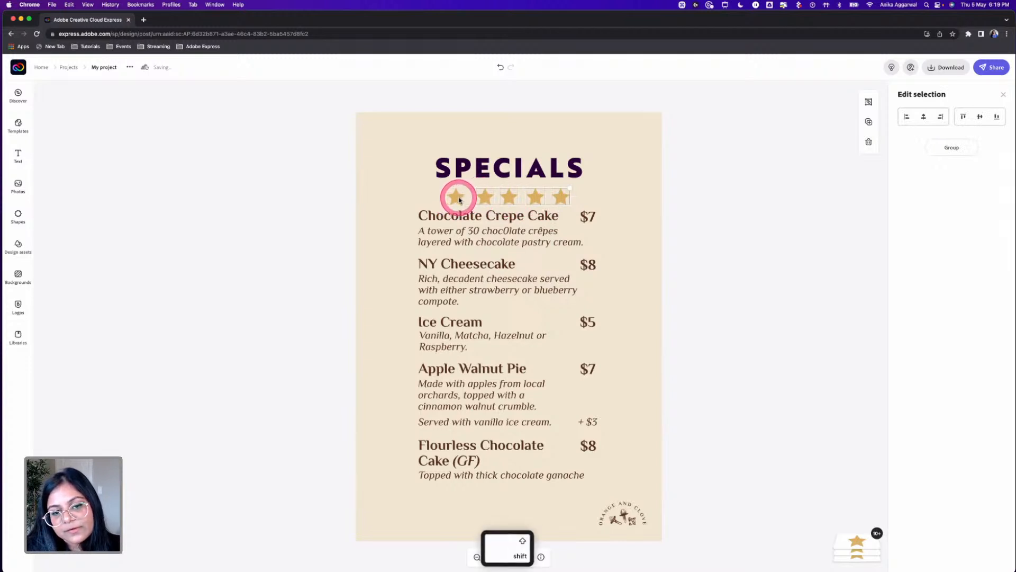
key("super+g")
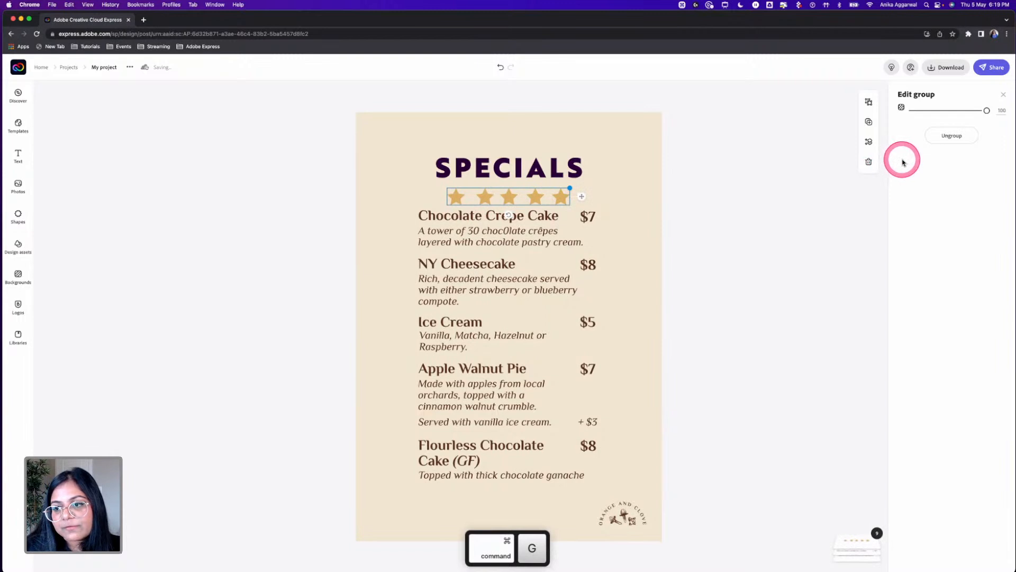
Step: Shrink the group of five stars and place it between the SPECIALS heading and the first dish
left_click(513, 197)
mouse_move(518, 198)
left_mouse_down()
mouse_move(566, 183)
mouse_move(533, 199)
mouse_move(502, 196)
left_mouse_up()
left_click(551, 207)
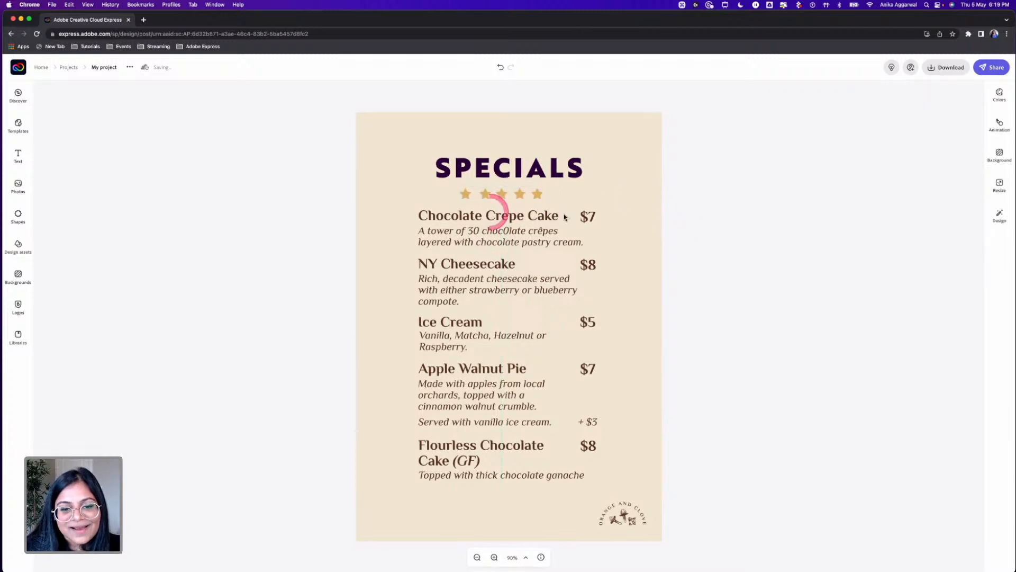
Step: Ungroup the Chocolate Crepe Cake entry and change its dish name to "Blue Milk Pancakes"
left_click(449, 223)
left_click(936, 136)
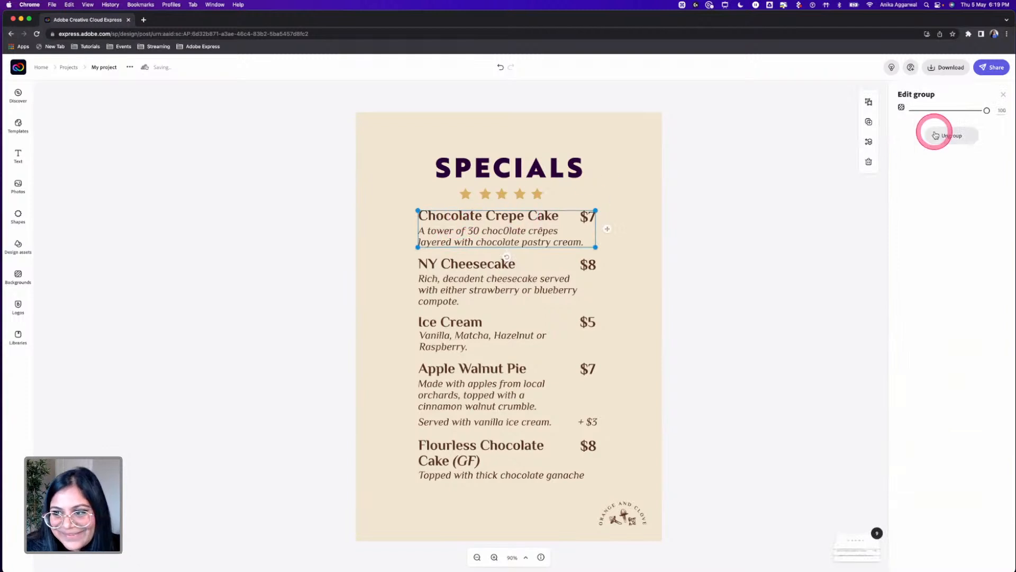
left_click(515, 218)
left_click(919, 125)
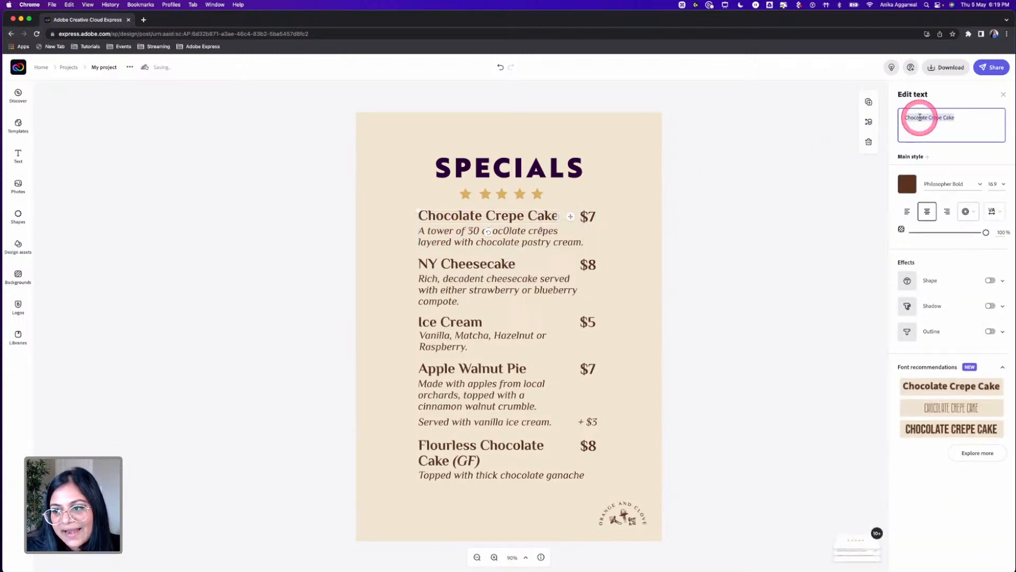
type("Blue Milk")
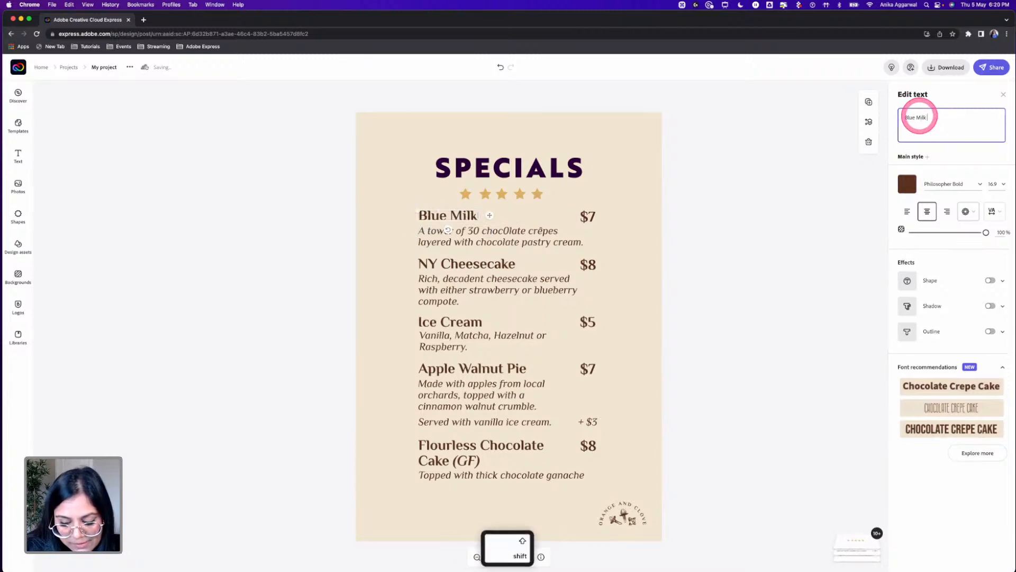
type(" Pancakes")
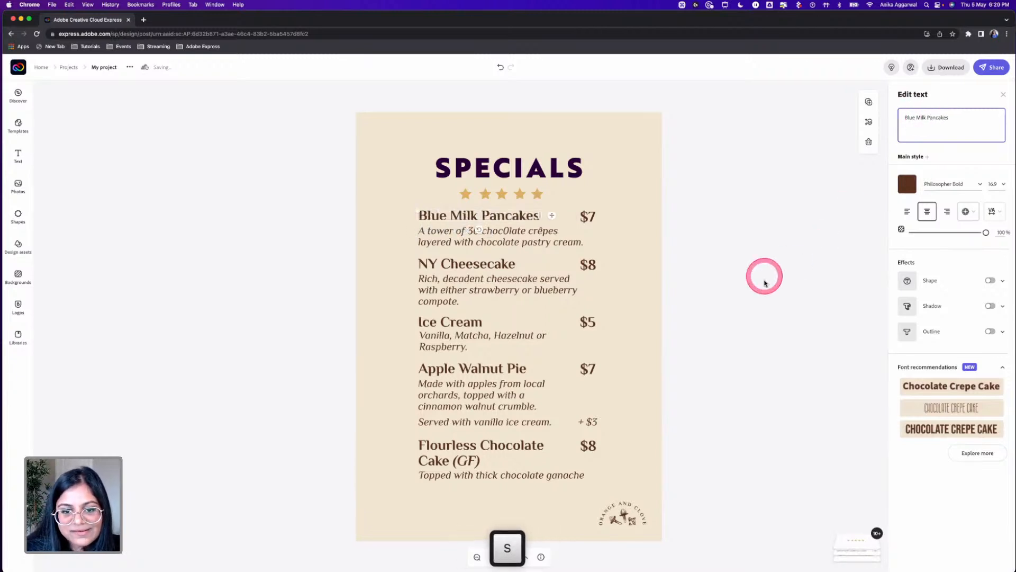
left_click(765, 279)
Step: Replace the first dish's description with the copied text "Cut into circular slices with bubbles on the top ($16)"
left_click(464, 234)
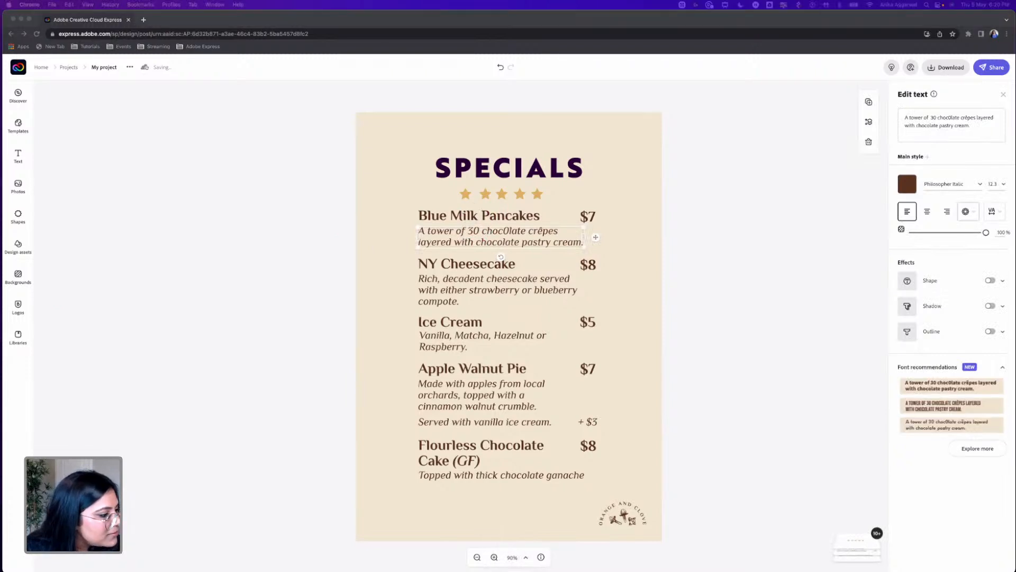
key("ctrl+c")
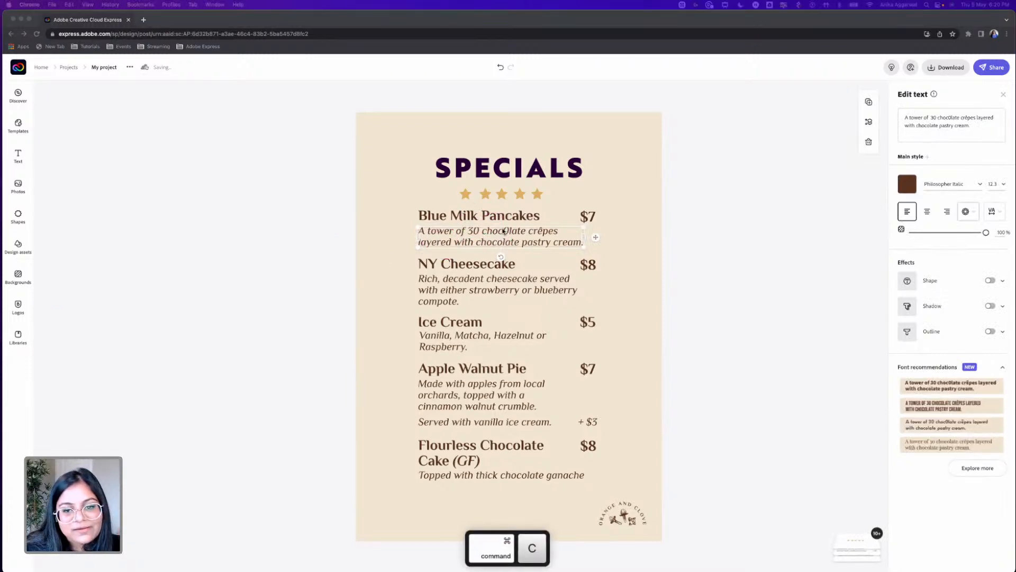
left_click(970, 122)
key("ctrl+a")
key("ctrl+v")
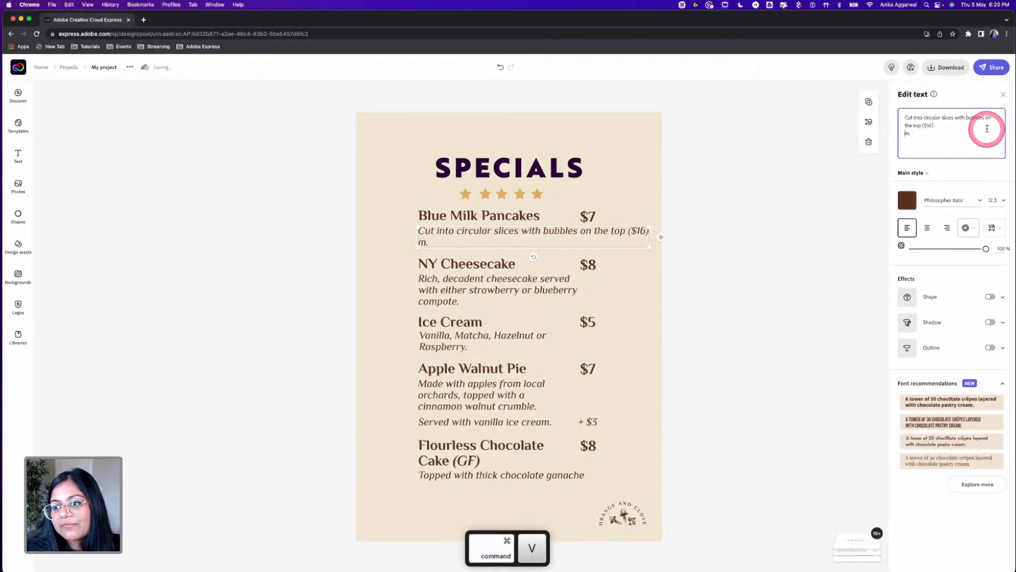
Step: Ungroup the NY Cheesecake entry so its name, description and price can be edited separately
left_click(442, 270)
left_click(951, 137)
left_click(629, 254)
Step: Change the NY Cheesecake dish name to "Happy Patty"
left_click(488, 271)
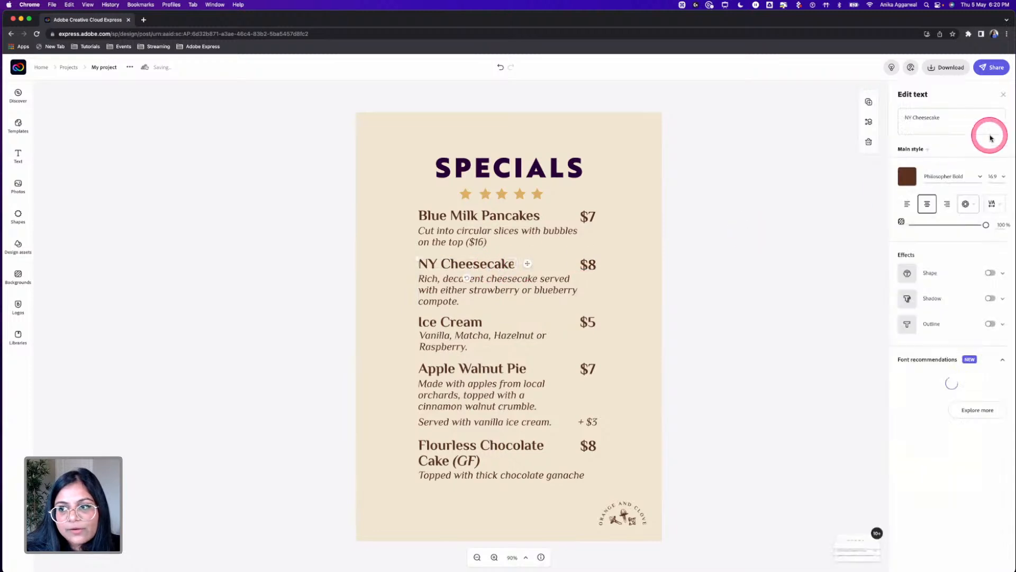
left_click(946, 122)
type("Happy")
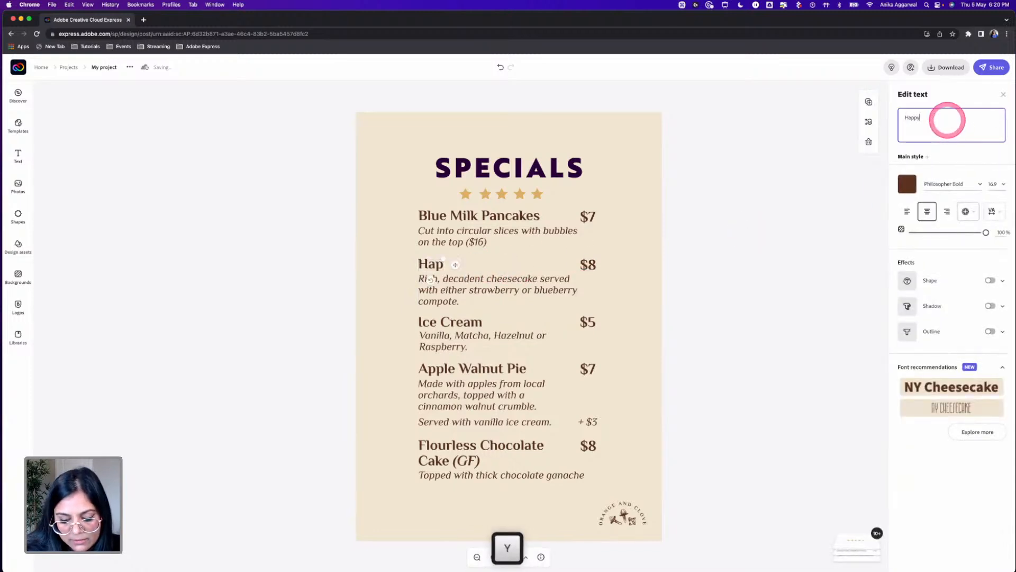
type(" Patty")
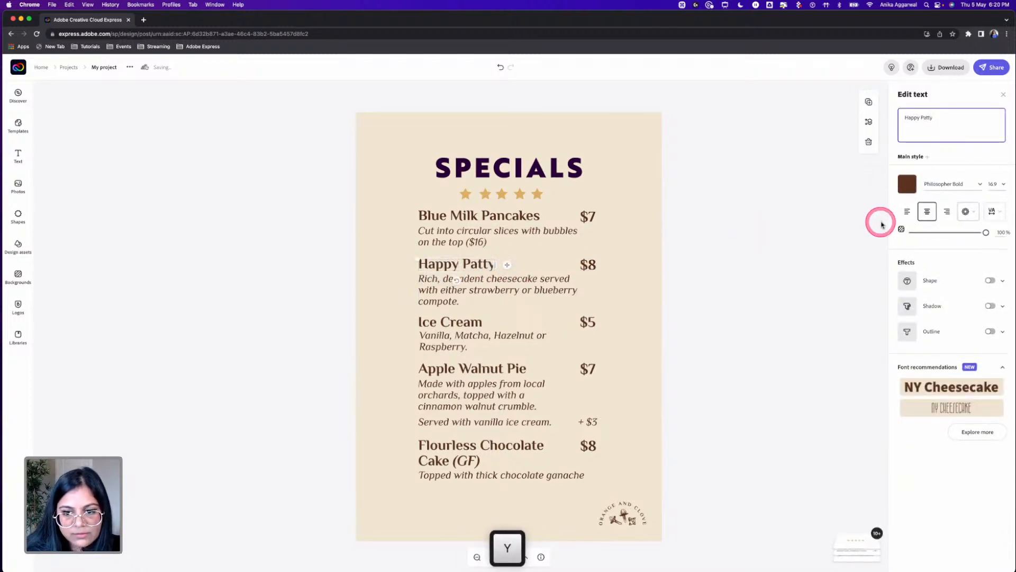
left_click(881, 225)
Step: Replace the second dish's description with the copied "Meats, sauces and nuts. Not for the weak ($23)" and align it under the dish name
left_click(454, 288)
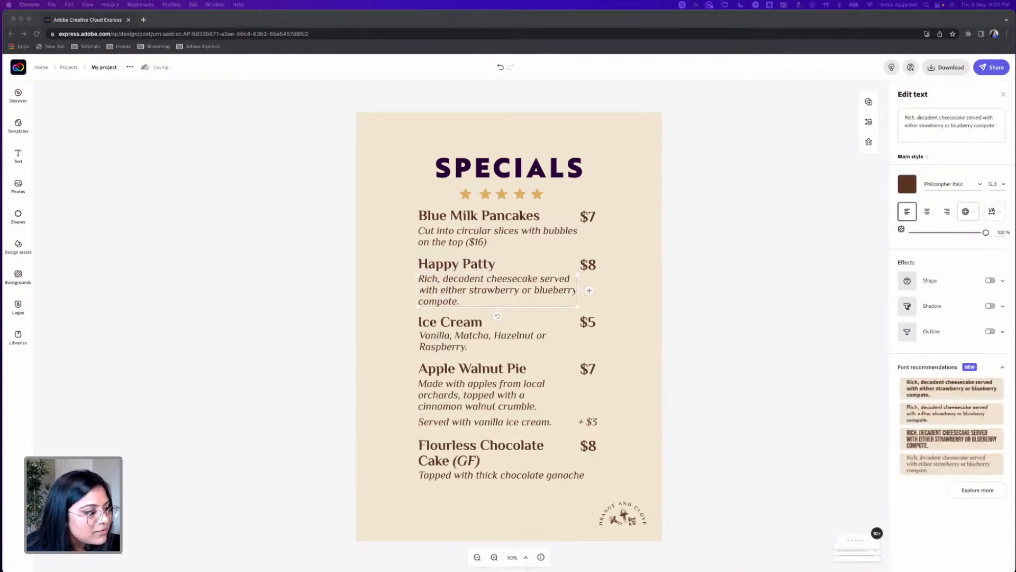
key("super+c")
left_click_drag(995, 127, 903, 121)
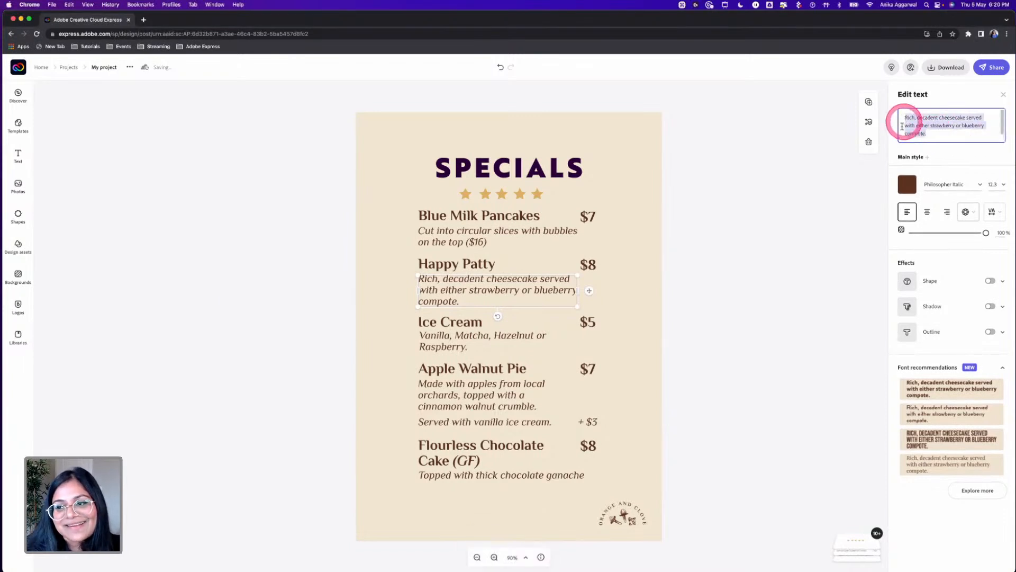
key("super+v")
left_click(741, 277)
left_click(496, 317)
left_click_drag(436, 288, 433, 284)
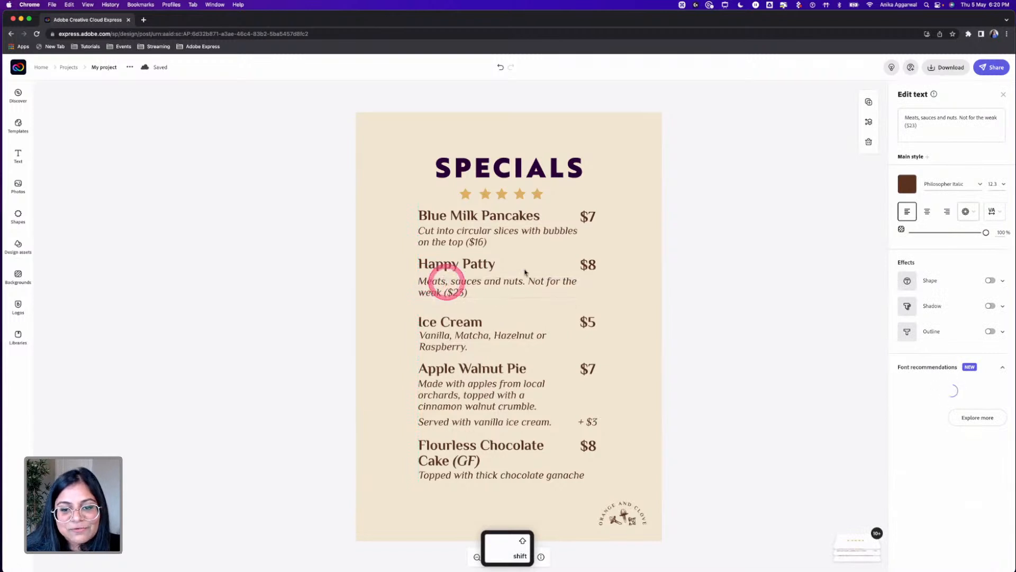
left_click(707, 265)
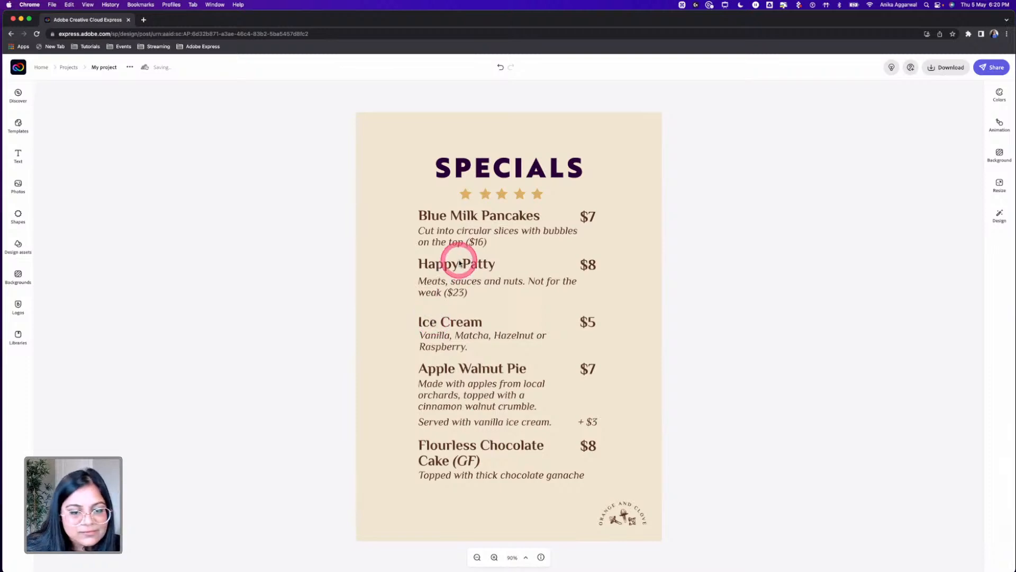
Step: Rename the second dish as "Quick Meal Pack"
left_click(458, 263)
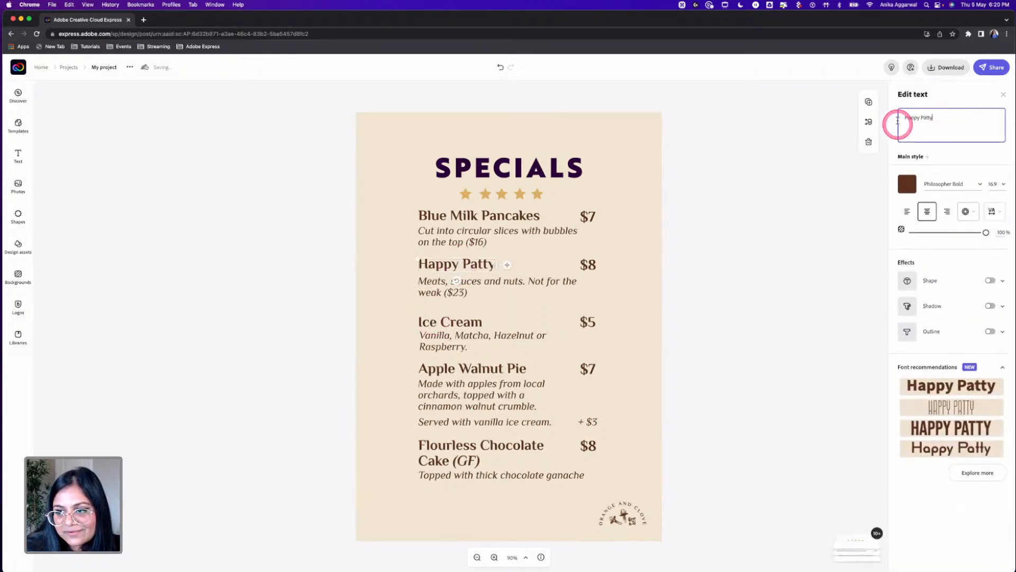
left_click_drag(896, 124, 939, 106)
type("Quick Meal")
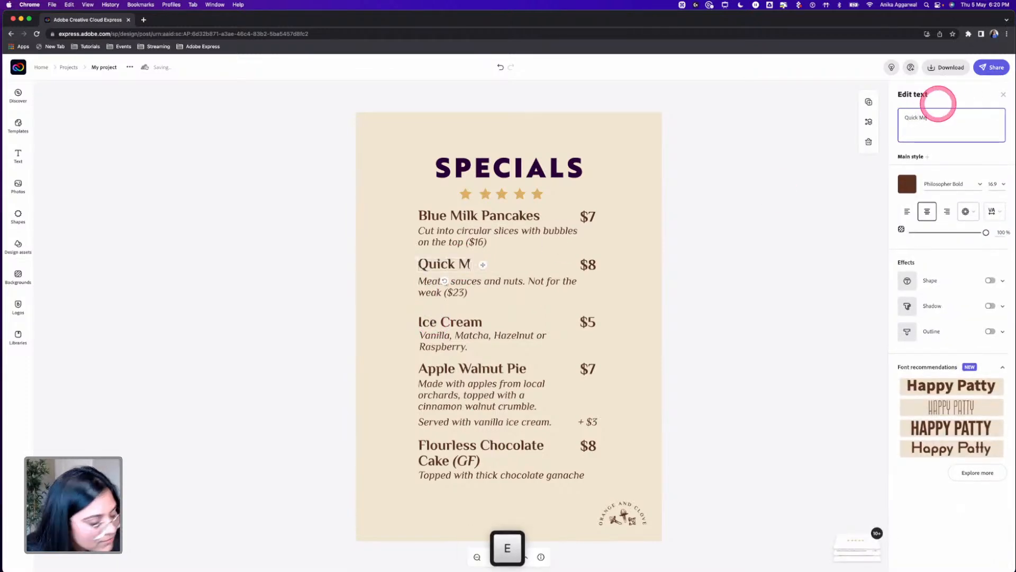
type(" Pack")
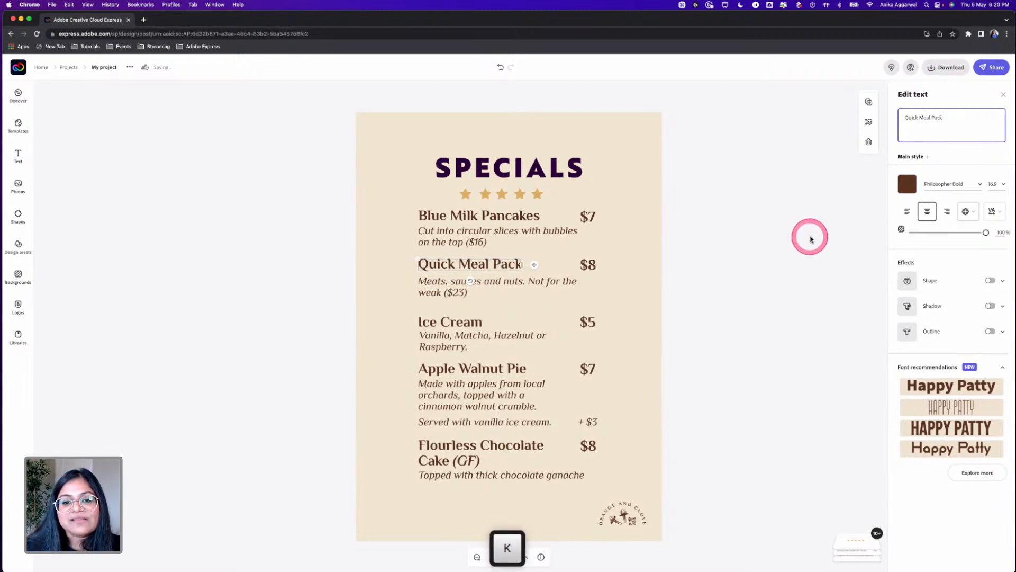
left_click(794, 233)
Step: Group the Blue Milk Pancakes name, description and price, and do the same for the Quick Meal Pack entry
left_click(484, 214)
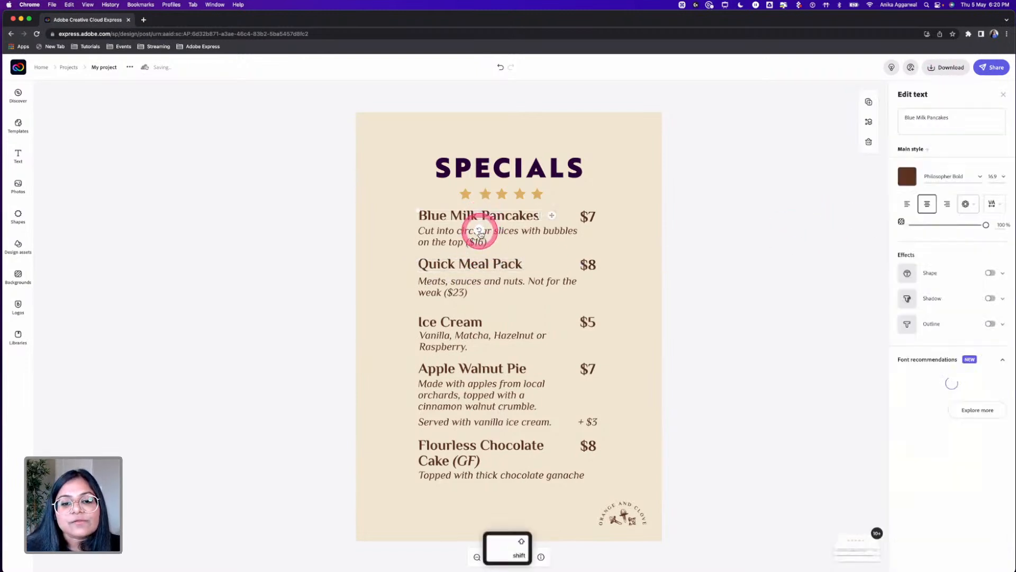
left_click(568, 212, "shift")
left_click(948, 146)
left_click(456, 283)
left_click(586, 267, "shift")
left_click(959, 149)
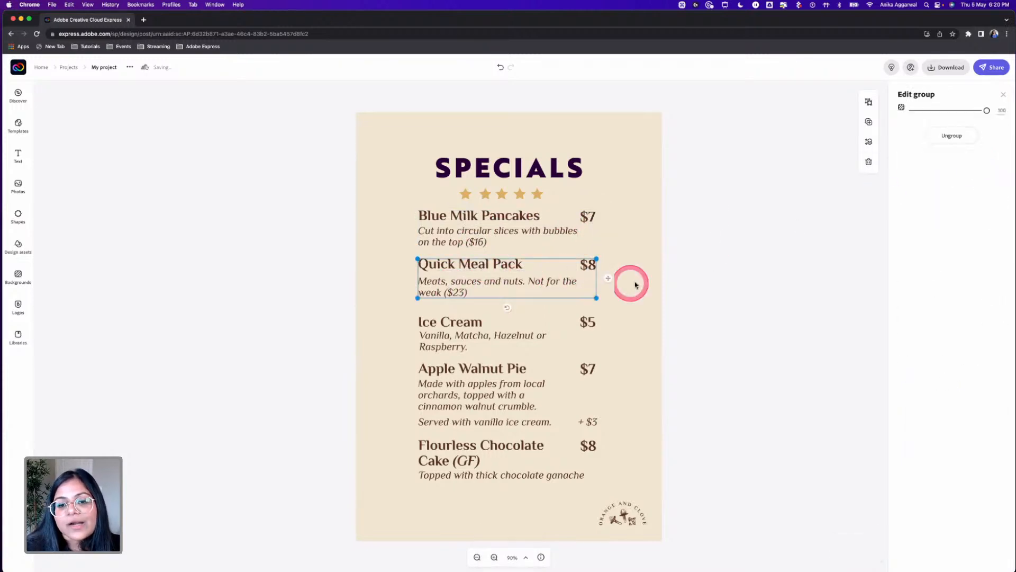
Step: Combine all five dish entries, from Blue Milk Pancakes to Flourless Chocolate Cake, into one group
left_click(477, 236, "shift")
left_click(461, 324, "shift")
left_click(465, 378, "shift")
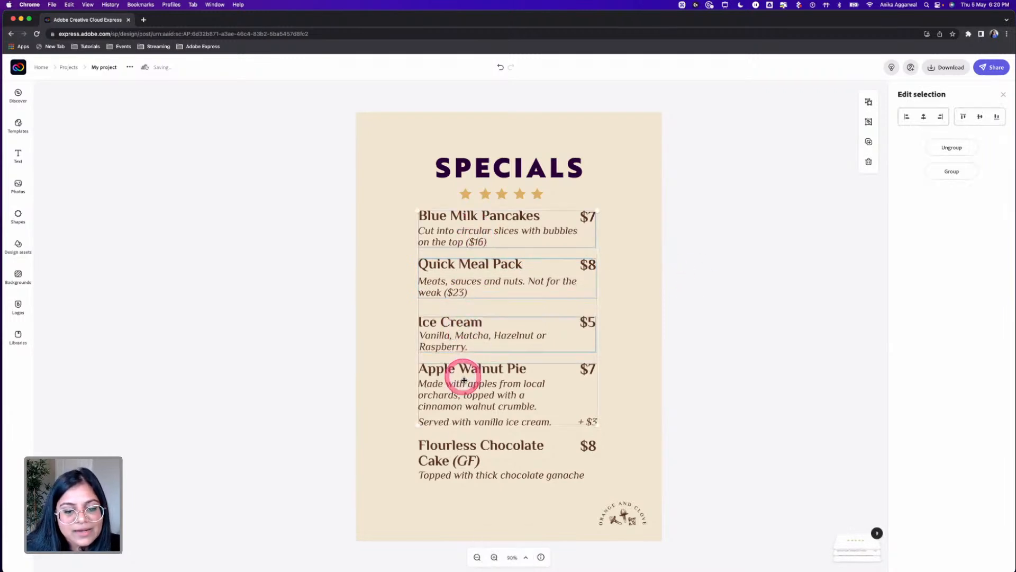
left_click(490, 448, "shift")
left_click(952, 170)
left_click(773, 486)
left_click(587, 446)
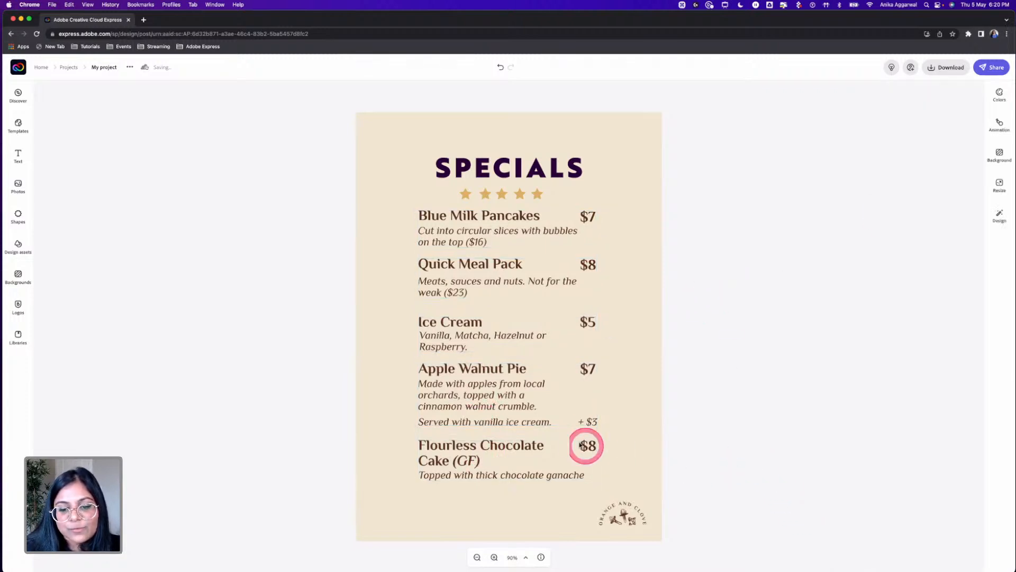
Step: Show the layer stack, search the shapes for "rectangle" and place a solid rectangle over the SPECIALS heading
left_click(858, 544)
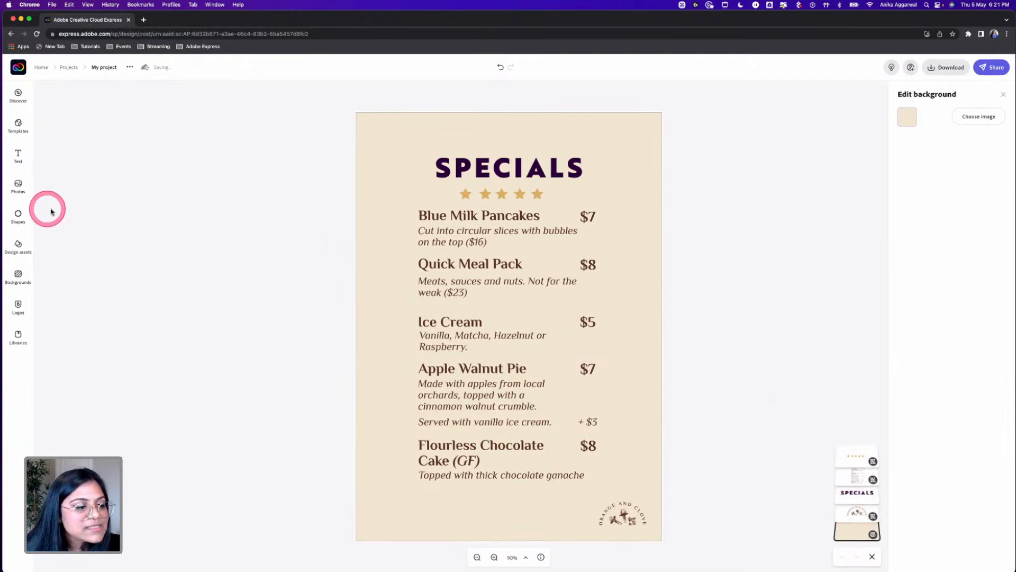
left_click(18, 214)
left_click(98, 114)
type("star")
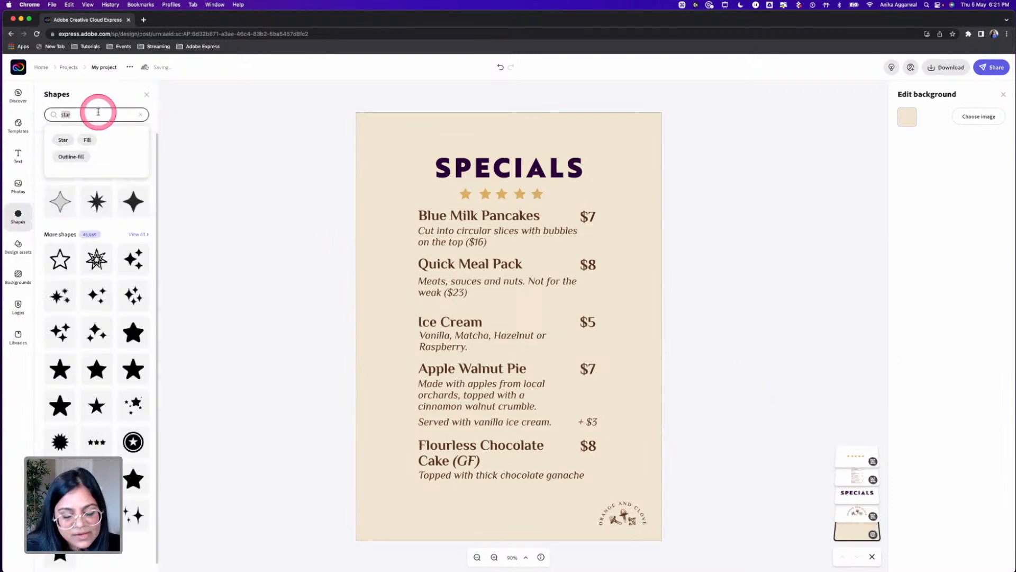
type("rectangle")
key("Return")
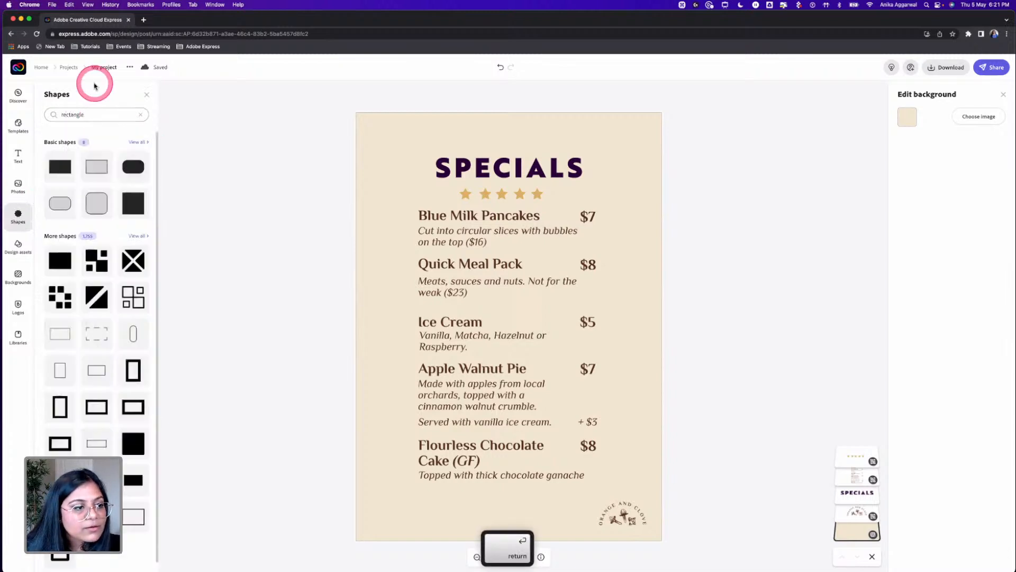
left_click(59, 167)
left_click_drag(501, 460, 473, 173)
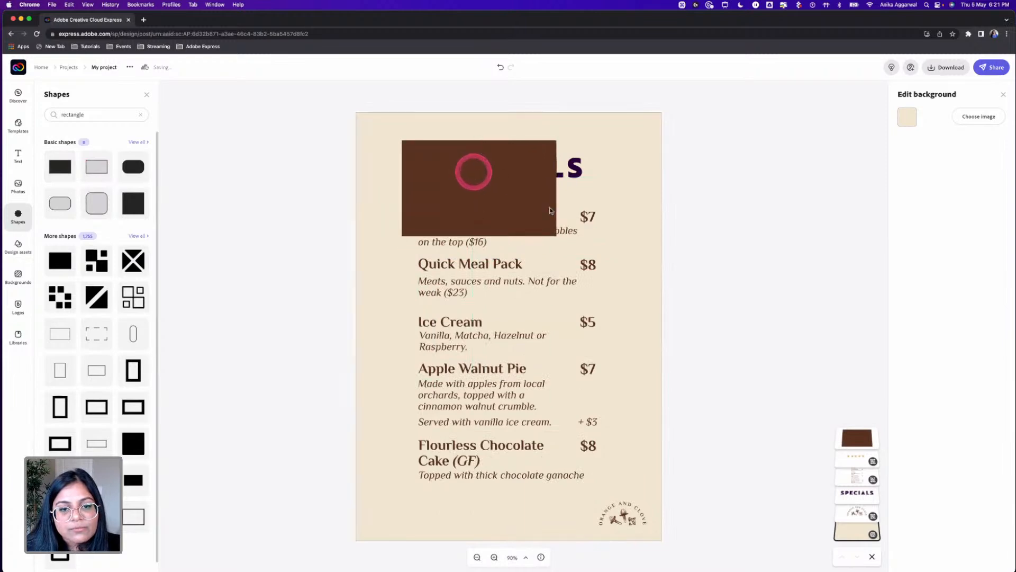
Step: Stretch the rectangle over the menu text, centred on the page, and fill it with the palette's dark purple
left_click(554, 207)
left_click_drag(556, 188, 616, 187)
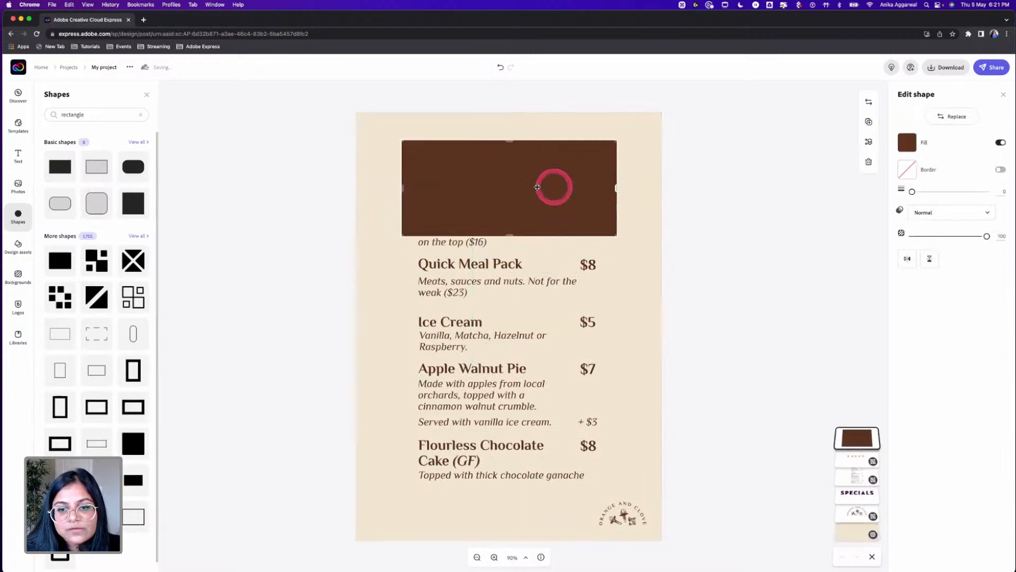
left_click_drag(511, 235, 535, 488)
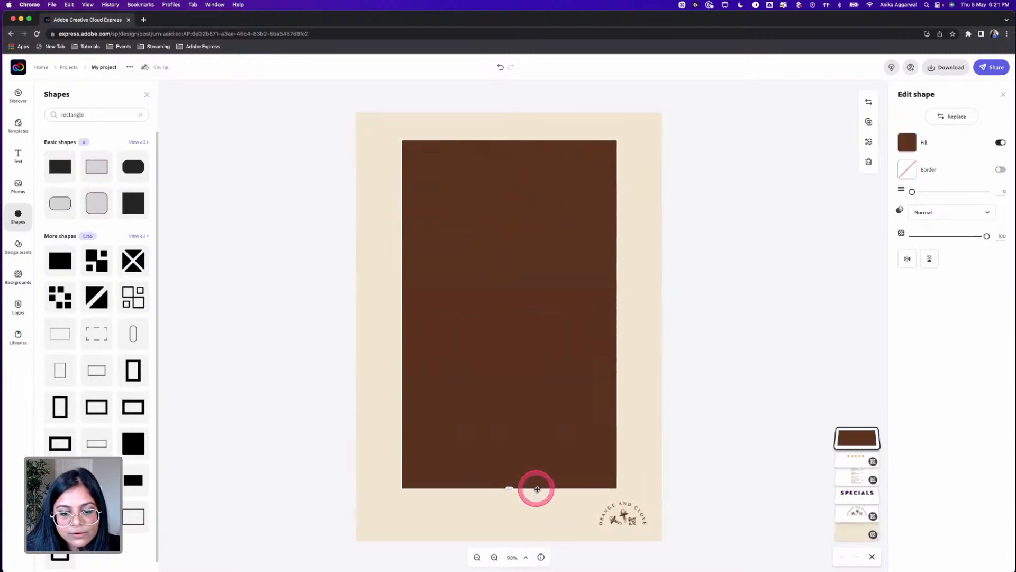
left_click_drag(521, 271, 524, 277)
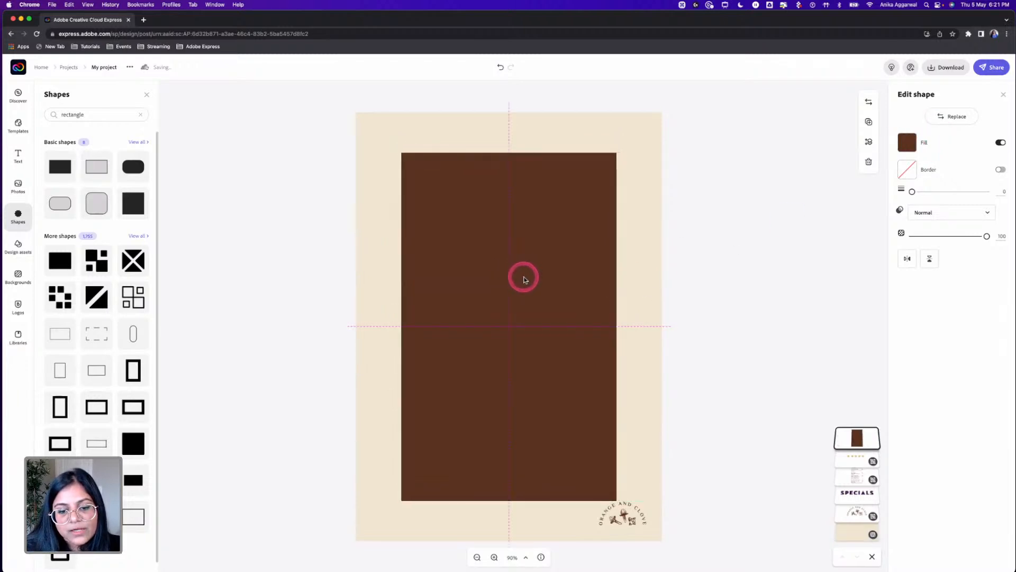
left_click(907, 142)
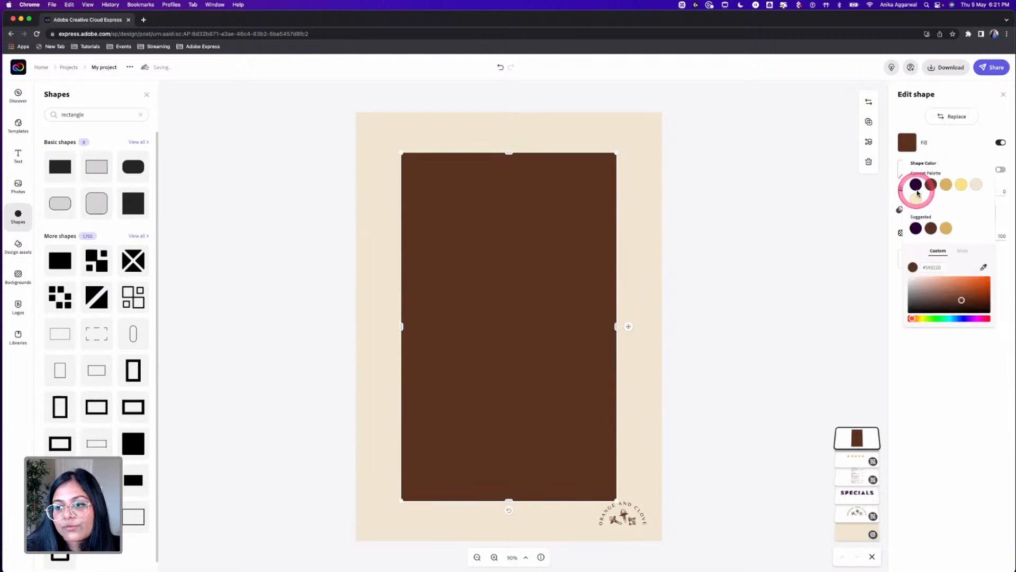
left_click(916, 185)
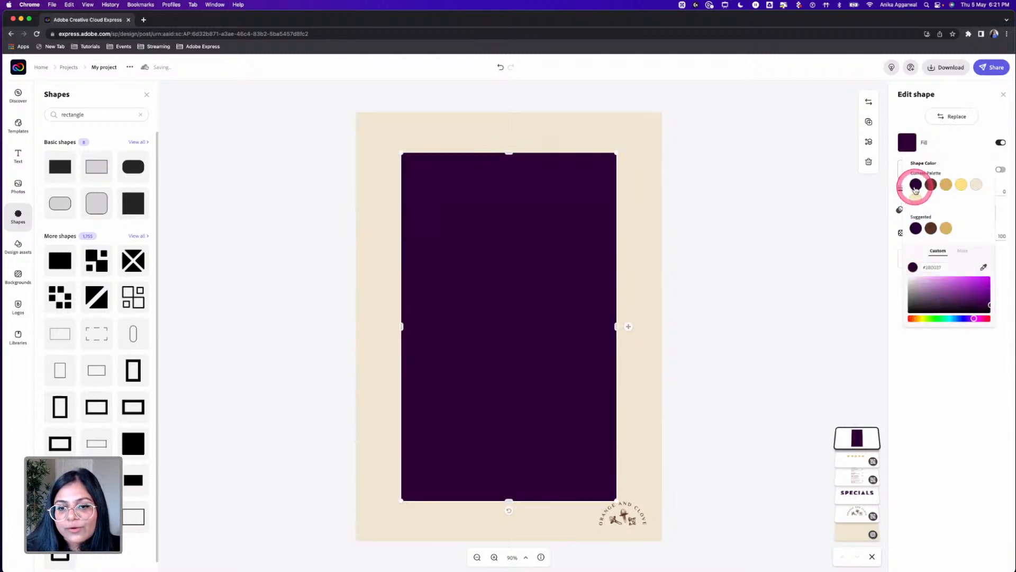
Step: Fill the rectangle with the palette's gold and move it behind the menu text, just above the background
left_click(946, 184)
left_click_drag(858, 444, 851, 524)
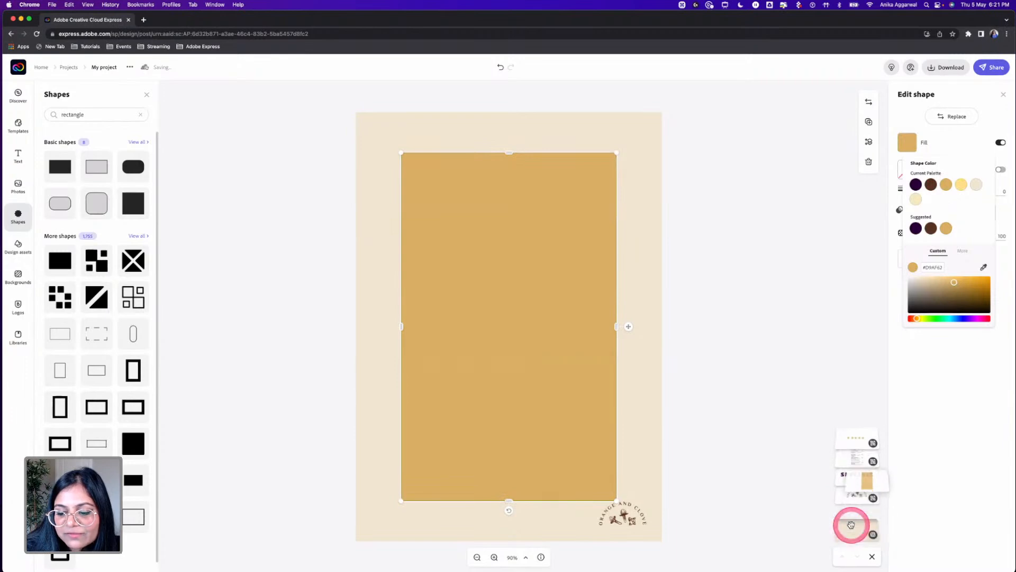
left_click(733, 382)
Step: Scale down the SPECIALS heading, star row and dish list together and centre them on the gold rectangle
left_click(517, 163)
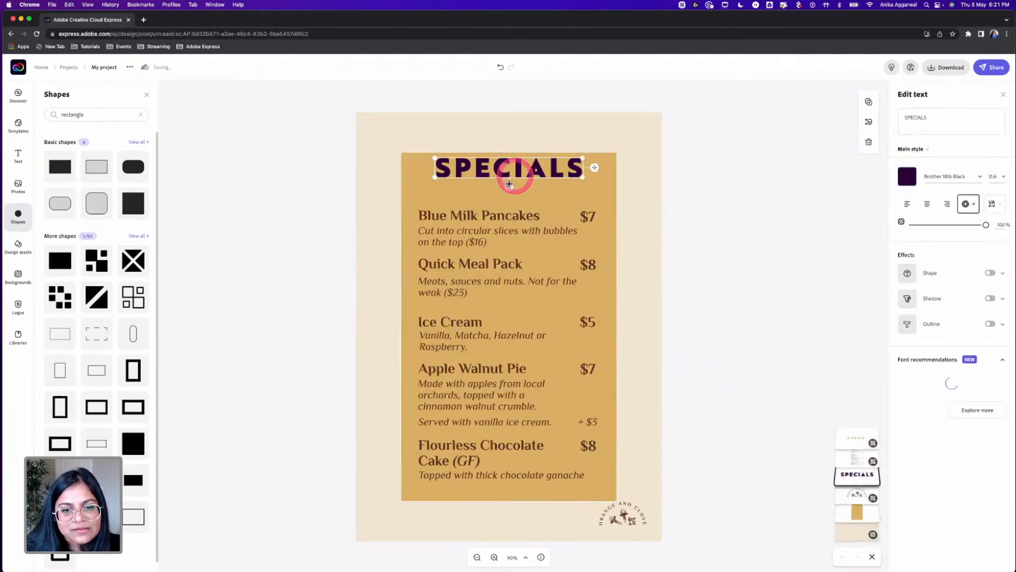
left_click(499, 193, "shift")
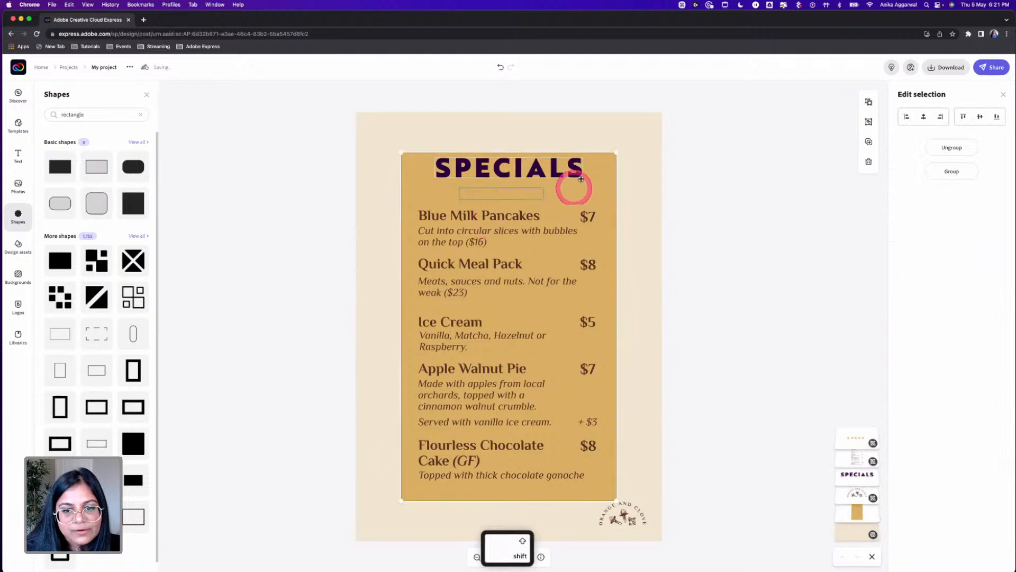
left_click(588, 217, "shift")
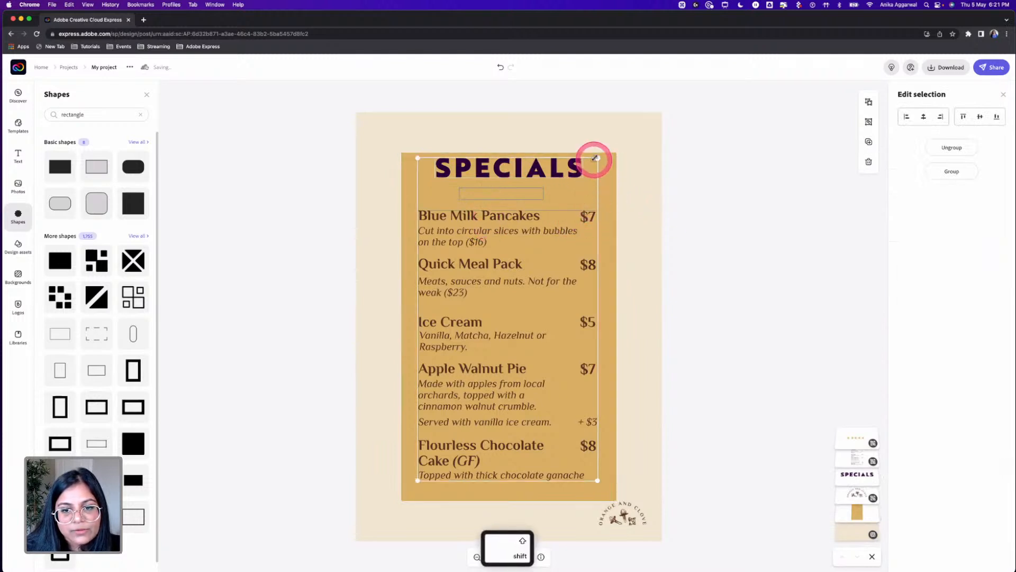
left_click_drag(597, 158, 553, 237)
left_click(491, 308)
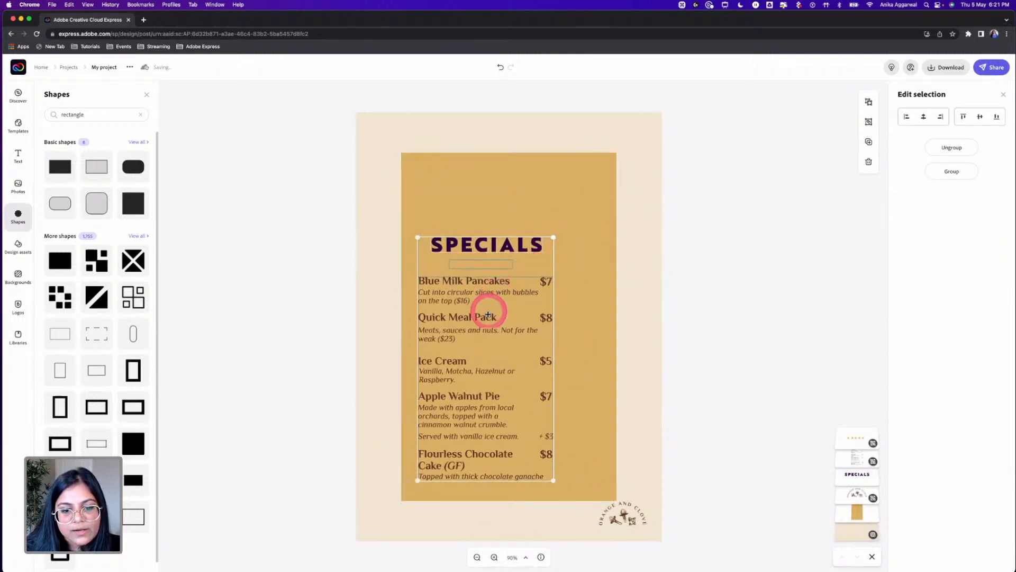
left_click_drag(497, 314, 505, 285)
left_click(518, 218)
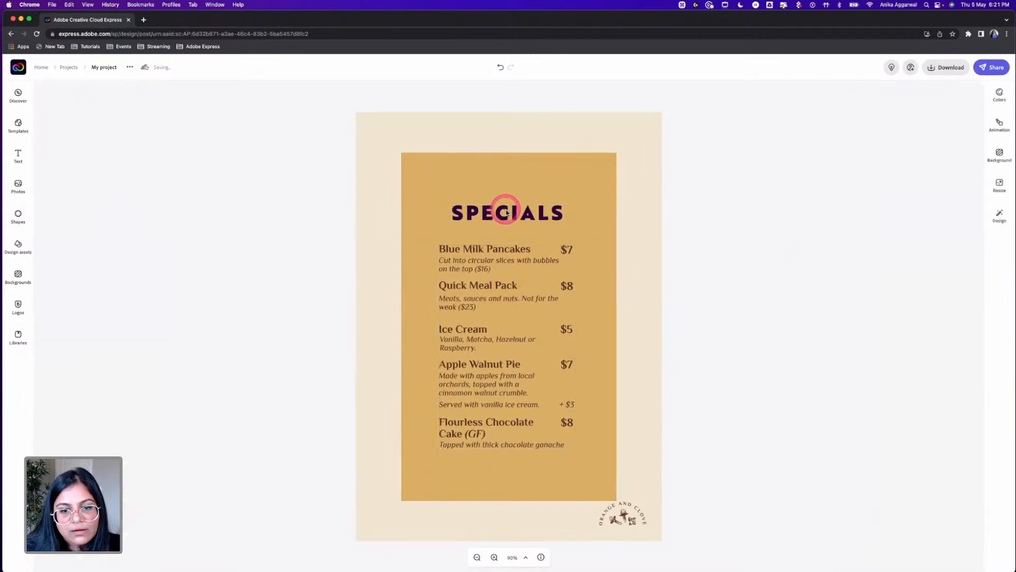
left_click_drag(507, 213, 510, 212)
left_click(509, 220)
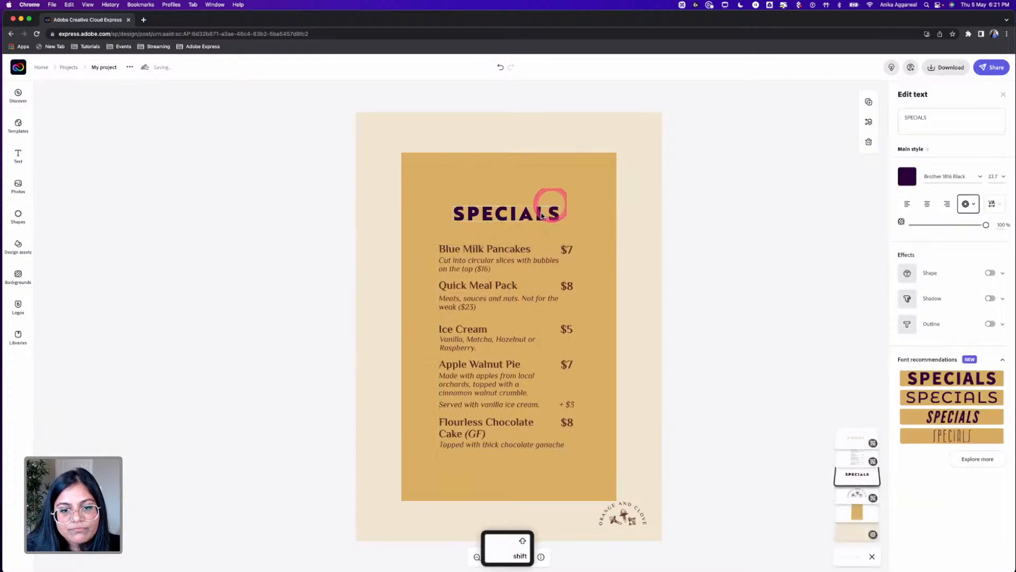
Step: Set the page background to the palette's dark purple
left_click(608, 132)
left_click(906, 117)
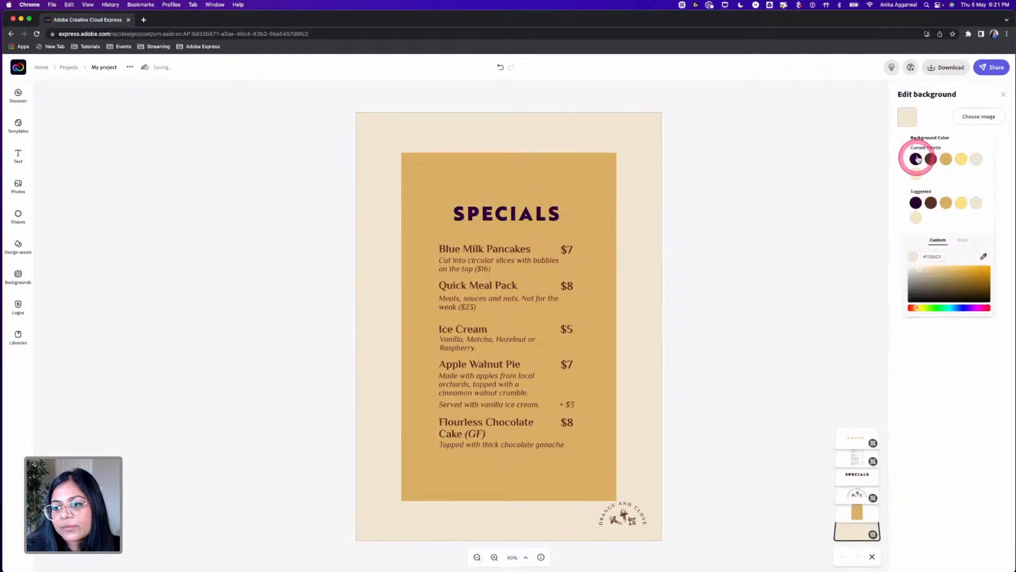
left_click(916, 159)
left_click(771, 225)
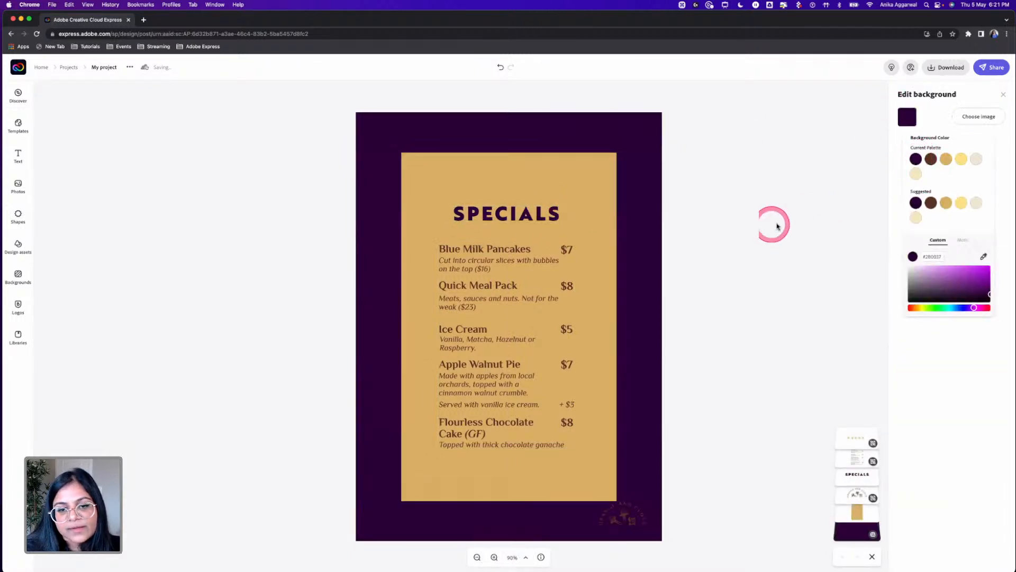
Step: Ungroup the gold star row beneath the SPECIALS heading
left_click(492, 251)
left_click(509, 233)
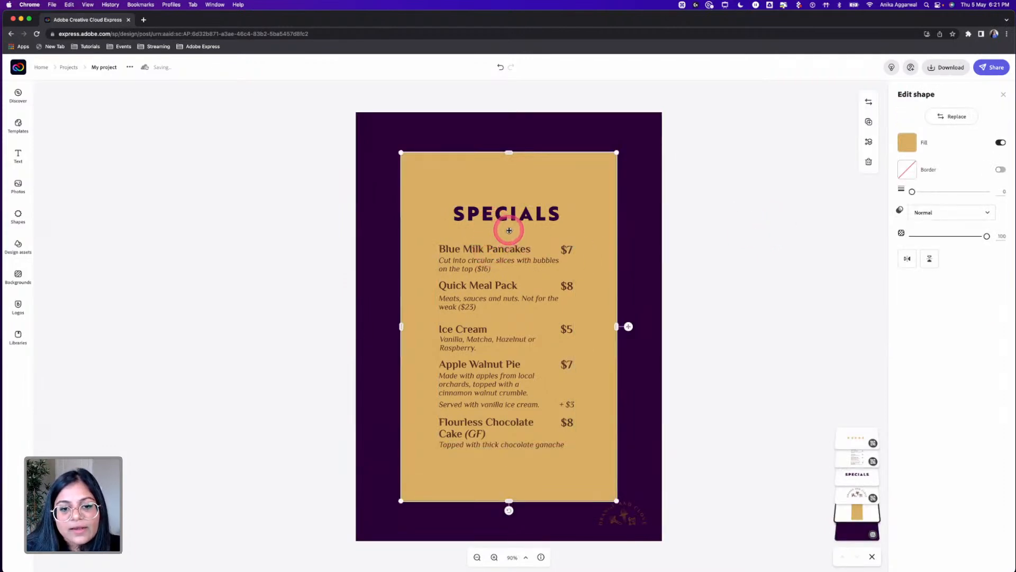
left_click(847, 438)
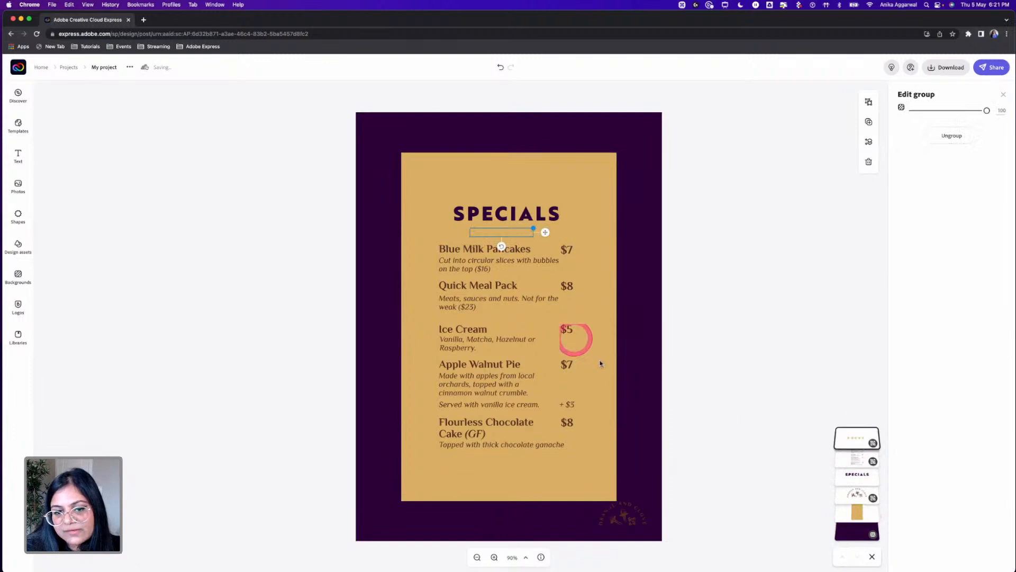
left_click(951, 135)
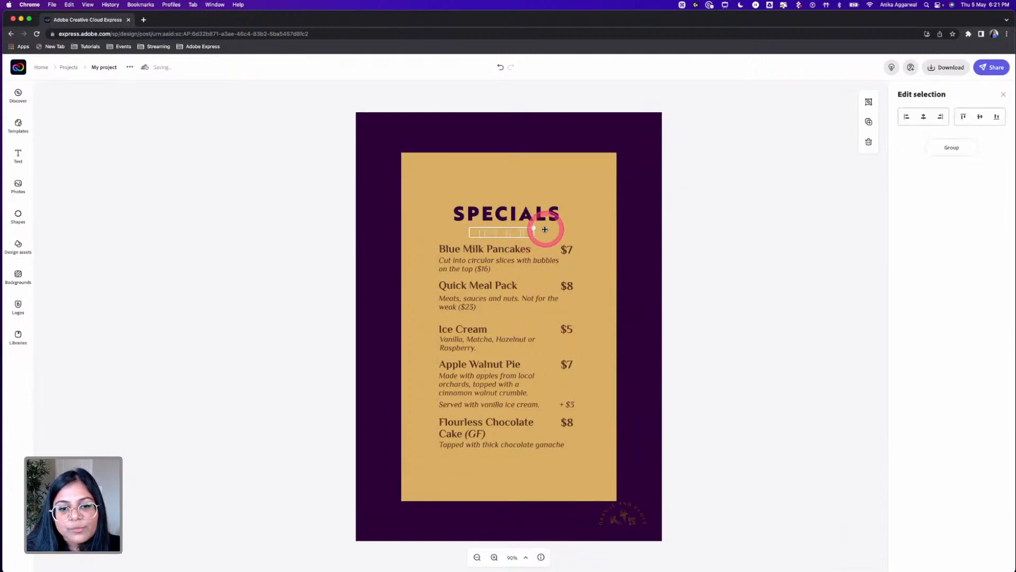
left_click(676, 224)
Step: Recolour the fourth star in the row with the palette's light cream
left_click(532, 234)
left_click(524, 232)
left_click(914, 143)
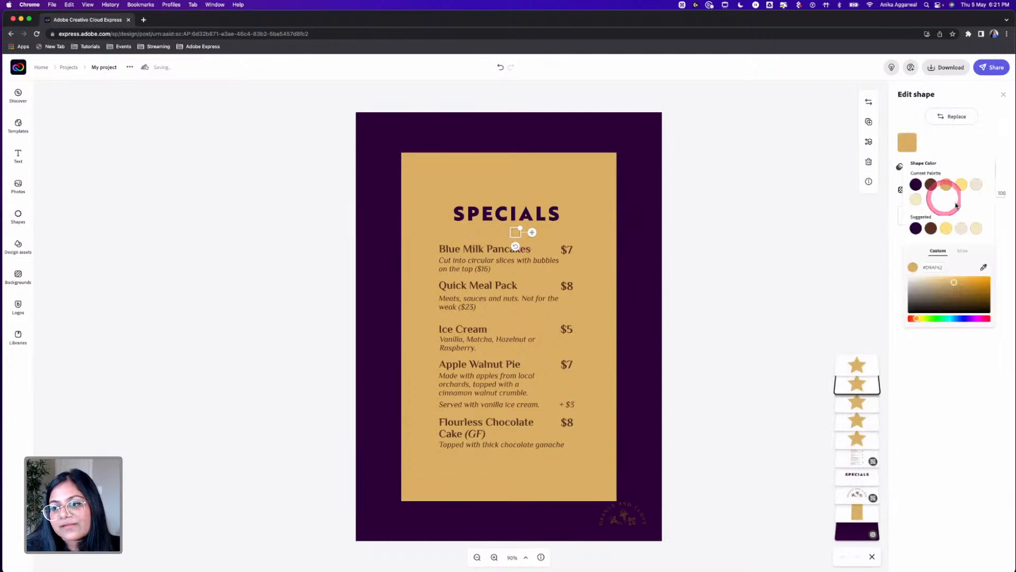
left_click(975, 186)
left_click(742, 227)
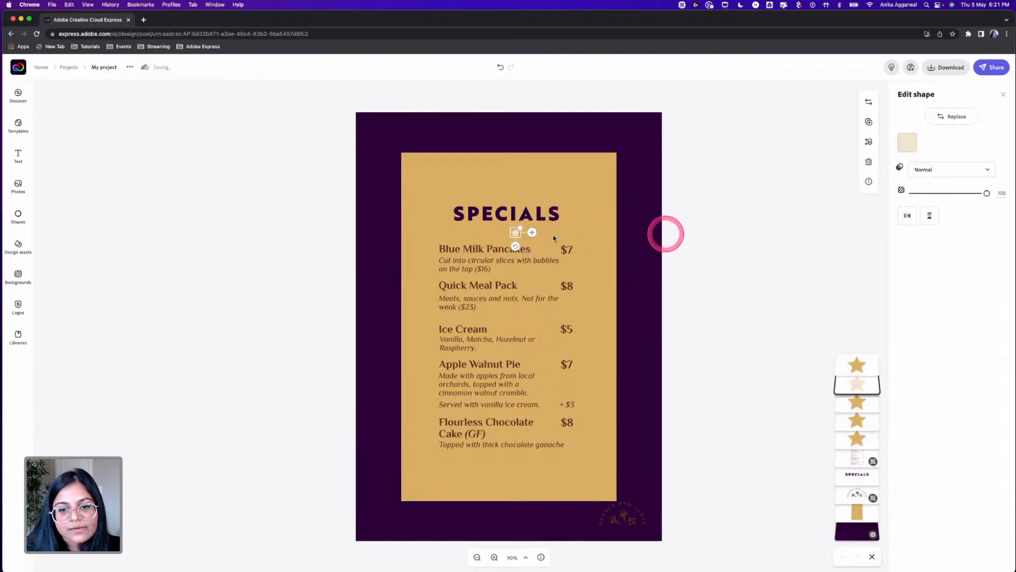
left_click(694, 236)
Step: Recolour the third and fifth stars with the palette's light cream
left_click(504, 235)
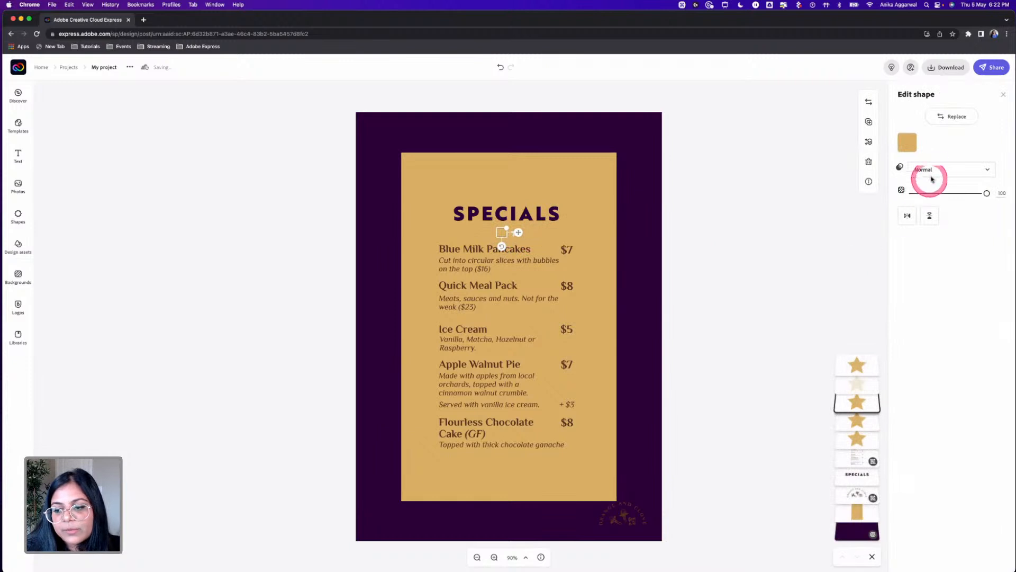
left_click(907, 140)
left_click(976, 185)
left_click(858, 364)
left_click(906, 142)
left_click(973, 187)
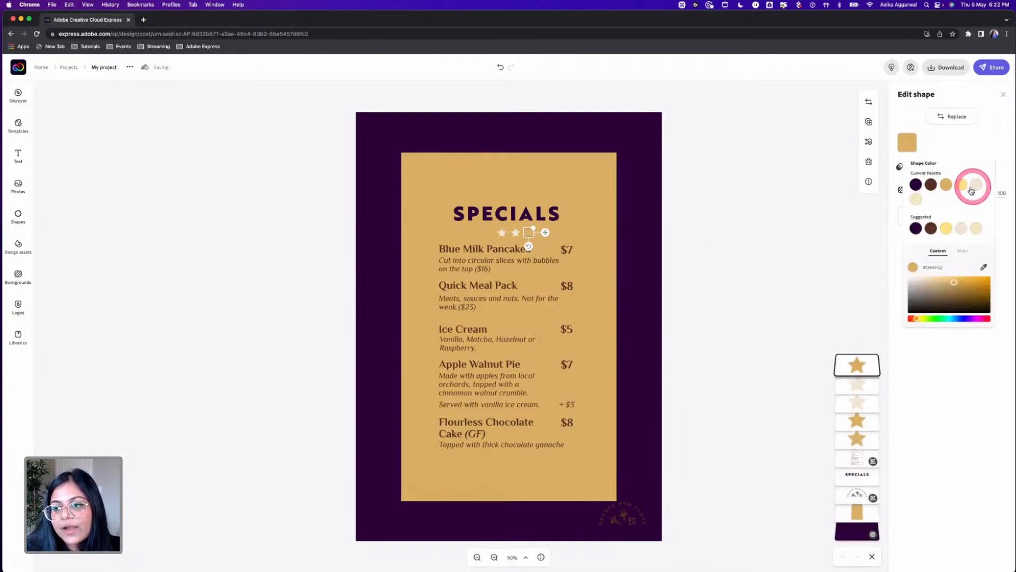
Step: Recolour the second and first stars with the same light cream
left_click(858, 420)
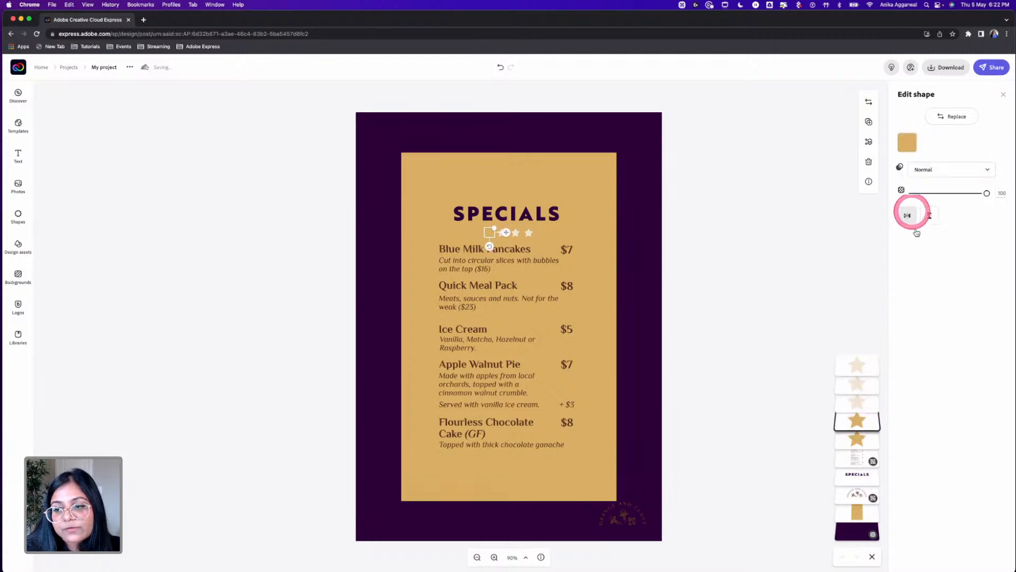
left_click(906, 146)
left_click(973, 186)
left_click(859, 438)
left_click(906, 142)
left_click(976, 184)
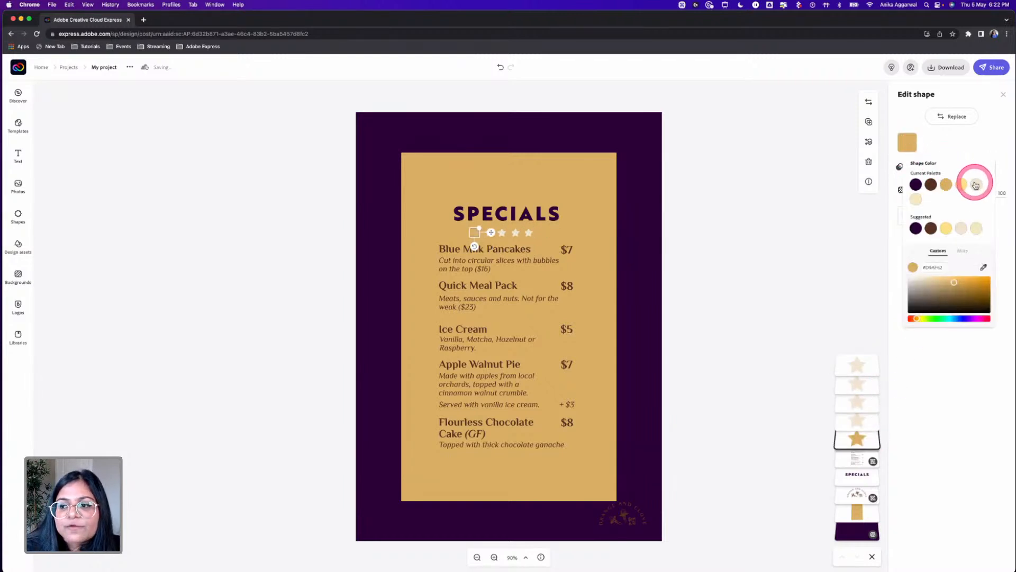
left_click(781, 223)
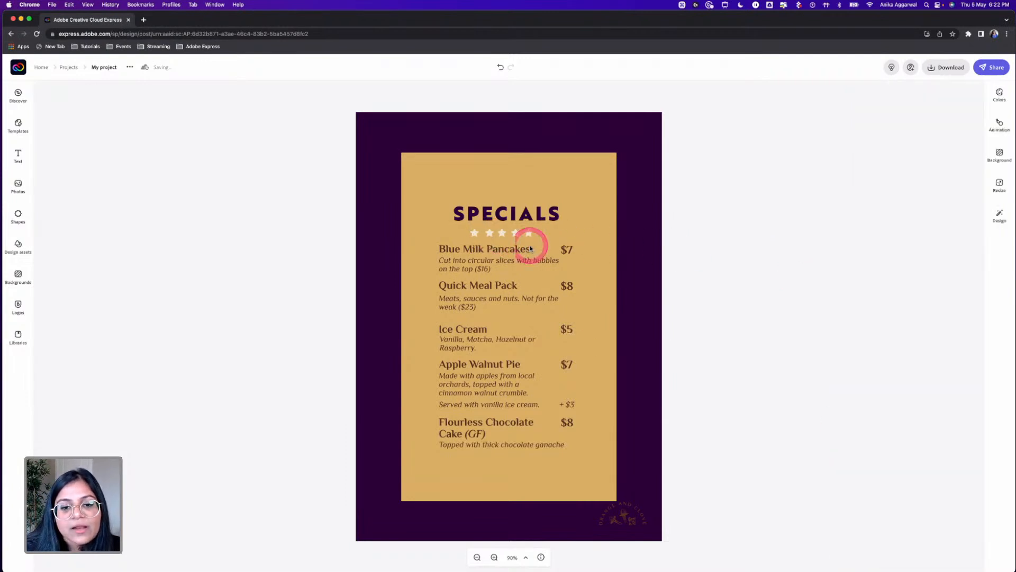
Step: Nudge the first star slightly right to even out the spacing of the star row
left_click(483, 234, "shift")
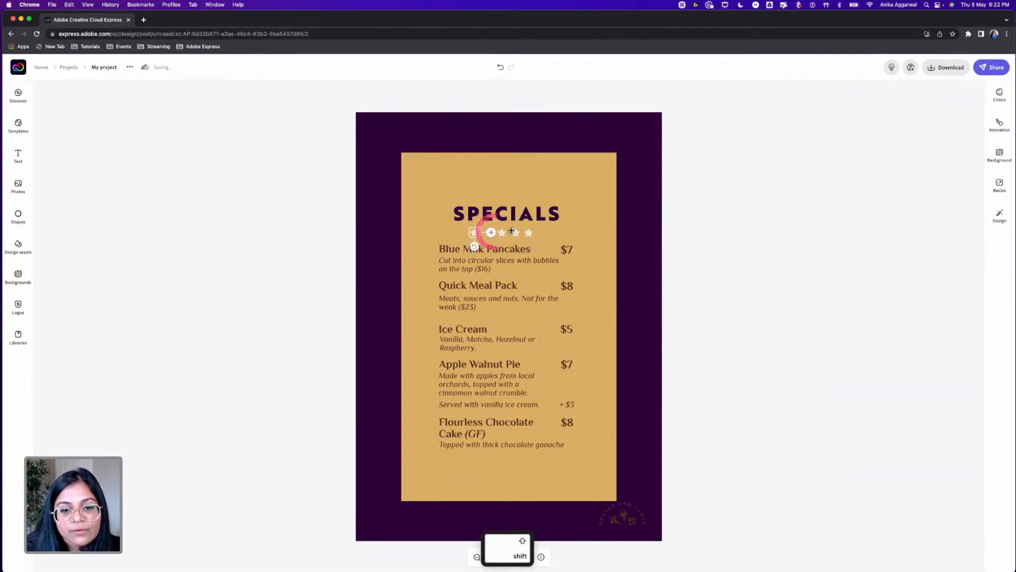
key("Right")
key("Right")
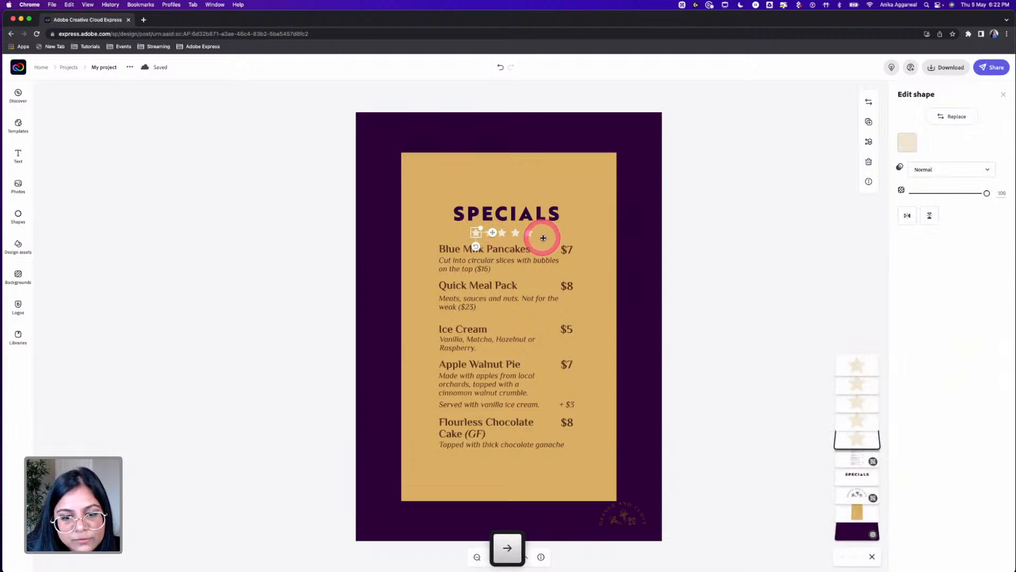
scroll(500, 230, "up", 10)
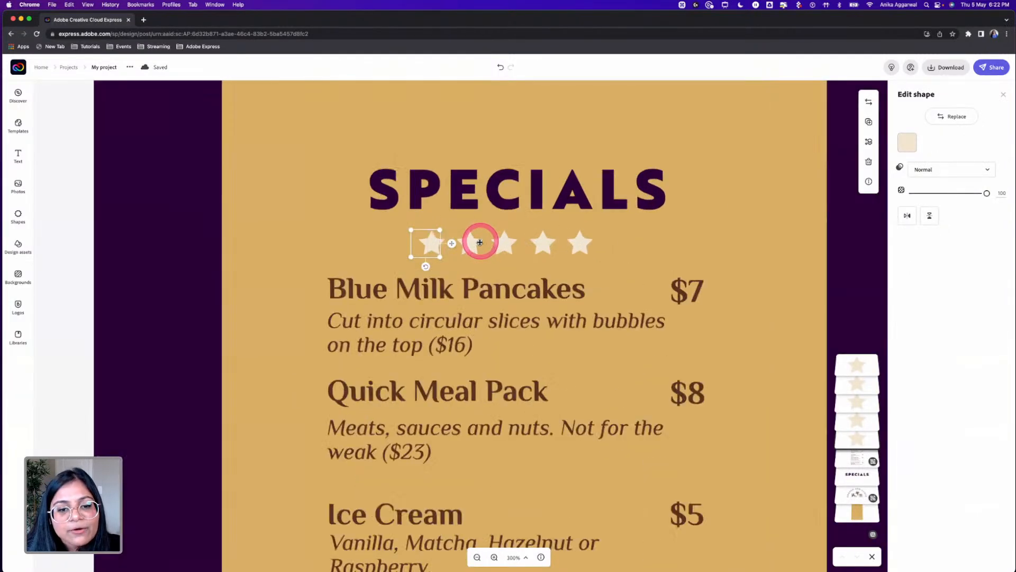
left_click(423, 246)
Step: Try to group the five cream stars under the SPECIALS heading
left_click(476, 249)
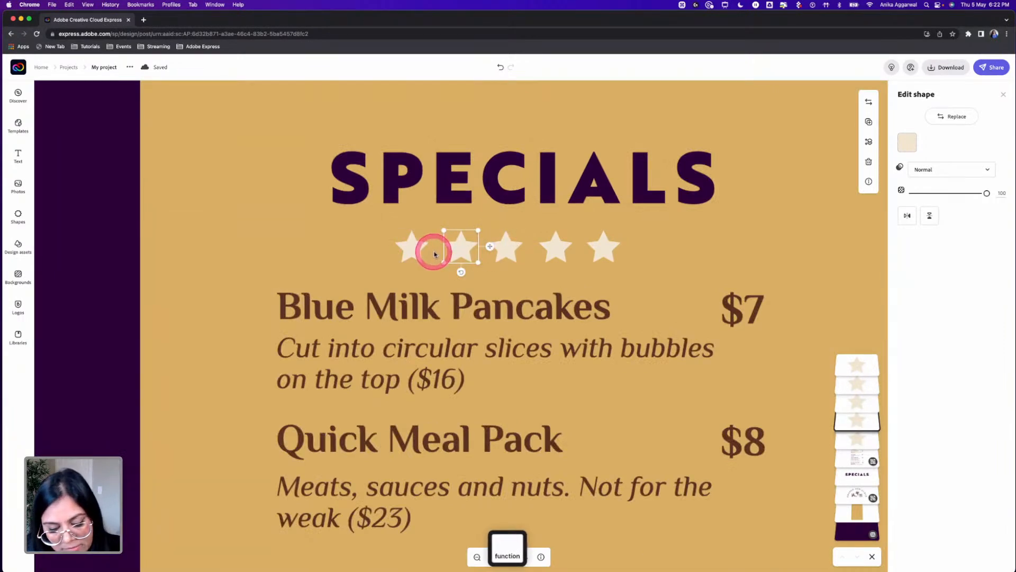
left_click(424, 250, "shift")
left_click(509, 250, "shift")
left_click(560, 248, "shift")
left_click(604, 248, "shift")
left_click(951, 148)
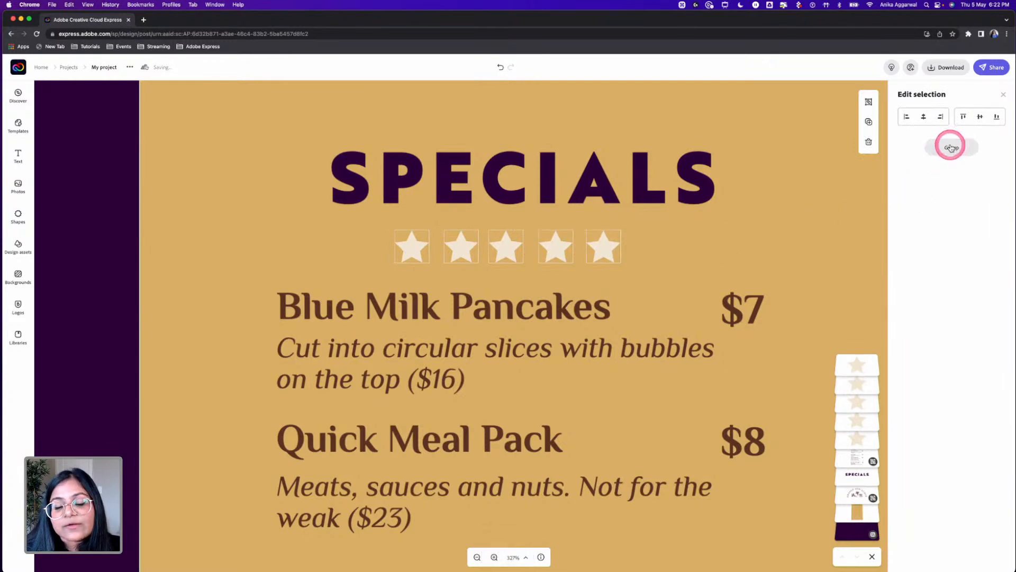
Step: Examine the whole menu page and what the new star group contains
key("super+minus")
key("super+minus")
key("super+minus")
key("super+minus")
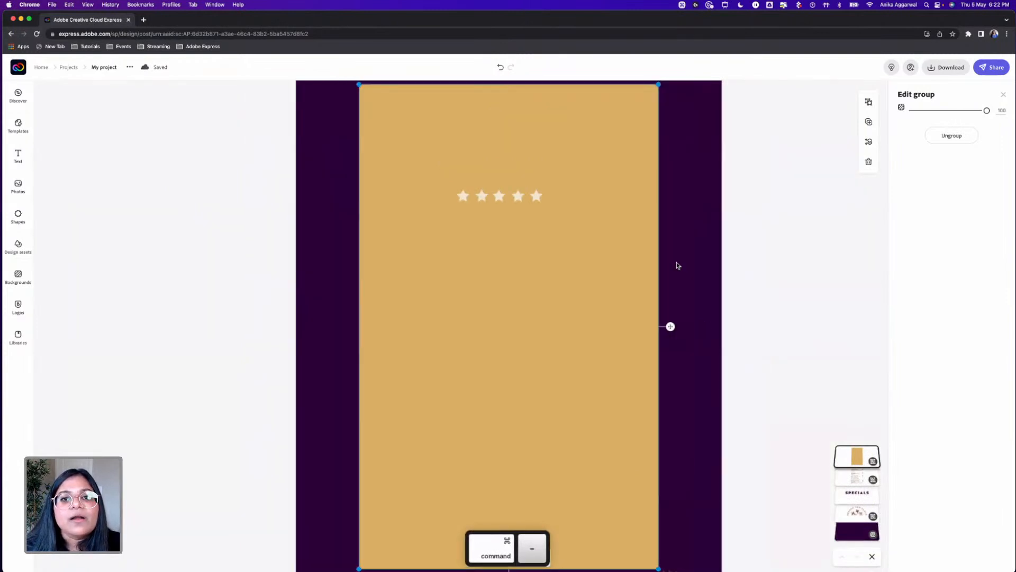
key("super+minus")
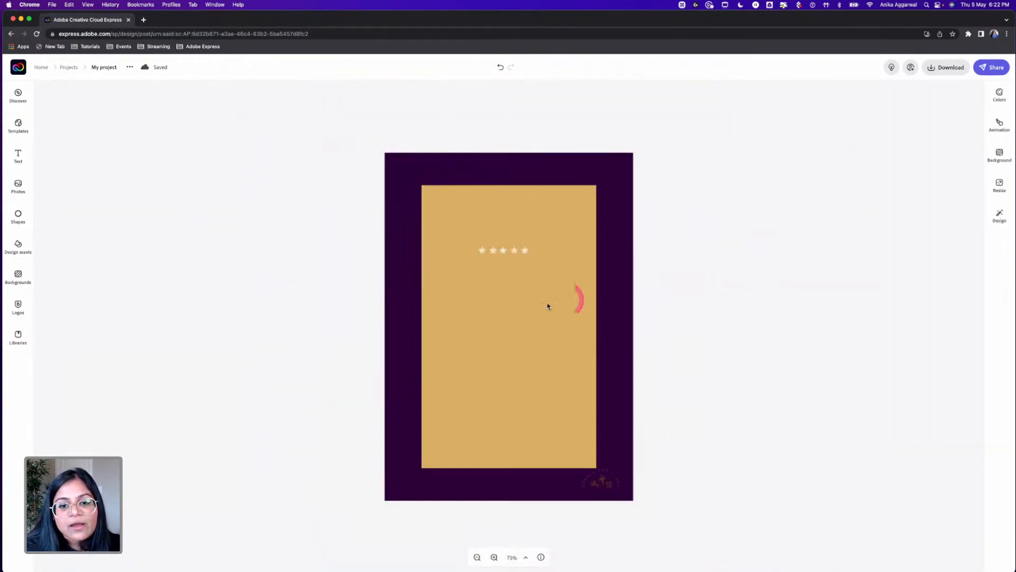
left_click(513, 297)
scroll(513, 297, "up", 5)
left_click(267, 236)
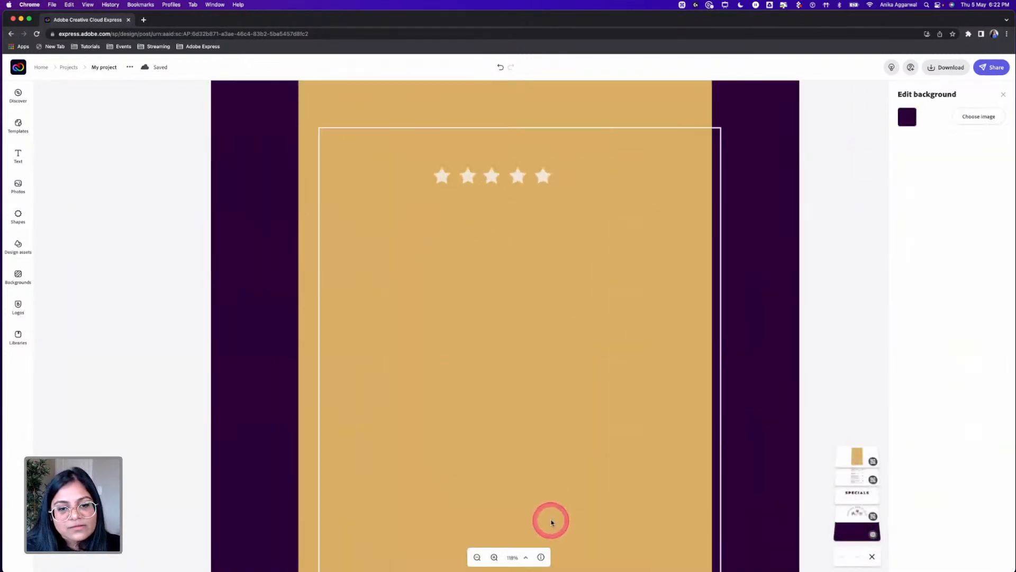
scroll(551, 519, "down", 3)
scroll(744, 354, "down", 3)
left_click(732, 350)
left_click(475, 328)
left_click(681, 263)
left_click(486, 216)
left_click(216, 184)
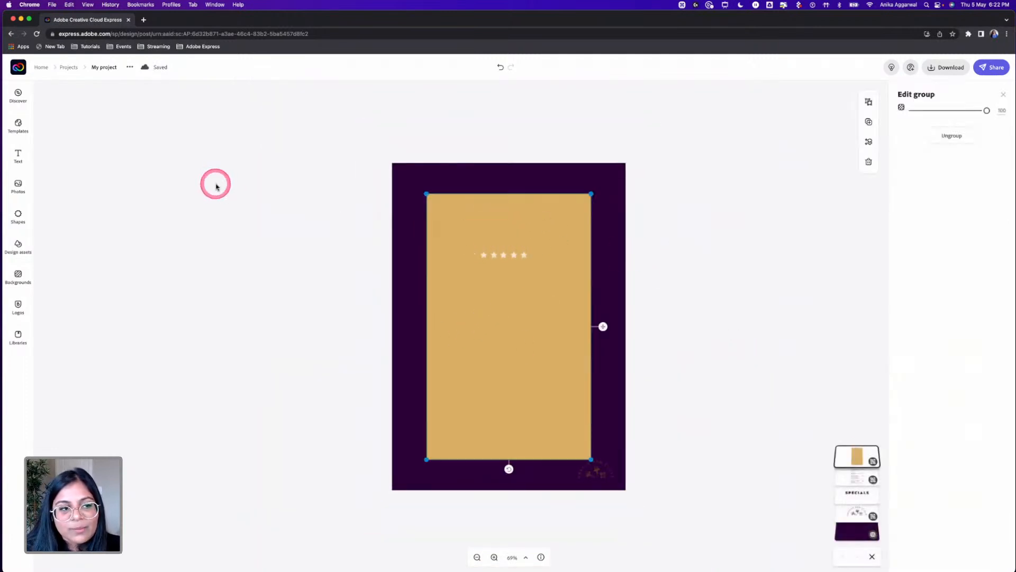
Step: Open the "cafe QR code poster" project and delete the round café logo overlapping the RPC logo
left_click(75, 72)
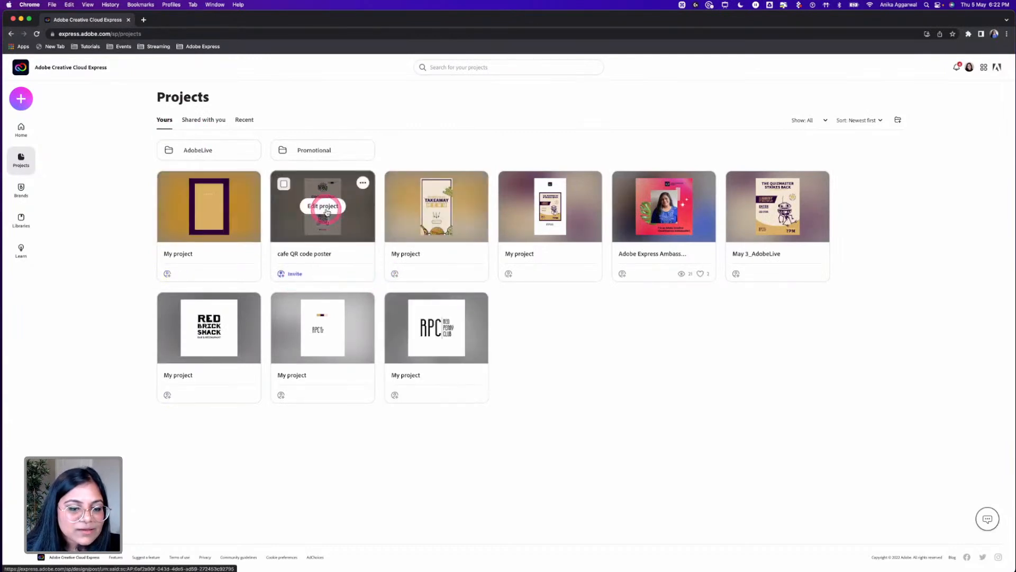
left_click(327, 212)
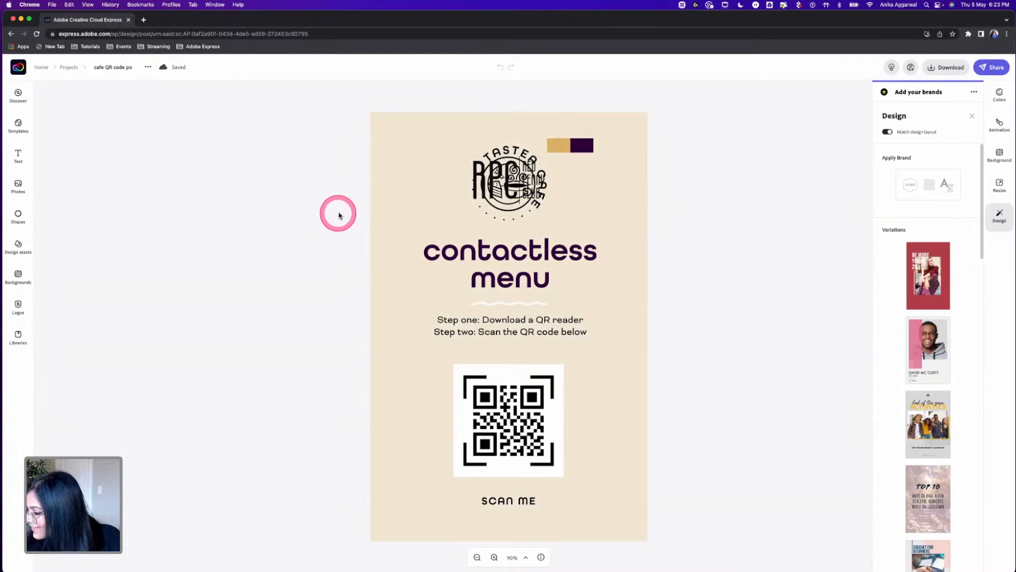
left_click(496, 156)
key("BackSpace")
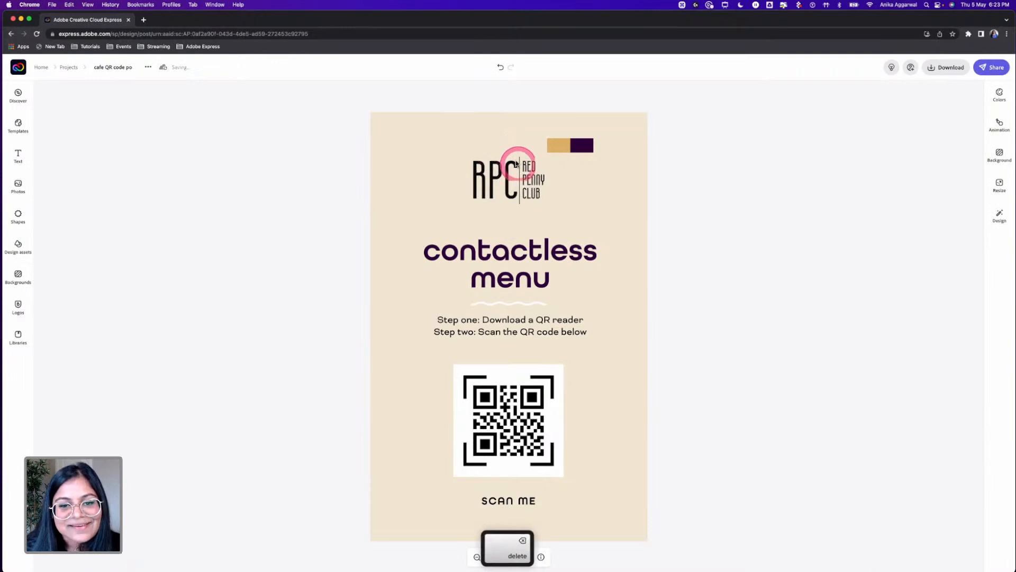
Step: Apply a Duotone filter to the RPC logo, sampling its shadow colour from the poster's dark purple swatch
left_click(507, 184)
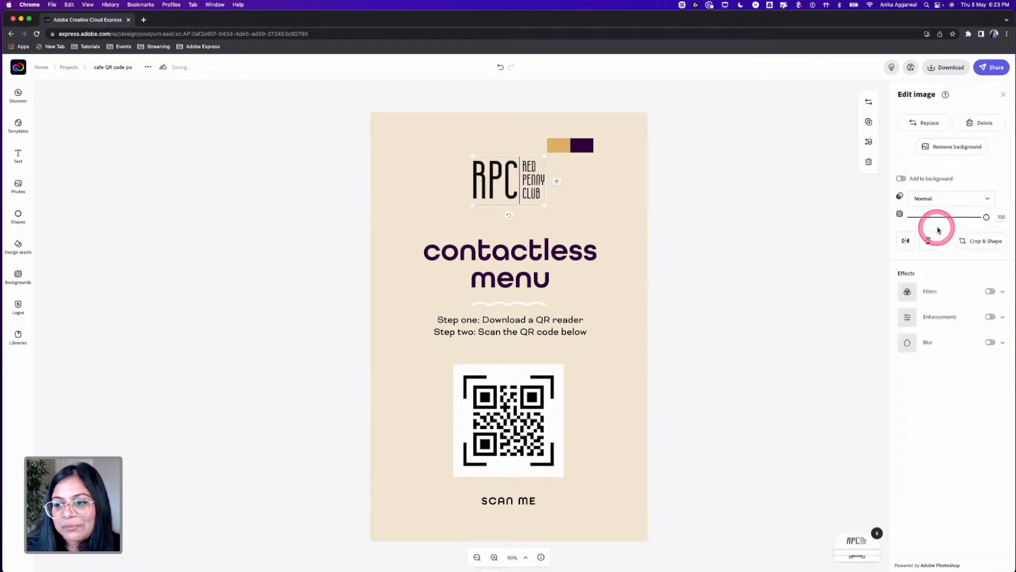
left_click(991, 292)
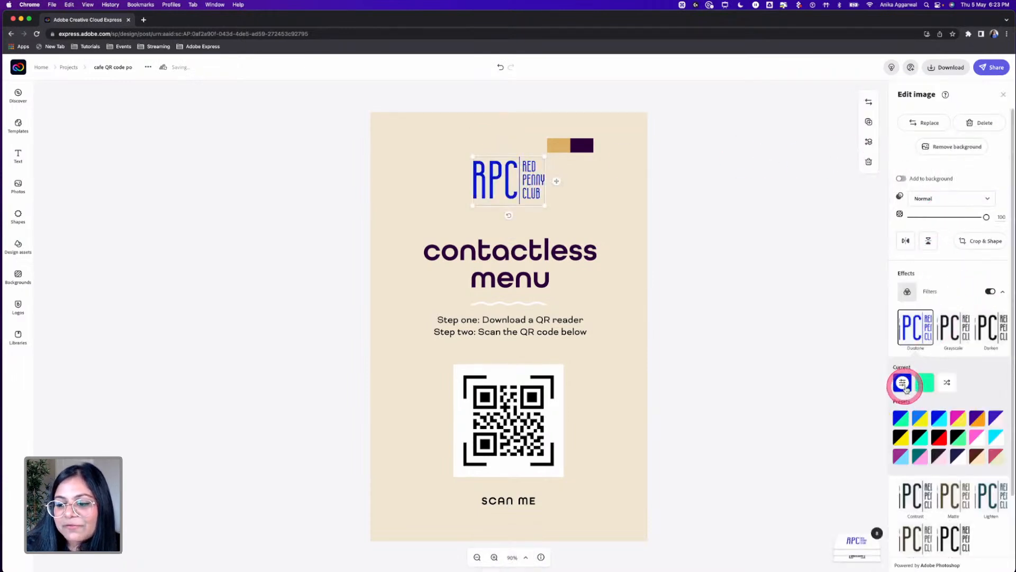
left_click(903, 384)
left_click(984, 494)
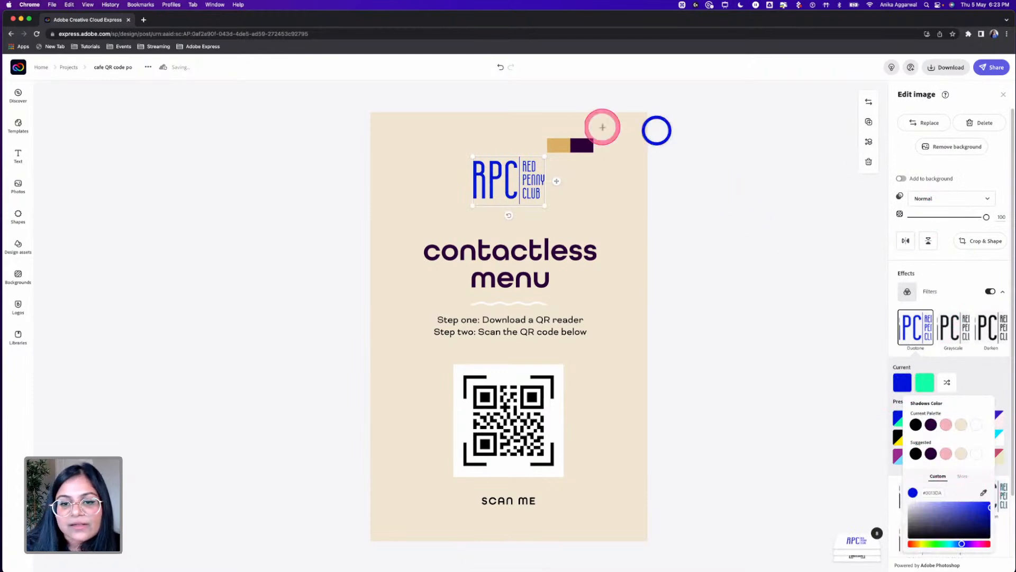
left_click(588, 147)
left_click(746, 179)
left_click(490, 180)
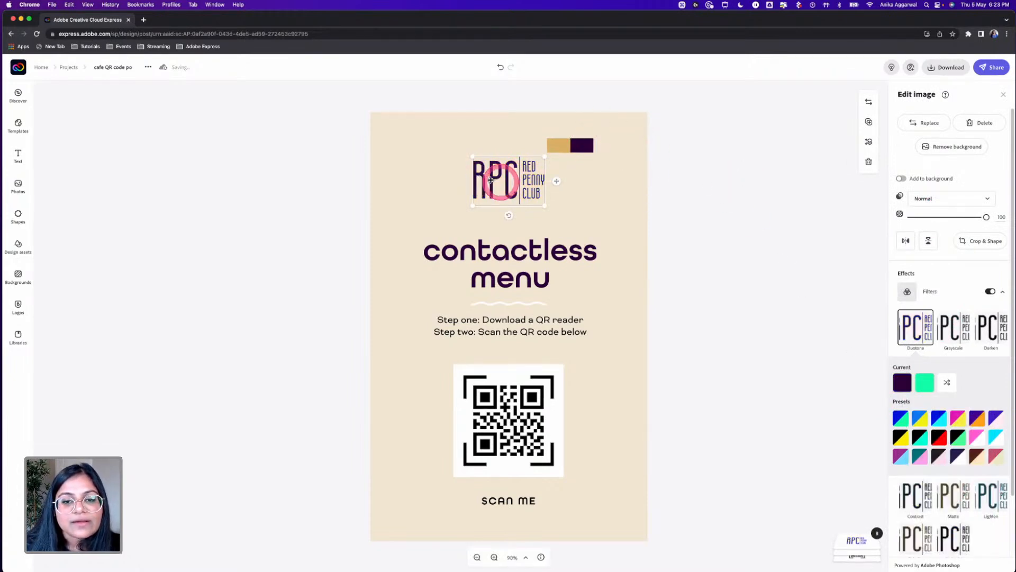
Step: Shrink the RPC logo slightly and keep it centred above the "contactless menu" heading
left_click(755, 214)
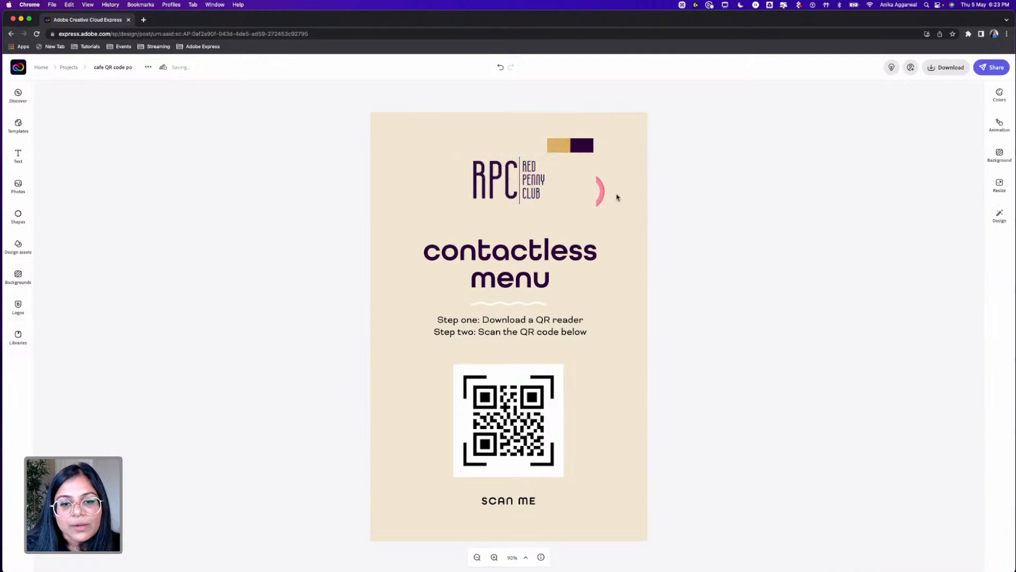
left_click(539, 182)
left_click_drag(550, 155, 525, 187)
left_click(657, 236)
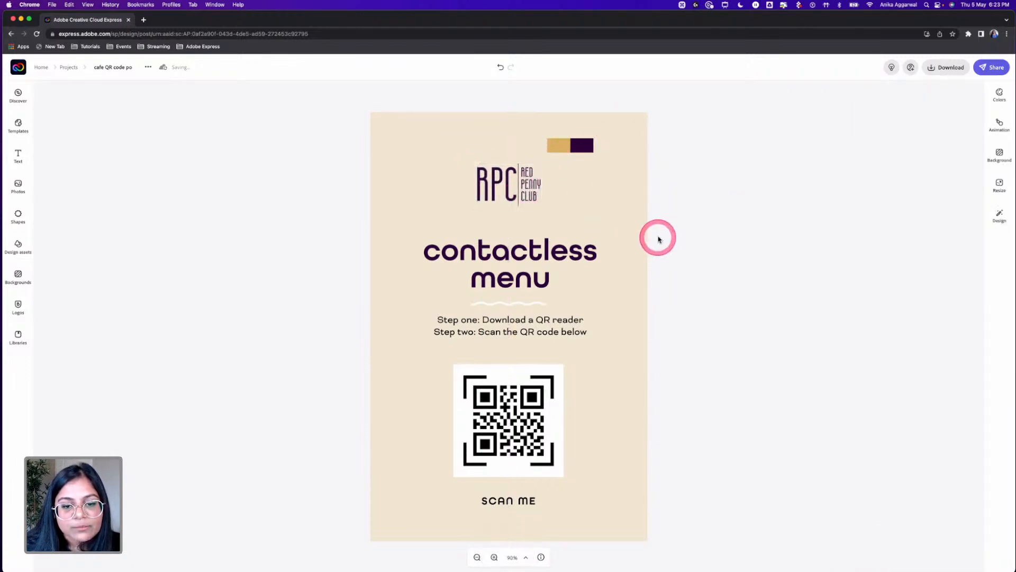
left_click(499, 502)
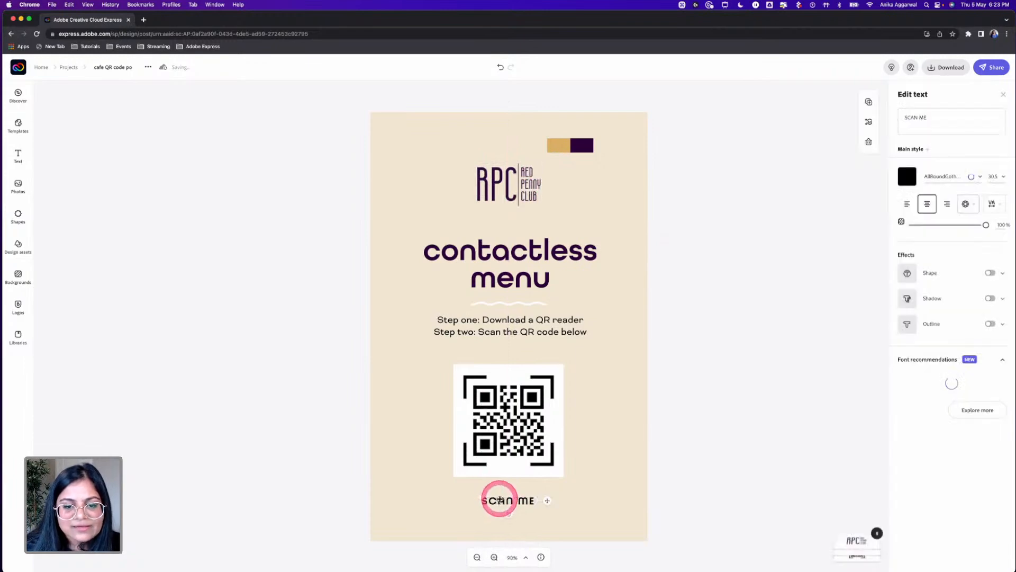
left_click(739, 343)
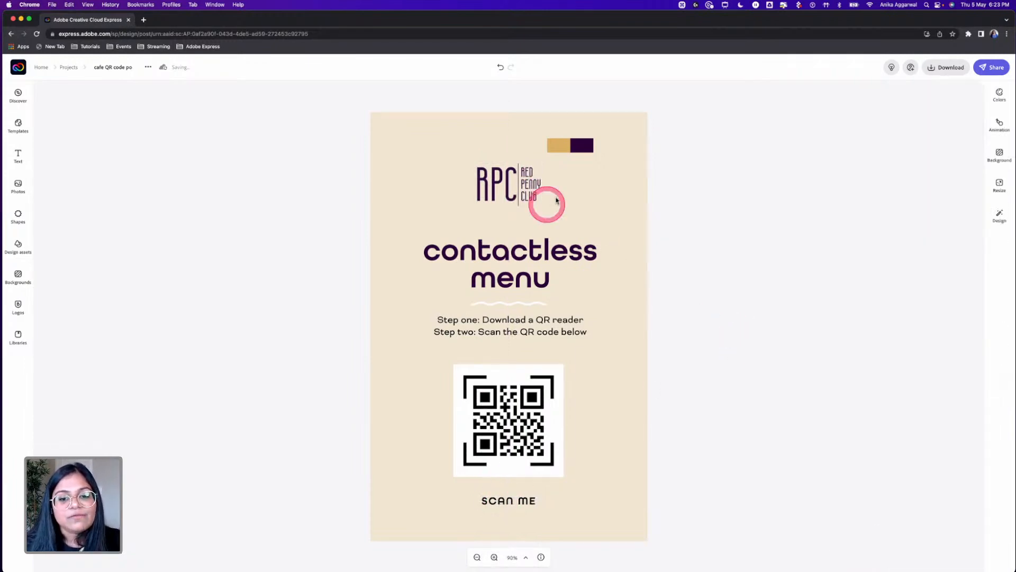
Step: Recolour the wavy divider under the "contactless menu" heading by sampling gold from the poster's colour swatch
left_click(509, 306)
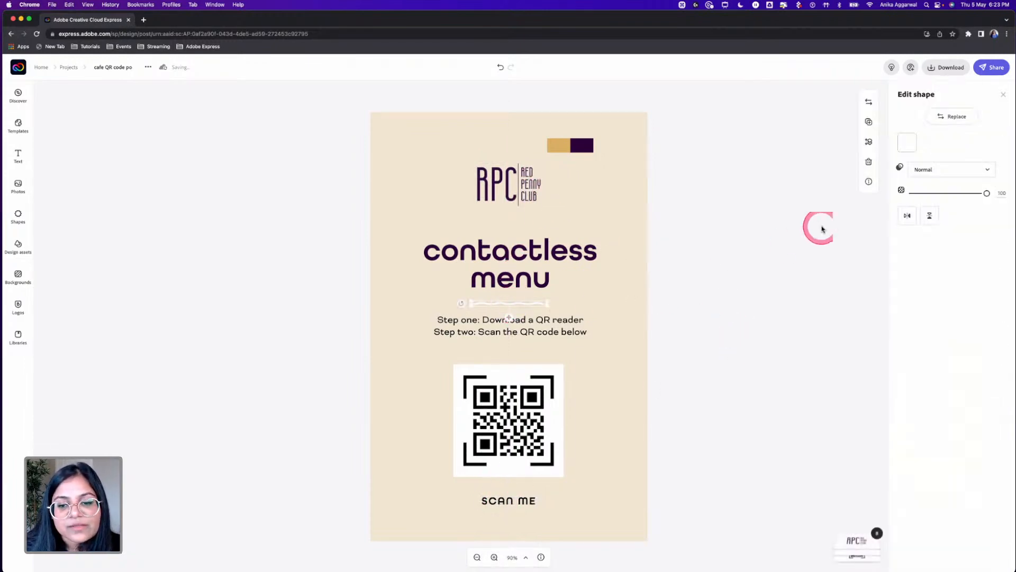
left_click(912, 143)
left_click(983, 253)
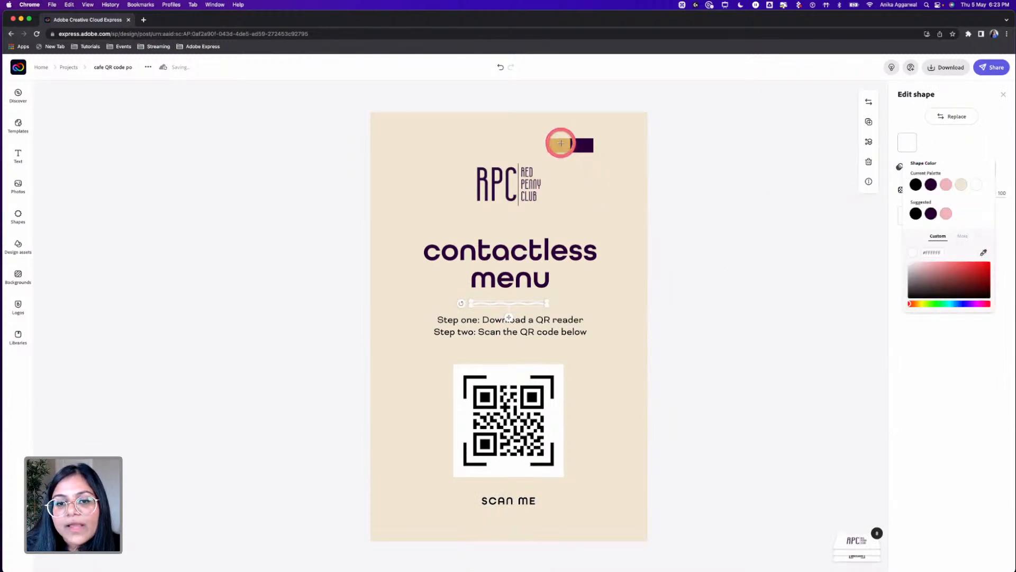
left_click(561, 143)
Step: Delete the gold and dark purple colour swatch image above the RPC logo
left_click(575, 150)
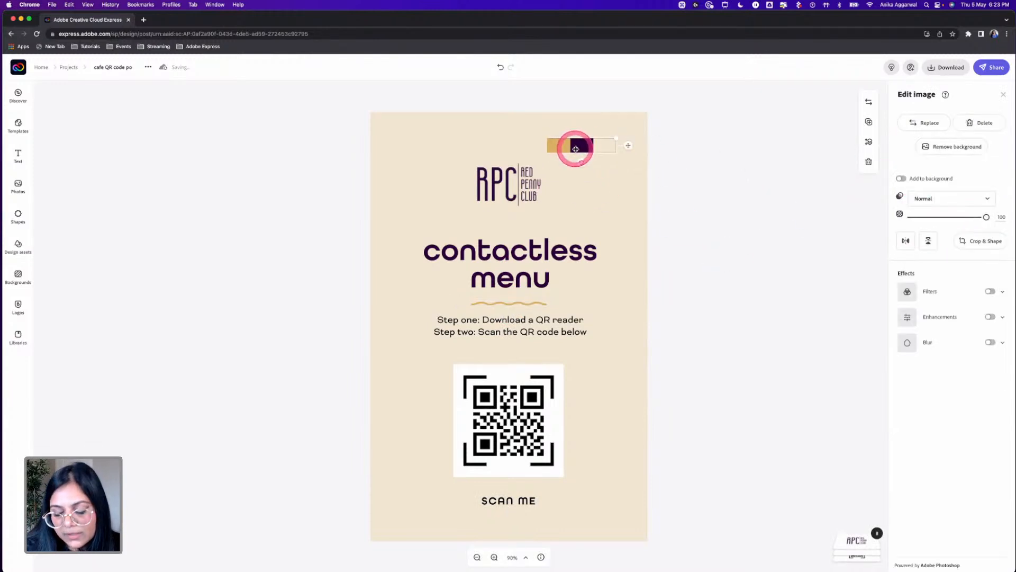
key("BackSpace")
left_click(561, 149)
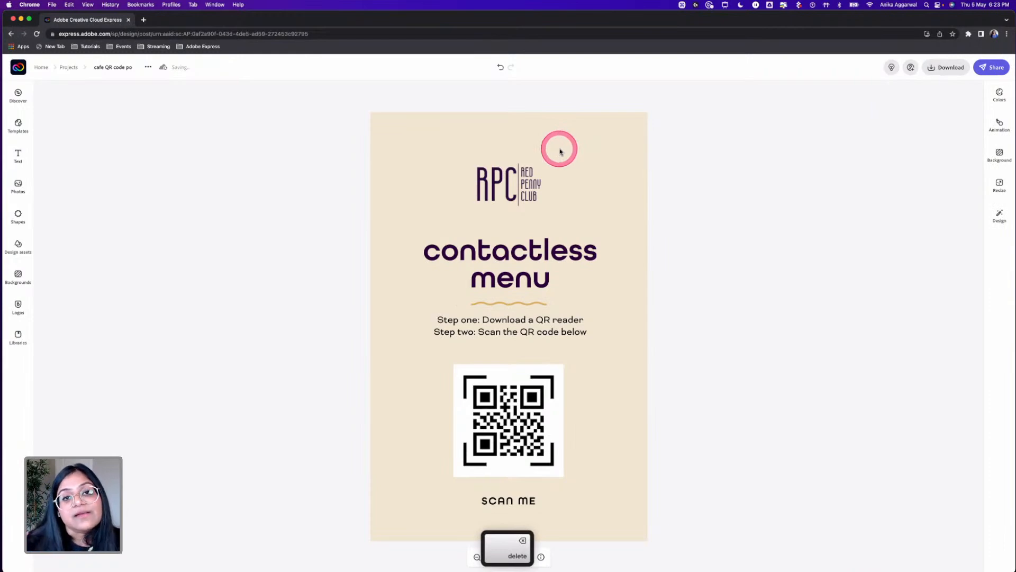
Step: Browse the preset canvas sizes and resize the poster to the standard Square 1:1 format
left_click(1012, 179)
left_click(944, 267)
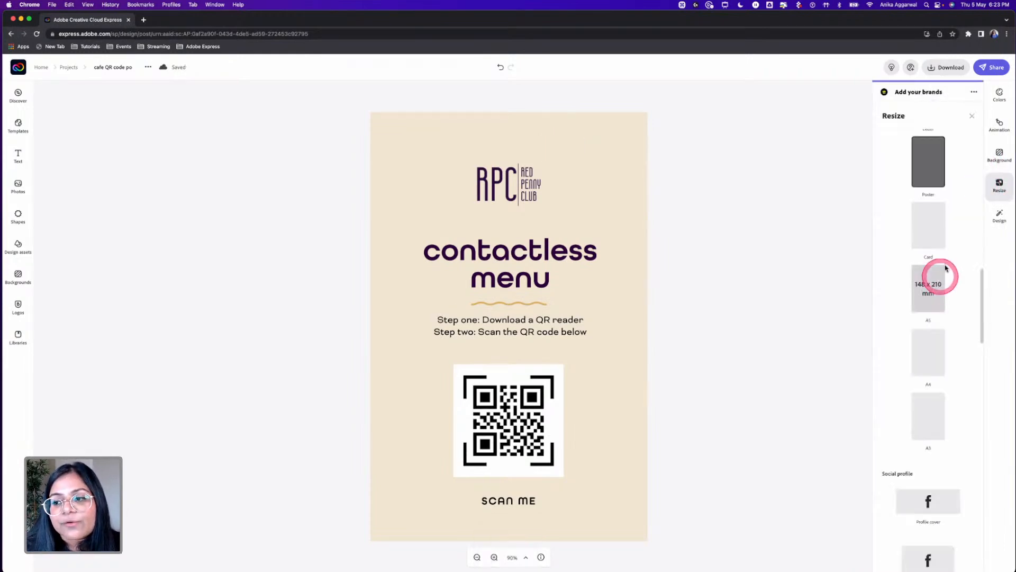
left_click(926, 167)
scroll(930, 371, "down", 5)
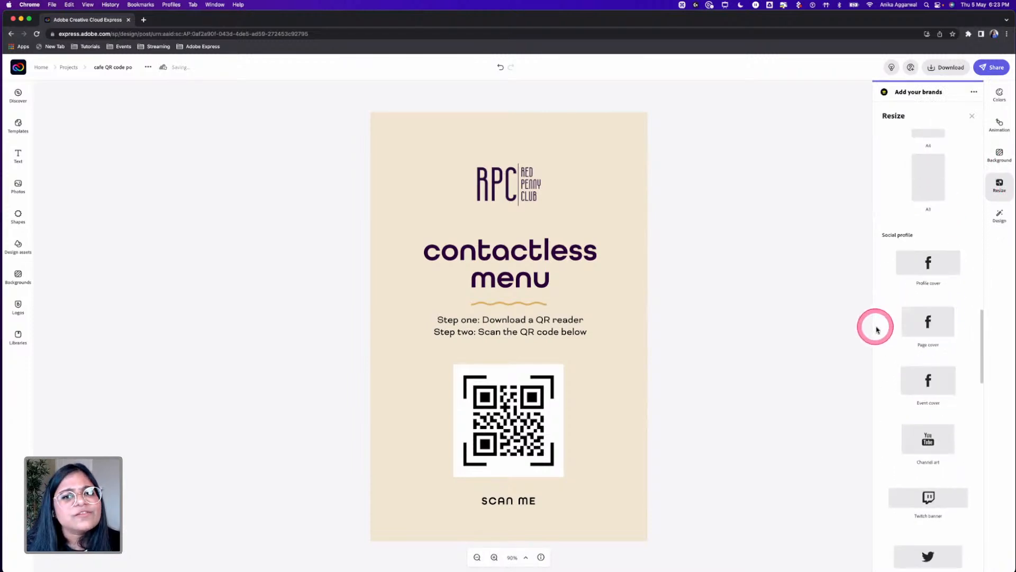
scroll(932, 474, "down", 3)
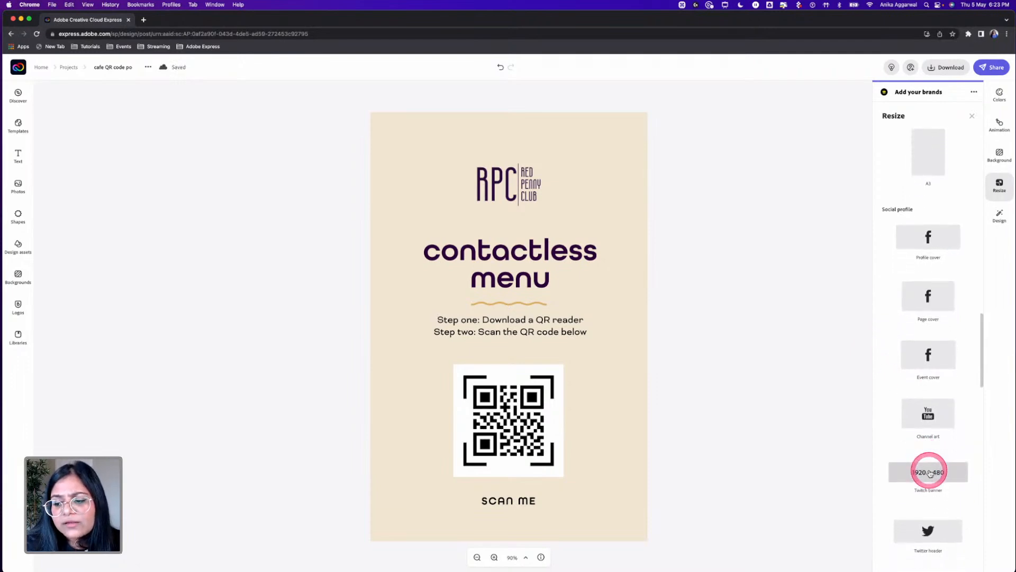
scroll(939, 477, "down", 5)
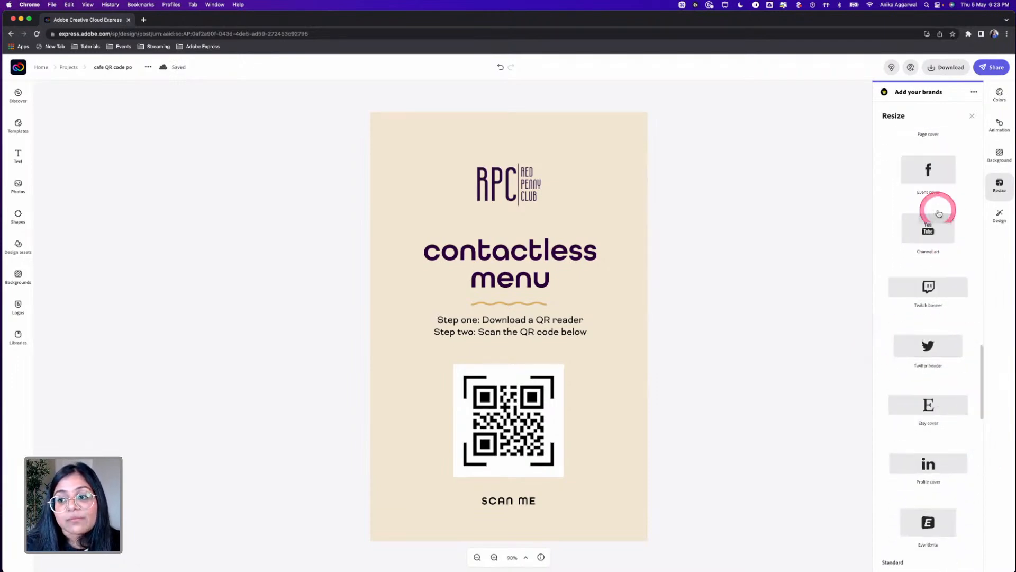
scroll(960, 389, "down", 10)
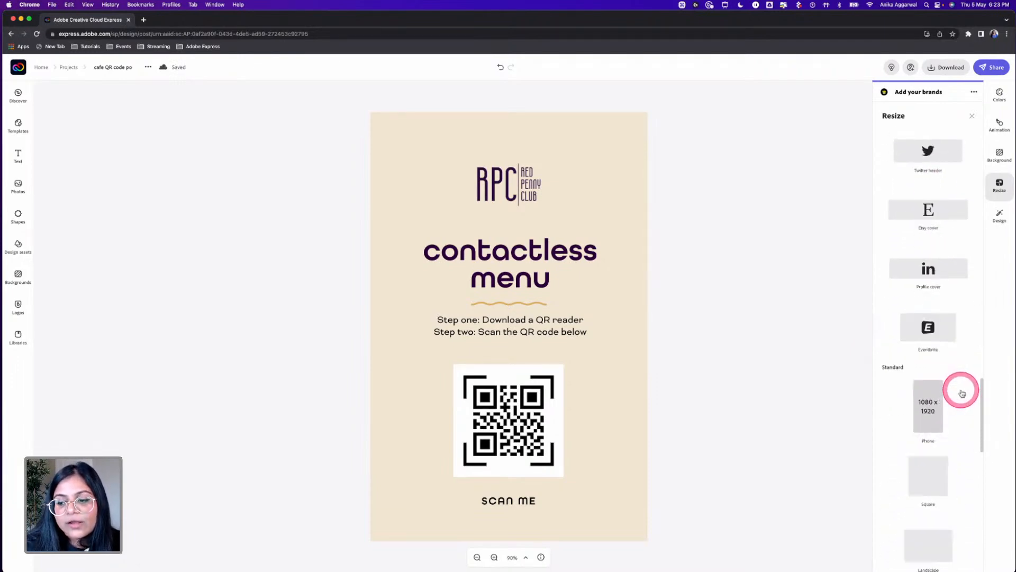
left_click(931, 352)
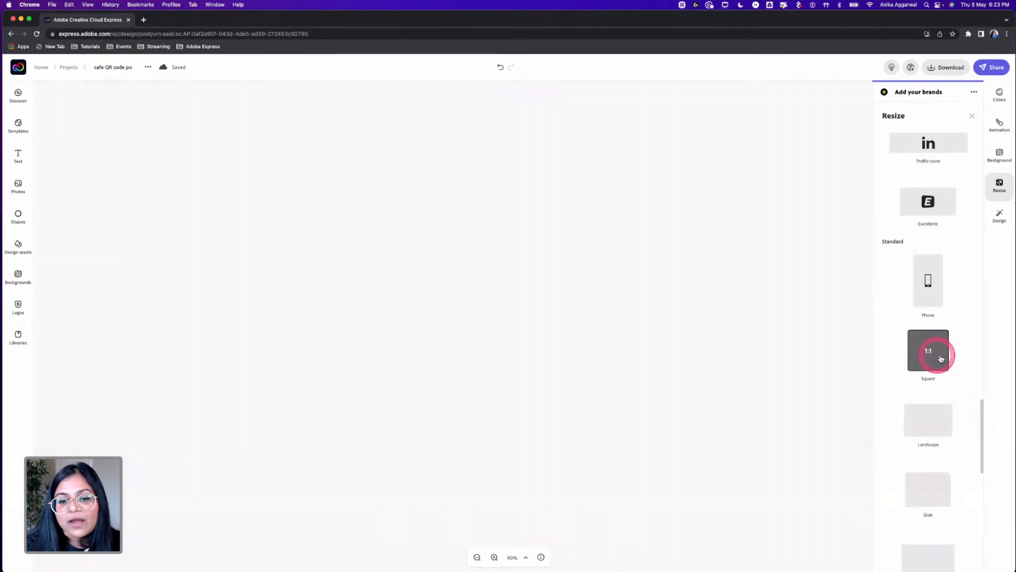
Step: Shrink the oversized gold wavy divider to a short centred line beneath the "contactless menu" heading
left_click(553, 295)
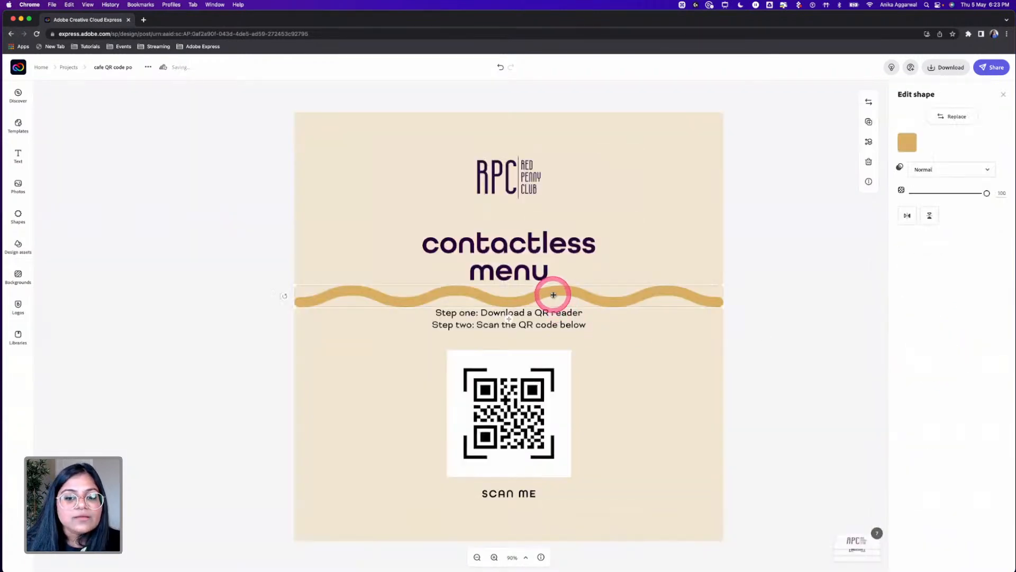
mouse_move(721, 284)
left_mouse_down()
mouse_move(400, 300)
mouse_move(561, 295)
mouse_move(552, 298)
left_mouse_up()
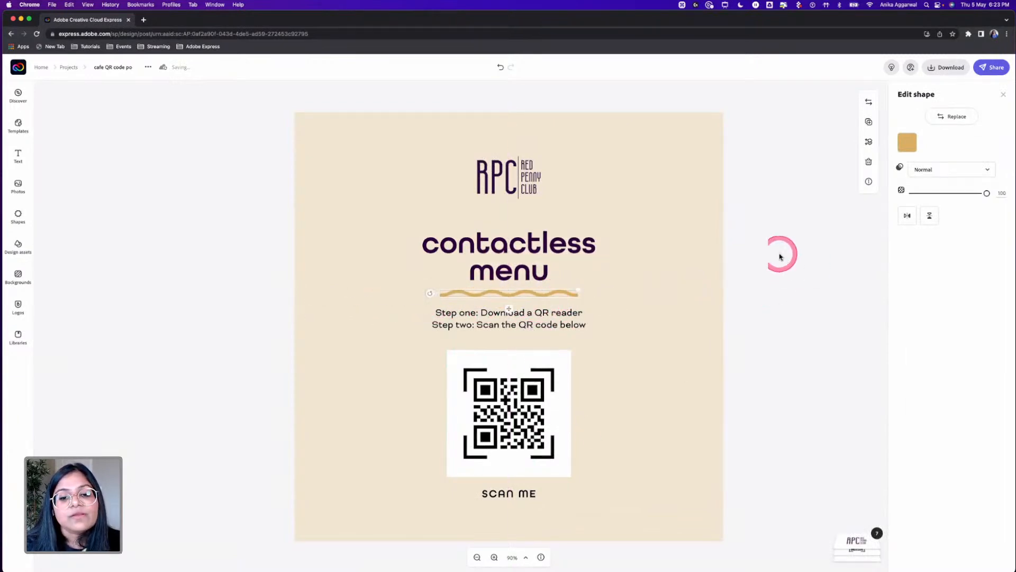
left_click(509, 179)
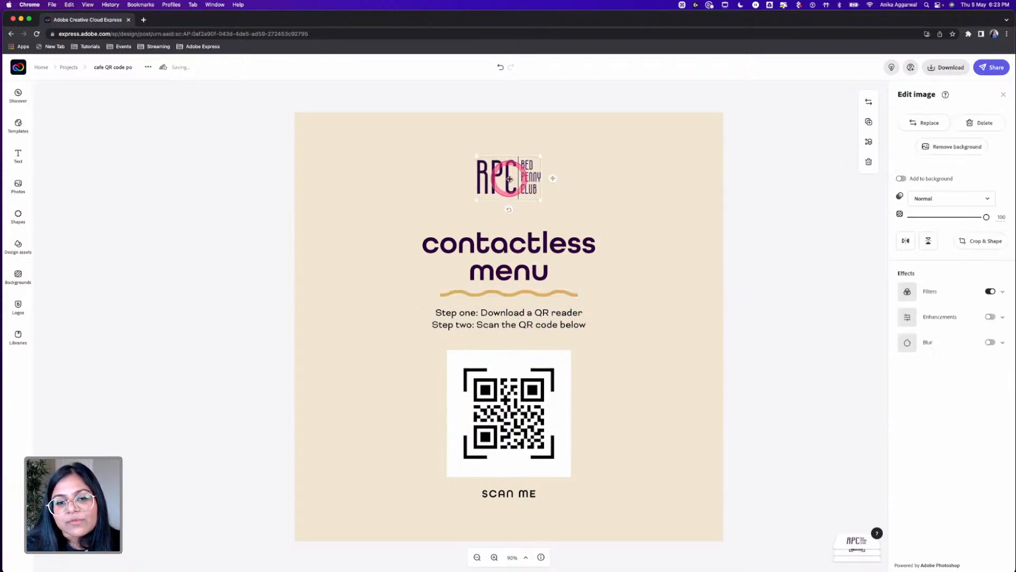
left_click(15, 154)
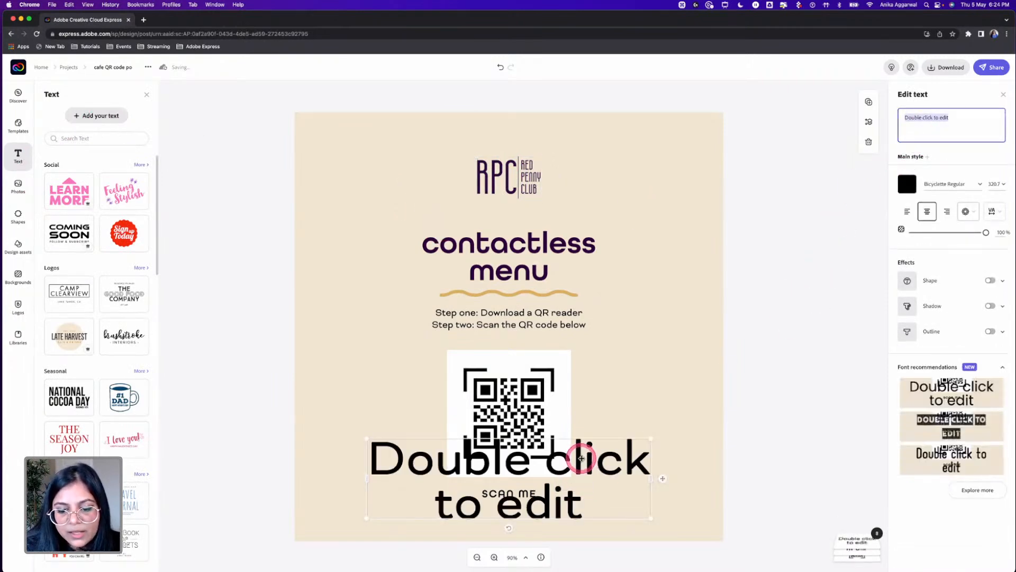
left_click(907, 130)
type("@redpennyclu")
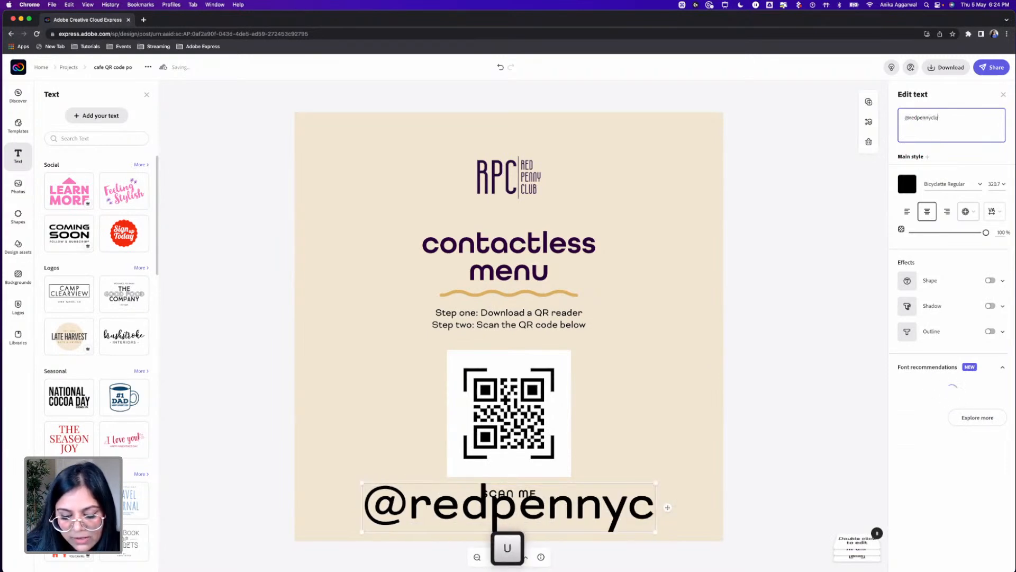
type("b")
left_click(653, 516)
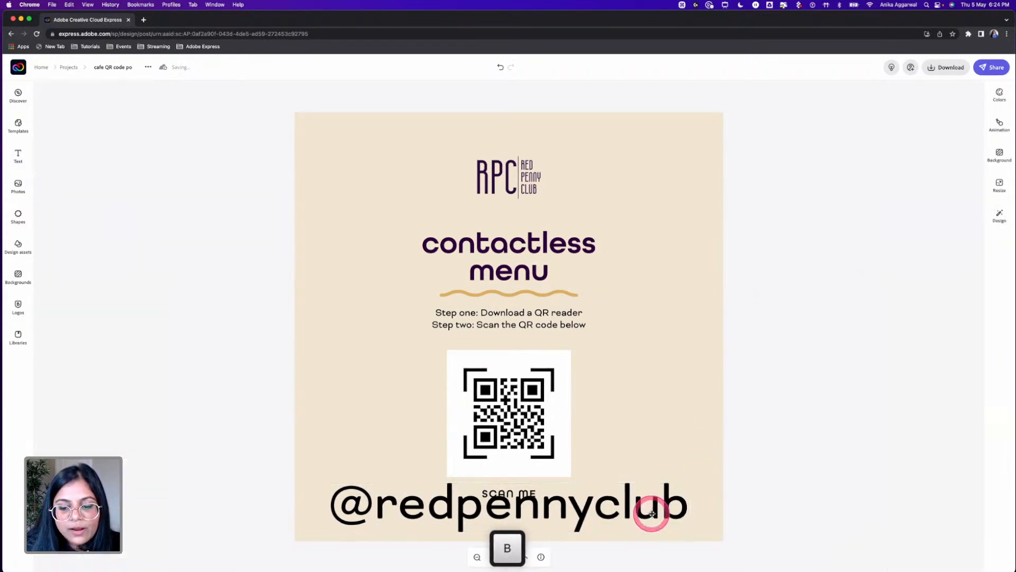
left_click_drag(651, 485, 522, 205)
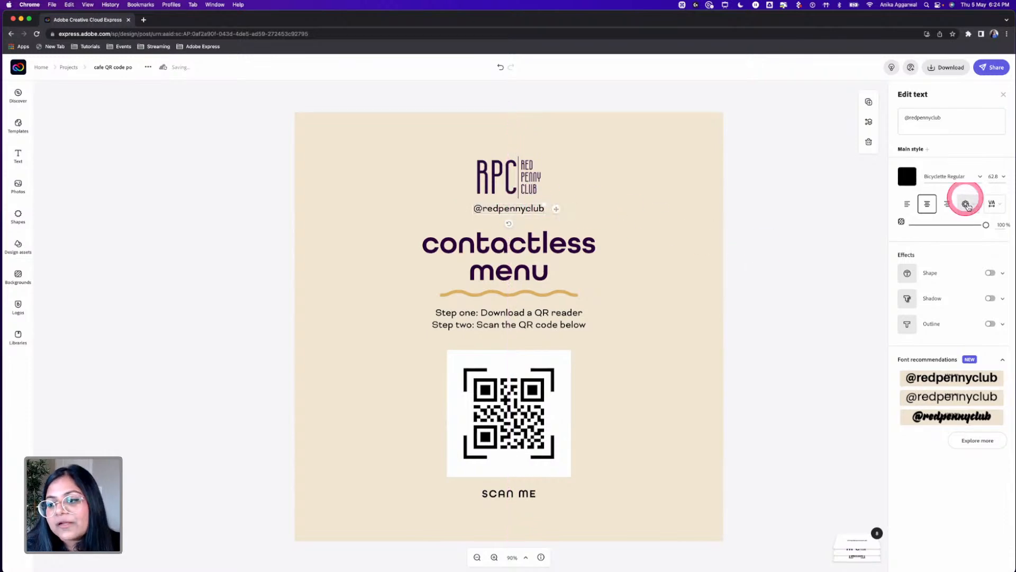
left_click(907, 176)
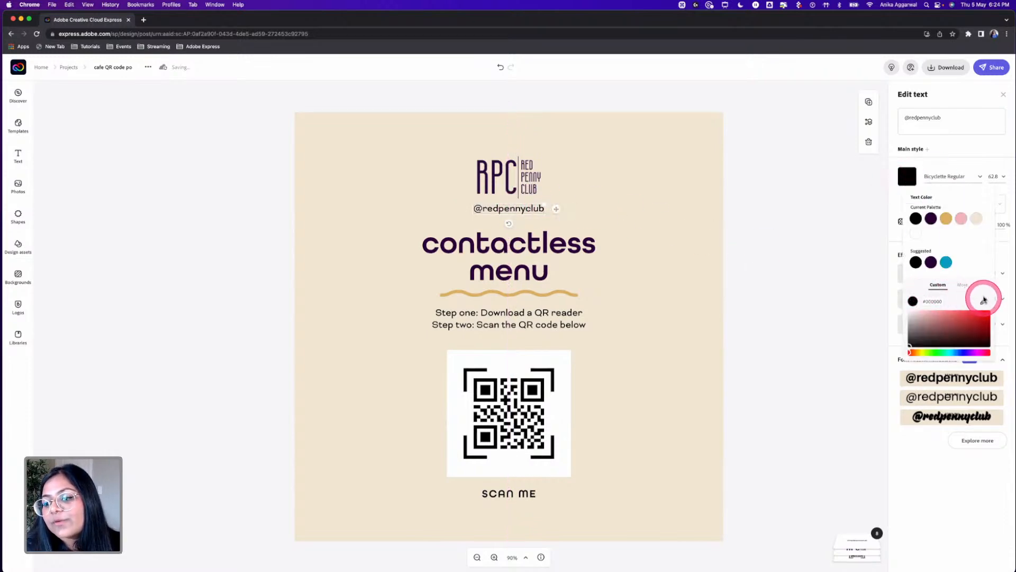
left_click(495, 172)
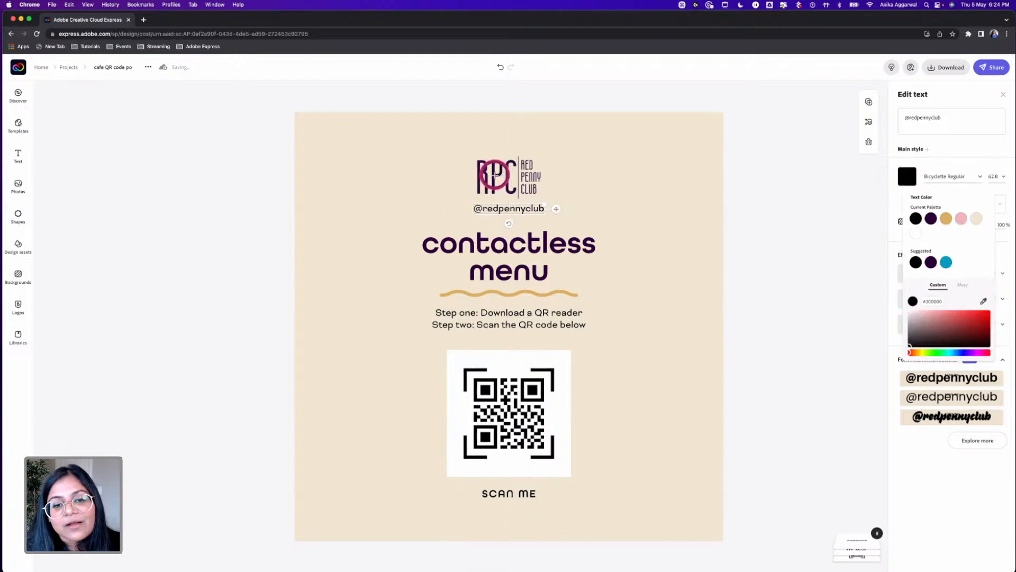
left_click(533, 190)
left_click(946, 219)
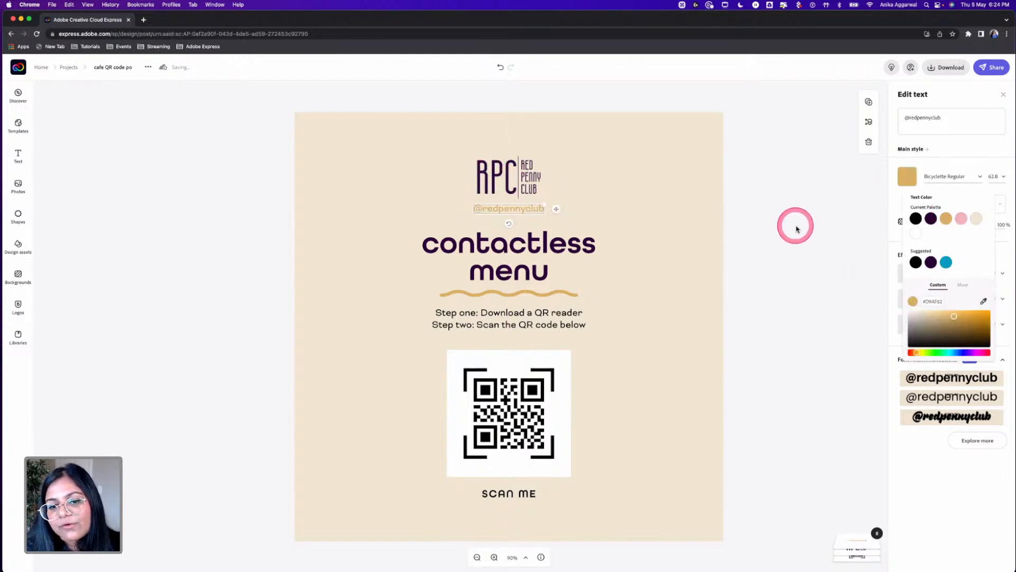
left_click(783, 228)
left_click(798, 166)
left_click(519, 215)
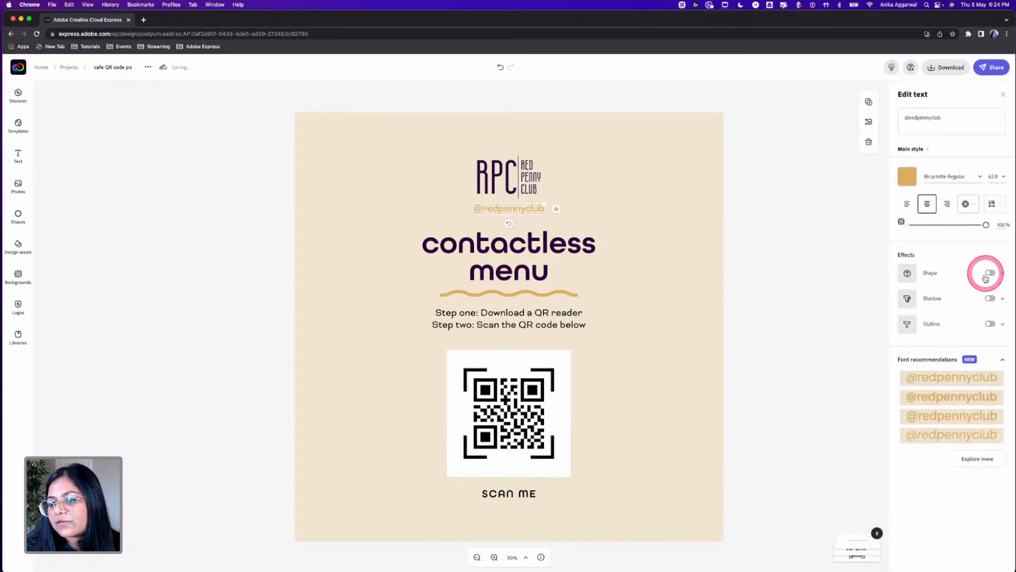
left_click(907, 176)
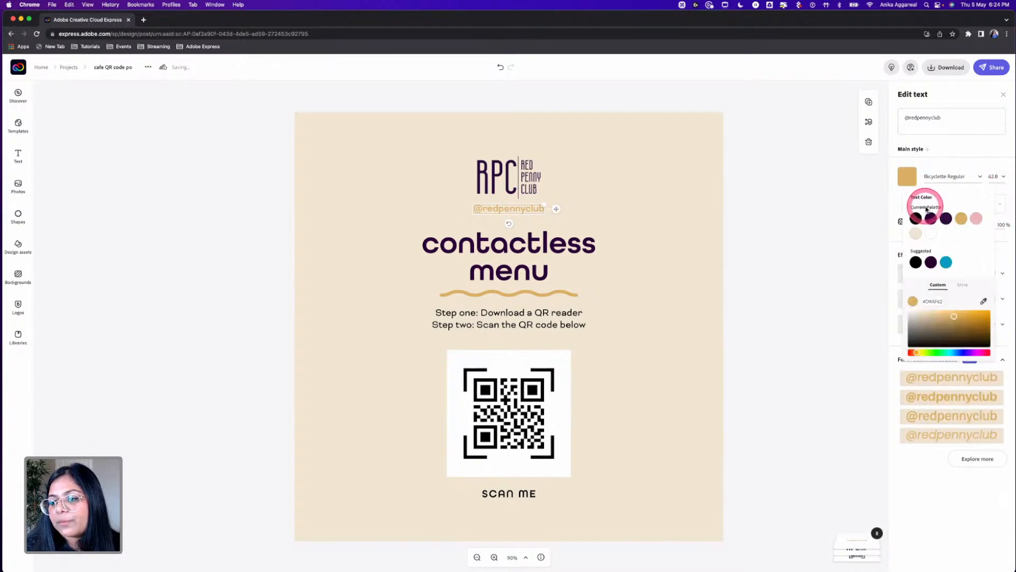
left_click(931, 218)
left_click(810, 201)
left_click(810, 201)
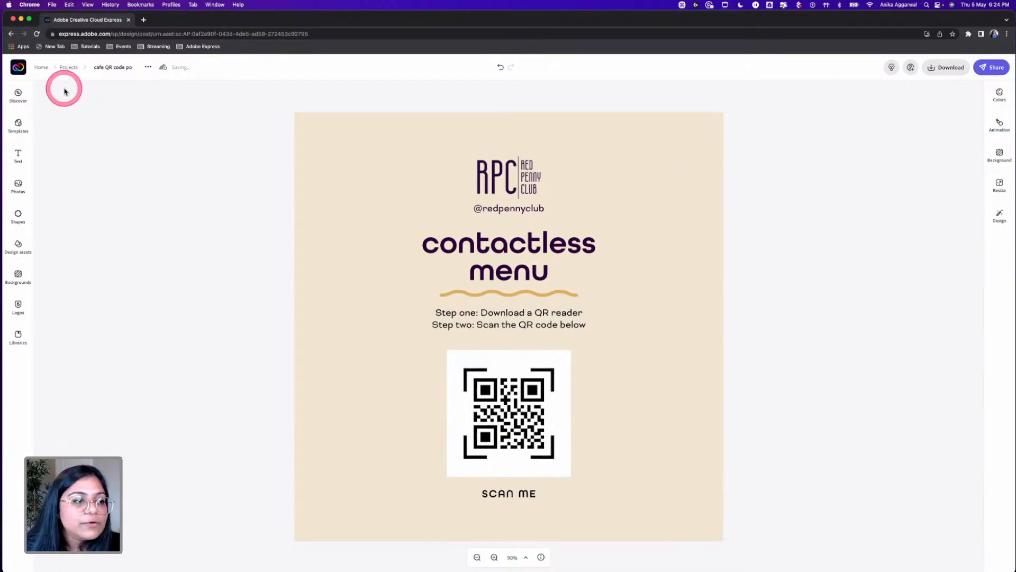
Step: Open the purple and gold menu project and reorder its layers so the gold panel sits beneath the SPECIALS heading and menu text
left_click(67, 69)
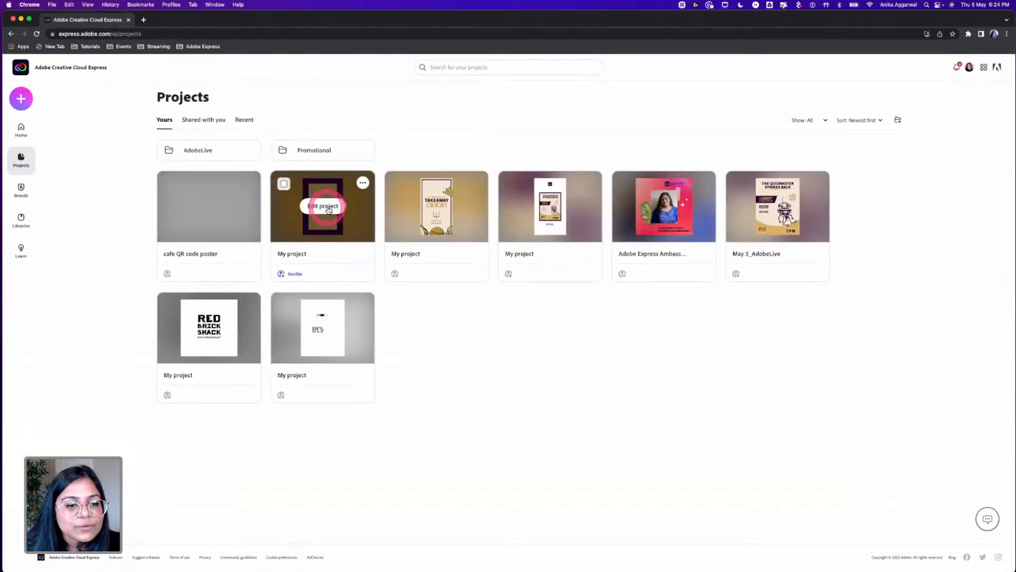
left_click(331, 208)
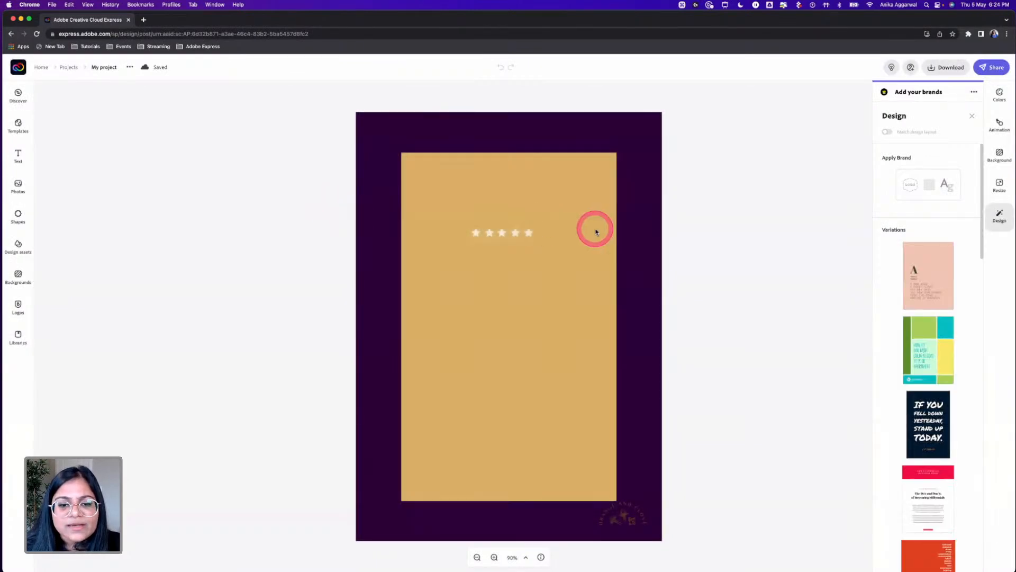
left_click(508, 211)
left_click(890, 565)
left_click(856, 483)
left_click(855, 480)
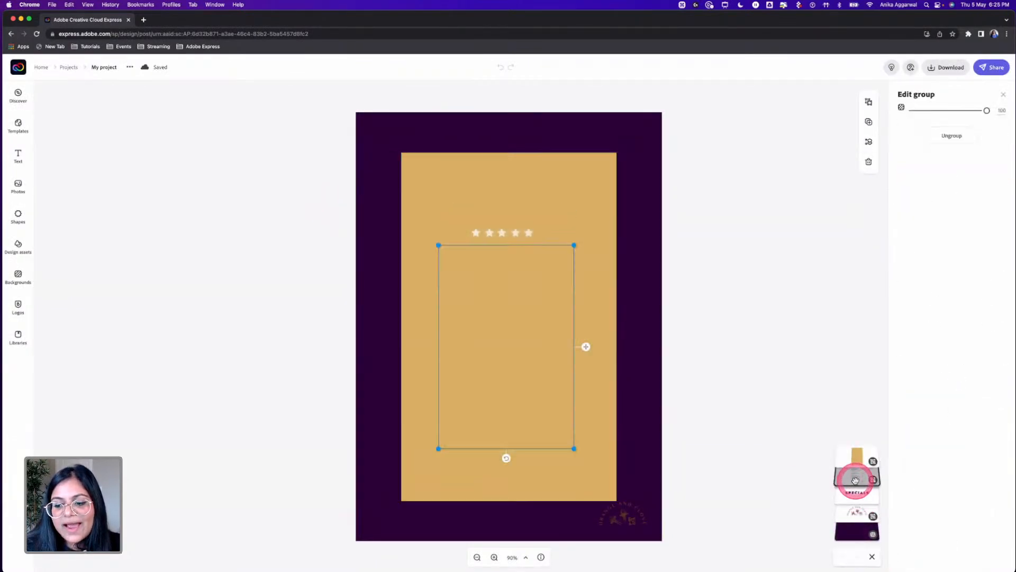
left_click_drag(856, 482, 811, 408)
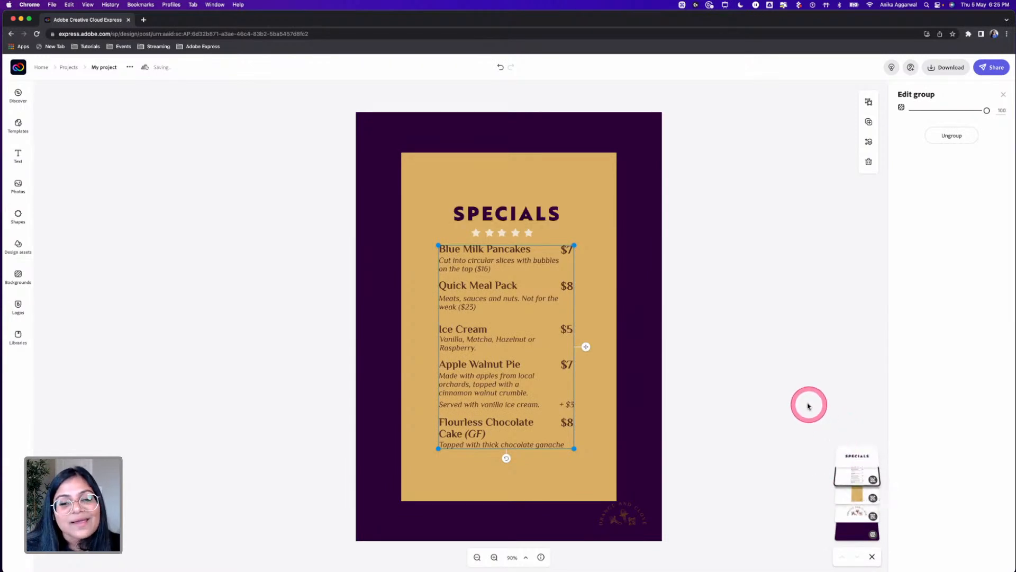
Step: Shrink the SPECIALS heading to about size 19.8 above the row of stars
left_click(545, 208)
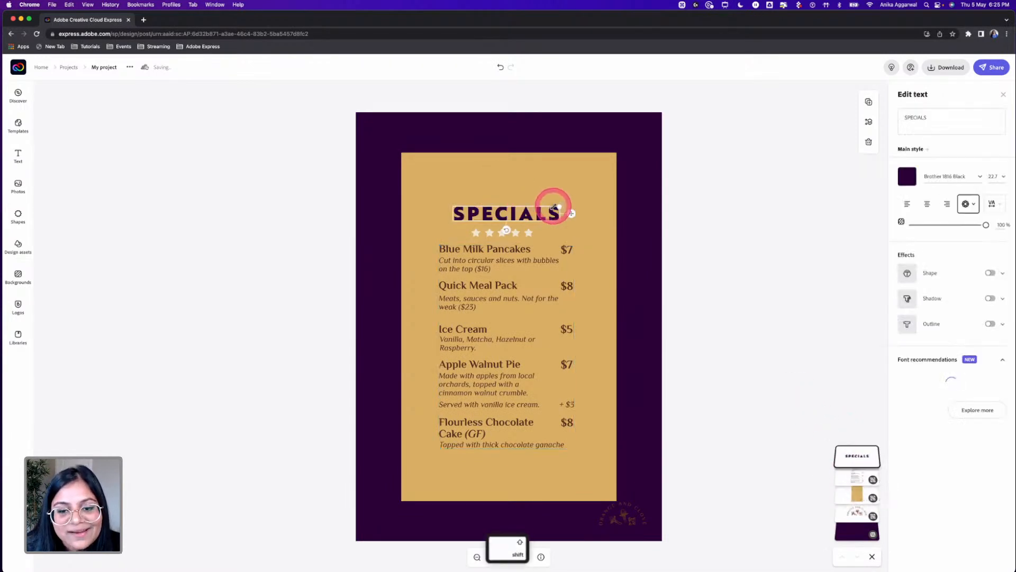
left_click_drag(544, 206, 515, 211)
Step: Search the shapes library for "star wars"
left_click(25, 256)
left_click(16, 214)
left_click(90, 114)
type("star")
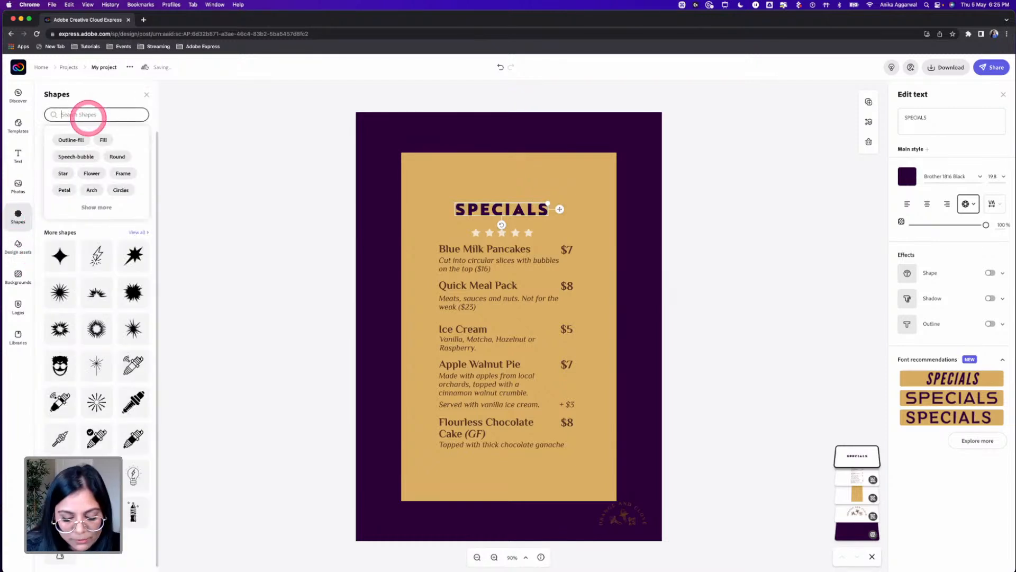
type(" wars")
key("Return")
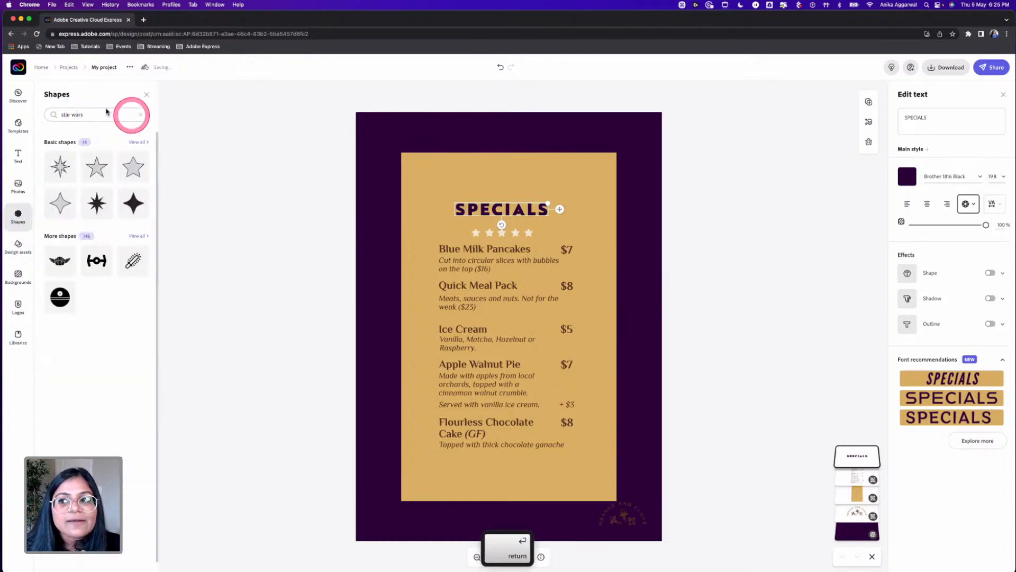
Step: Add the spindly probe droid shape from the results over the upper-right corner of the menu's gold panel and select it
scroll(144, 347, "down", 6)
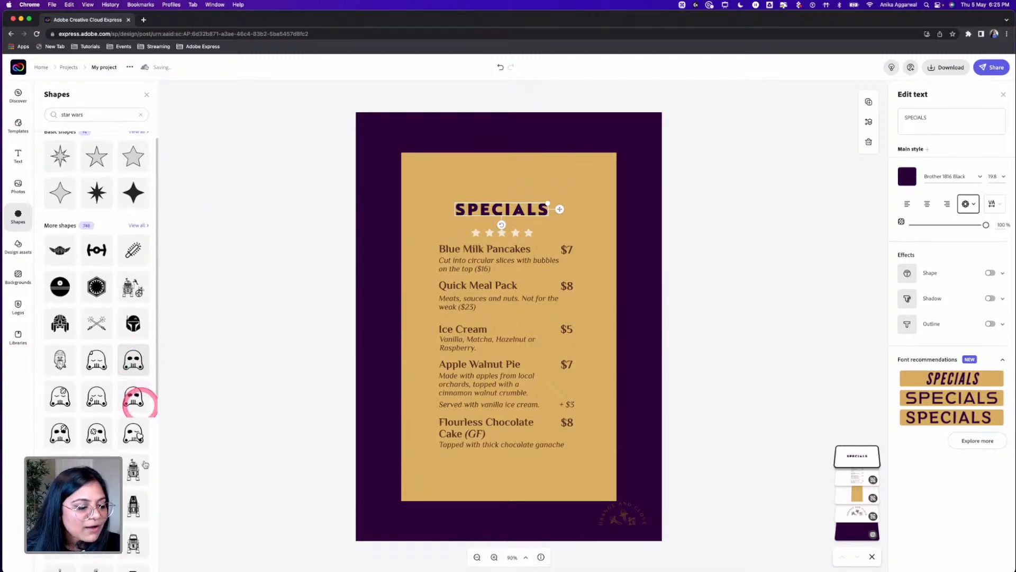
scroll(116, 511, "down", 1)
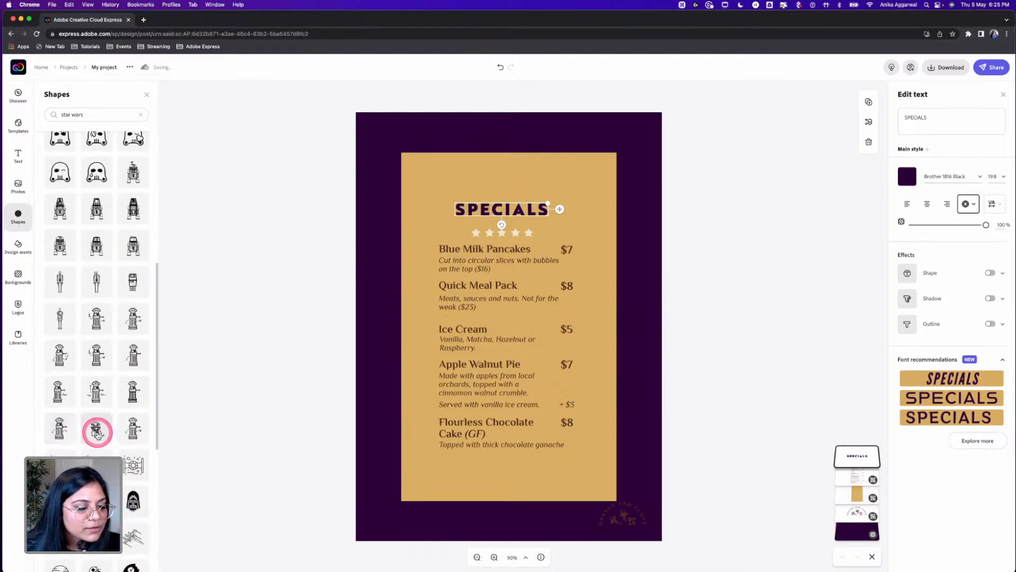
left_click(590, 170)
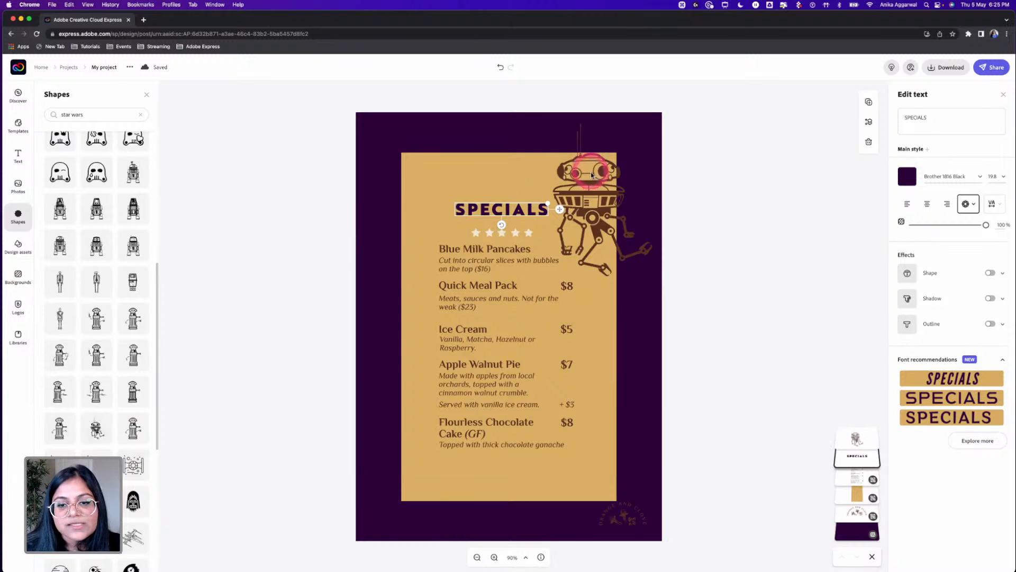
Step: Colour the droid gold (#D9AF62) from the current palette and enlarge it to span nearly the whole menu page
left_click(907, 142)
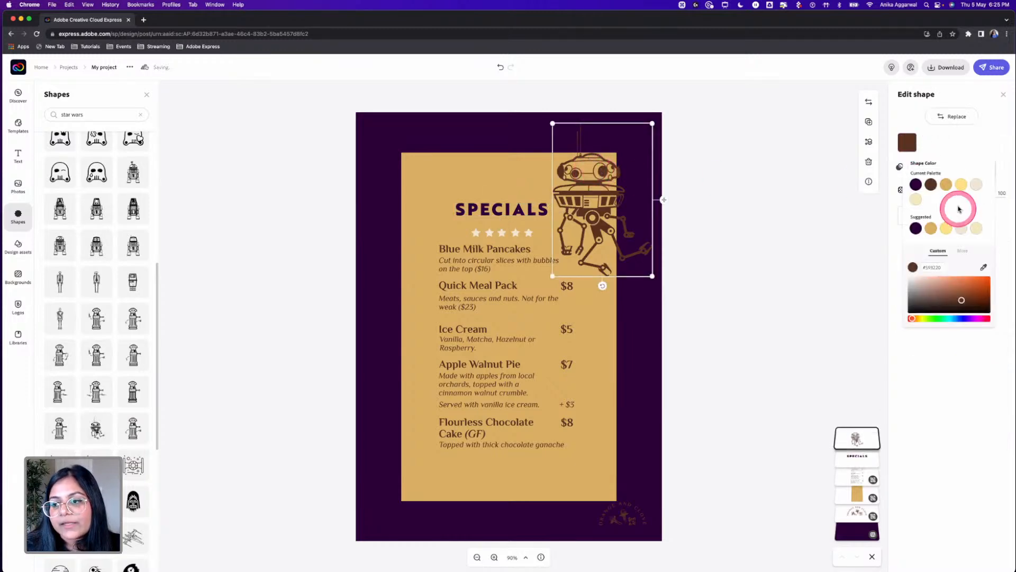
left_click(945, 185)
left_click_drag(653, 123, 660, 113)
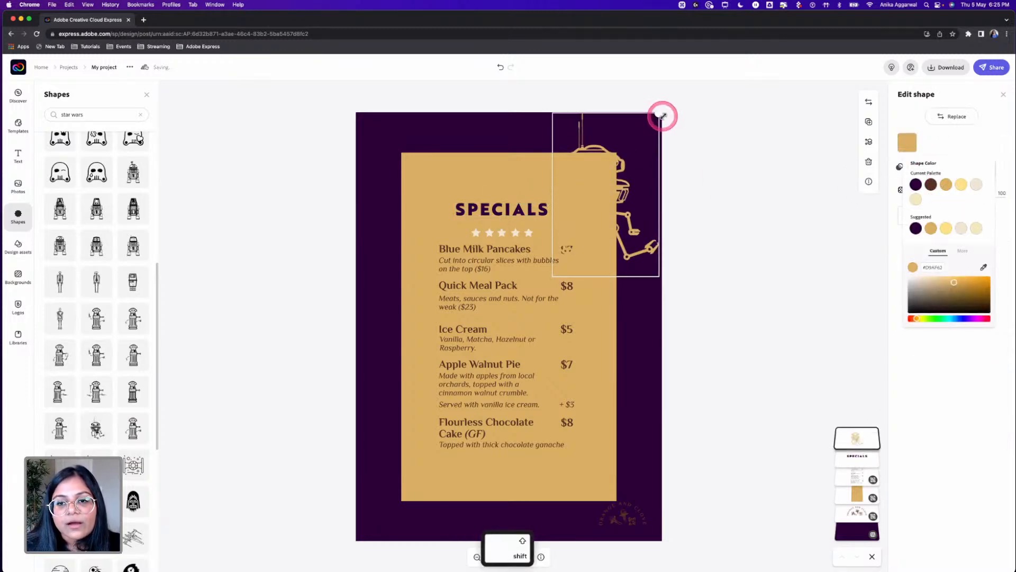
left_click(617, 205)
left_click_drag(555, 269, 328, 515)
Step: Send the droid layer beneath the gold panel and delete the circular logo in the page's lower-right corner
left_click(852, 458)
left_click_drag(852, 458, 608, 516)
key("BackSpace")
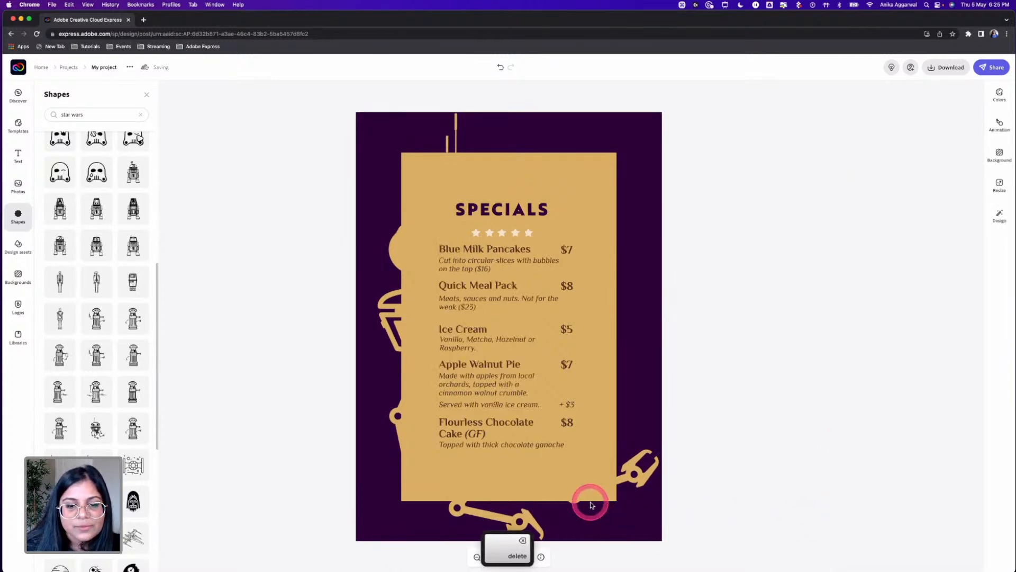
Step: Recolour the droid behind the gold panel with the current palette's pale cream
left_click(399, 254)
left_click(909, 142)
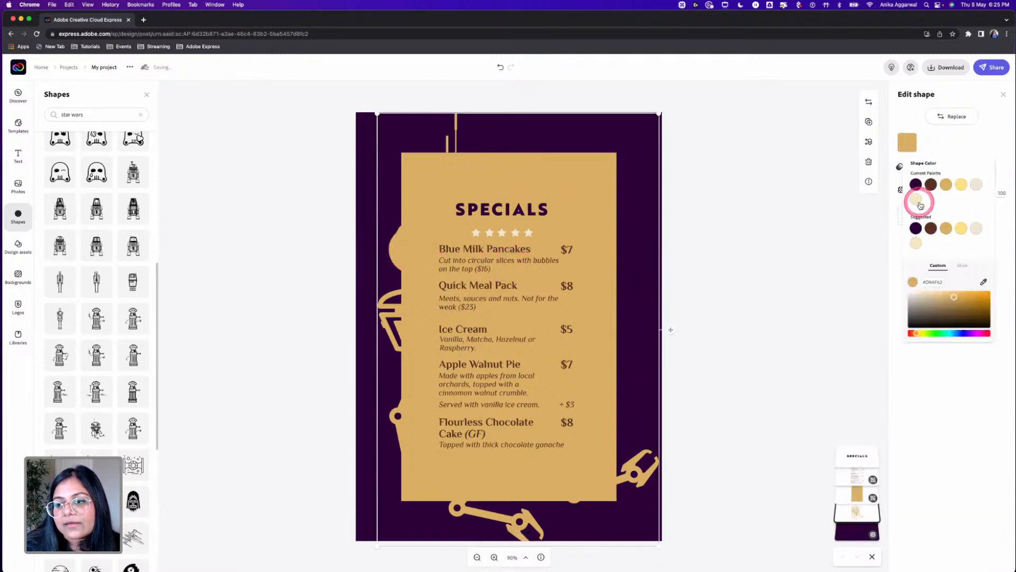
left_click(920, 206)
Step: Shift the droid up and to the left behind the menu, and shrink the gold panel from its upper-right corner
left_click(645, 462)
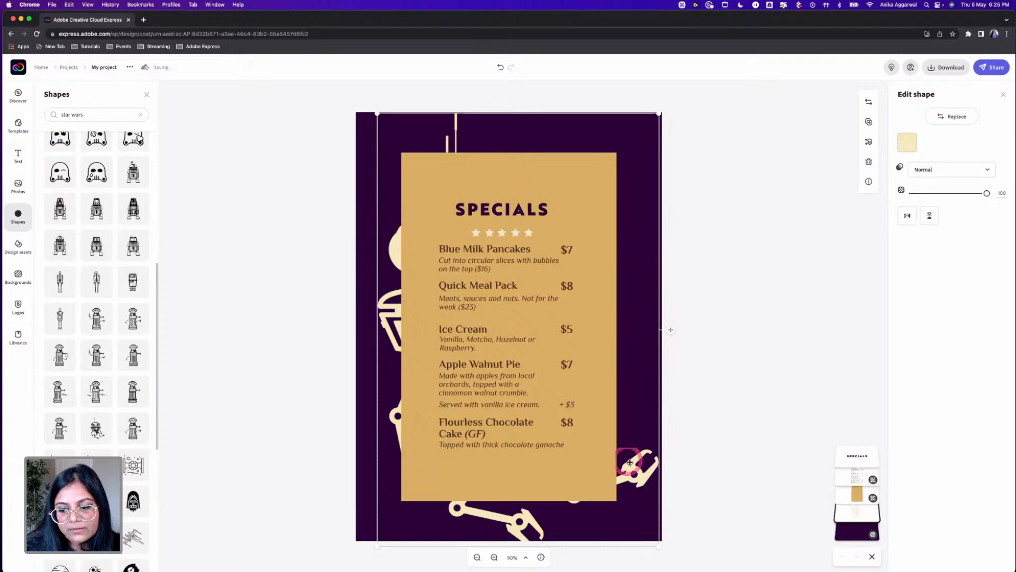
left_click_drag(630, 462, 601, 450)
left_click(563, 164)
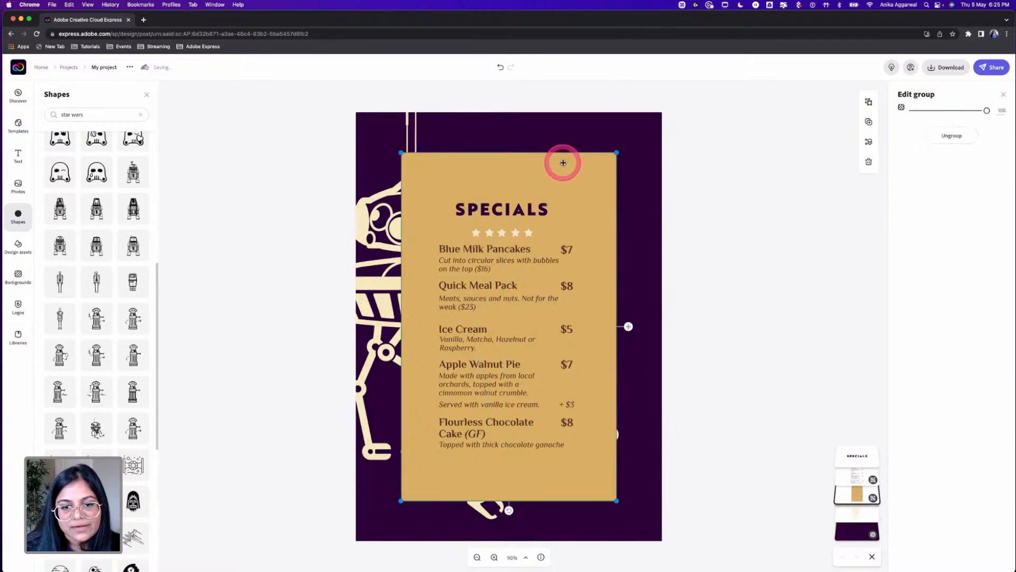
left_click_drag(616, 153, 576, 183)
Step: Return to the projects list and open the cafe QR code poster to review the finished contactless menu design
left_click(79, 67)
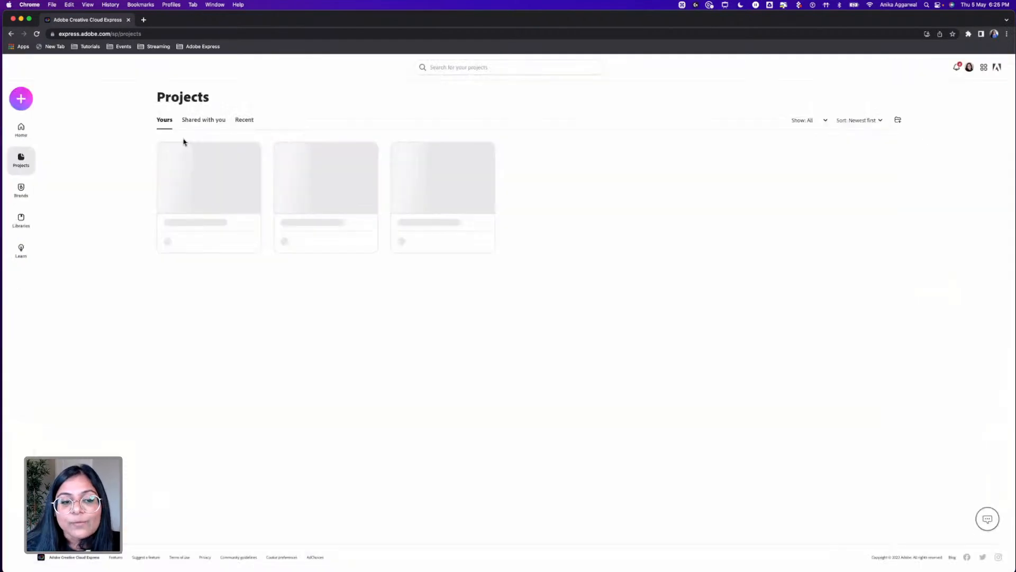
left_click(275, 177)
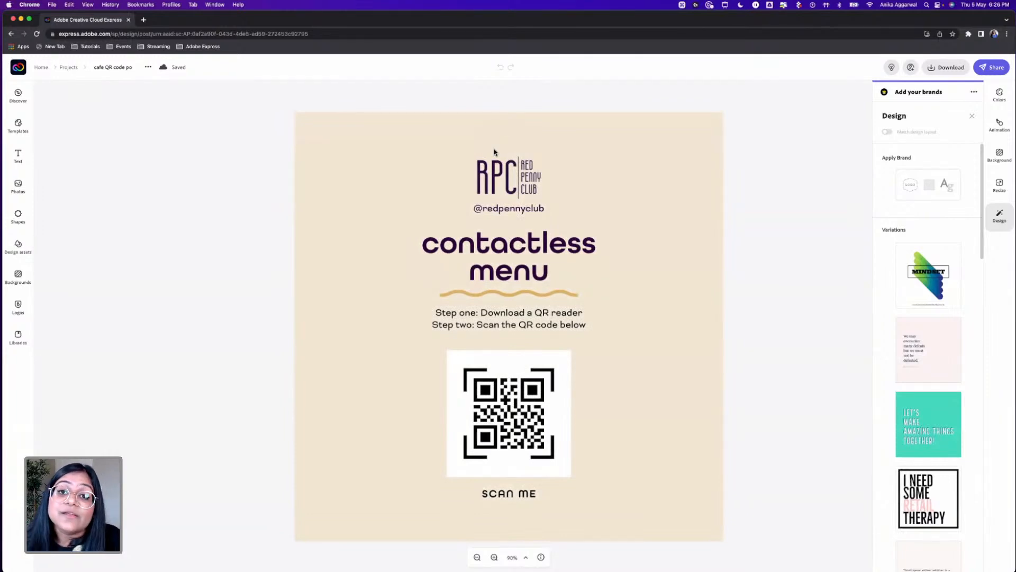
left_click(469, 342)
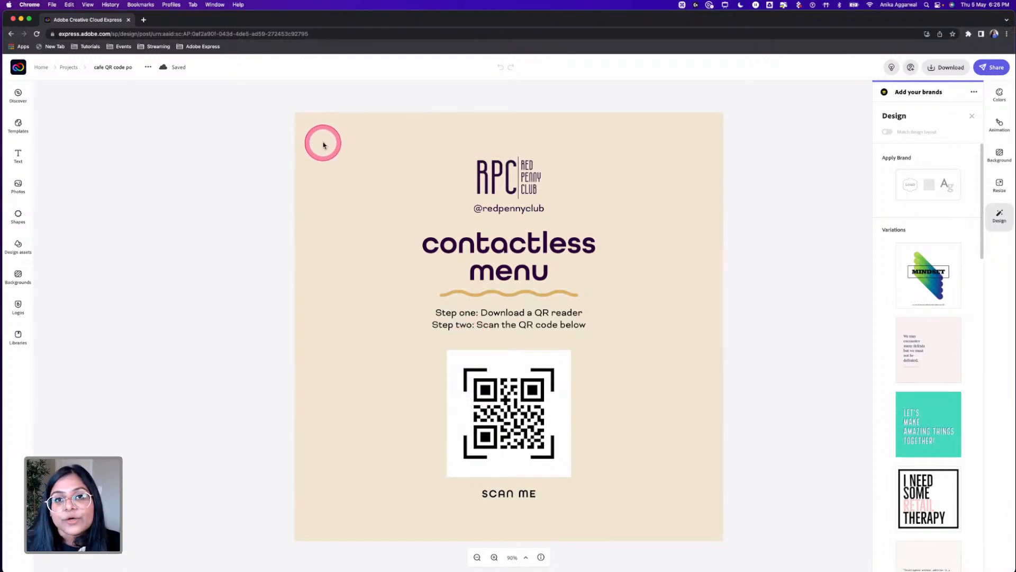
Step: Open the TAKEAWAY MENU story project from the projects list and play its animation
left_click(71, 66)
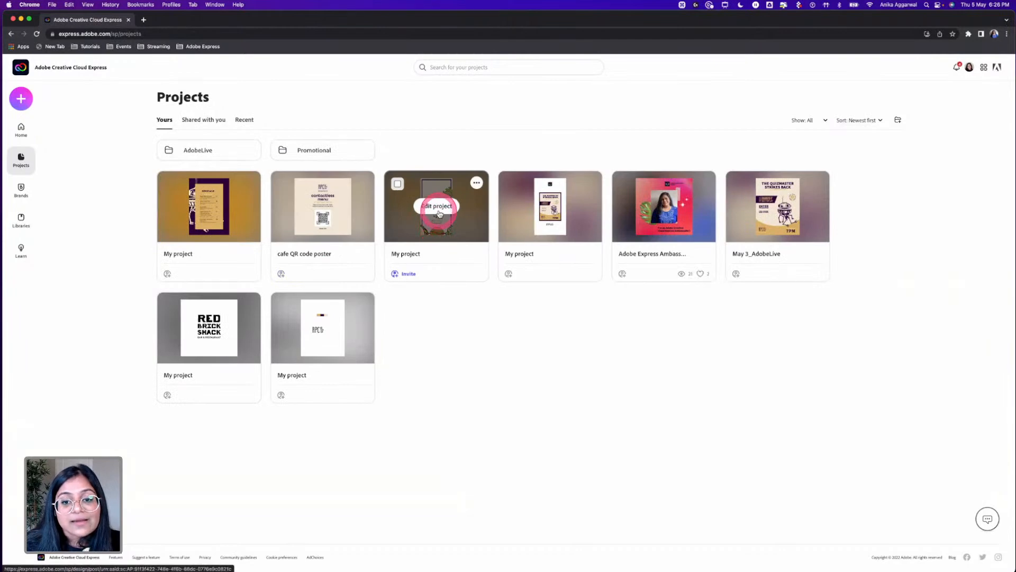
left_click(436, 208)
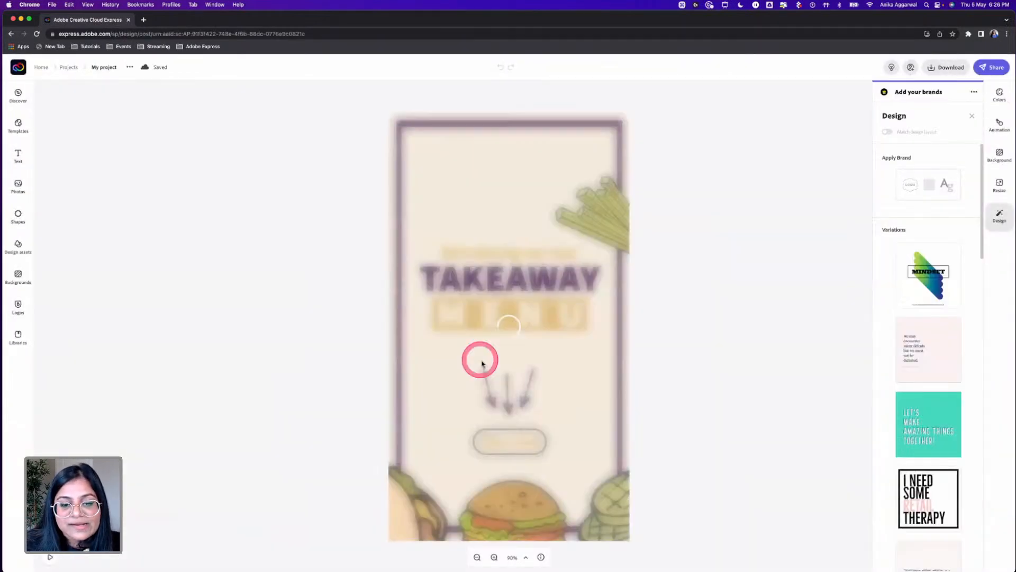
left_click(49, 557)
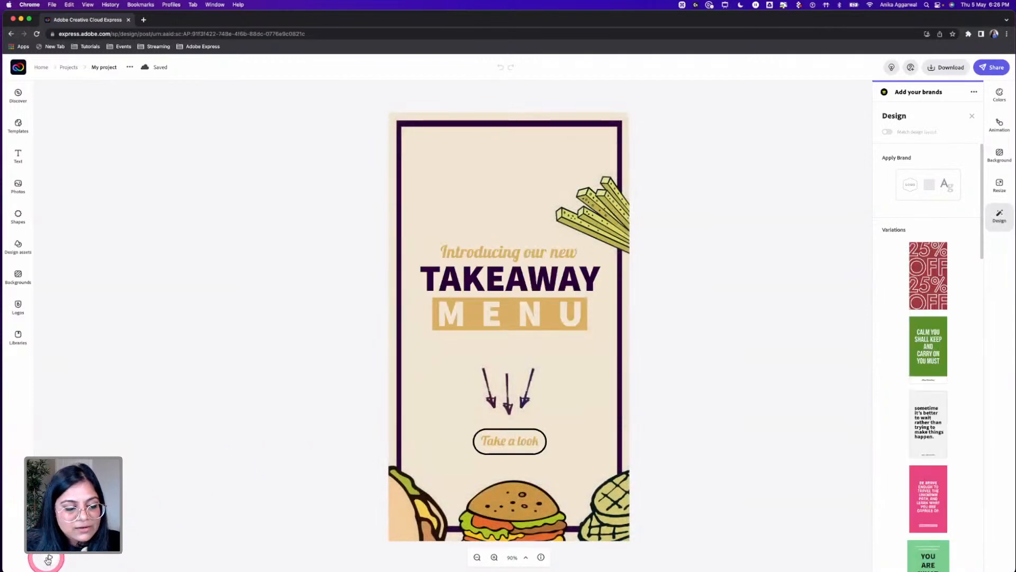